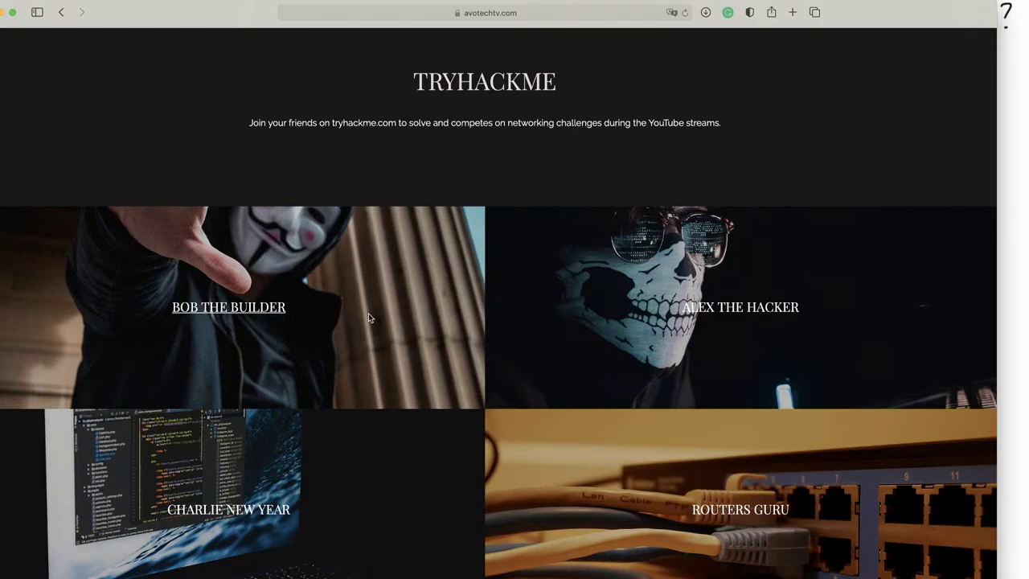
Open the Bob the Builder TryHackMe room from the challenge list and find Task 3, Building your First Local Area Network (LAN)
click(246, 318)
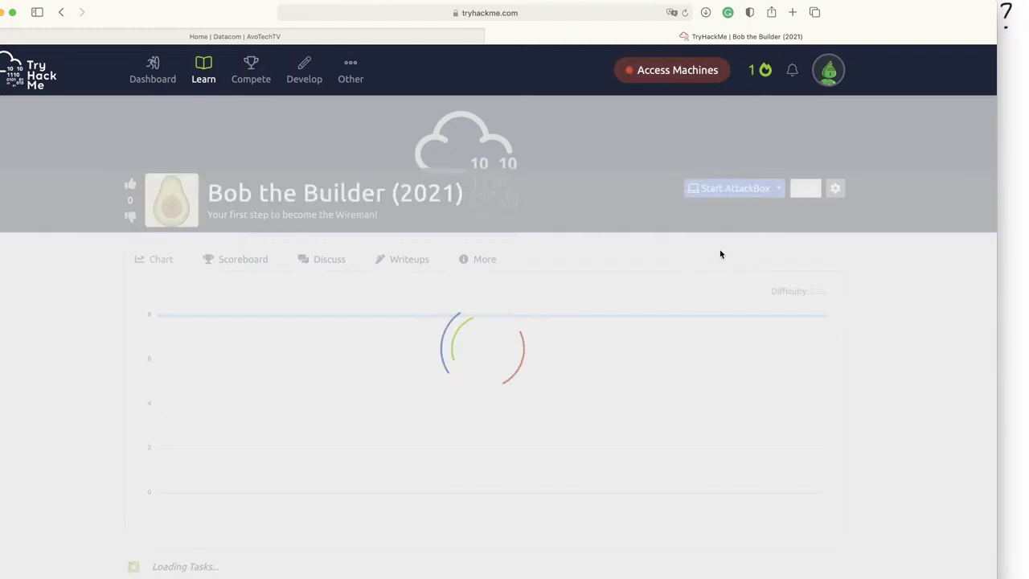
scroll(699, 256, down, 1)
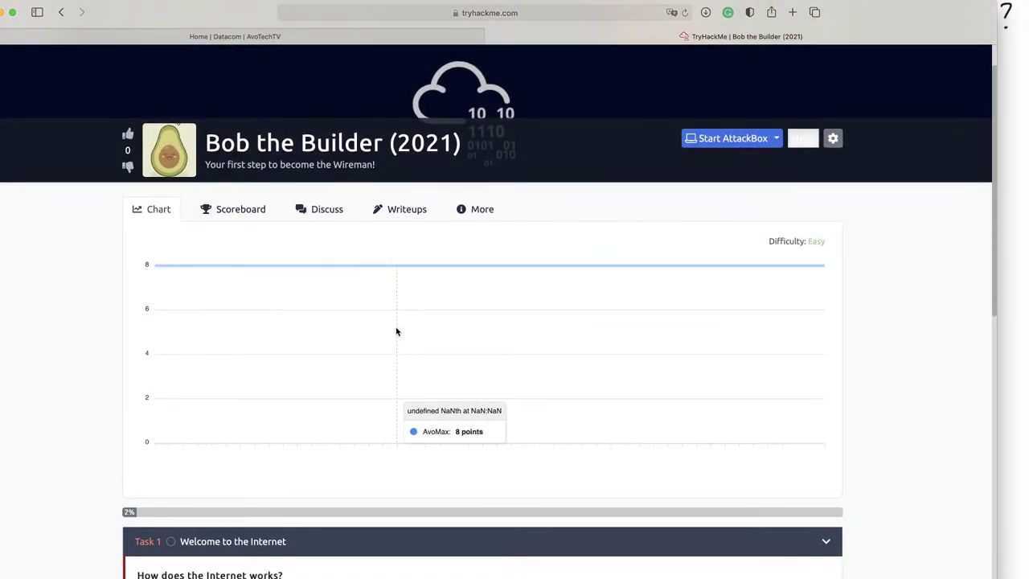
scroll(395, 331, down, 10)
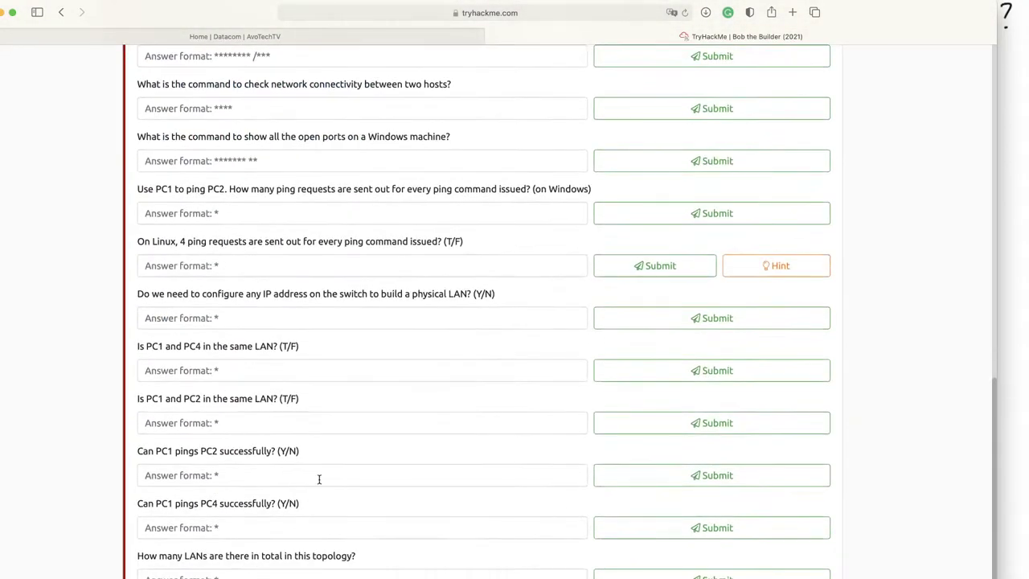
scroll(319, 478, up, 5)
scroll(318, 478, up, 1)
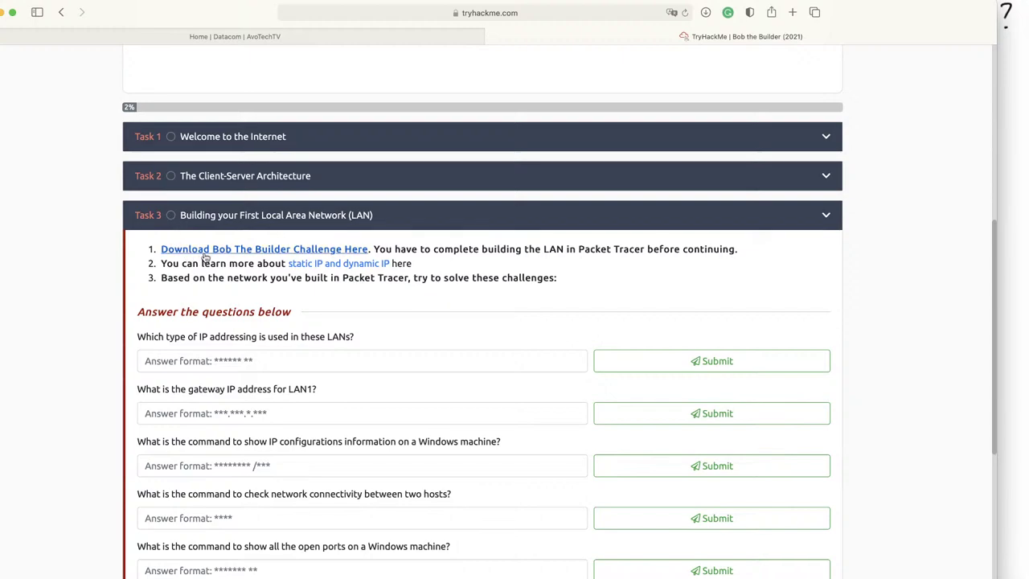
Download Gamepack - Bob the Builder.zip from the Task 3 challenge link, accepting the download without a virus scan
click(273, 251)
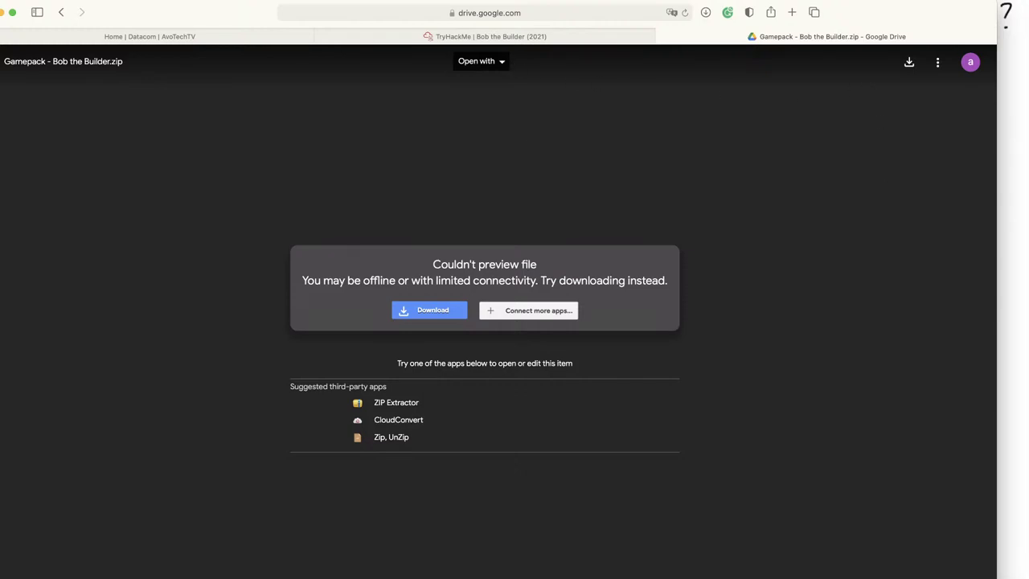
click(431, 310)
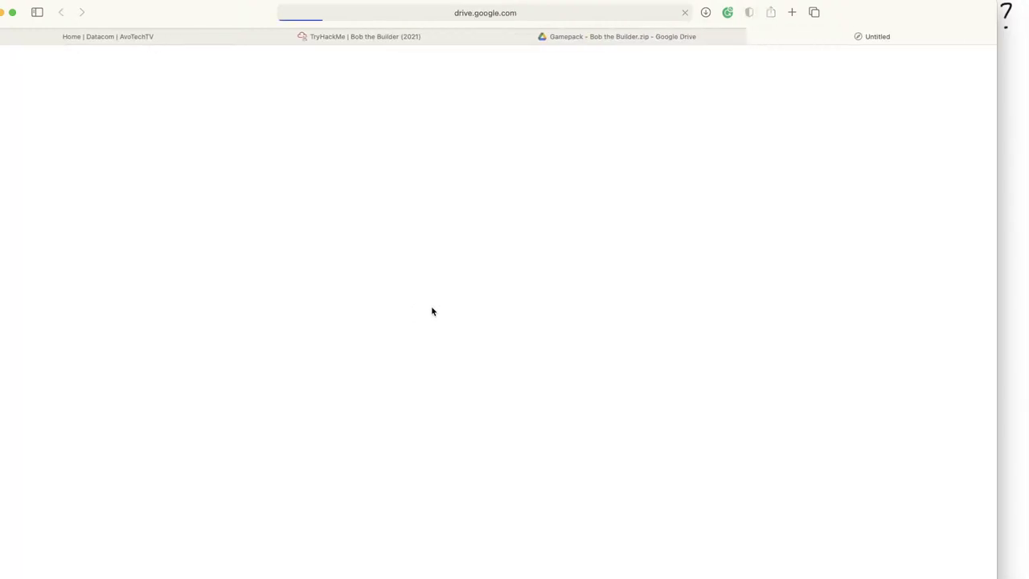
click(416, 165)
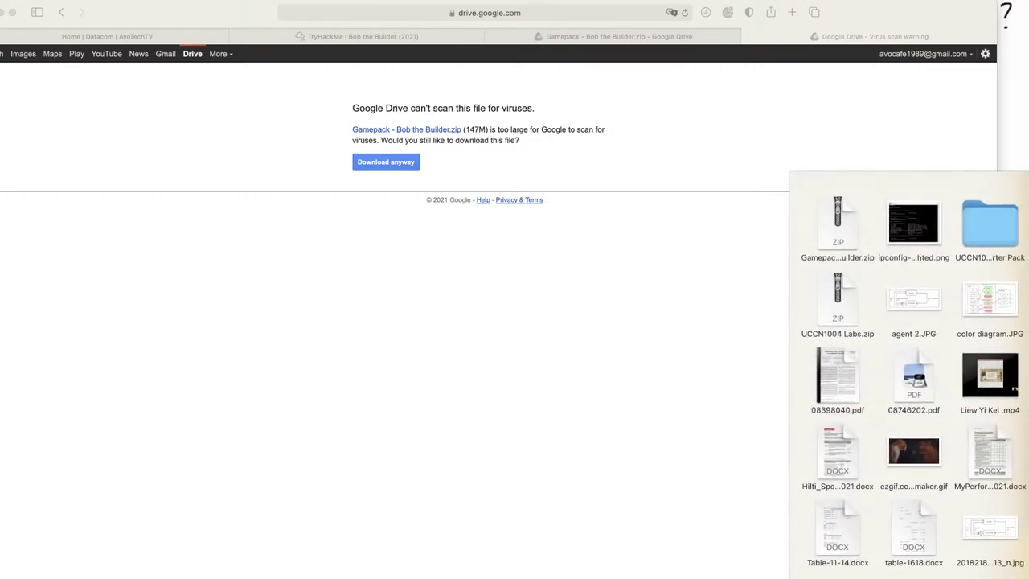
Extract the downloaded Gamepack zip and open the resulting Gamepack - Bob the Builder 2 folder in Finder
click(832, 226)
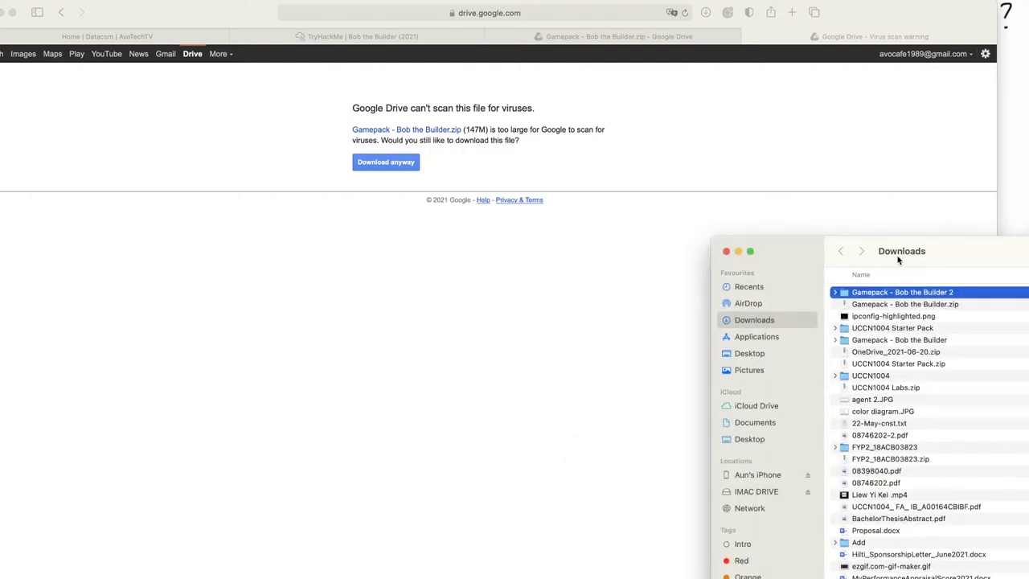
drag(898, 260, 837, 259)
double_click(847, 295)
double_click(873, 257)
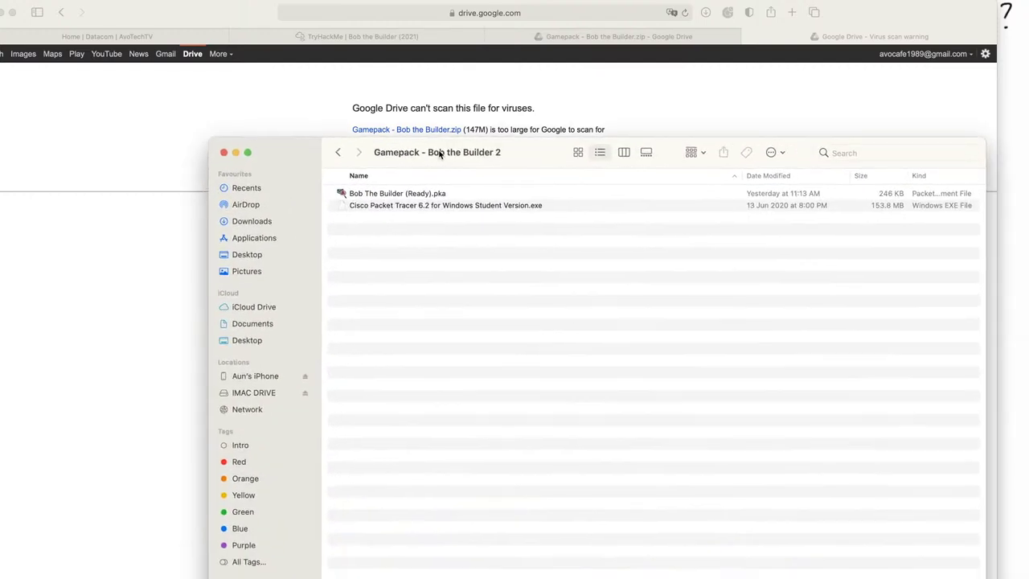
Examine the Cisco Packet Tracer 6.2 installer and the Bob The Builder (Ready).pka file in the folder, and minimize the window
drag(444, 160, 373, 122)
click(344, 174)
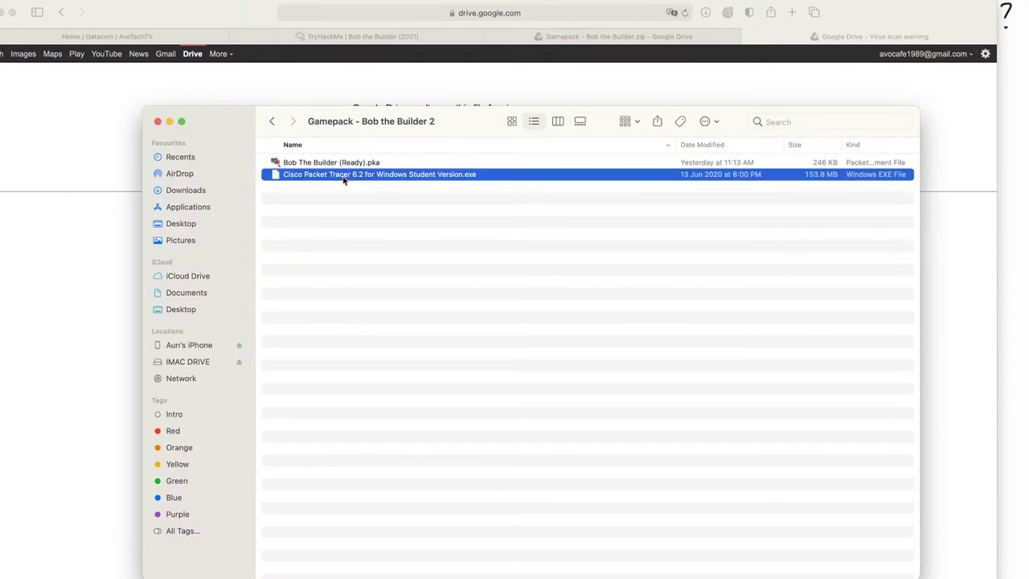
drag(471, 121, 449, 121)
click(420, 204)
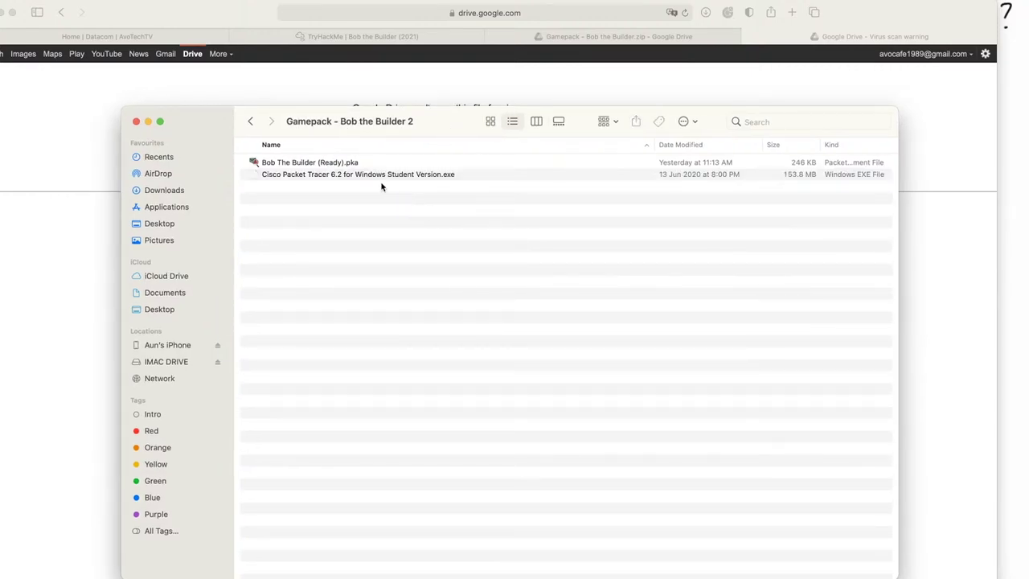
click(376, 176)
click(382, 182)
click(382, 175)
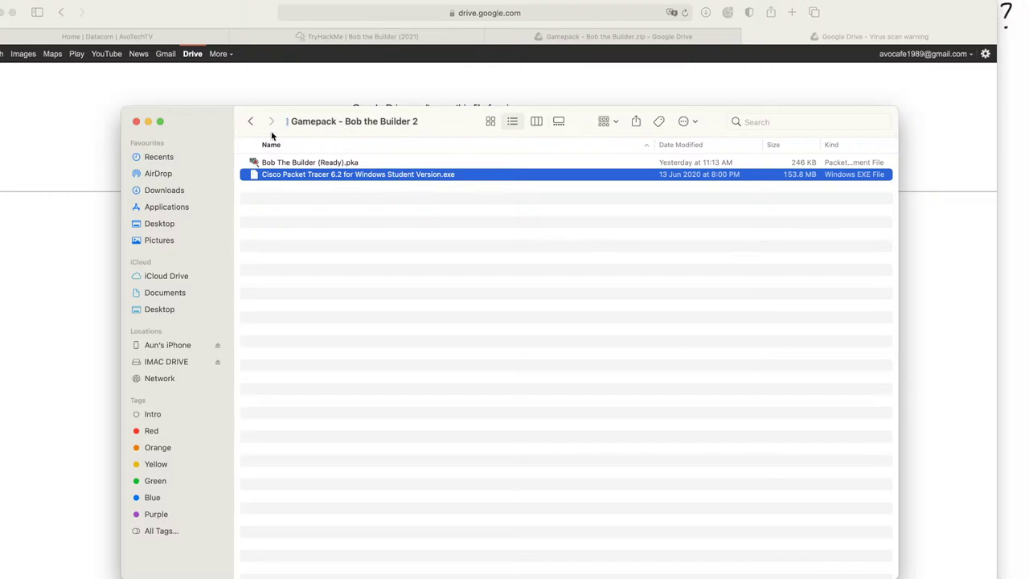
click(329, 162)
click(148, 121)
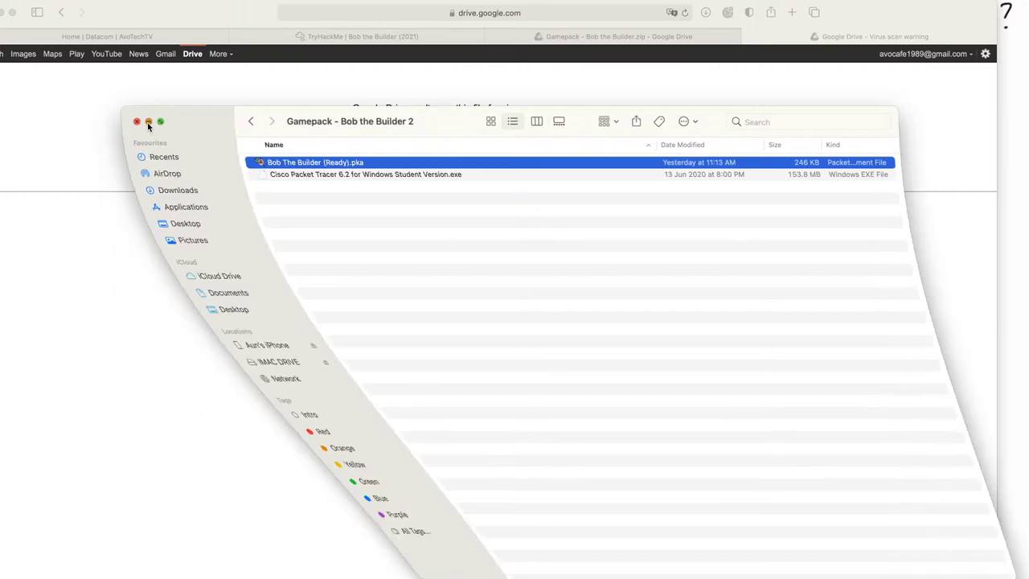
Return to the TryHackMe page in the browser and open the Bob the Builder (2021) room's settings from room management
click(602, 36)
click(466, 36)
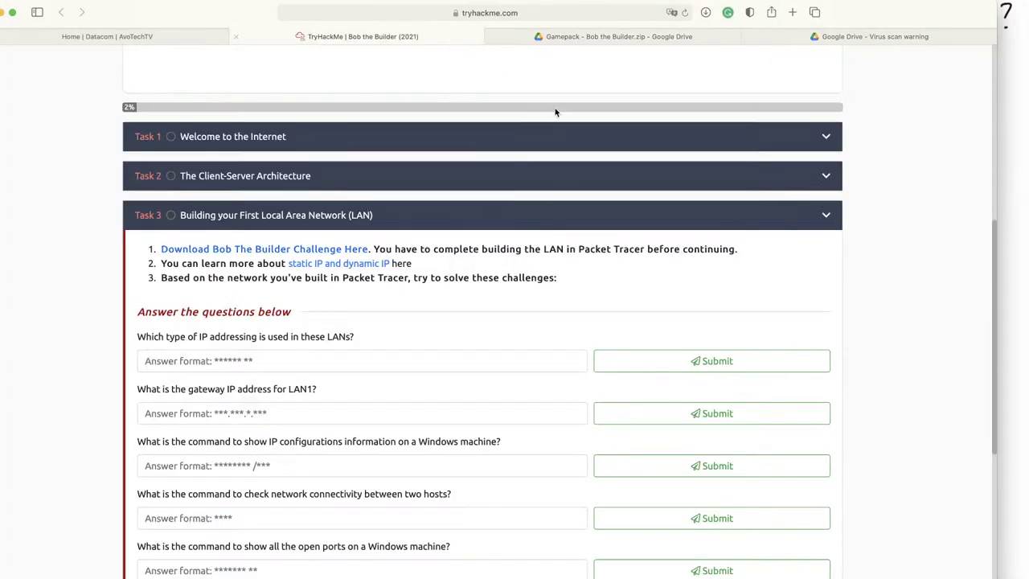
click(347, 71)
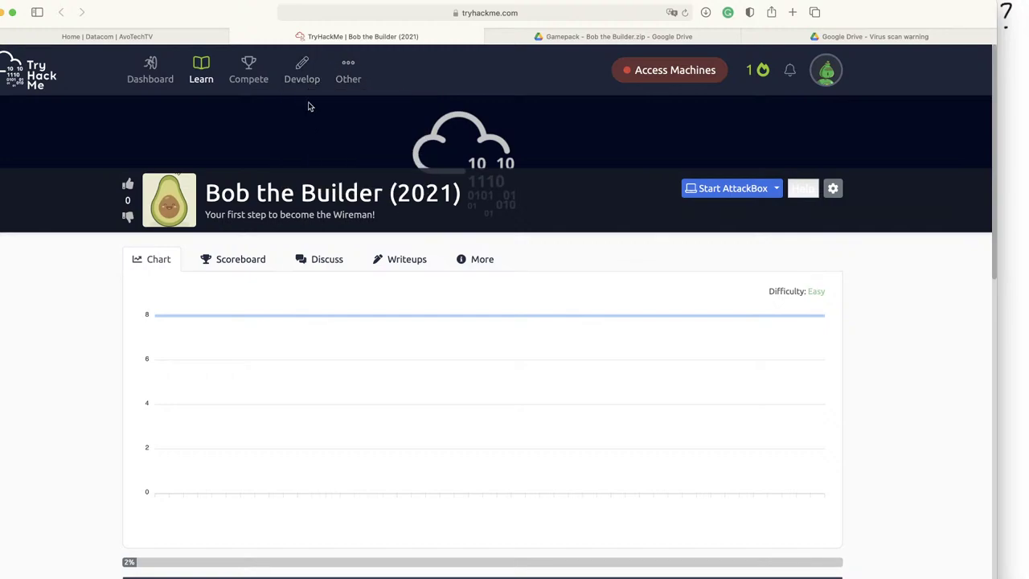
mouse_move(305, 83)
click(322, 140)
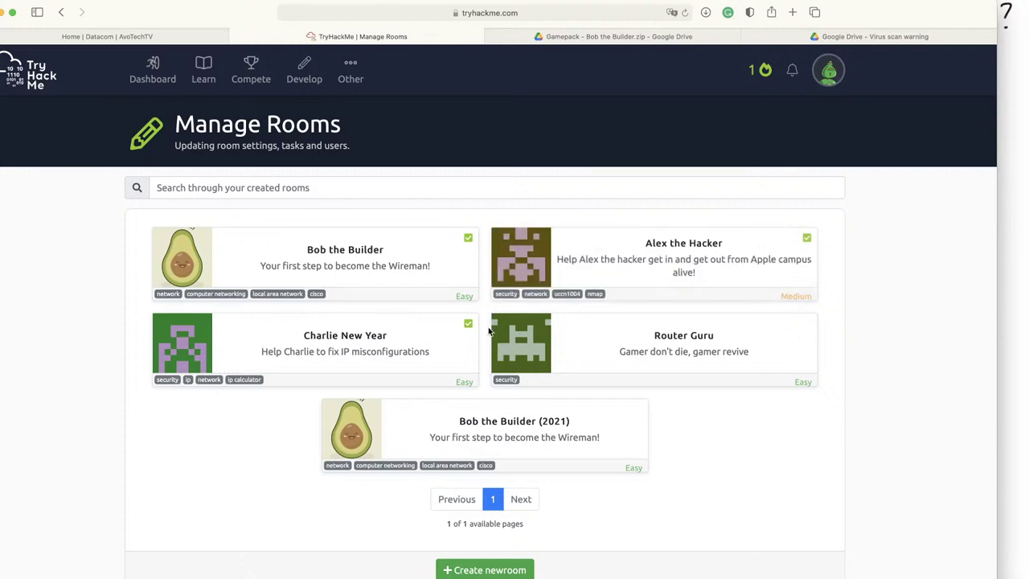
click(517, 426)
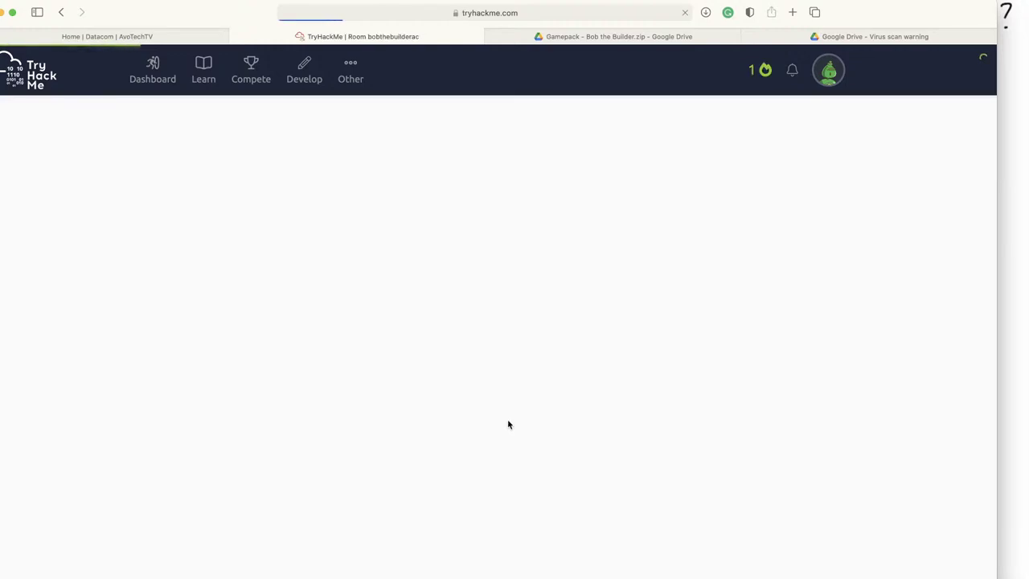
Review the room's general settings, including difficulty, public access, free use, locking and scoring type
scroll(435, 376, down, 3)
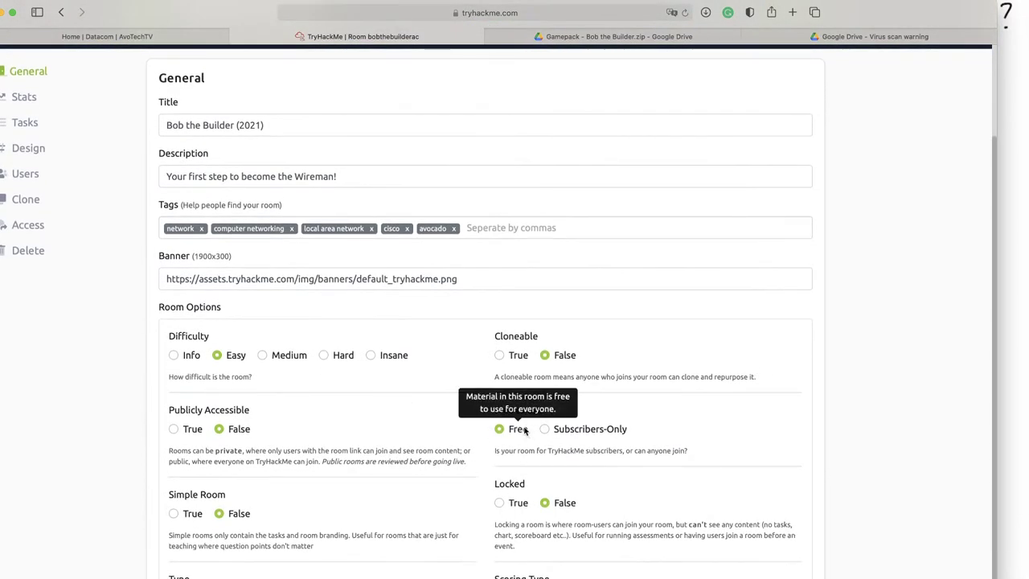
scroll(625, 347, down, 1)
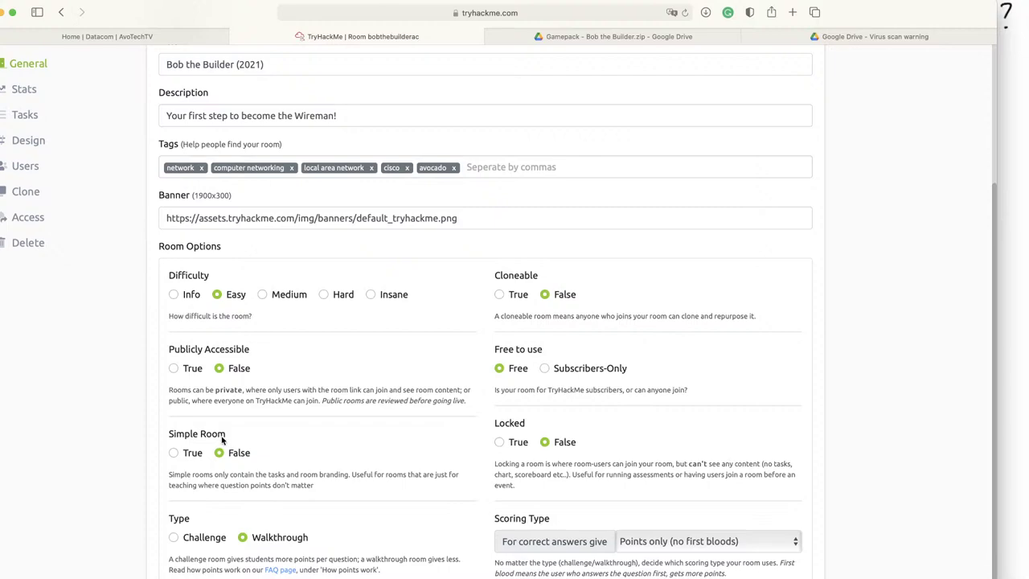
scroll(282, 438, down, 1)
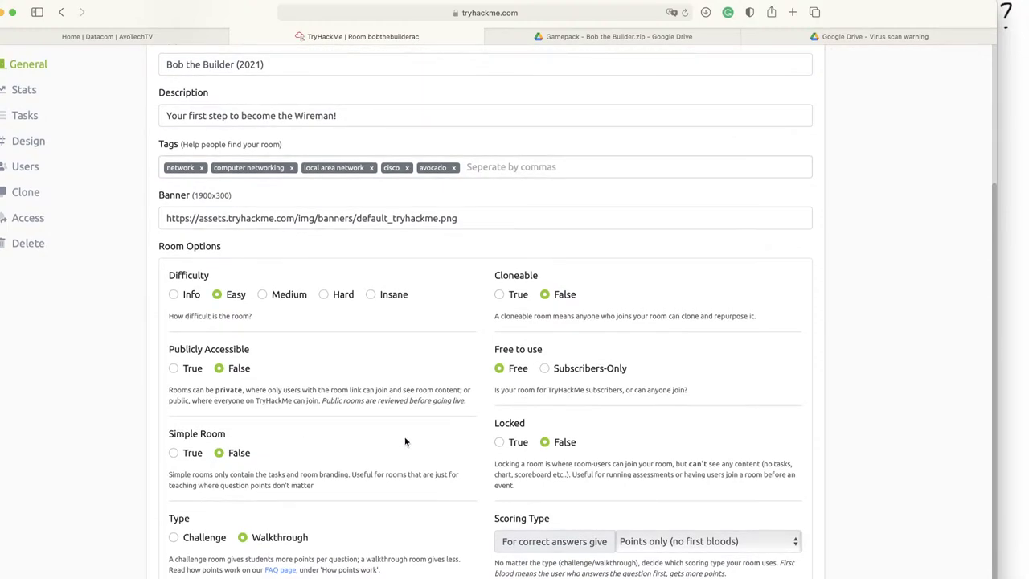
scroll(406, 441, up, 1)
scroll(407, 441, down, 1)
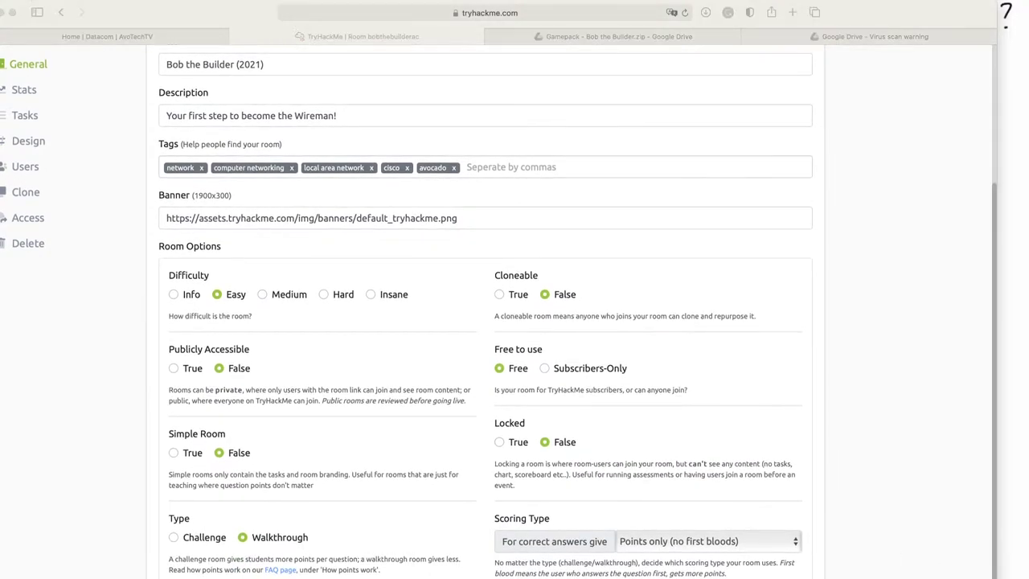
scroll(651, 425, up, 1)
scroll(651, 425, down, 1)
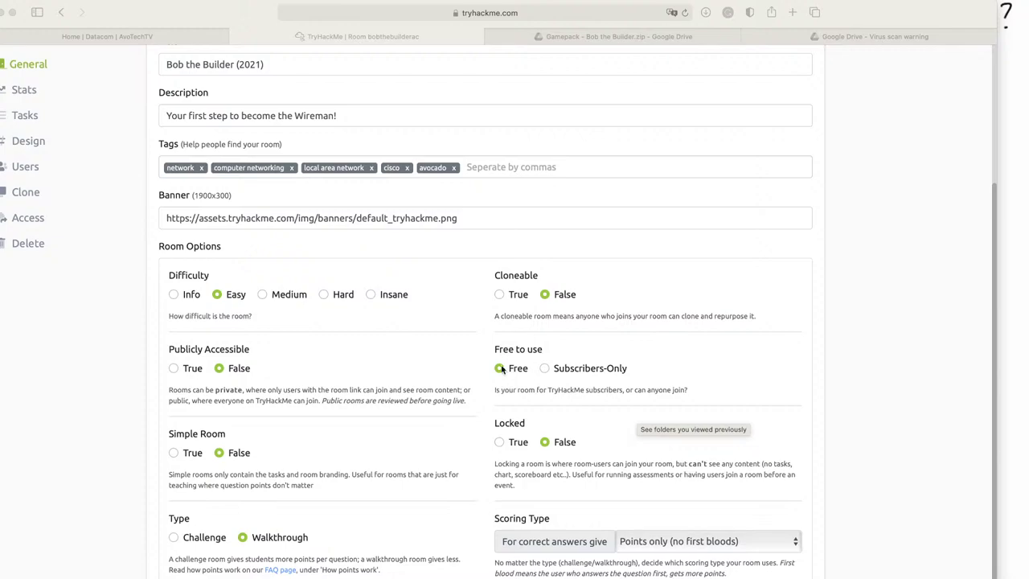
scroll(373, 376, up, 2)
scroll(372, 376, down, 2)
scroll(539, 523, down, 1)
scroll(530, 482, up, 2)
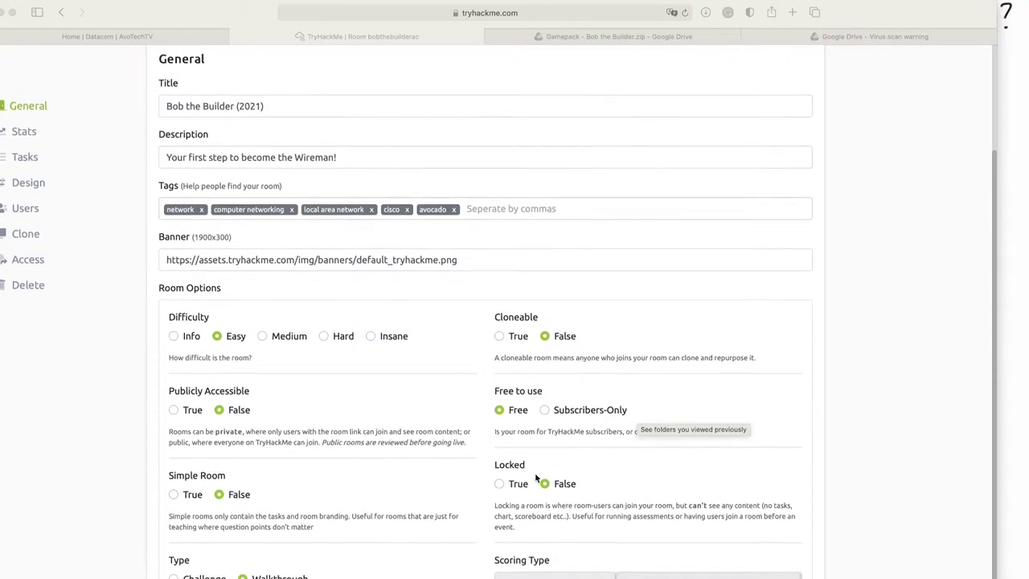
scroll(535, 477, up, 1)
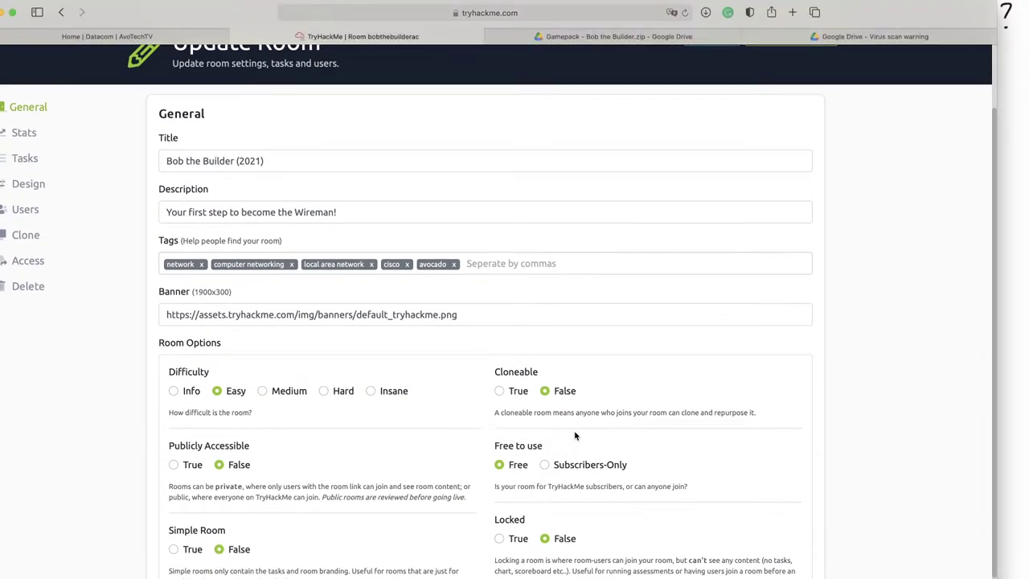
Copy the room's private share link, close the sharing dialog and display it again
scroll(738, 395, up, 2)
click(710, 118)
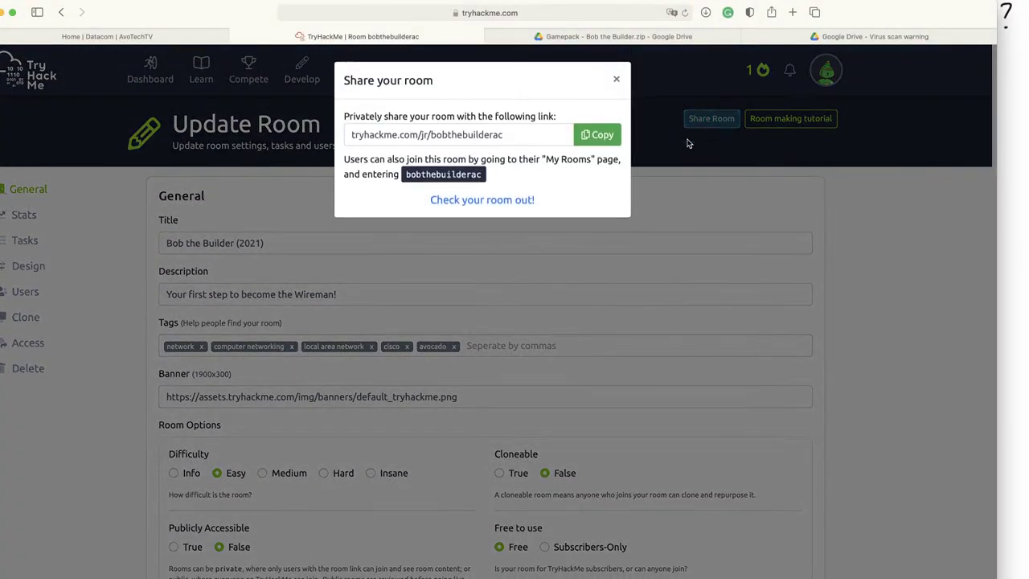
click(597, 134)
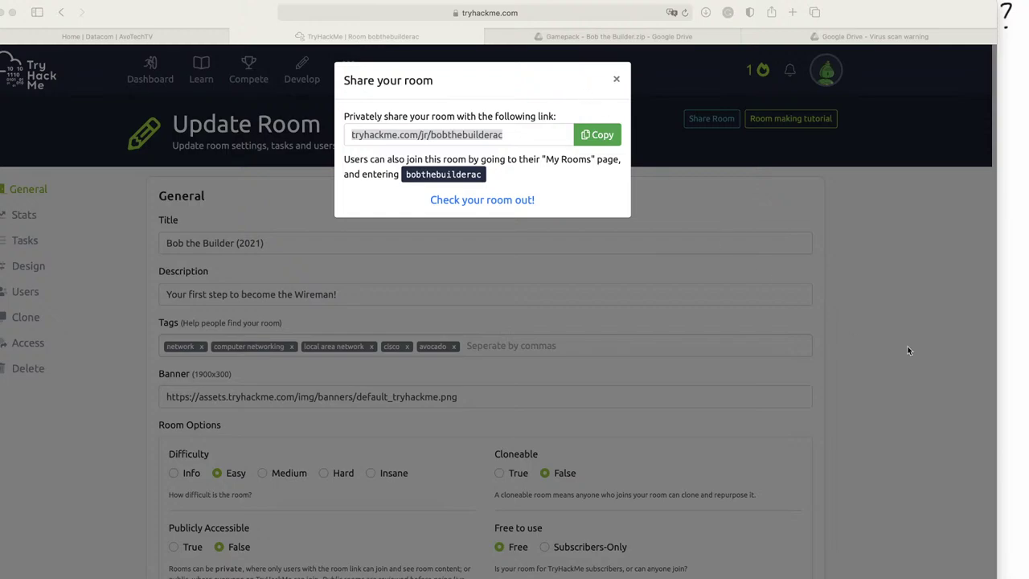
click(686, 220)
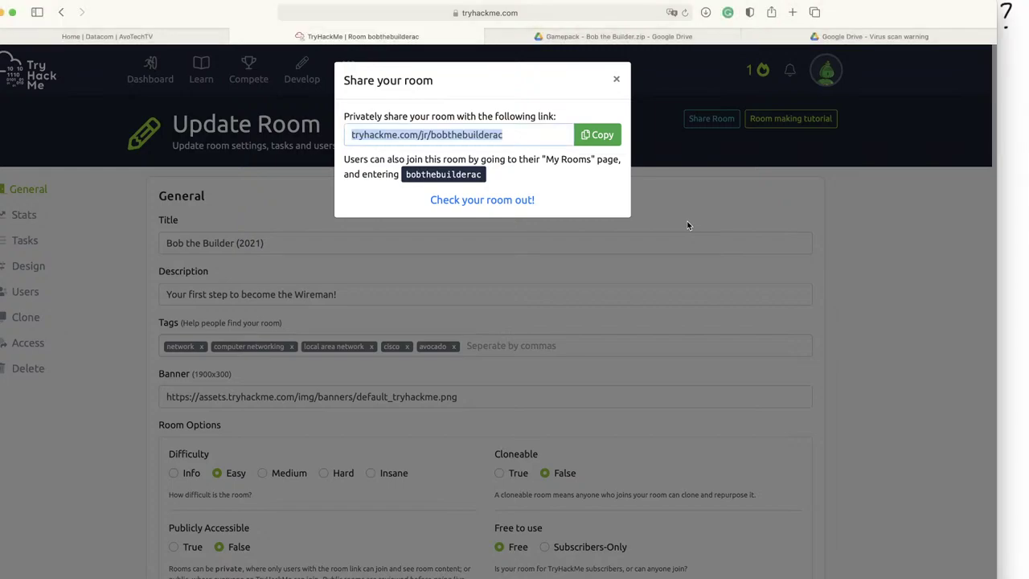
click(615, 79)
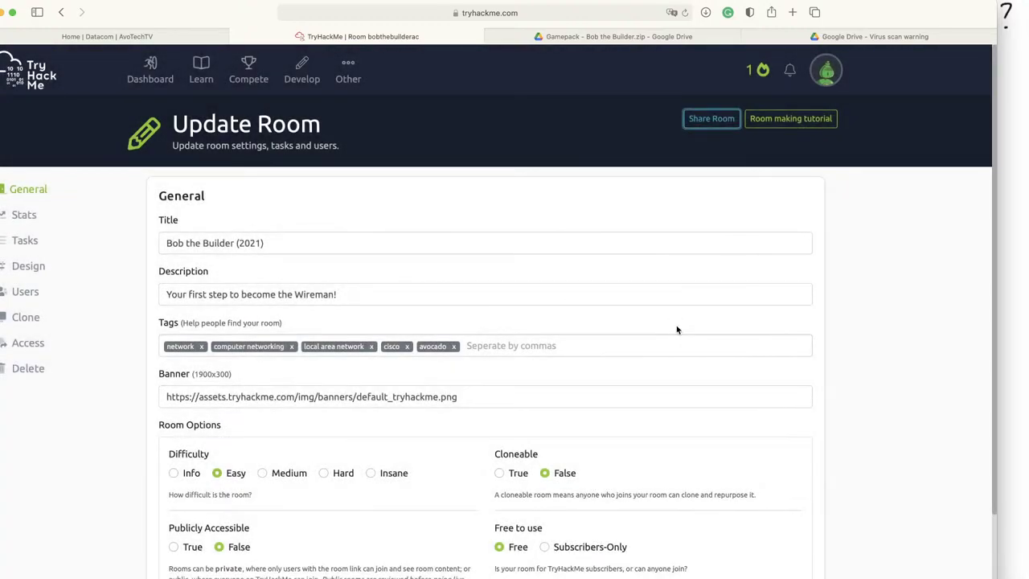
click(713, 122)
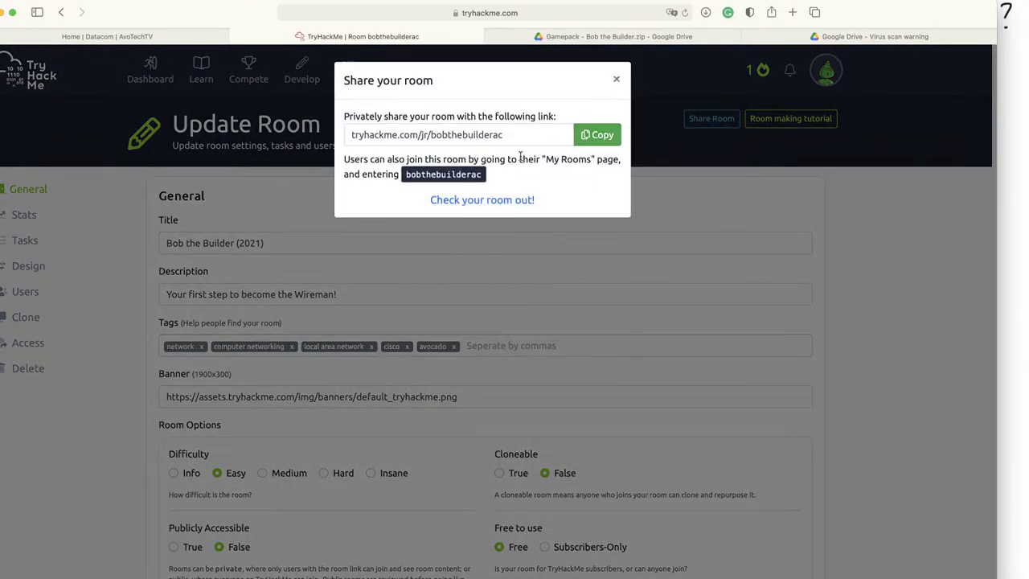
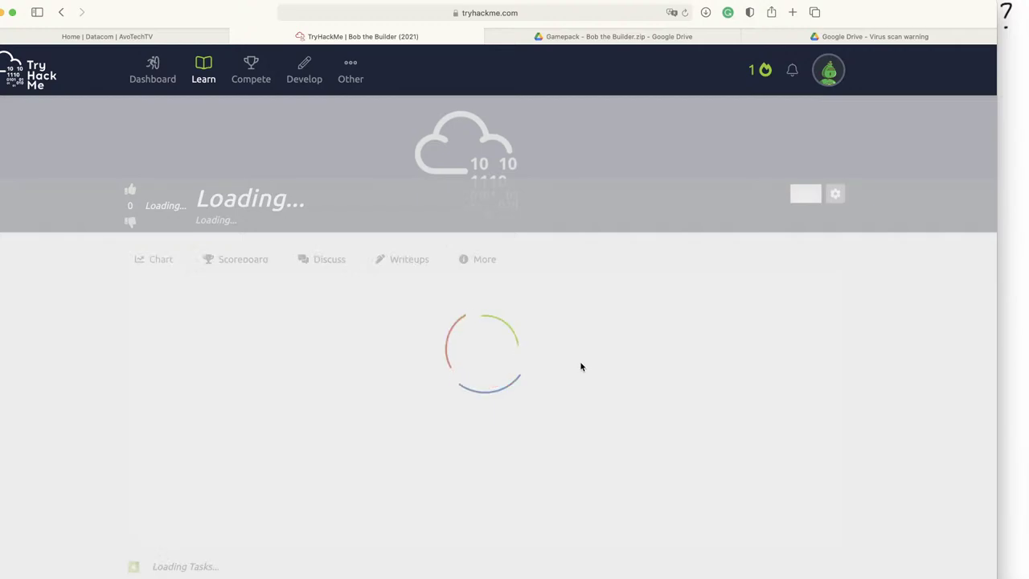
Go to Task 3 in the Bob the Builder (2021) room and highlight the Download Bob The Builder Challenge Here link text
scroll(583, 366, down, 5)
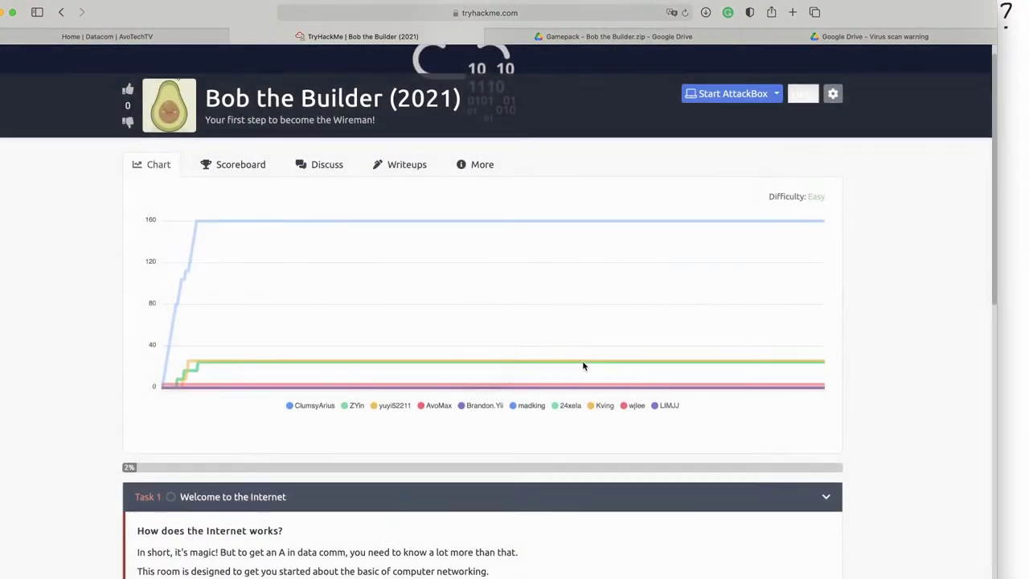
scroll(584, 365, down, 10)
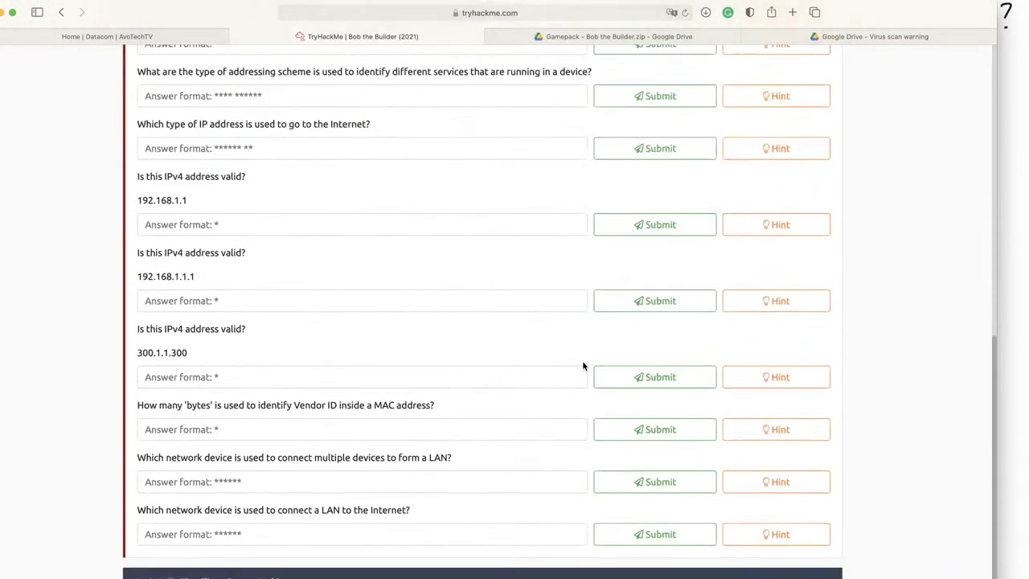
click(216, 575)
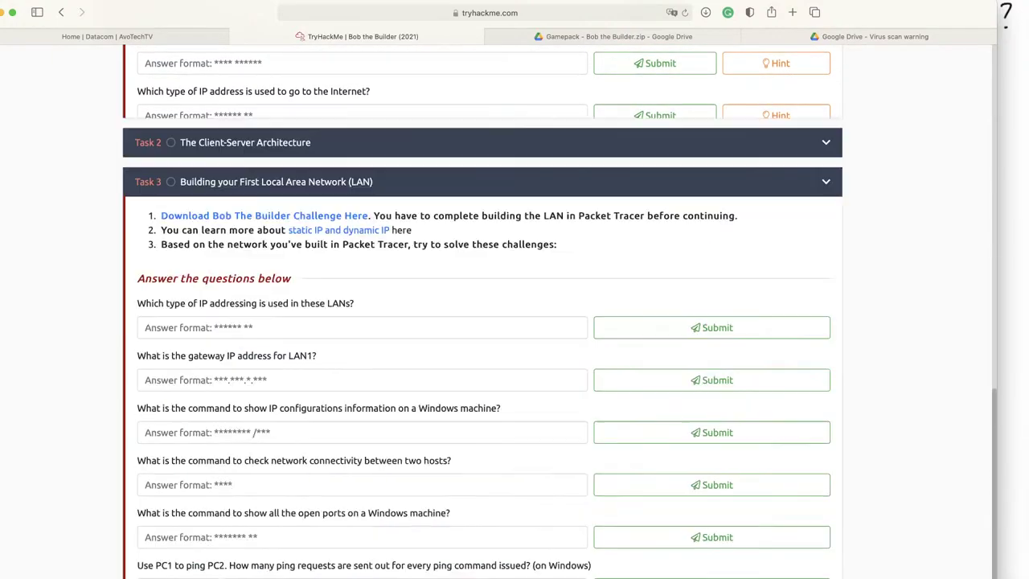
scroll(316, 533, up, 5)
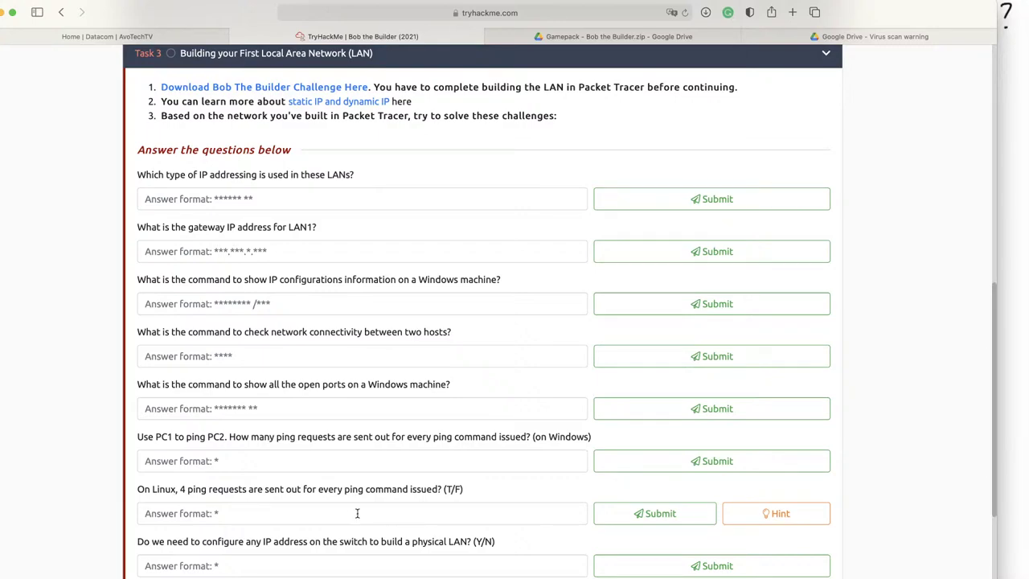
drag(373, 86, 155, 87)
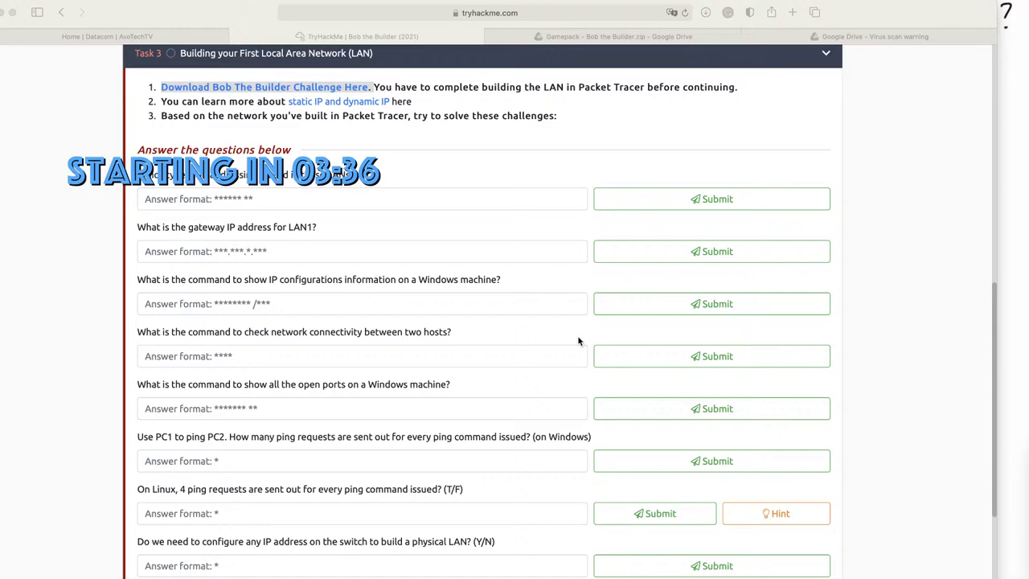
scroll(577, 340, up, 2)
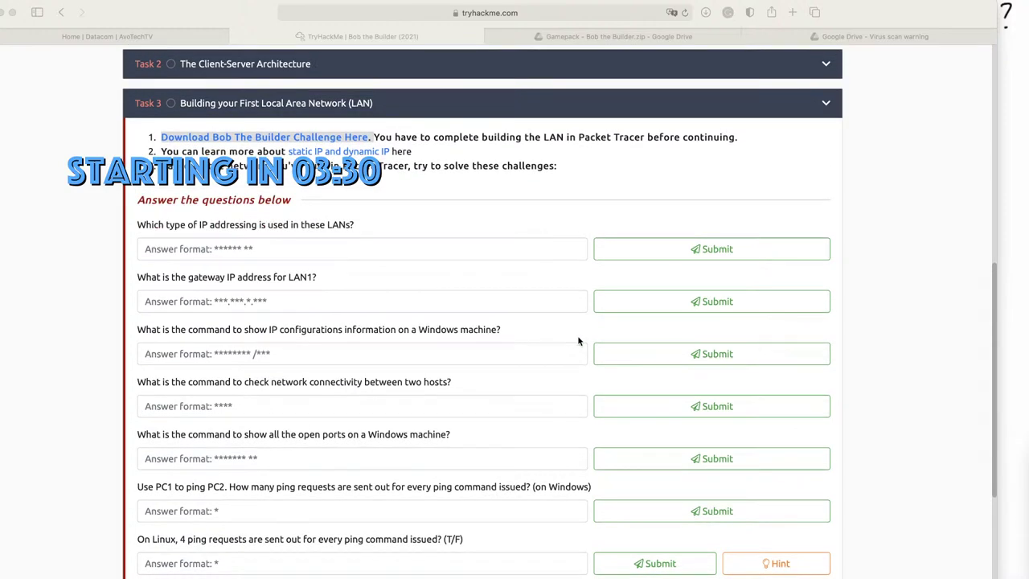
scroll(578, 341, up, 15)
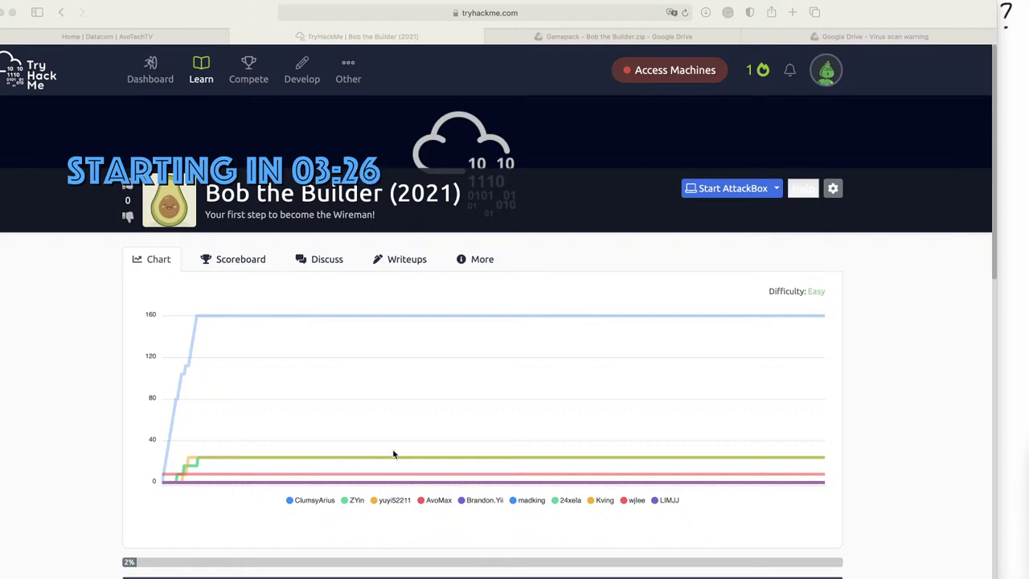
click(309, 505)
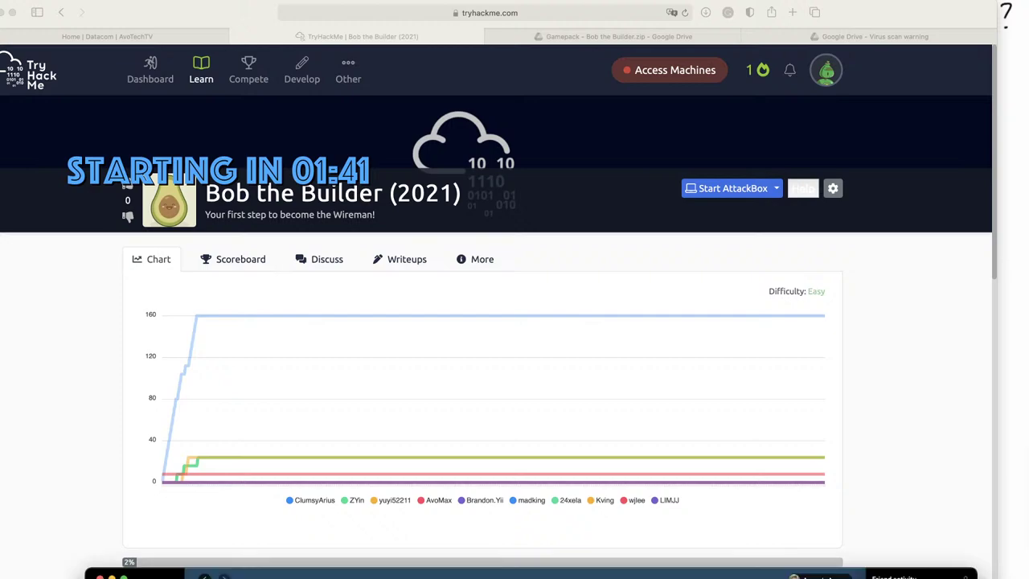
click(283, 567)
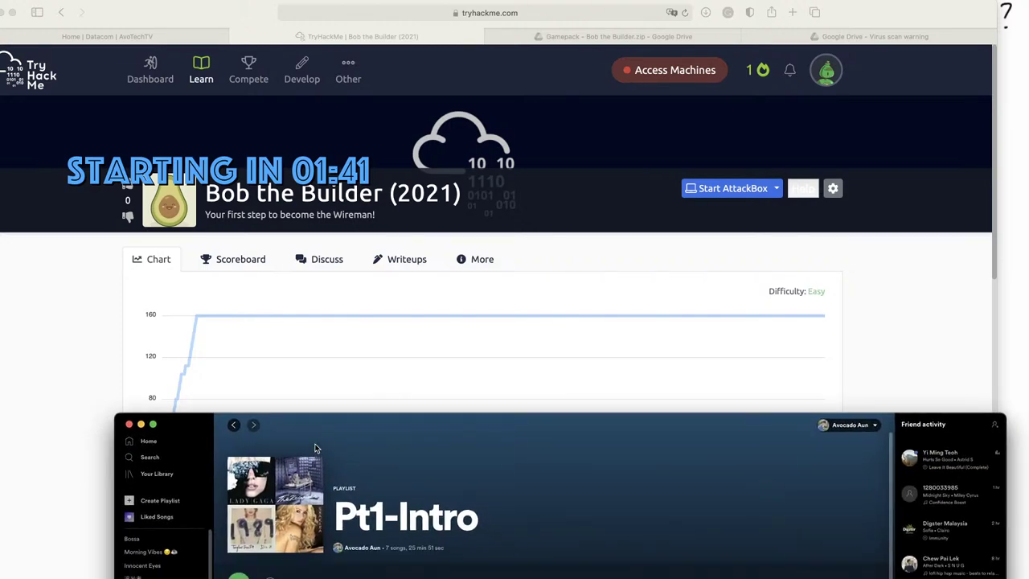
key(super+h)
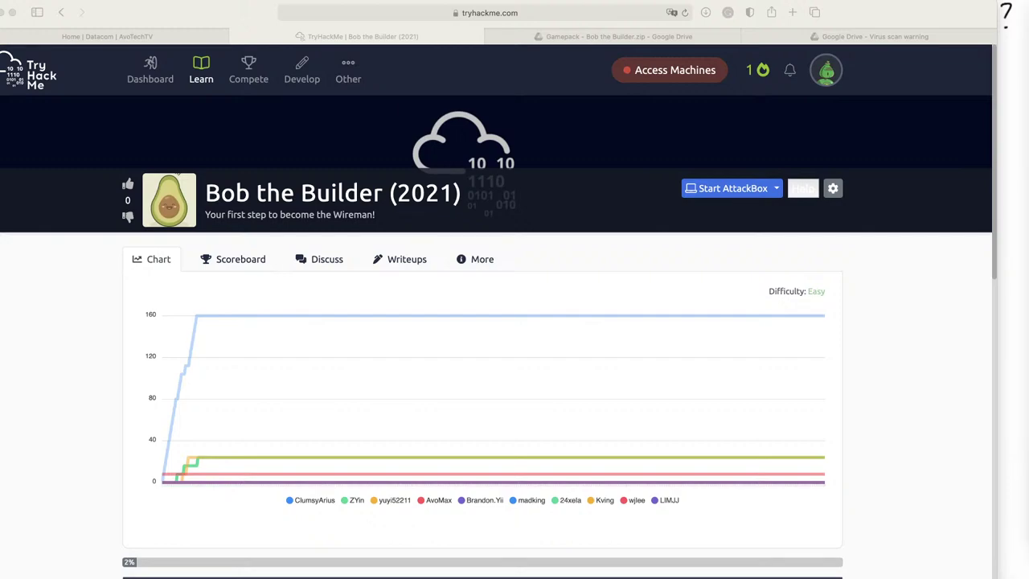
click(985, 411)
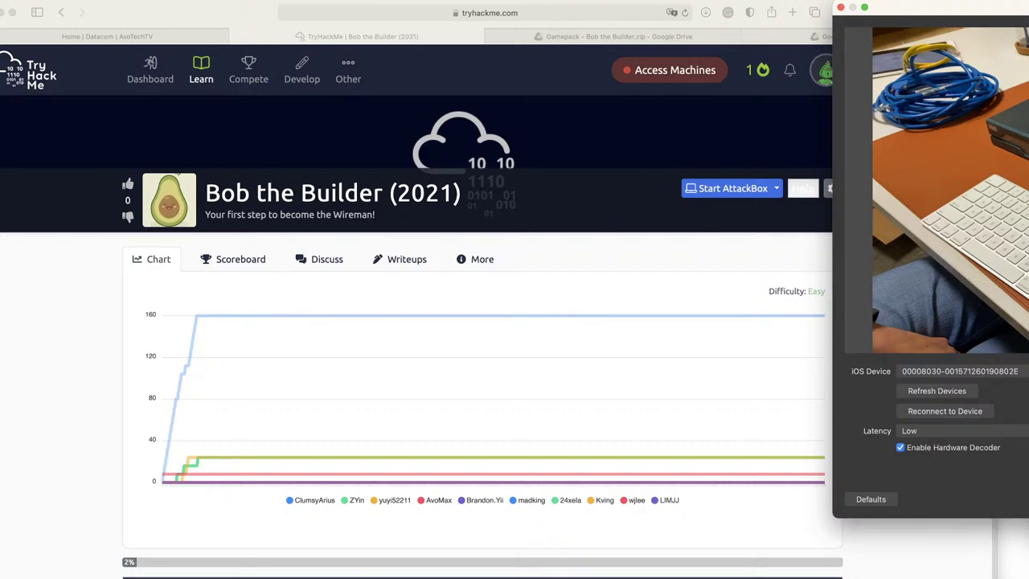
click(974, 412)
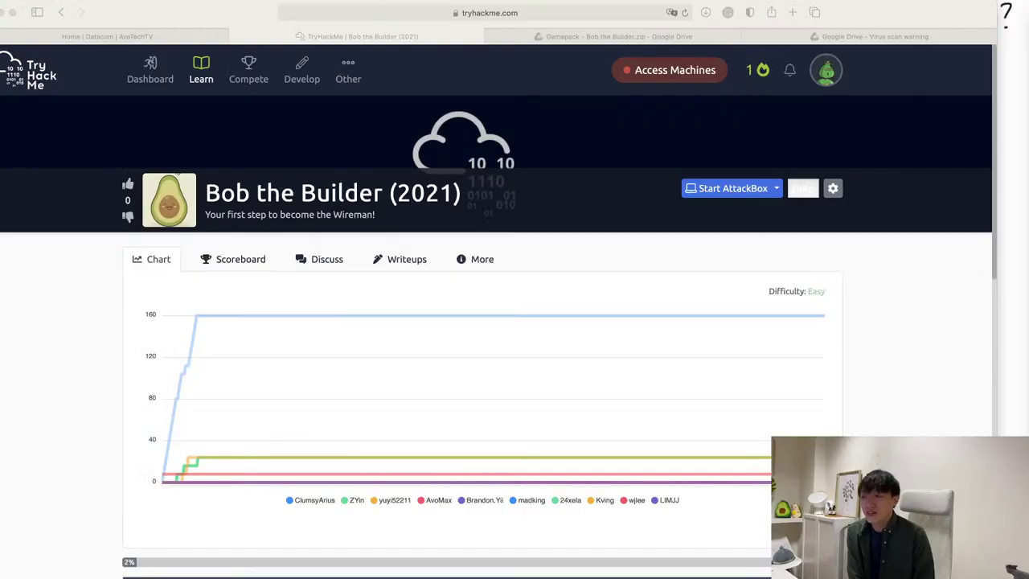
Expand Task 1, Welcome to the Internet, in the Bob the Builder (2021) room and go to its questions
scroll(861, 426, down, 1)
scroll(297, 307, down, 3)
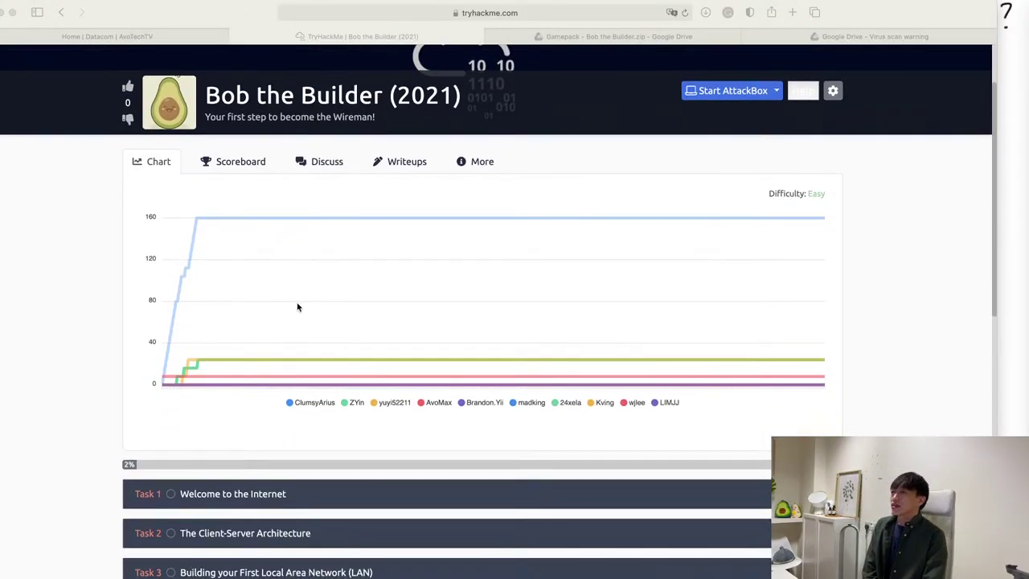
scroll(297, 307, down, 1)
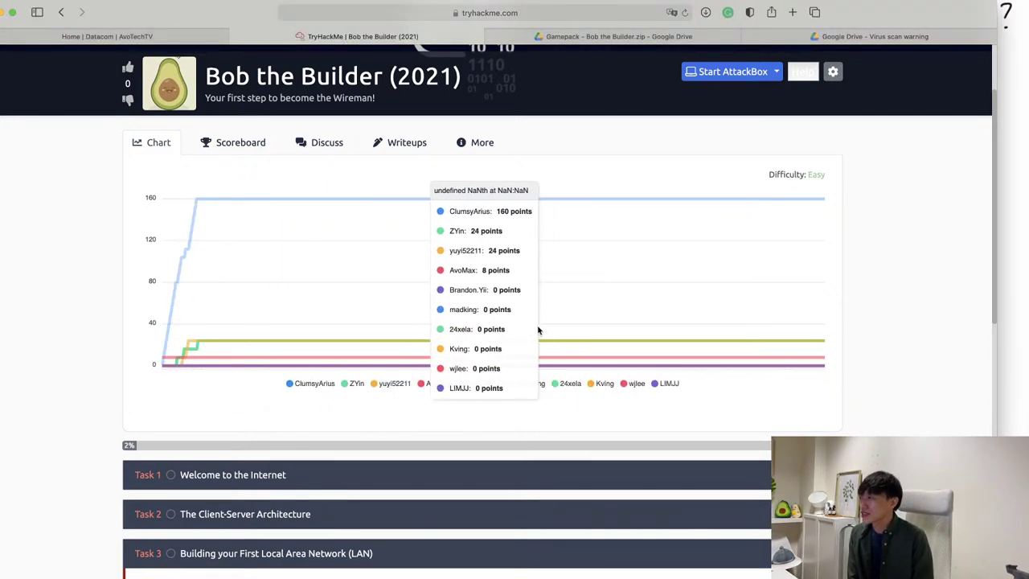
scroll(595, 450, down, 1)
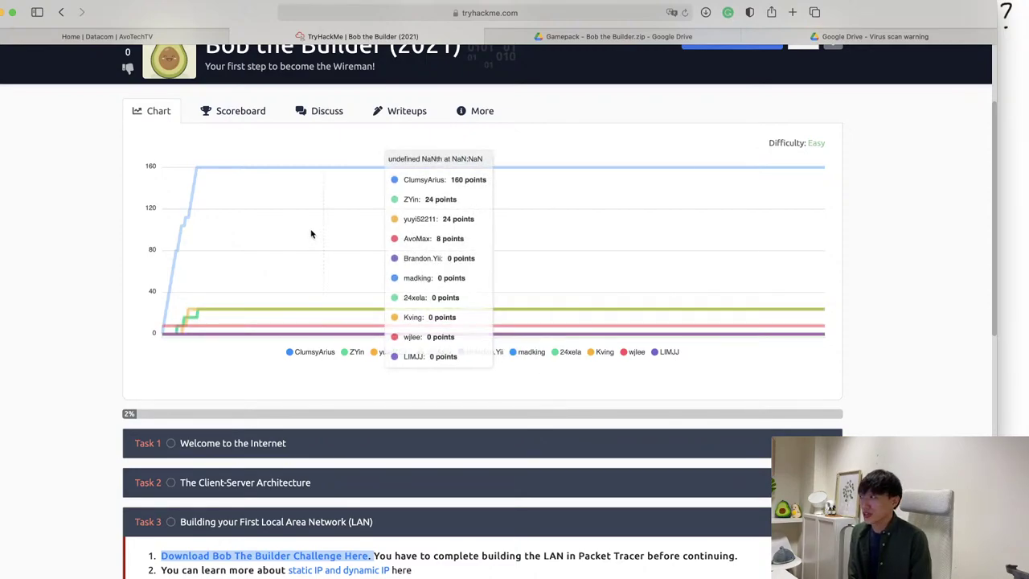
scroll(487, 250, down, 1)
scroll(487, 250, down, 1)
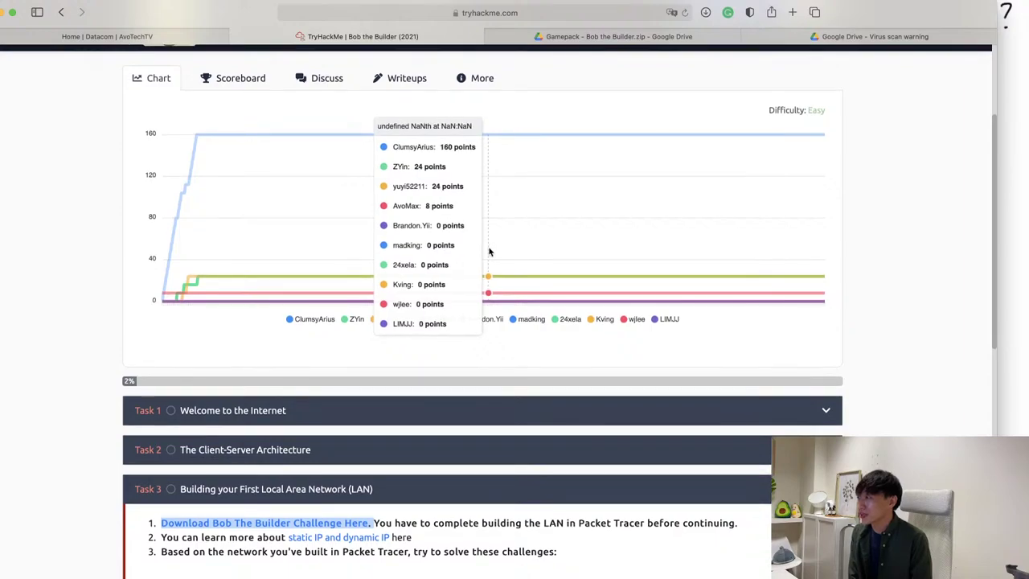
scroll(579, 257, up, 2)
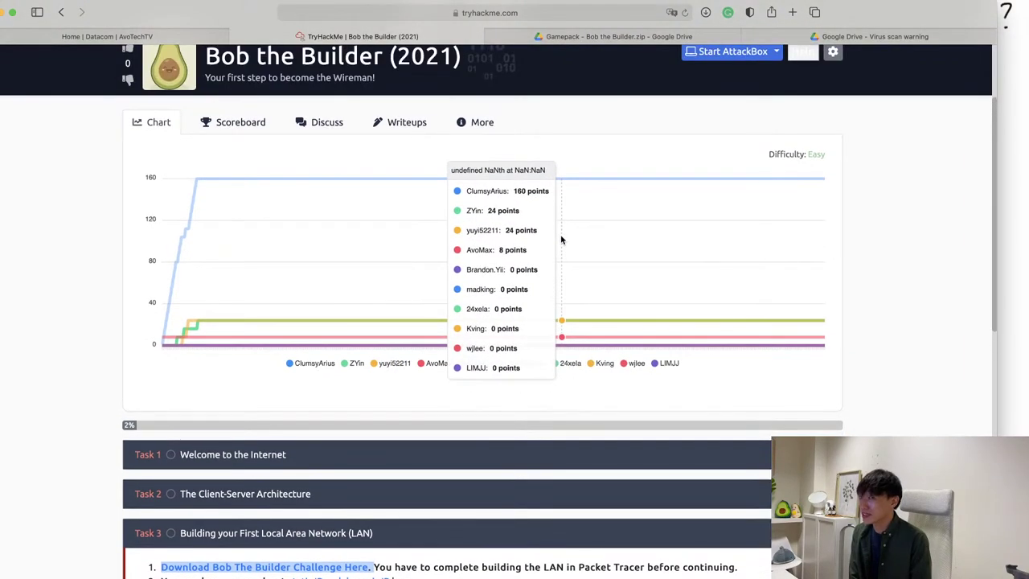
scroll(440, 431, down, 1)
click(440, 431)
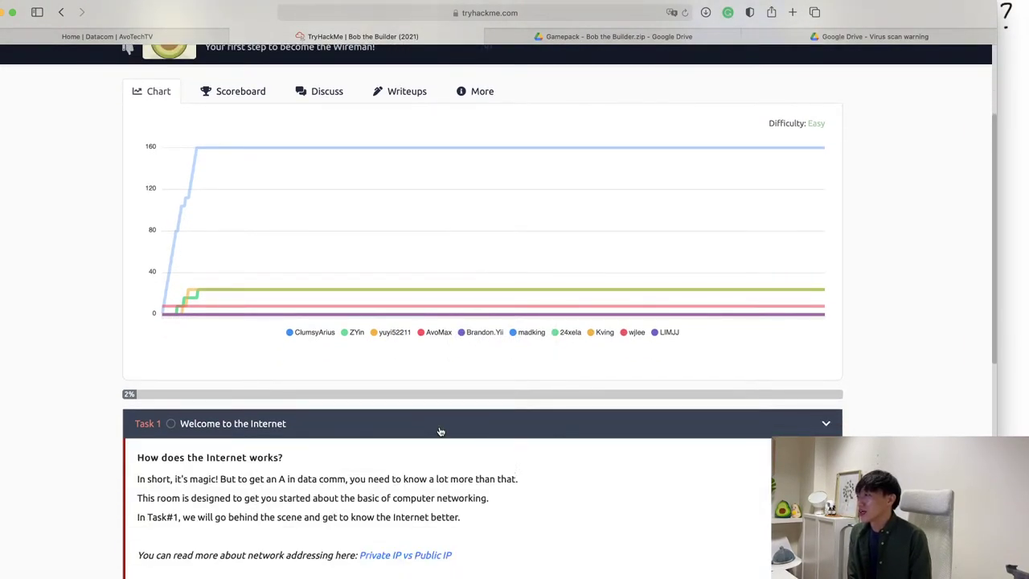
scroll(440, 431, down, 4)
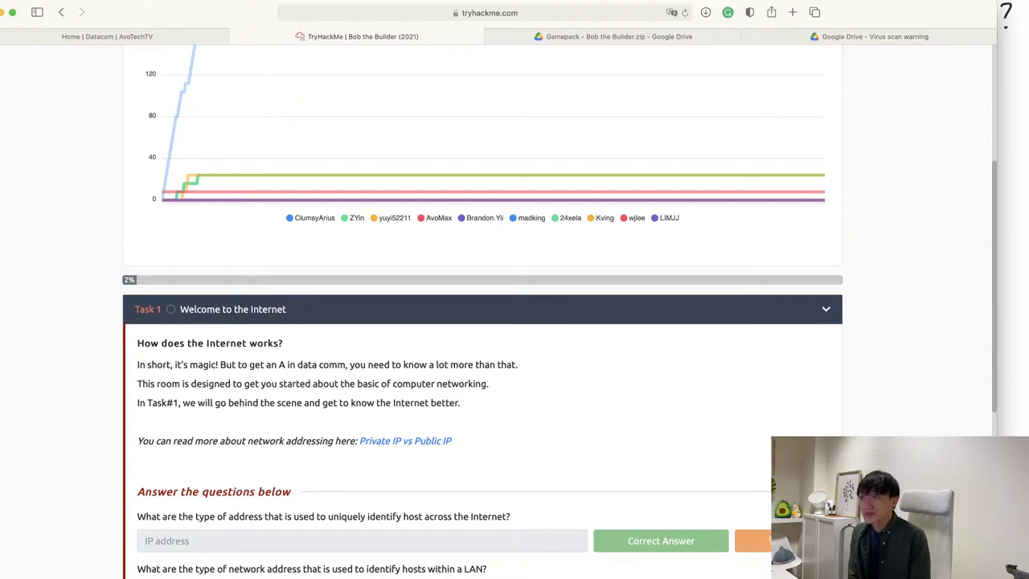
scroll(533, 286, down, 5)
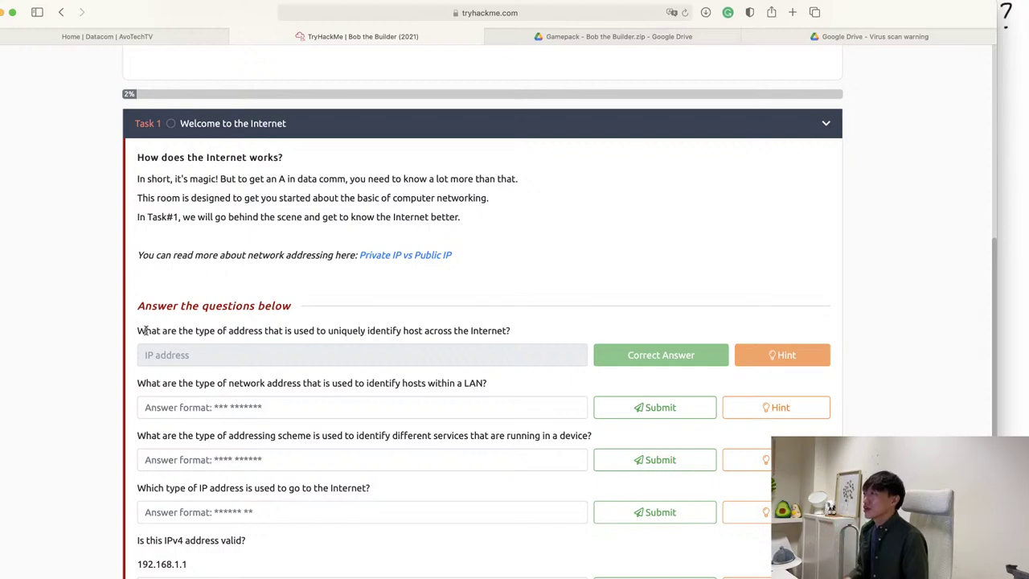
Highlight Task 1's first question about uniquely identifying hosts across the Internet and its submitted IP address answer
drag(146, 329, 455, 326)
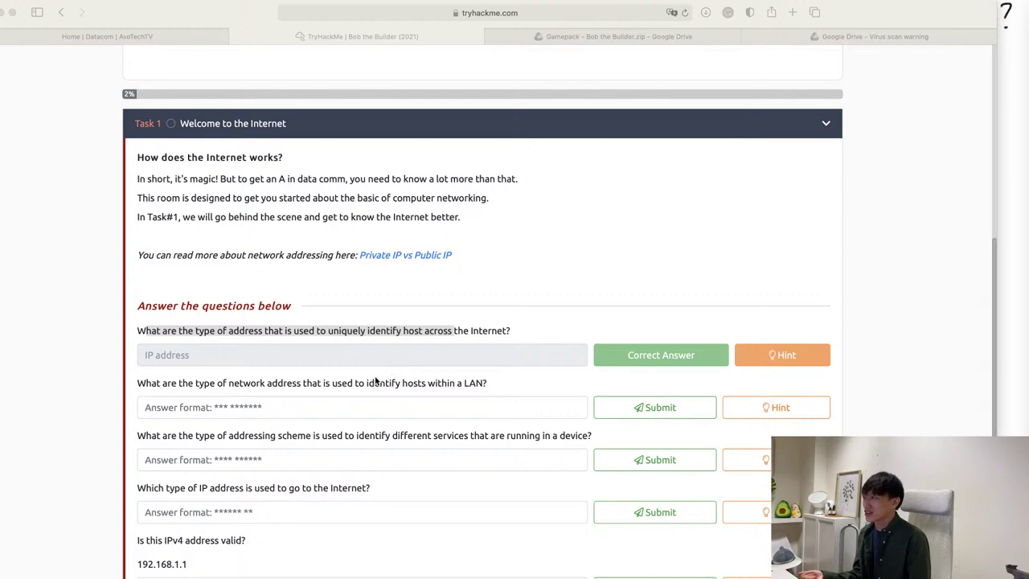
click(299, 405)
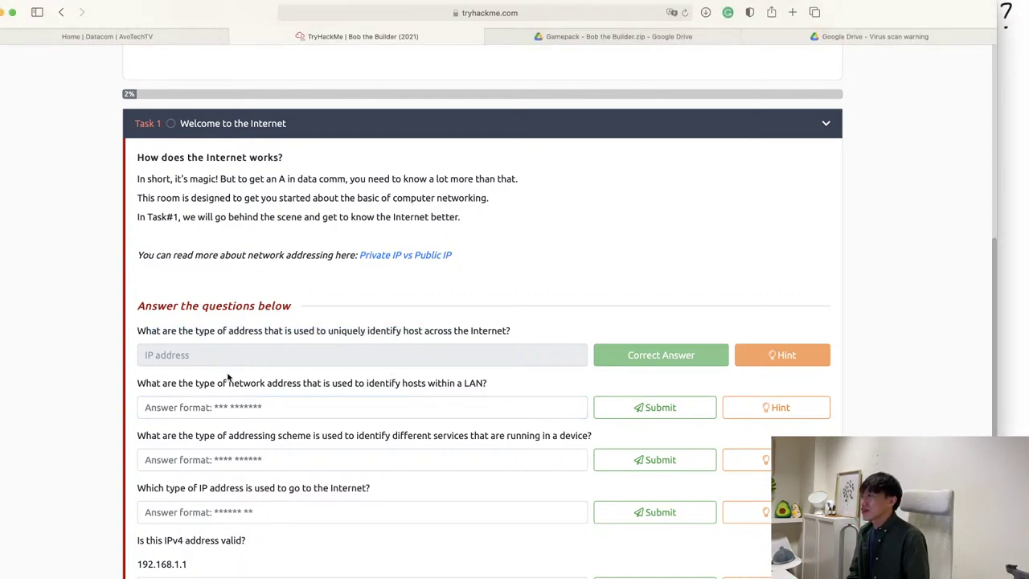
scroll(230, 379, down, 1)
drag(191, 309, 148, 311)
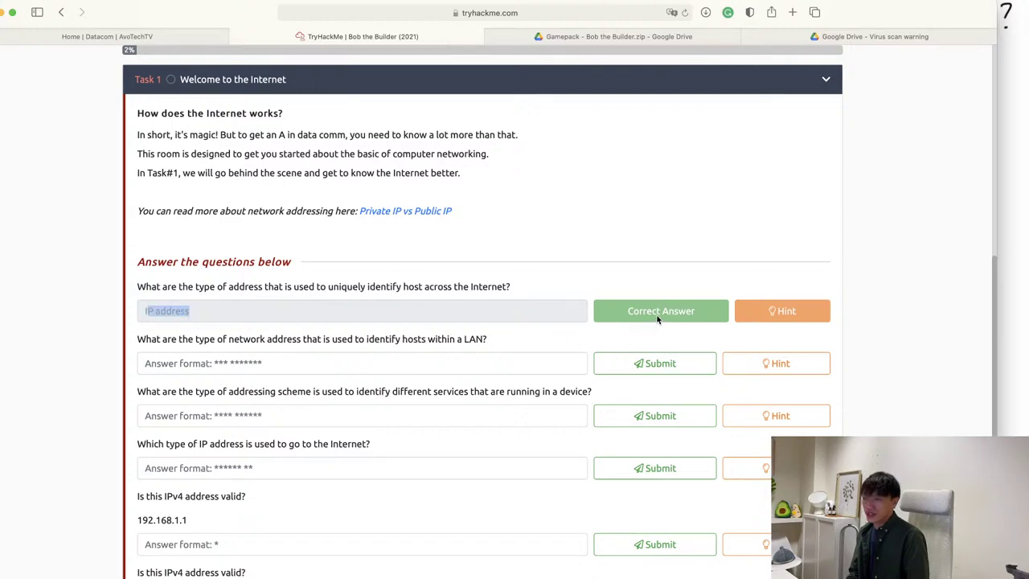
Highlight the question about the type of network address used to identify hosts within a LAN
click(459, 357)
drag(137, 341, 421, 337)
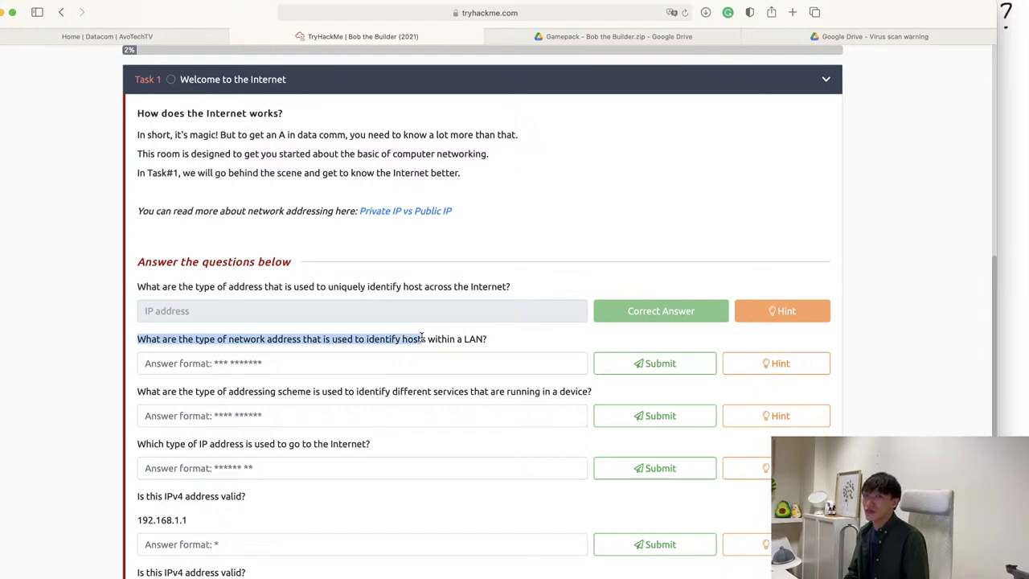
click(416, 351)
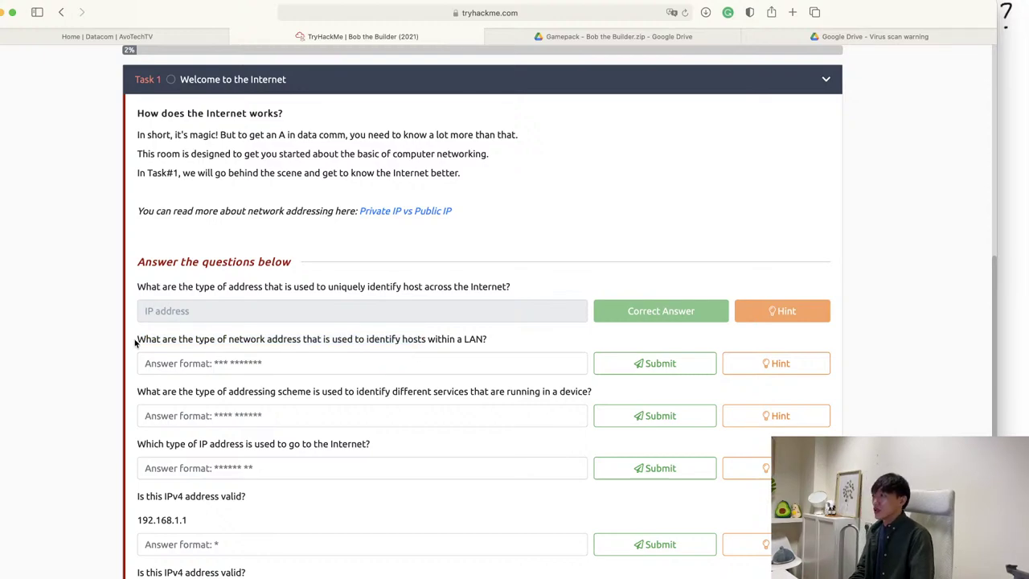
drag(137, 339, 489, 339)
scroll(489, 339, down, 1)
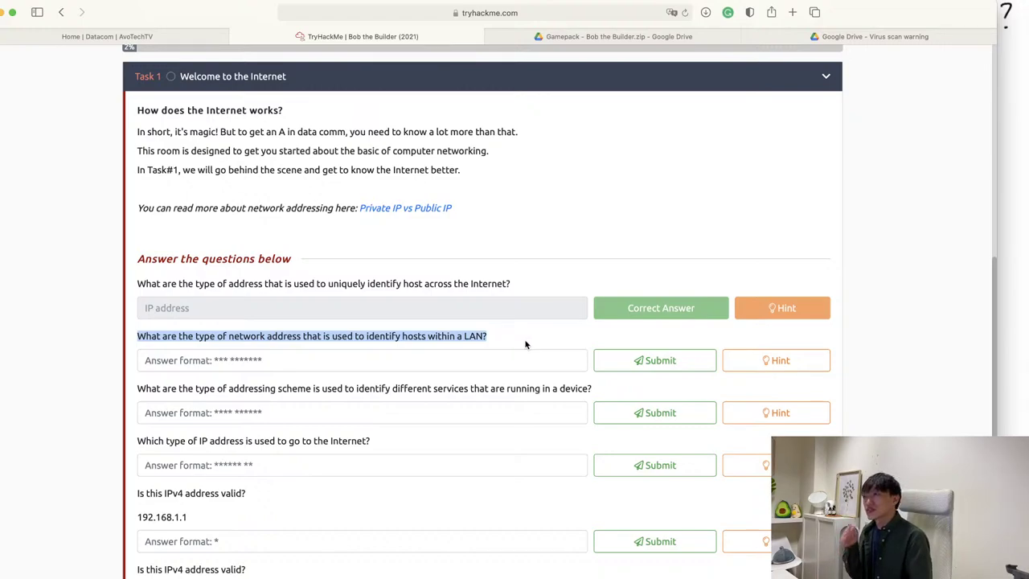
Show the hint for the LAN host address question and highlight its answer options, singling out MAC address
click(752, 358)
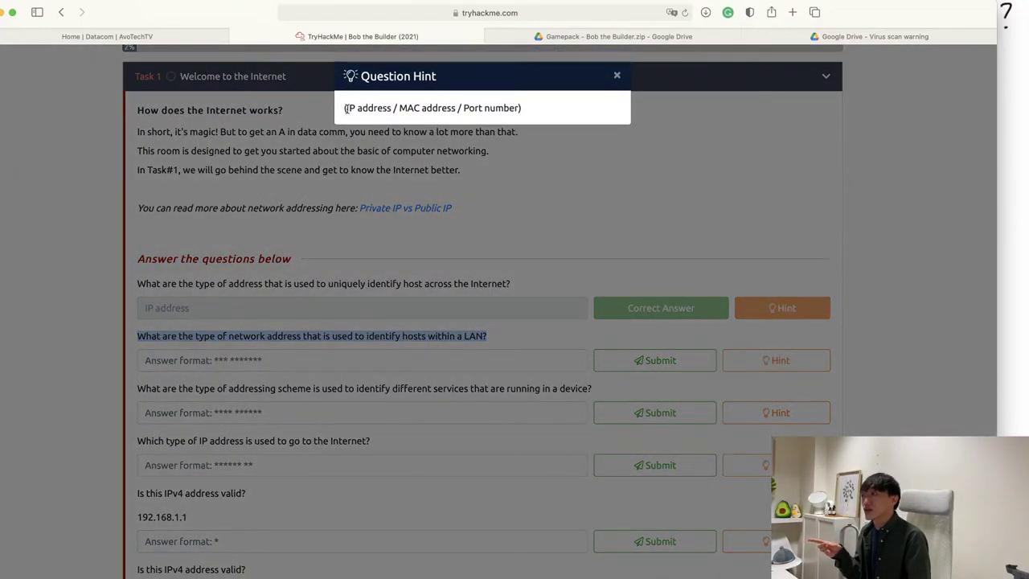
drag(345, 108, 509, 103)
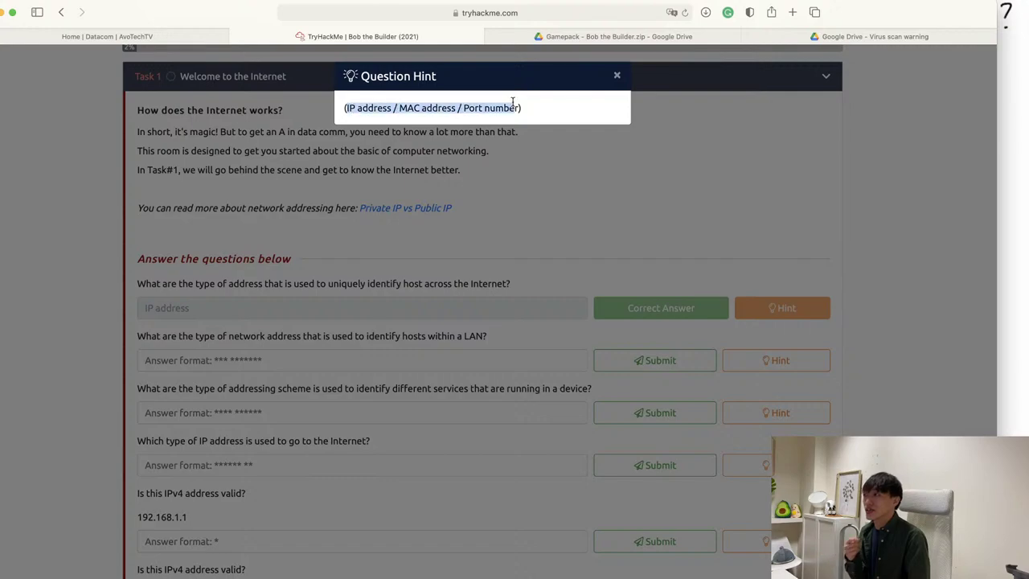
click(423, 109)
drag(395, 110, 459, 109)
Answer the question about identifying hosts within a LAN with "Mac address" and submit it
click(324, 362)
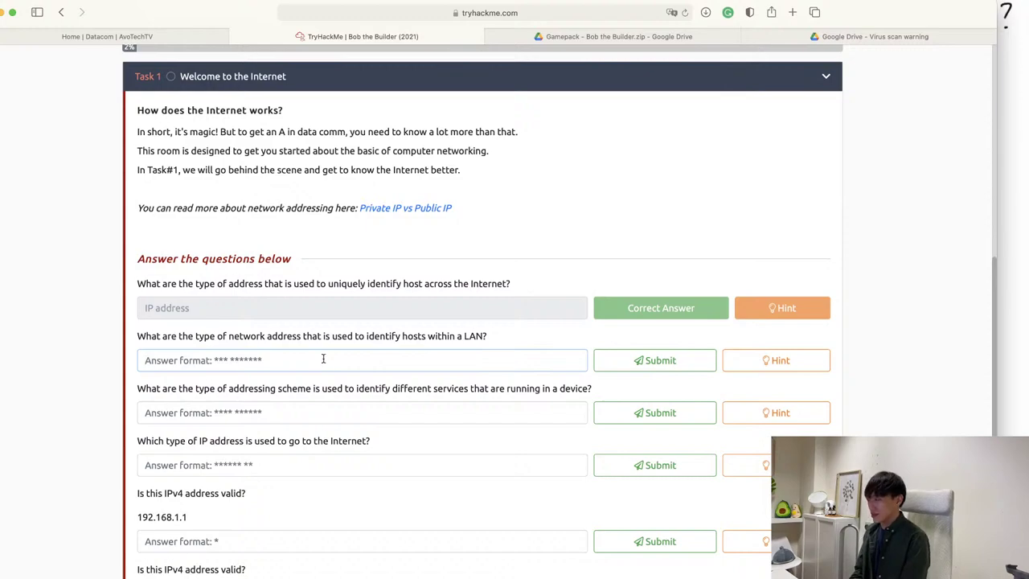
key(Return)
key(Return)
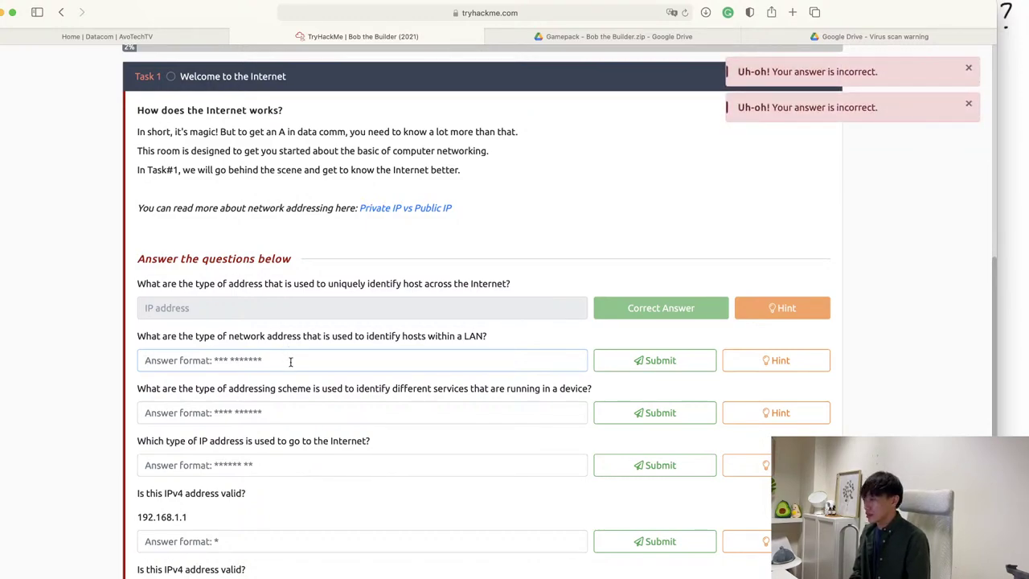
text(Mac address)
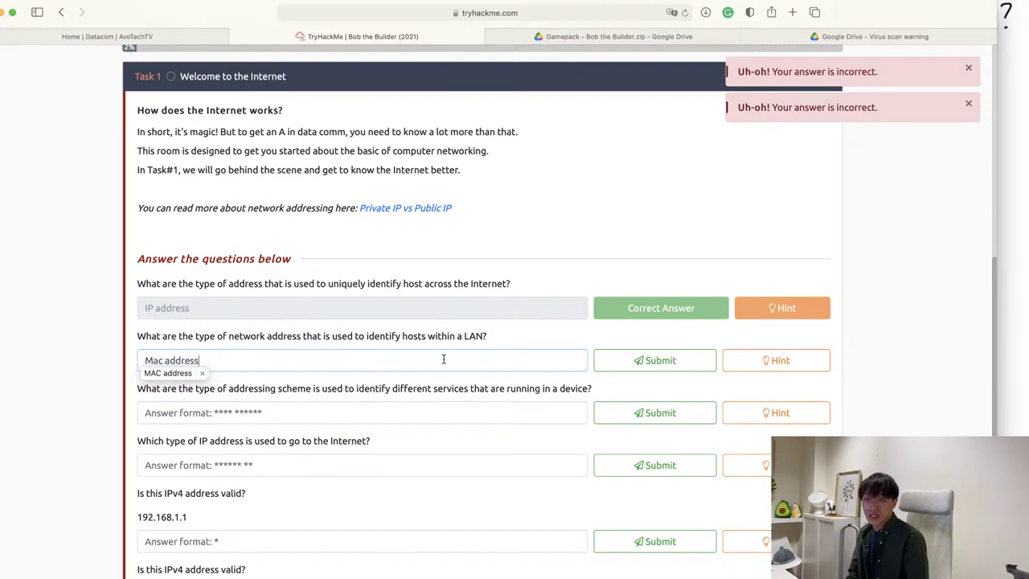
click(639, 363)
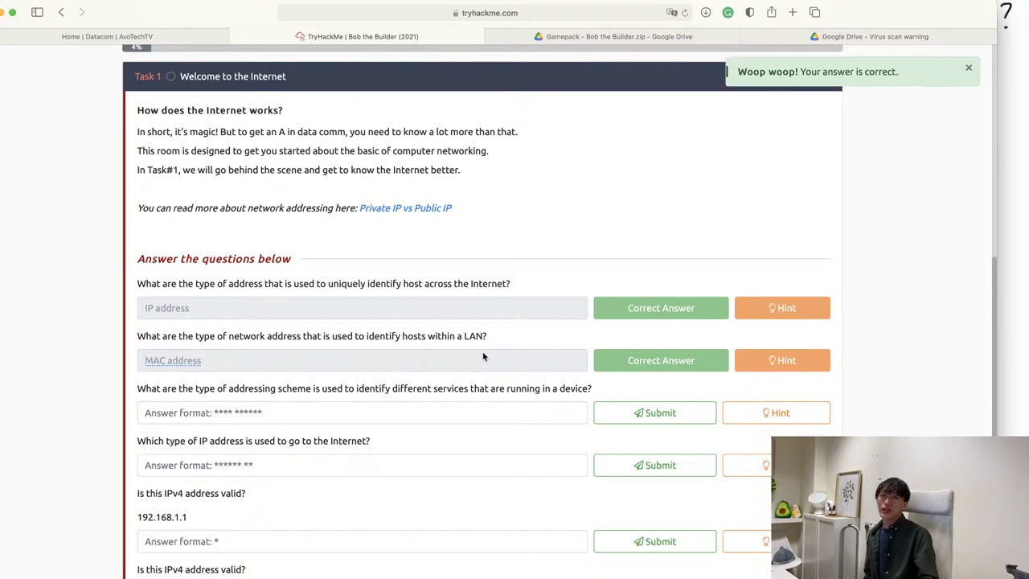
Highlight the question about identifying different services running in a device and submit "port numbers" as its answer
scroll(359, 399, down, 1)
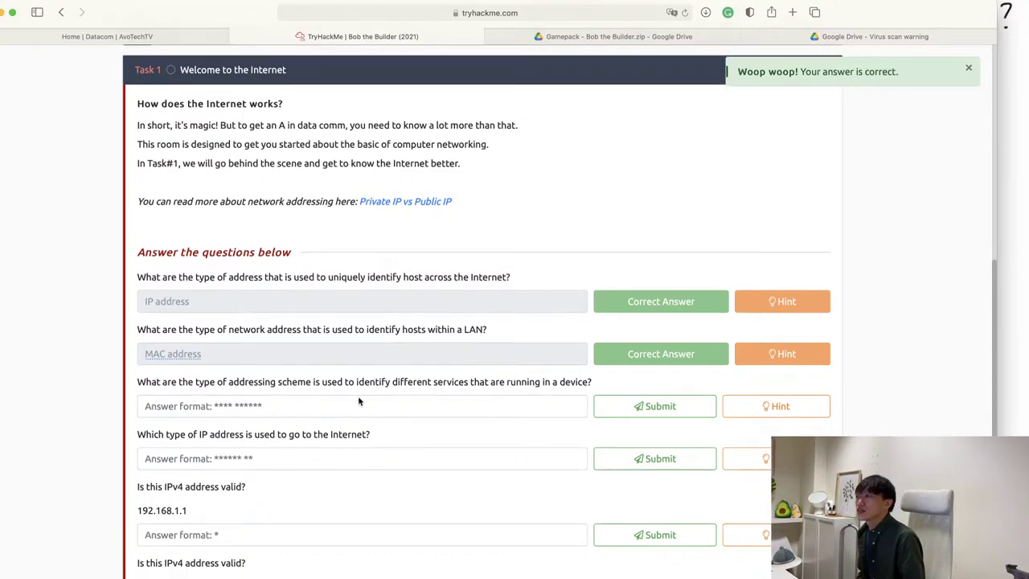
drag(220, 364, 359, 365)
click(359, 365)
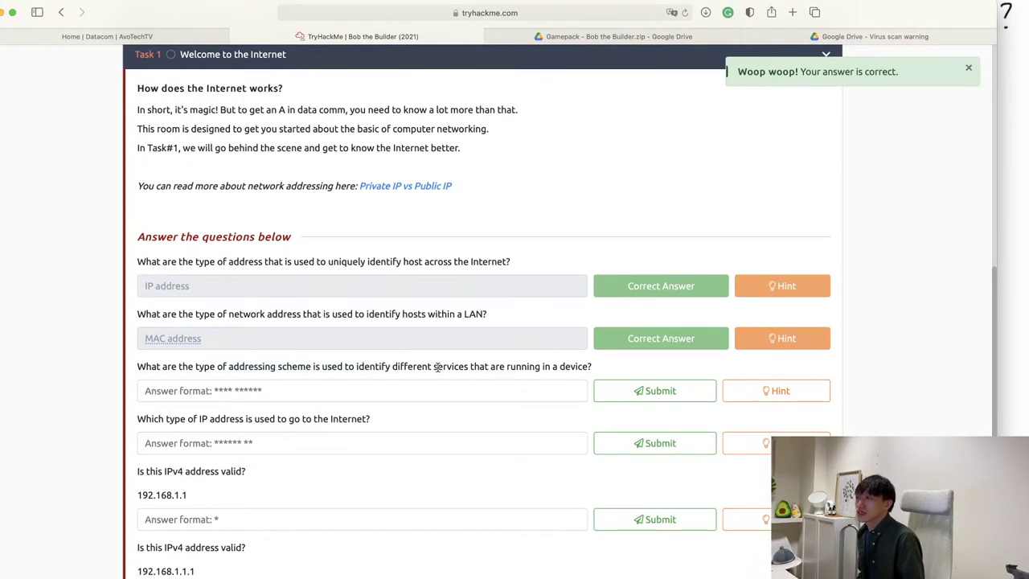
drag(434, 366, 455, 366)
click(460, 385)
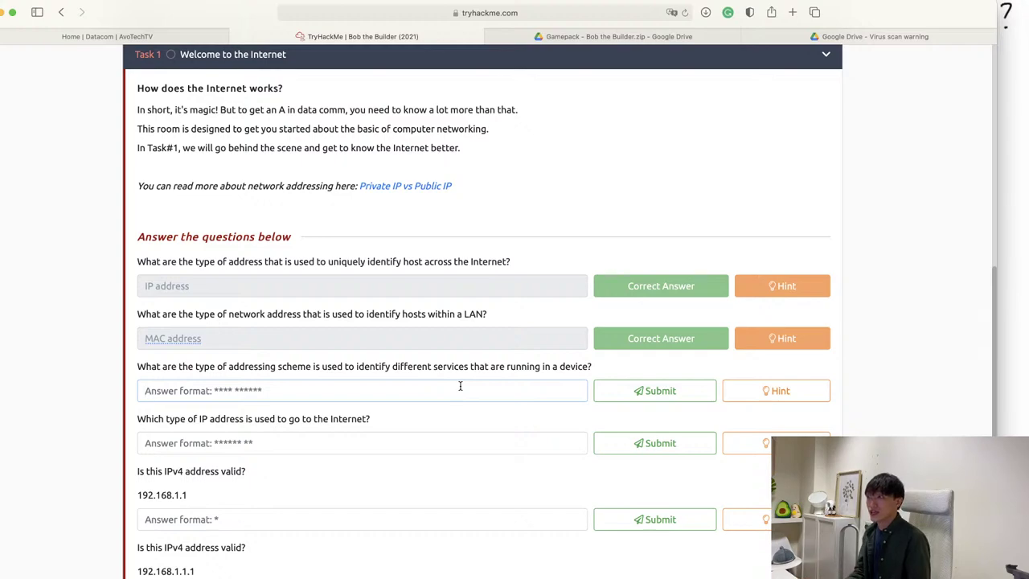
text(port )
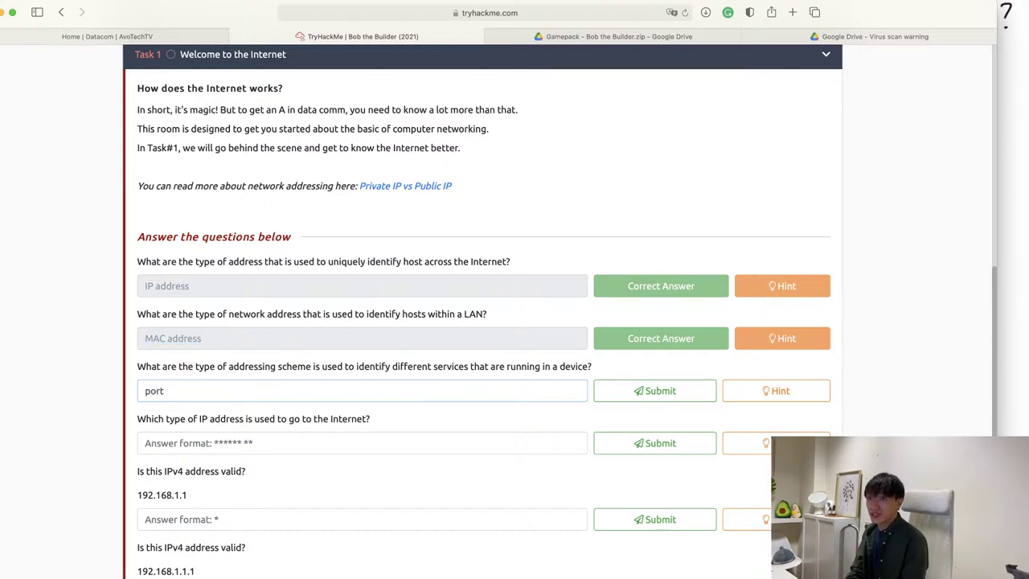
text(numbers)
key(Return)
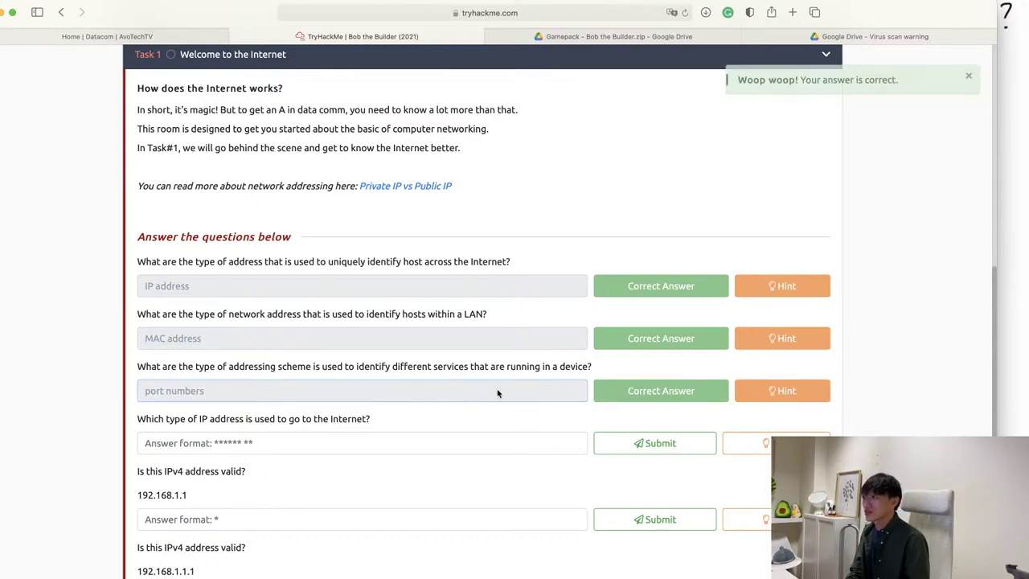
Return to the room's score chart and examine the participants' progress
scroll(551, 409, up, 5)
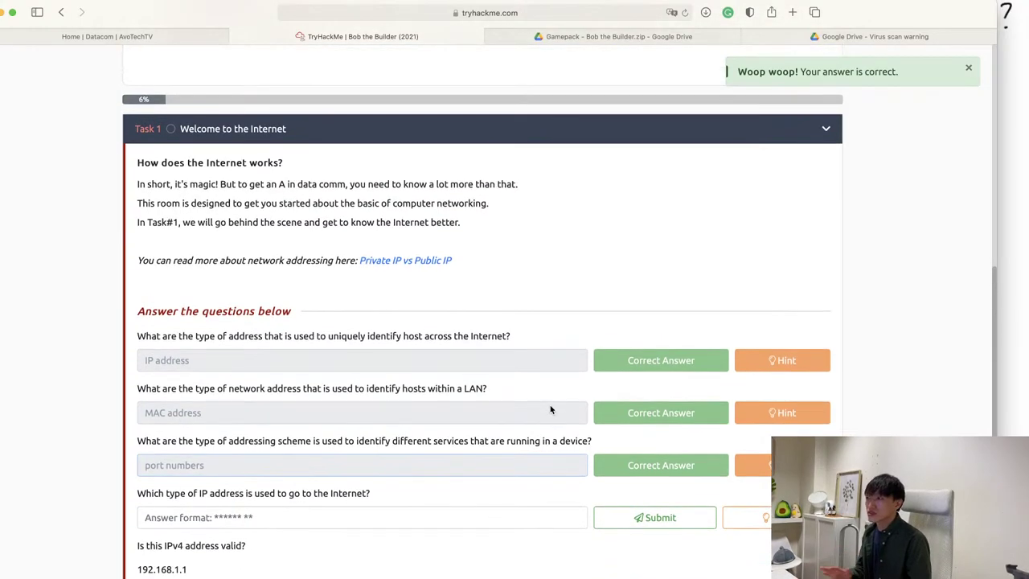
scroll(550, 409, up, 4)
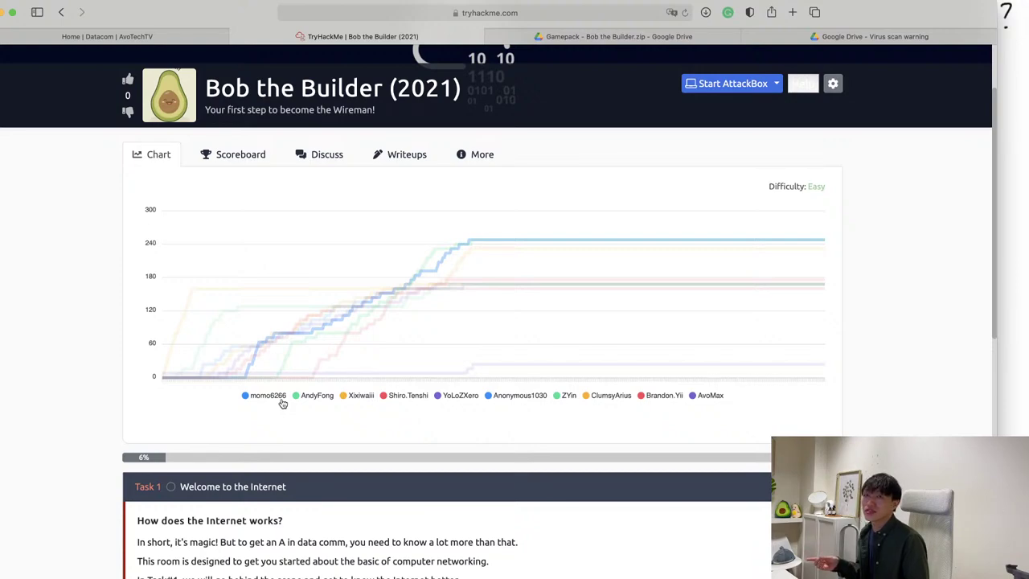
scroll(283, 403, down, 1)
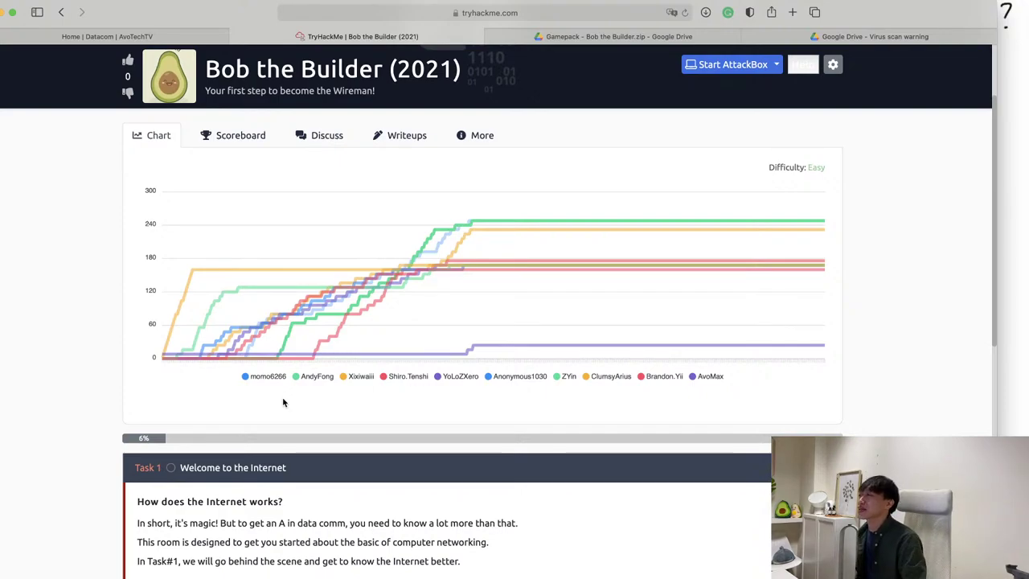
Review the remaining Task 1 questions and the Task 3 questions on building the first Local Area Network
scroll(282, 401, down, 1)
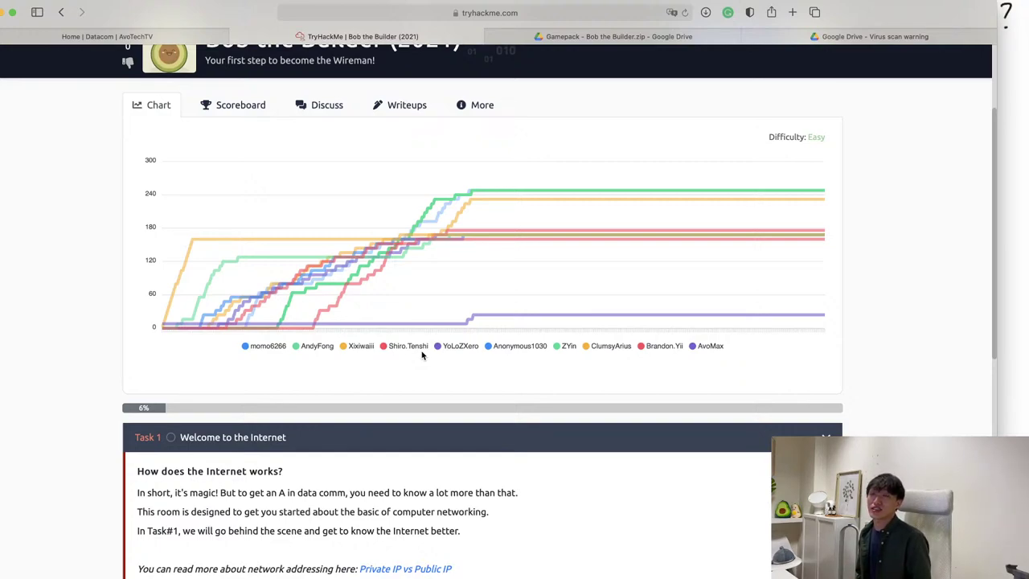
scroll(422, 355, down, 10)
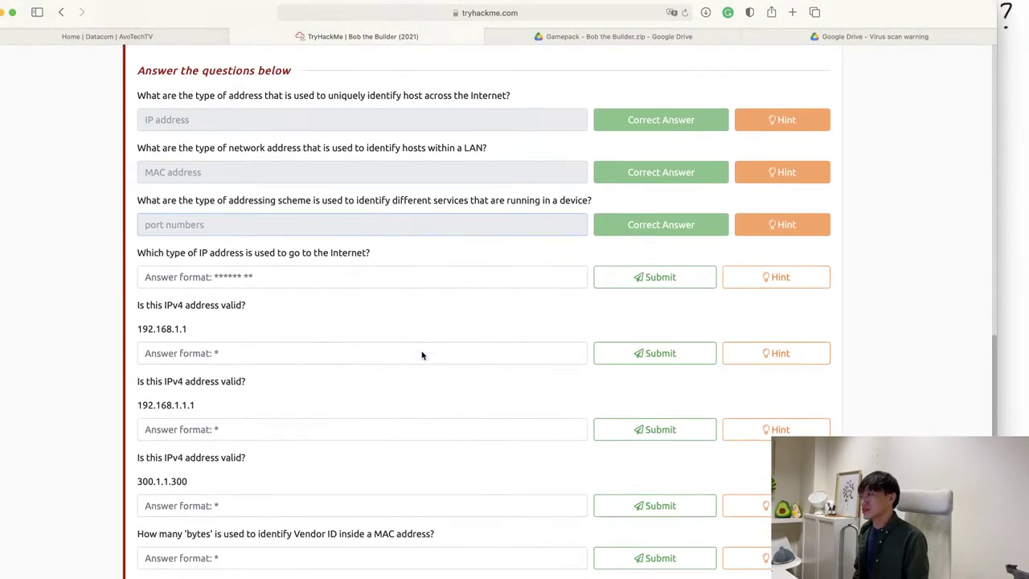
scroll(422, 355, down, 3)
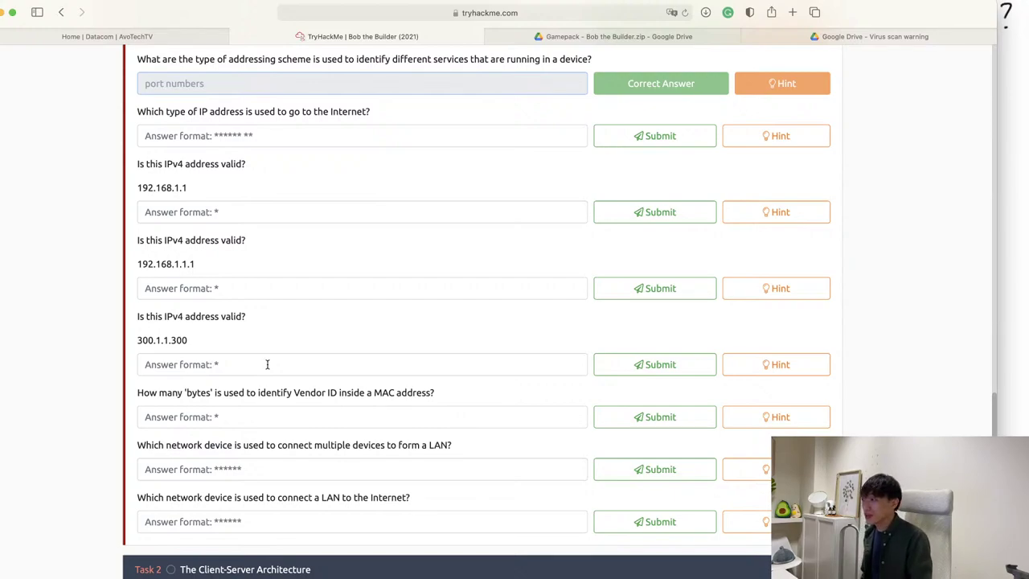
scroll(308, 519, up, 10)
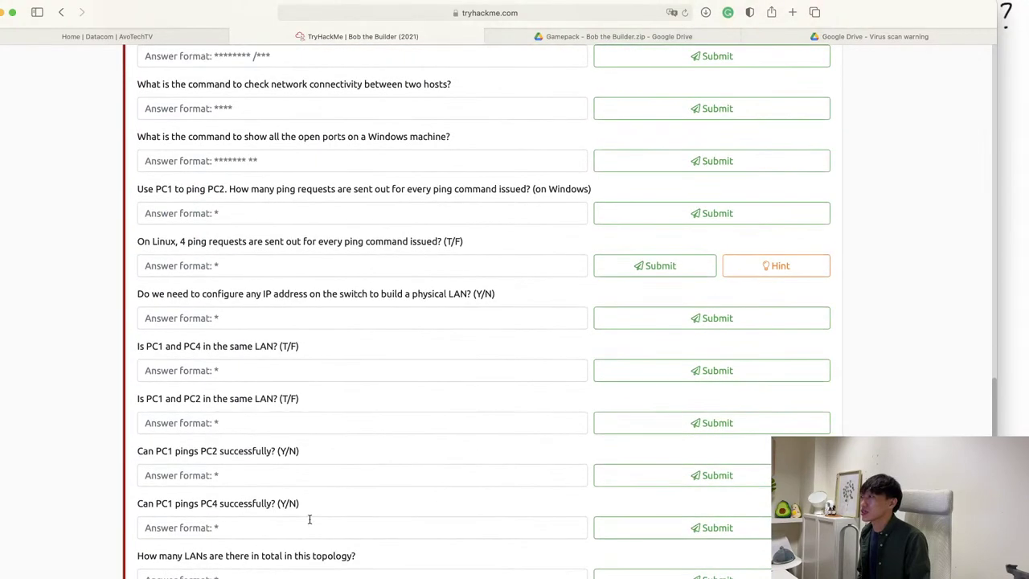
scroll(308, 519, up, 6)
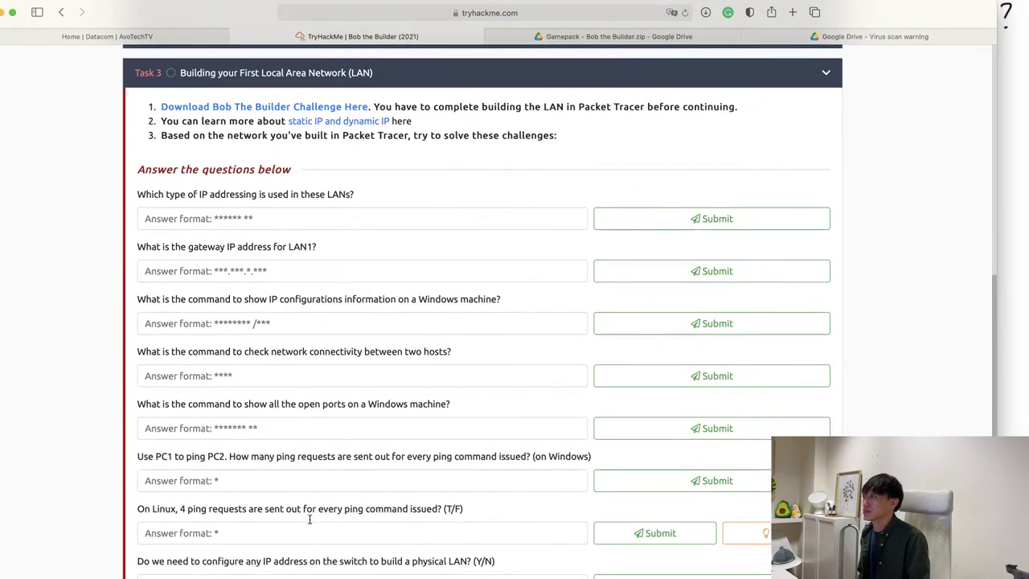
scroll(309, 519, down, 1)
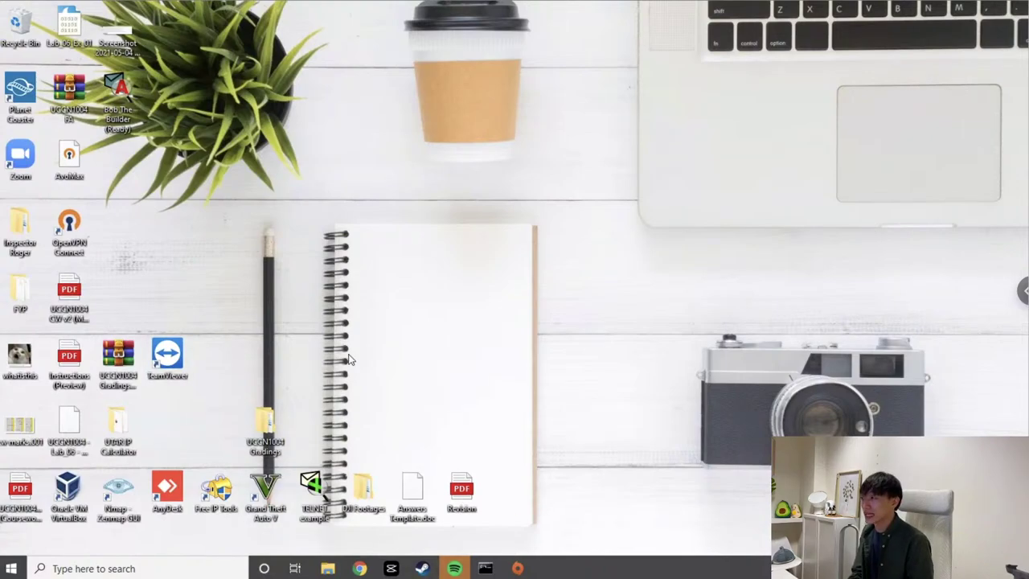
Switch to the Windows desktop, search for Packet Tracer, launch Cisco Packet Tracer Instructor and move its window higher on the desktop
click(180, 568)
click(618, 384)
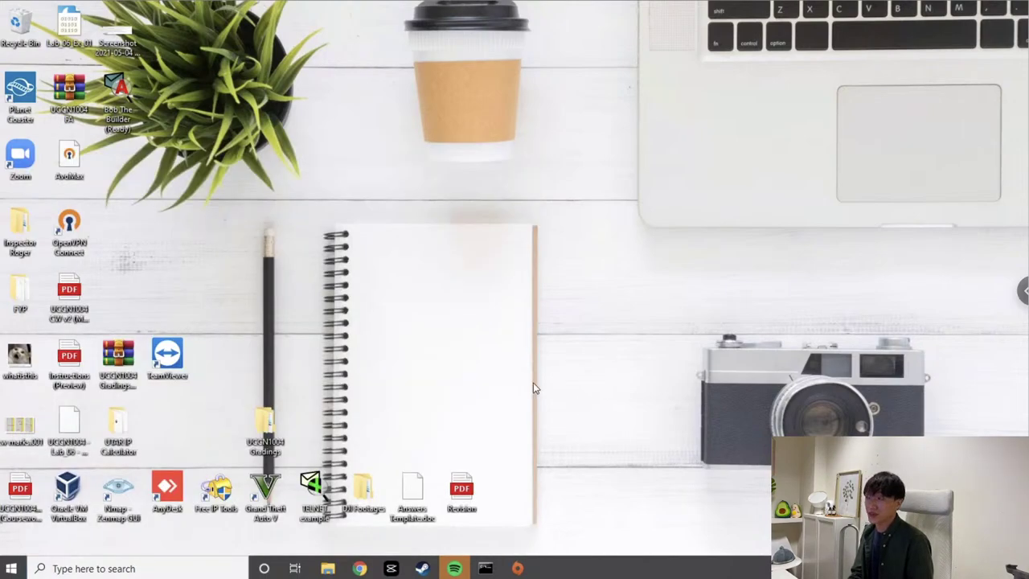
click(205, 570)
text(packet tr)
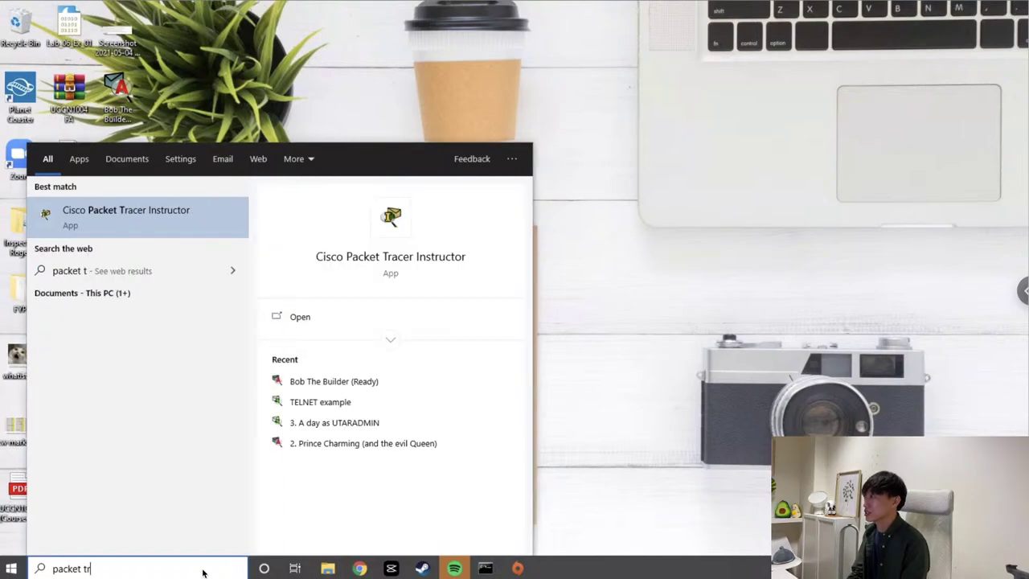
text(acer)
key(Return)
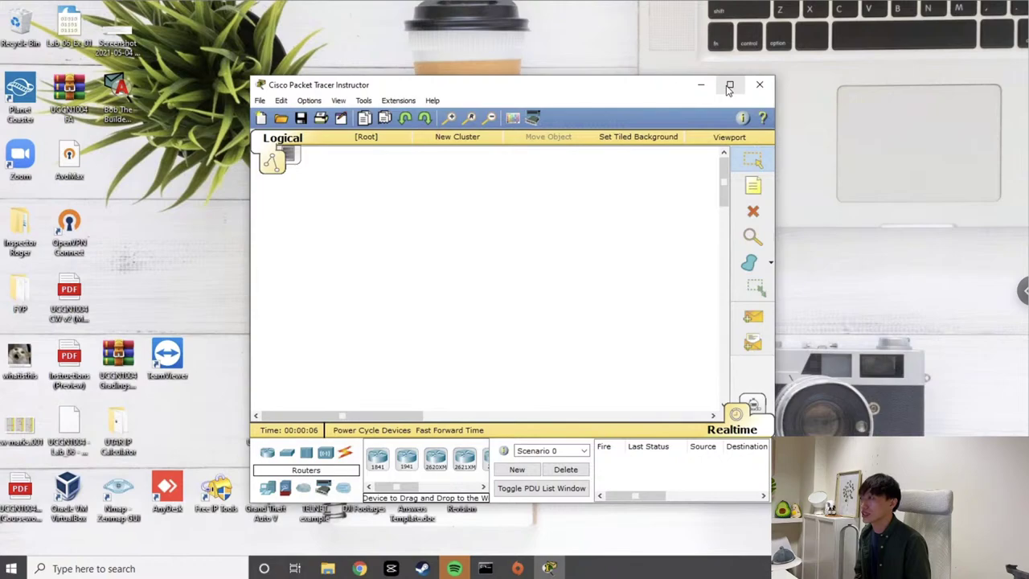
drag(610, 83, 610, 55)
drag(368, 43, 361, 26)
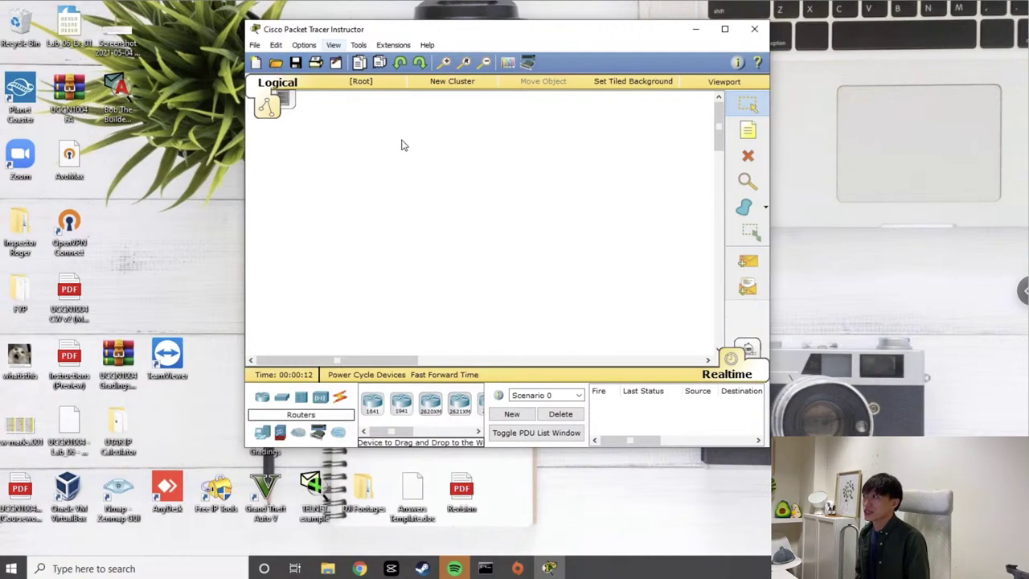
Open the "Bob The Builder (Ready)" activity file from the Desktop folder
click(128, 103)
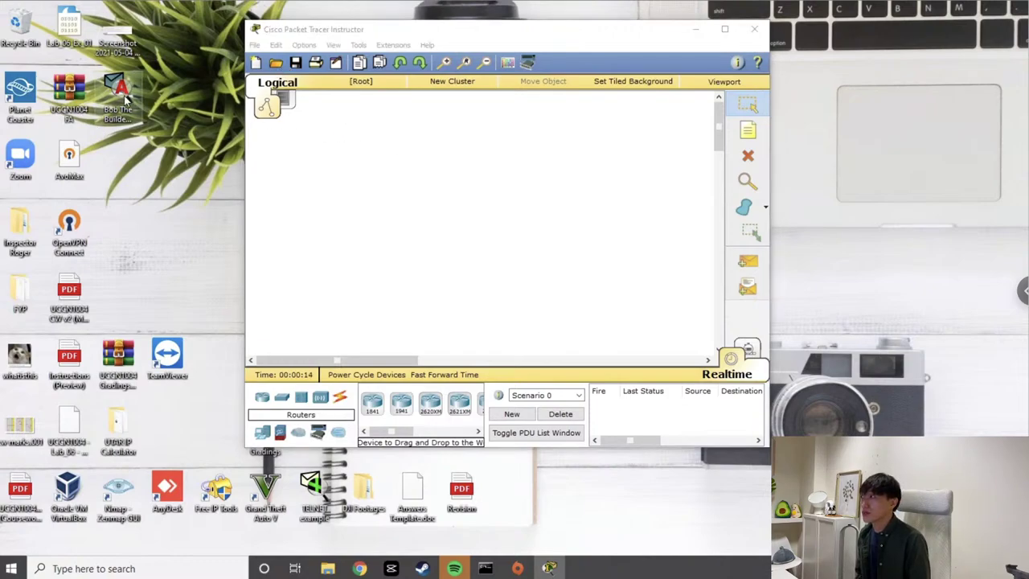
click(358, 119)
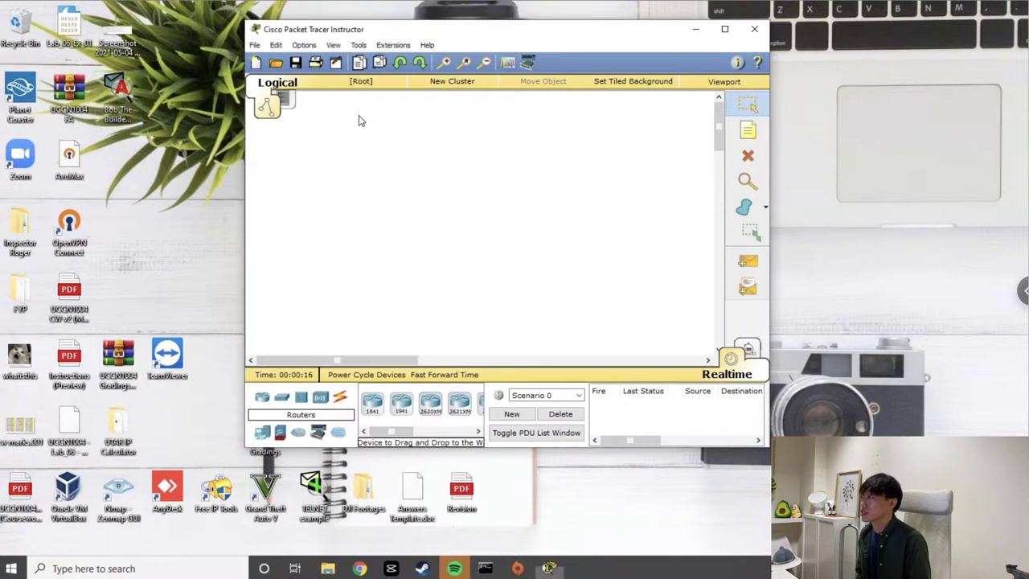
click(276, 63)
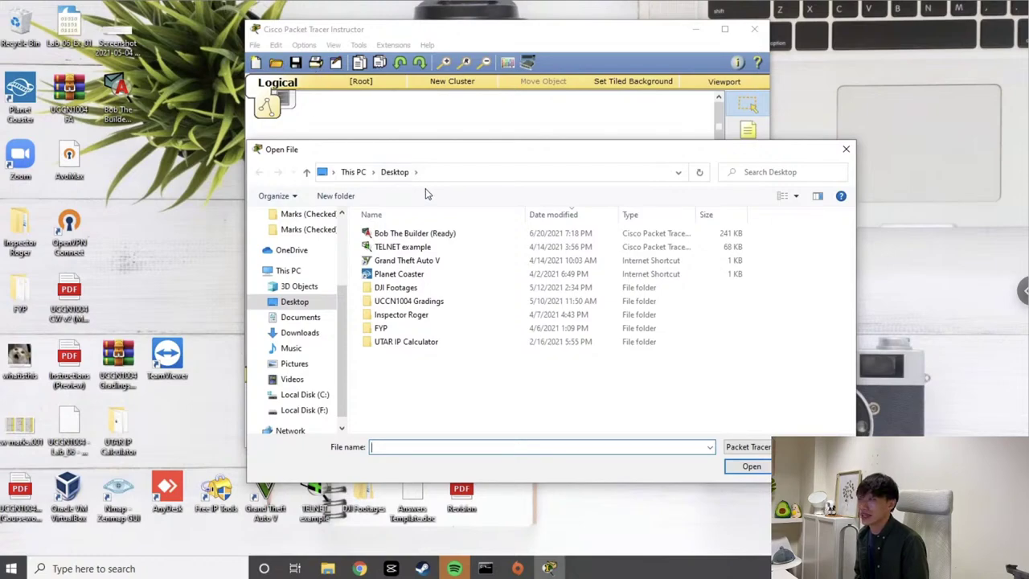
click(440, 233)
click(749, 466)
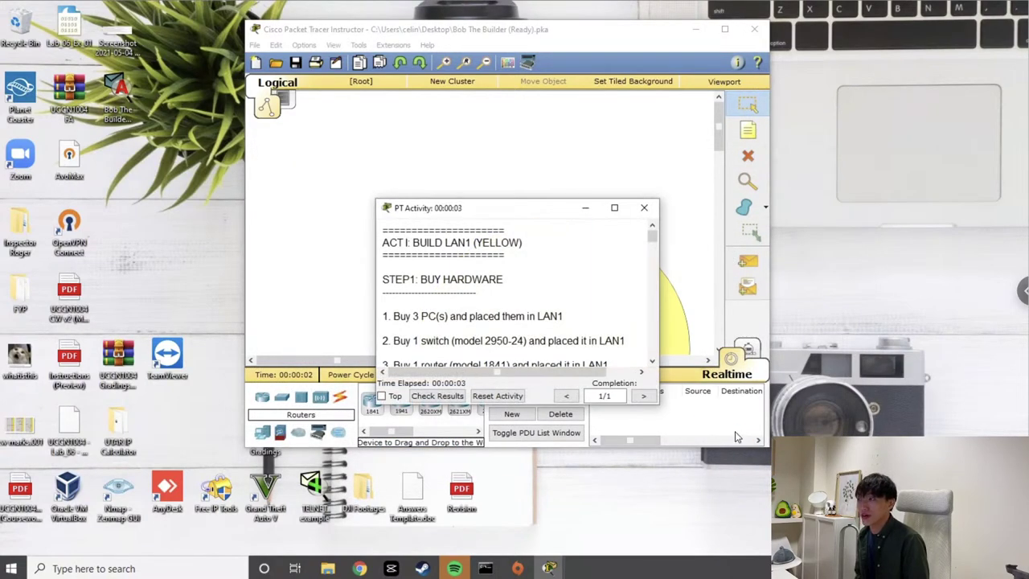
Separate the main window from the PT Activity instructions and stretch the instructions window to nearly full screen height
click(394, 32)
drag(393, 35, 157, 37)
drag(538, 207, 888, 16)
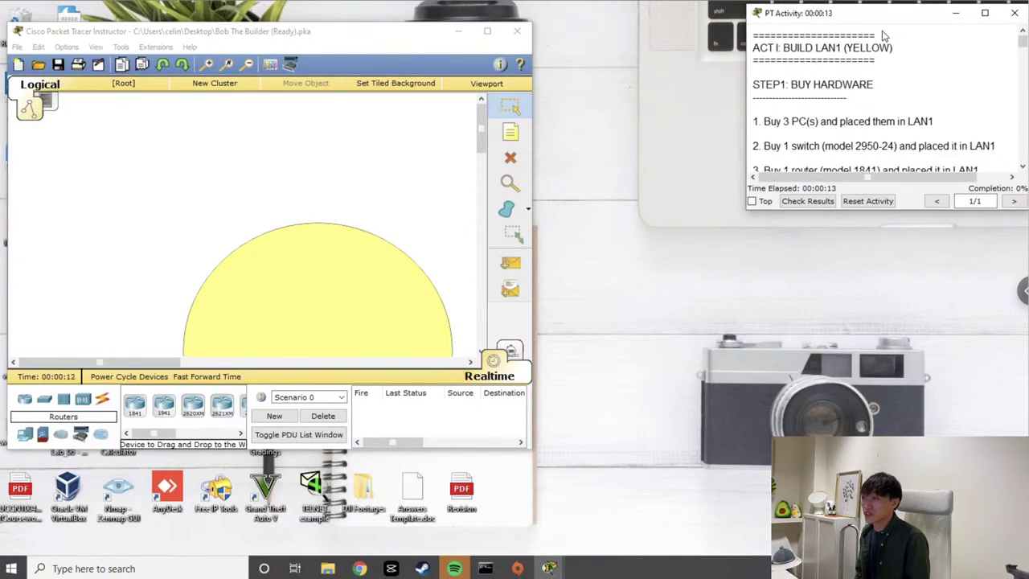
drag(907, 209, 902, 236)
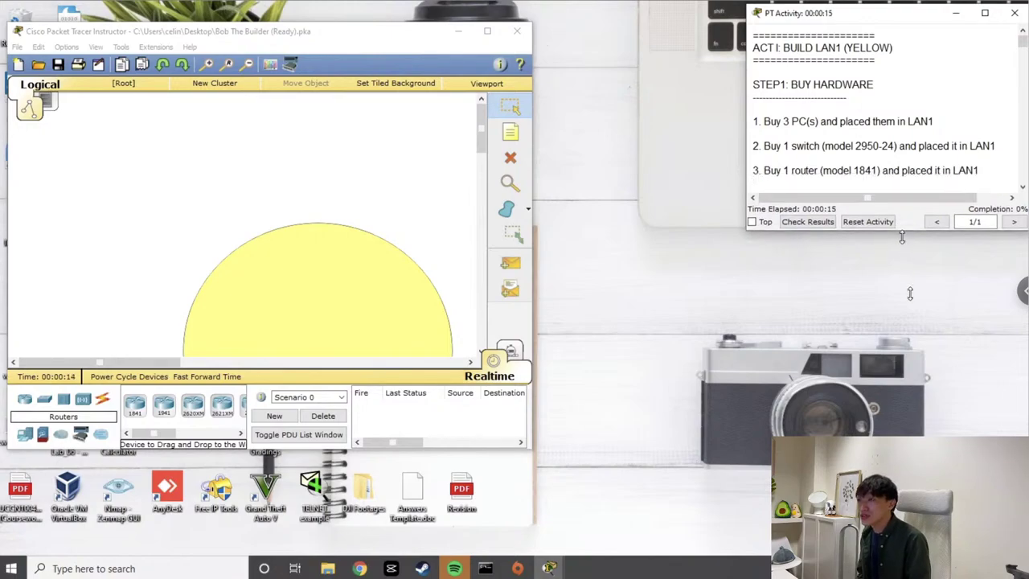
drag(910, 294, 908, 554)
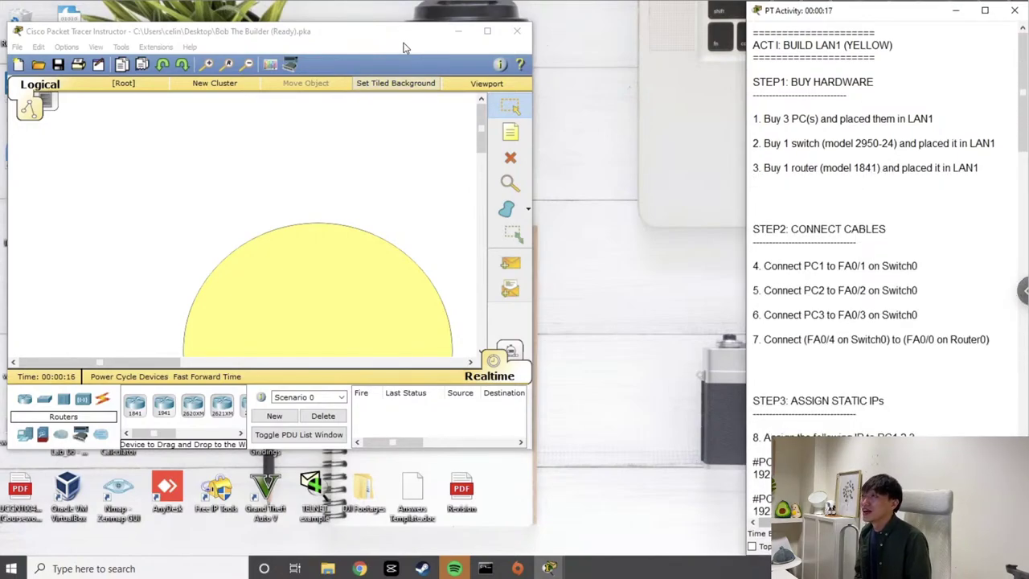
Reposition and enlarge the main workspace window so it fills the space beside the PT Activity instructions
drag(406, 44, 450, 41)
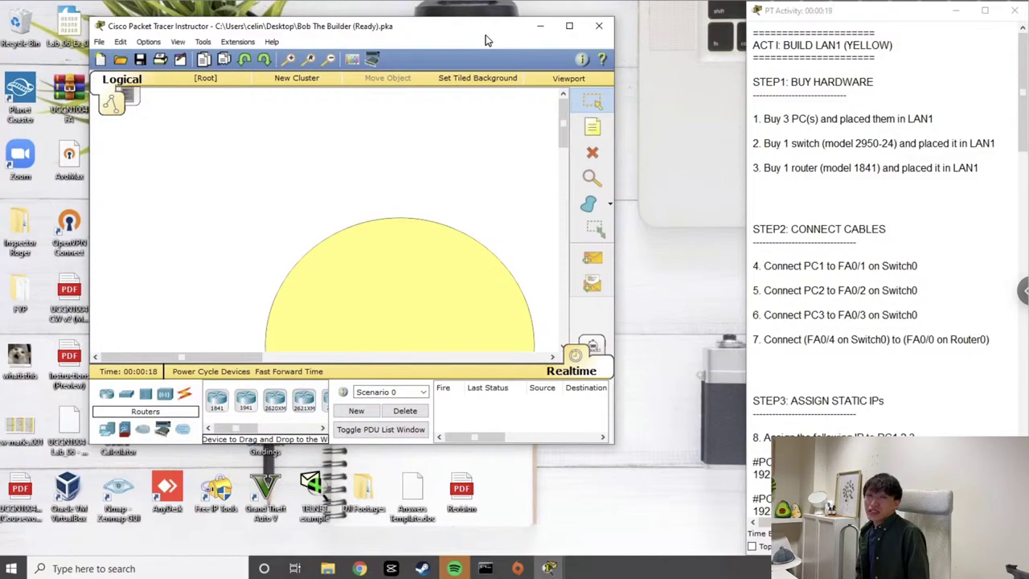
drag(486, 40, 471, 39)
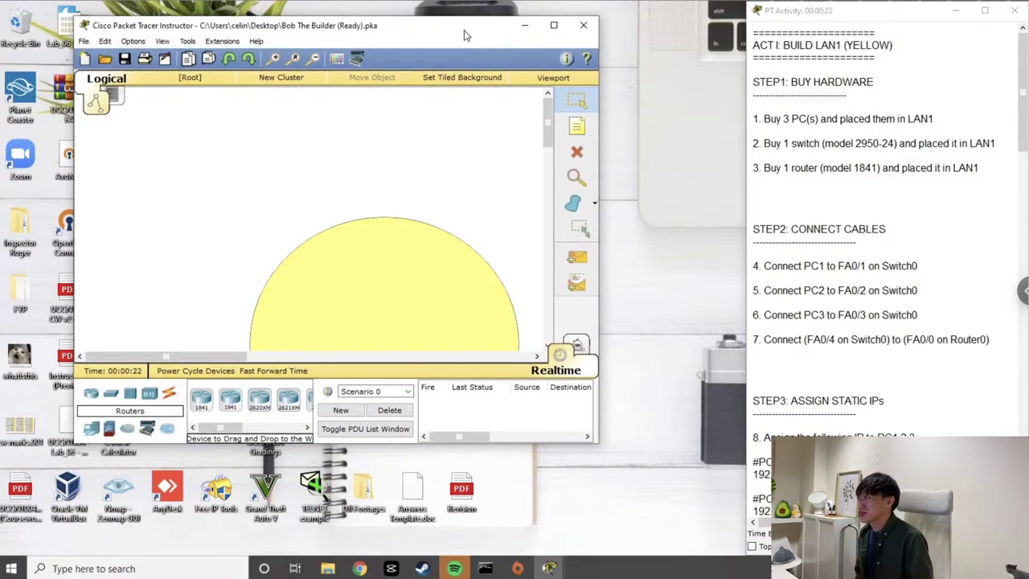
drag(472, 40, 405, 25)
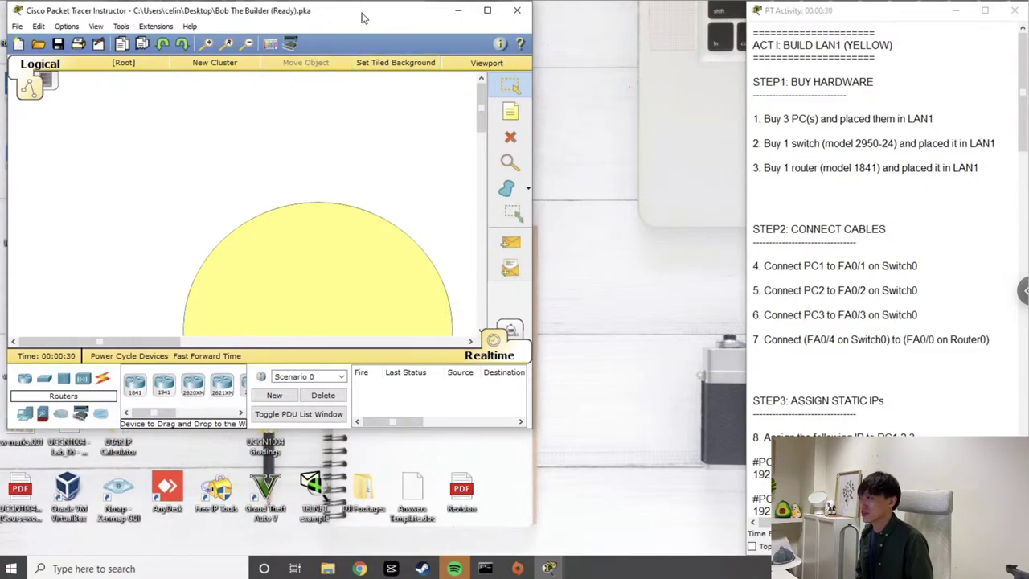
mouse_move(360, 11)
mouse_down()
mouse_move(399, 15)
mouse_move(353, 17)
mouse_up()
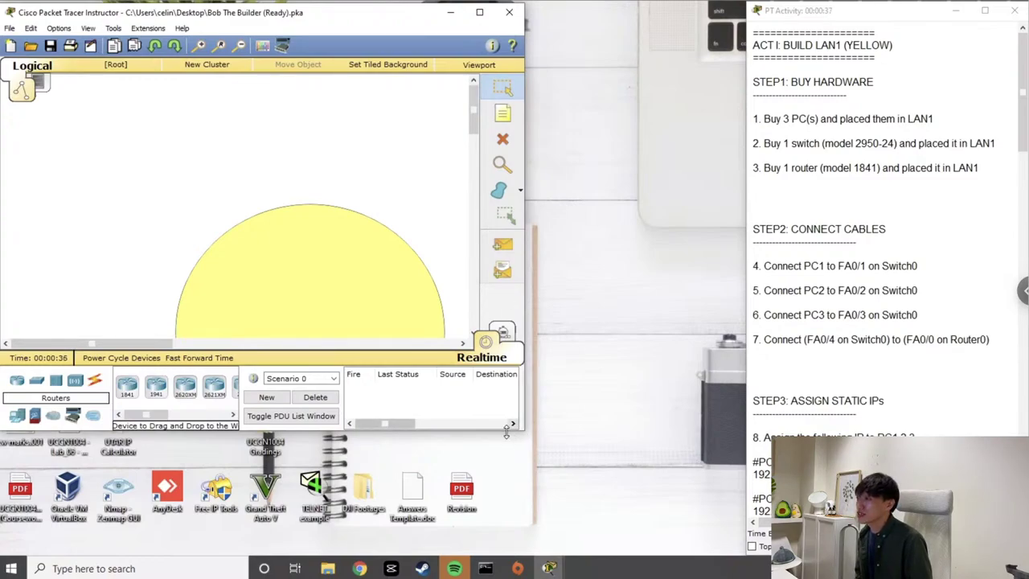
drag(506, 430, 522, 555)
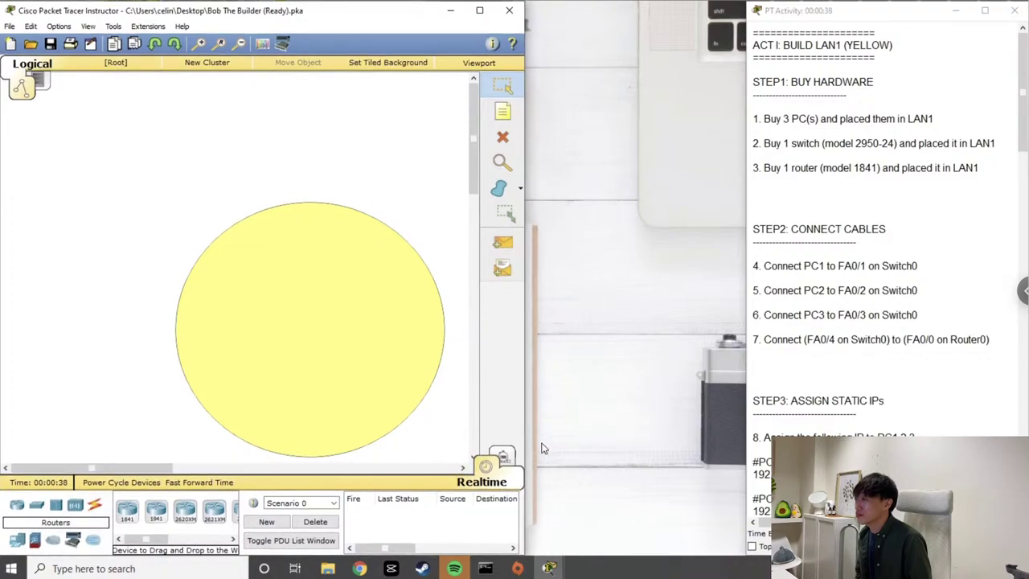
drag(524, 393, 747, 389)
Examine the yellow, blue and green LAN areas in the workspace
scroll(553, 340, down, 3)
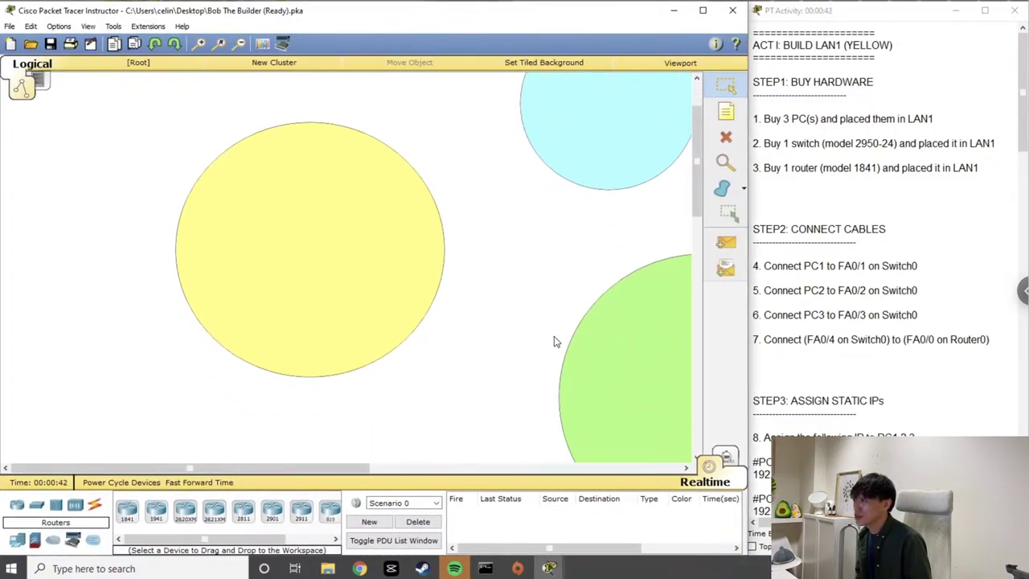
scroll(427, 306, right, 6)
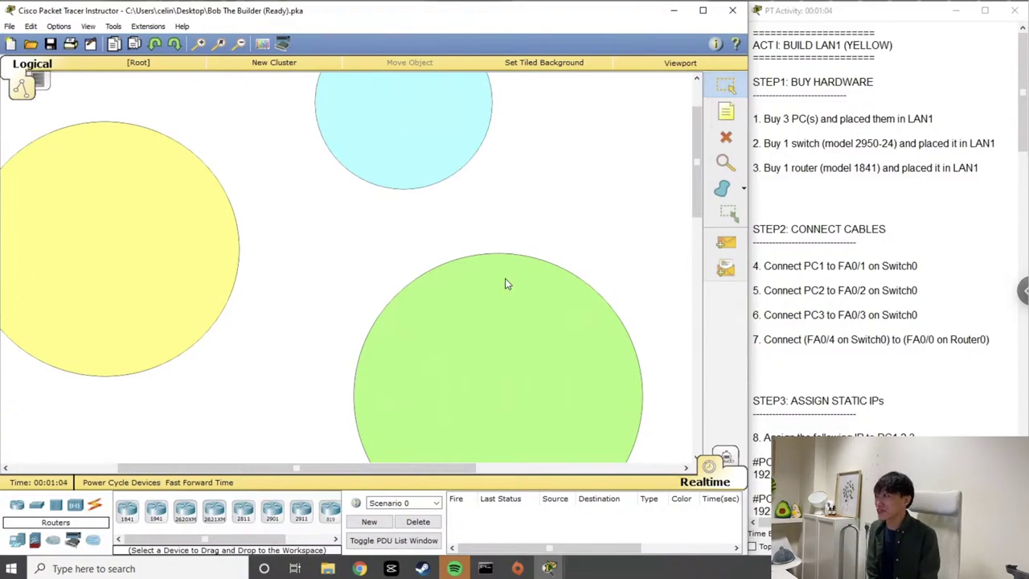
drag(450, 467, 391, 467)
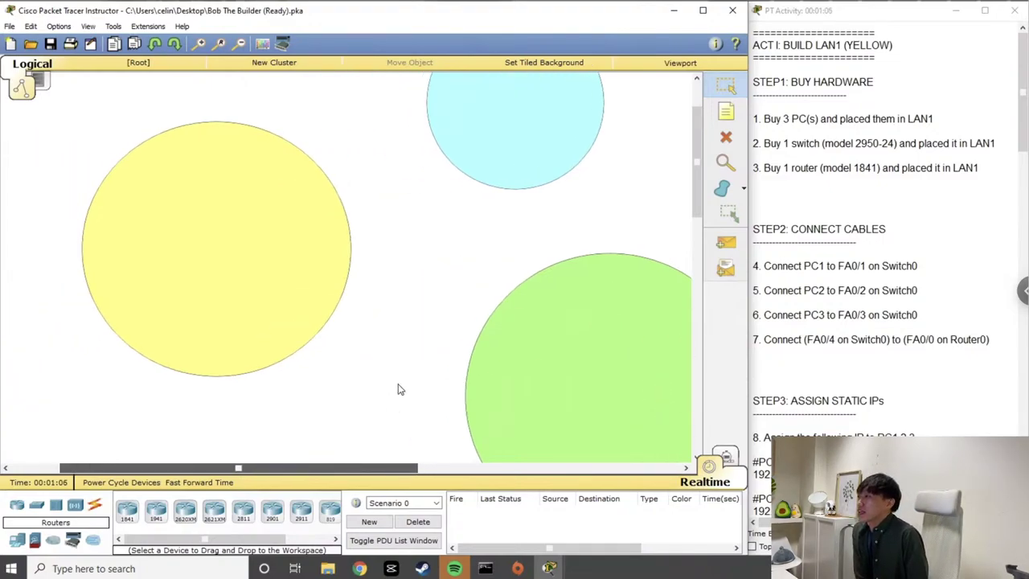
scroll(399, 366, up, 1)
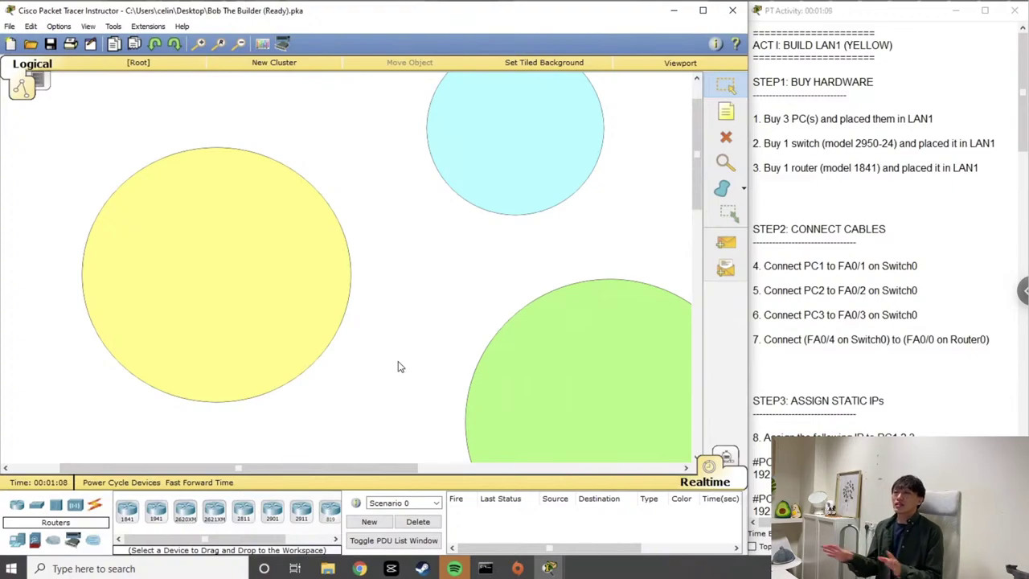
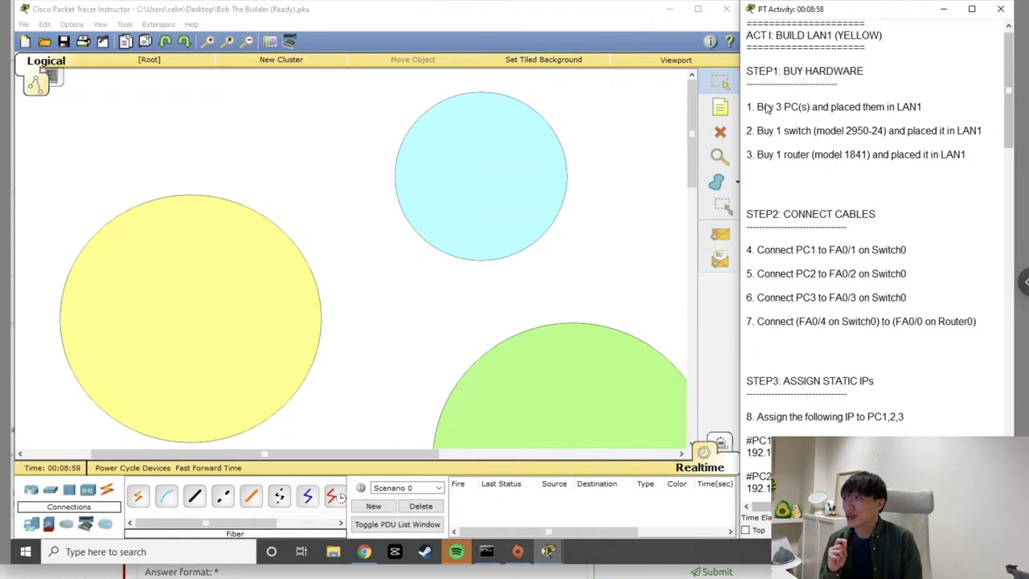
Add a generic PC (PC-PT) above the yellow LAN1 circle and shift it slightly upward
drag(757, 106, 926, 107)
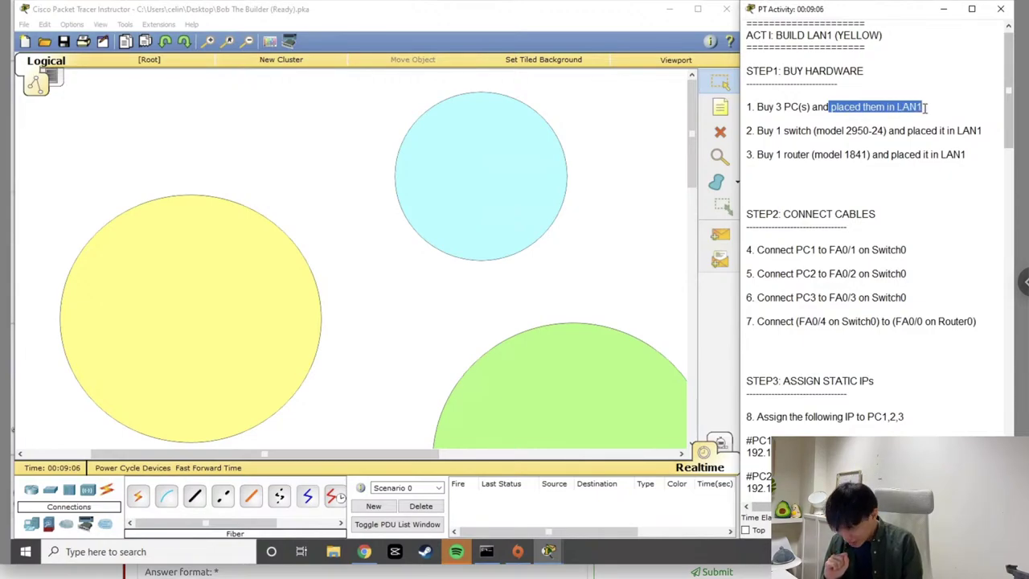
click(924, 108)
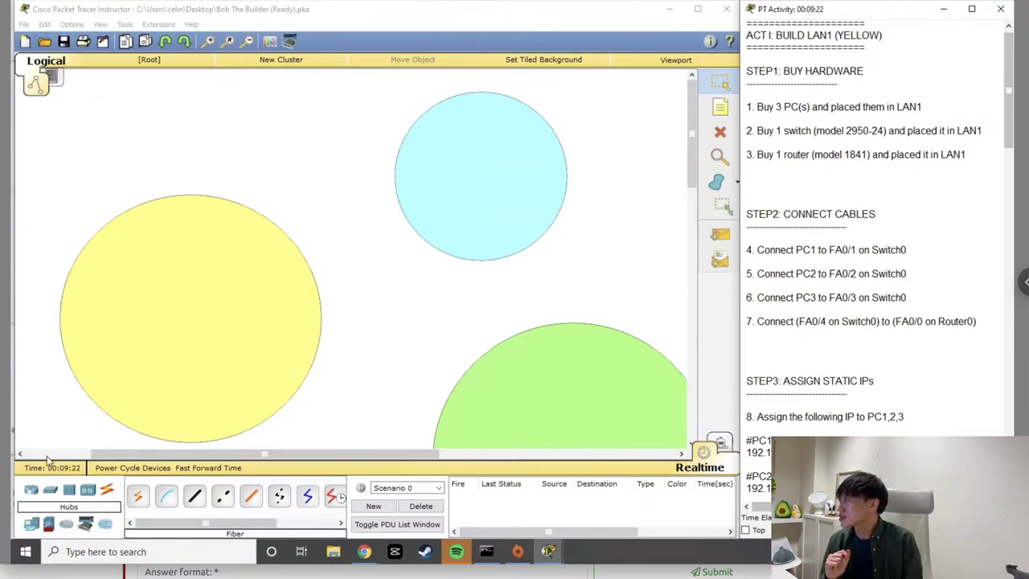
click(28, 525)
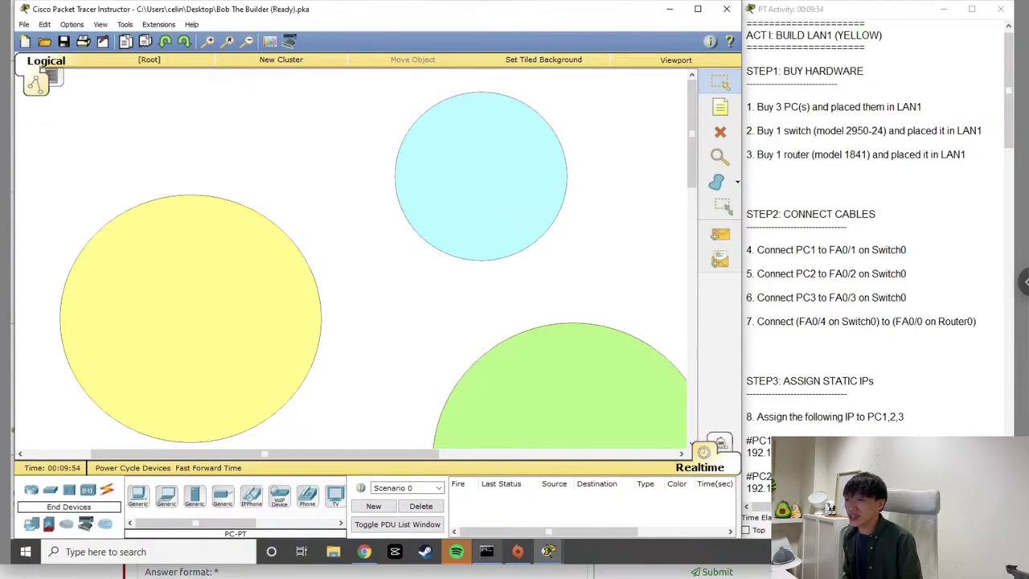
mouse_move(487, 551)
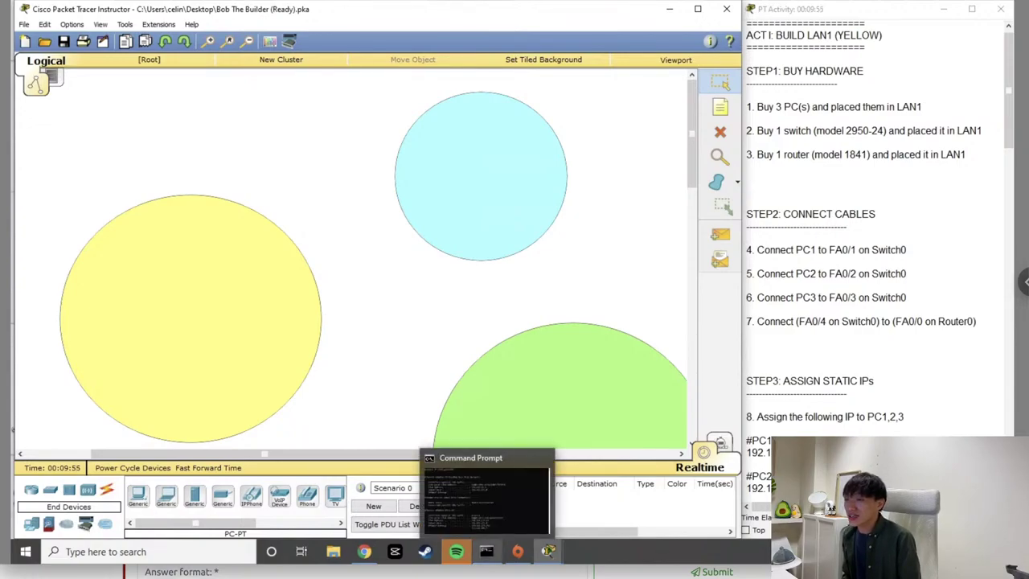
click(137, 499)
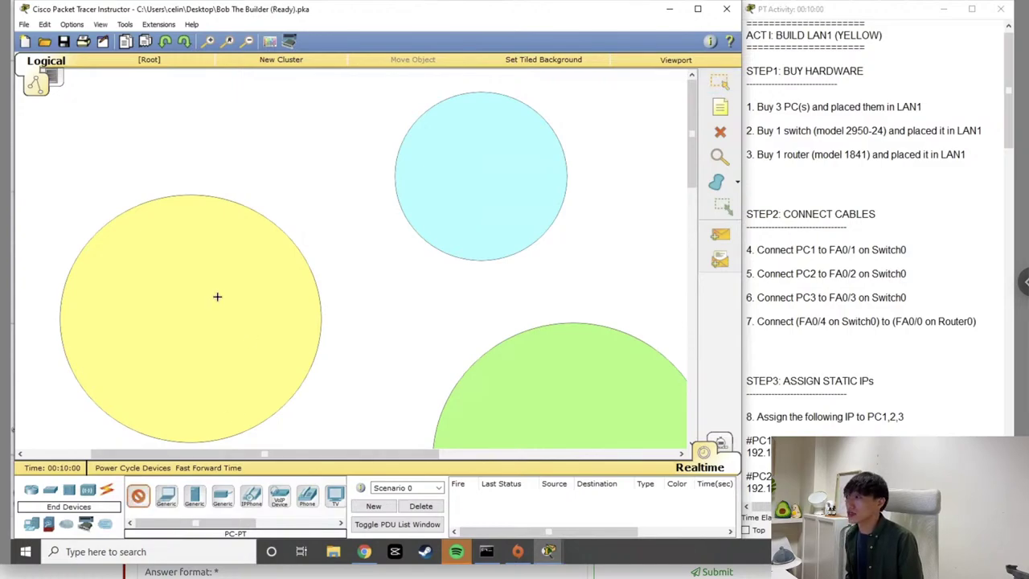
click(107, 178)
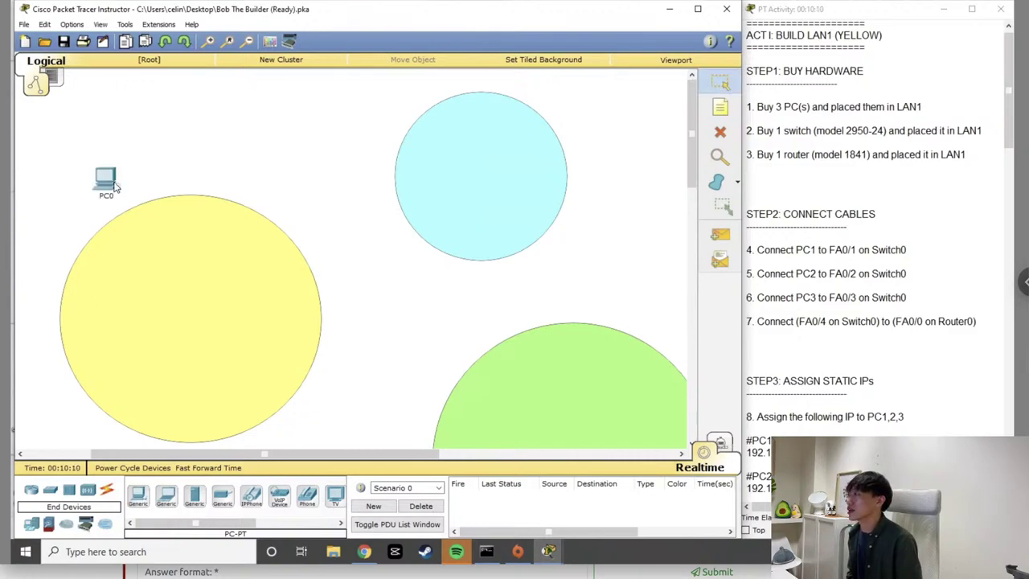
drag(105, 178, 96, 138)
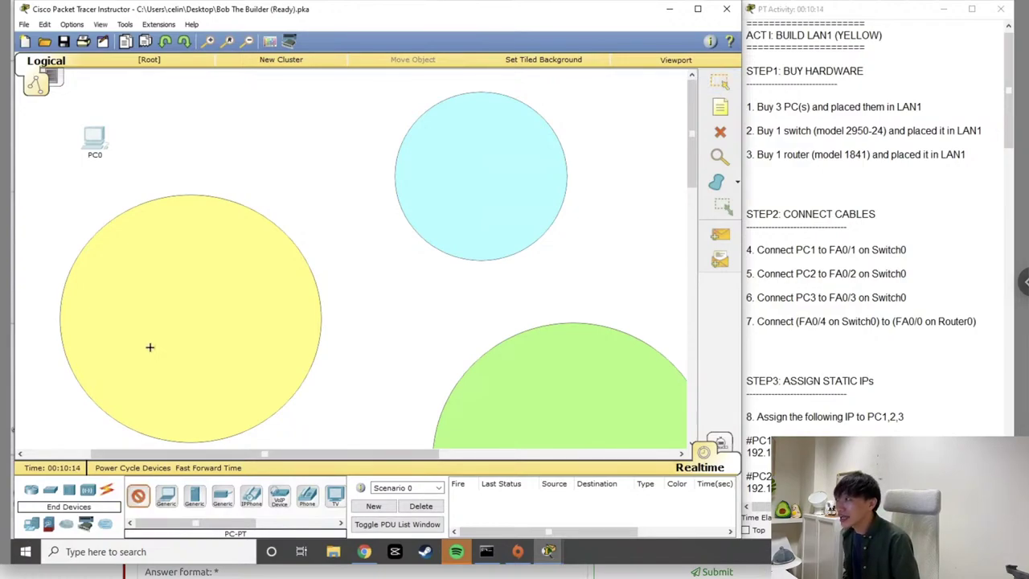
Add a second generic PC beside PC0 and move PC0 away to the upper-left corner of the workspace
click(106, 491)
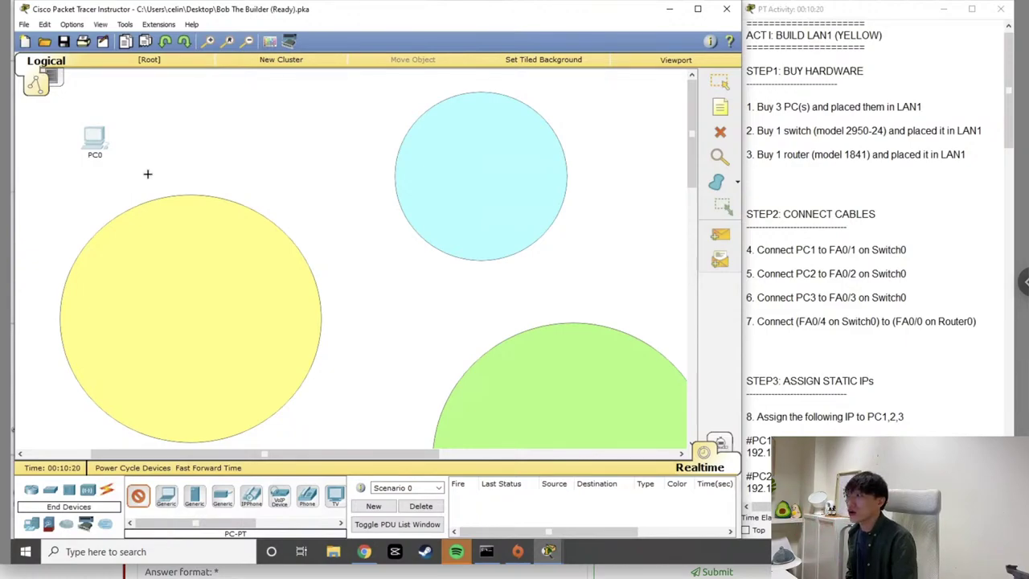
click(145, 498)
mouse_move(143, 502)
mouse_down()
mouse_move(161, 179)
mouse_move(166, 399)
mouse_move(147, 498)
mouse_up()
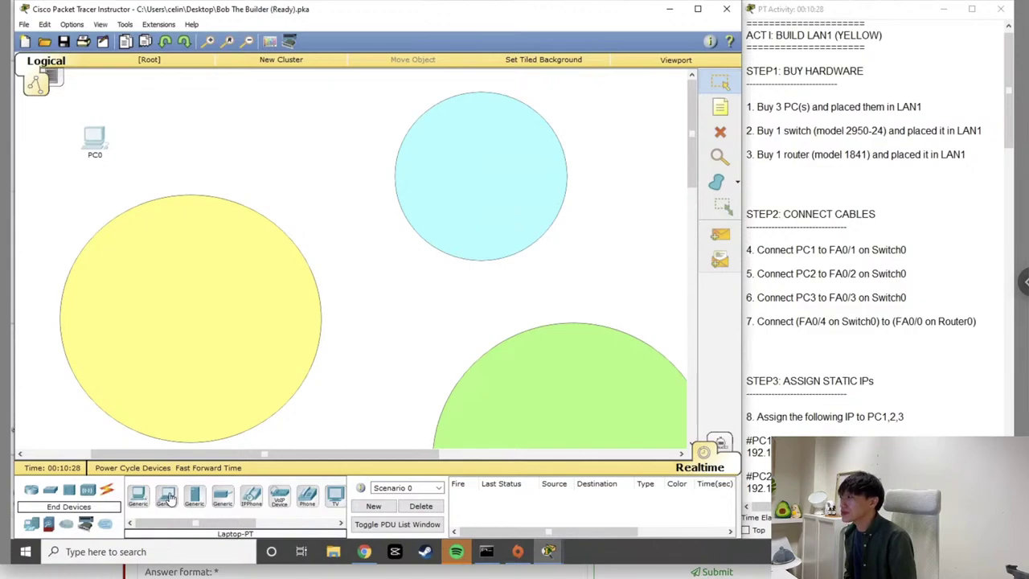
drag(147, 498, 143, 496)
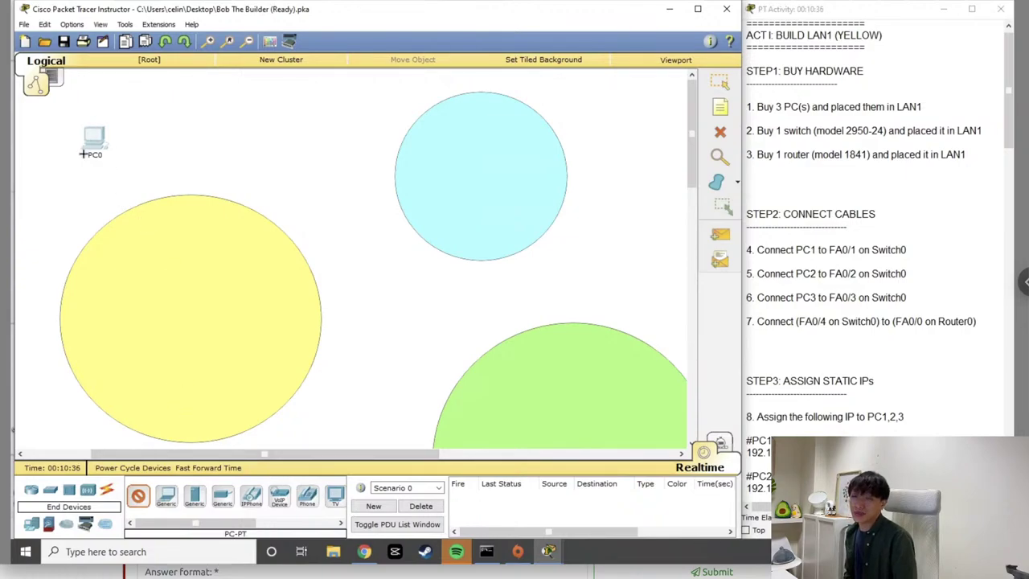
mouse_move(82, 153)
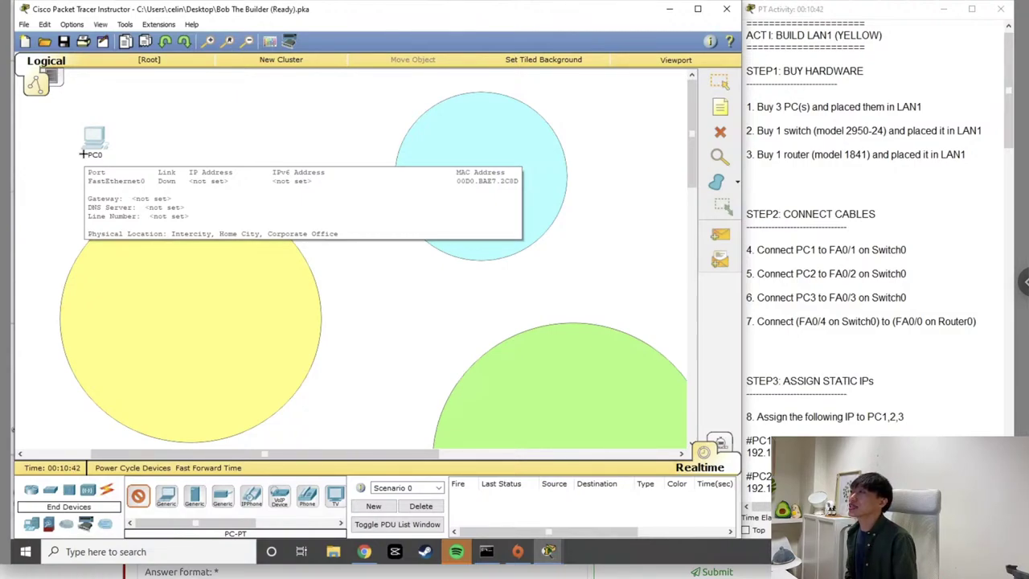
click(138, 142)
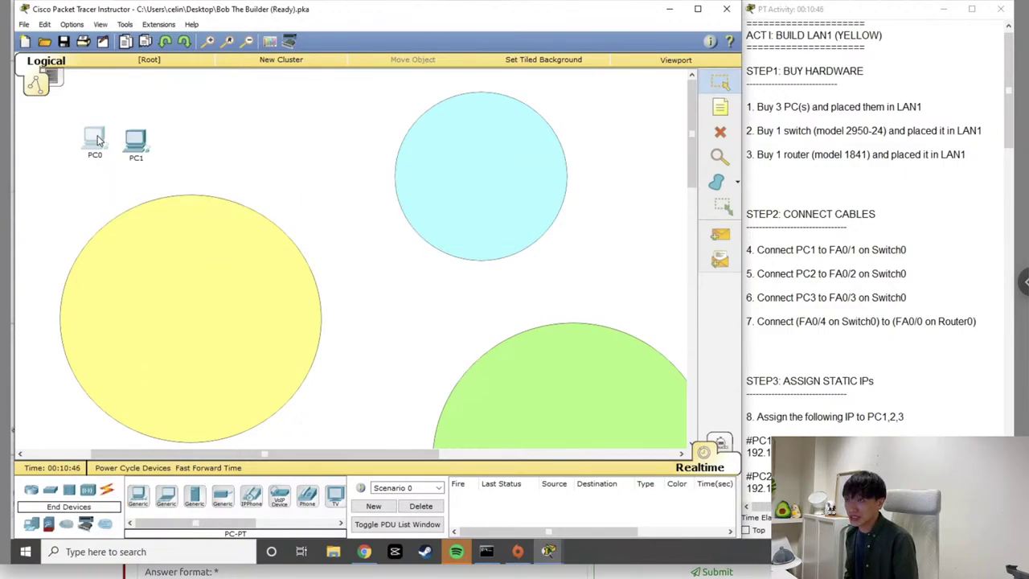
drag(98, 141, 40, 119)
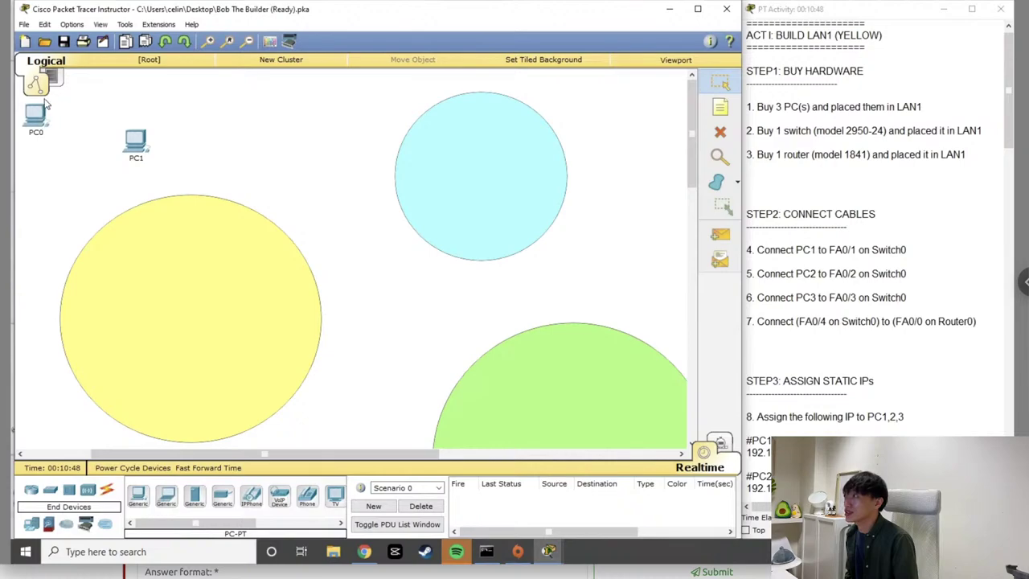
Add two more generic PCs in a row to the right of PC1, above the yellow circle
mouse_move(49, 132)
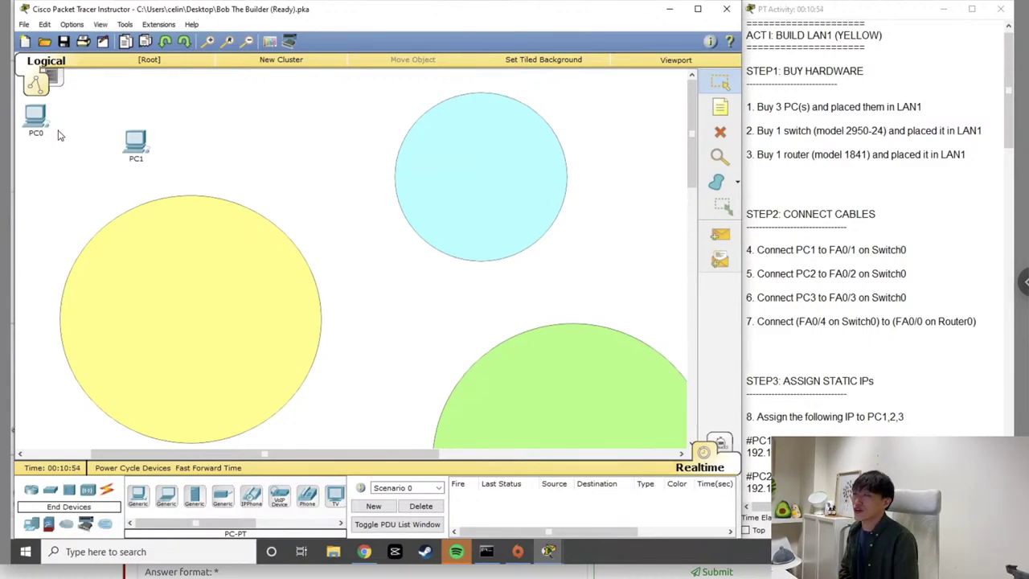
click(141, 493)
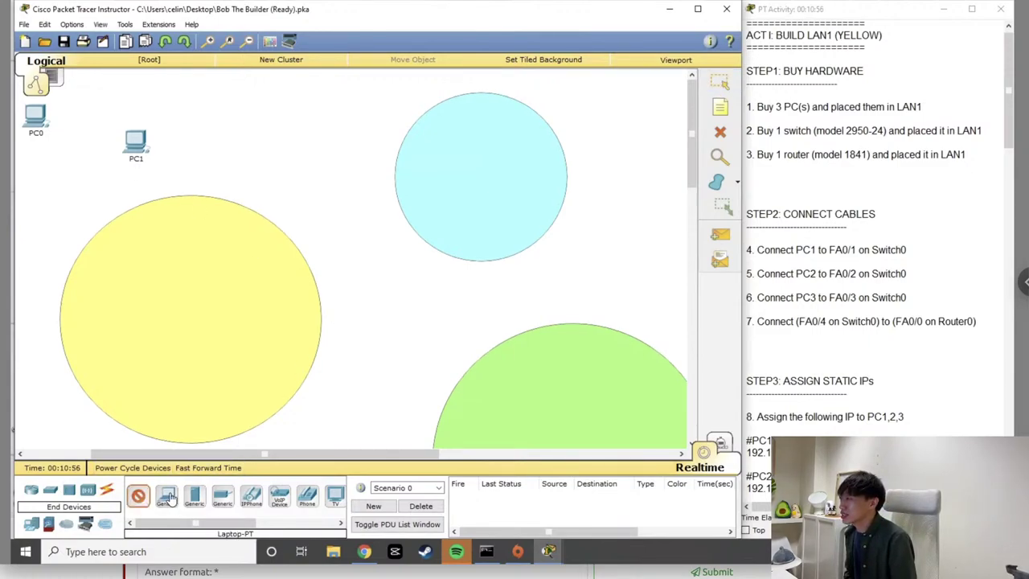
click(172, 142)
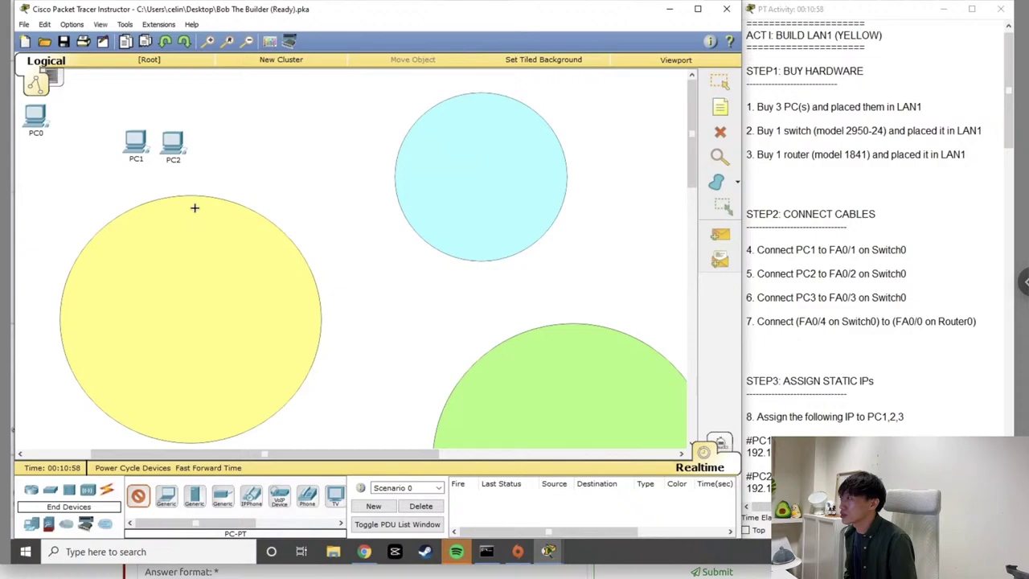
click(202, 143)
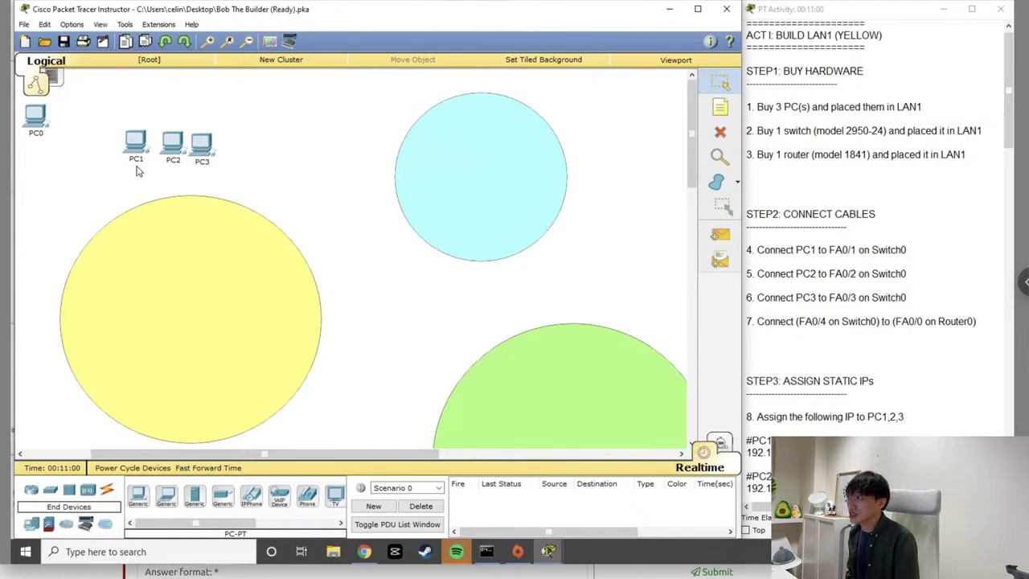
Review the ACT I heading and the first hardware instruction for LAN1 against the yellow area
click(210, 42)
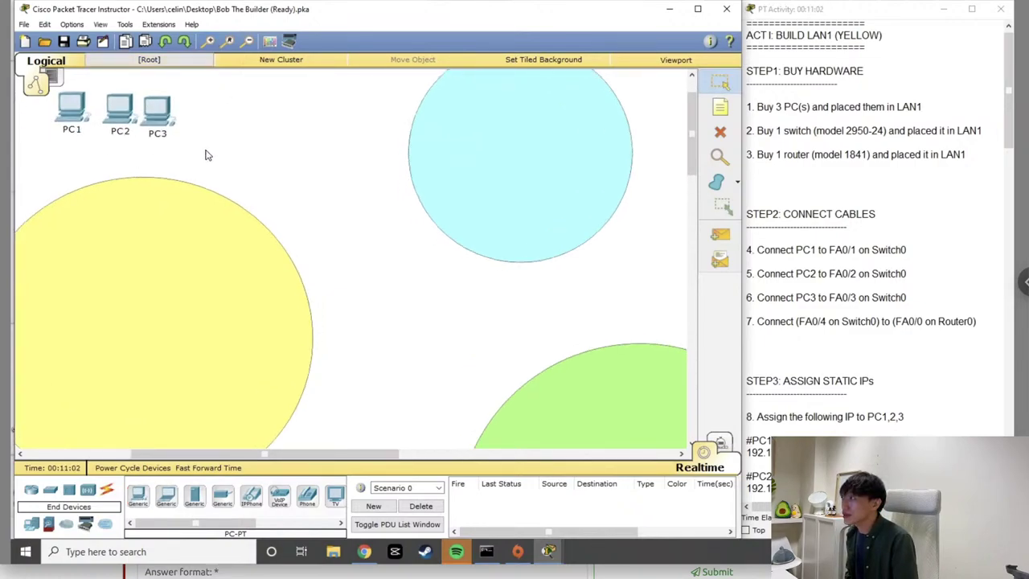
scroll(225, 166, up, 2)
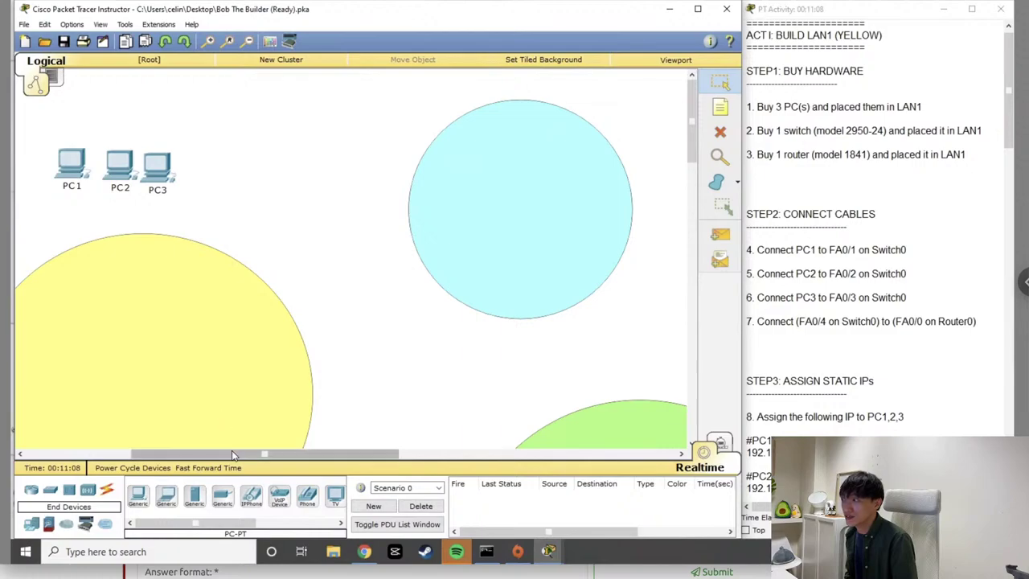
drag(232, 453, 170, 452)
scroll(423, 323, down, 3)
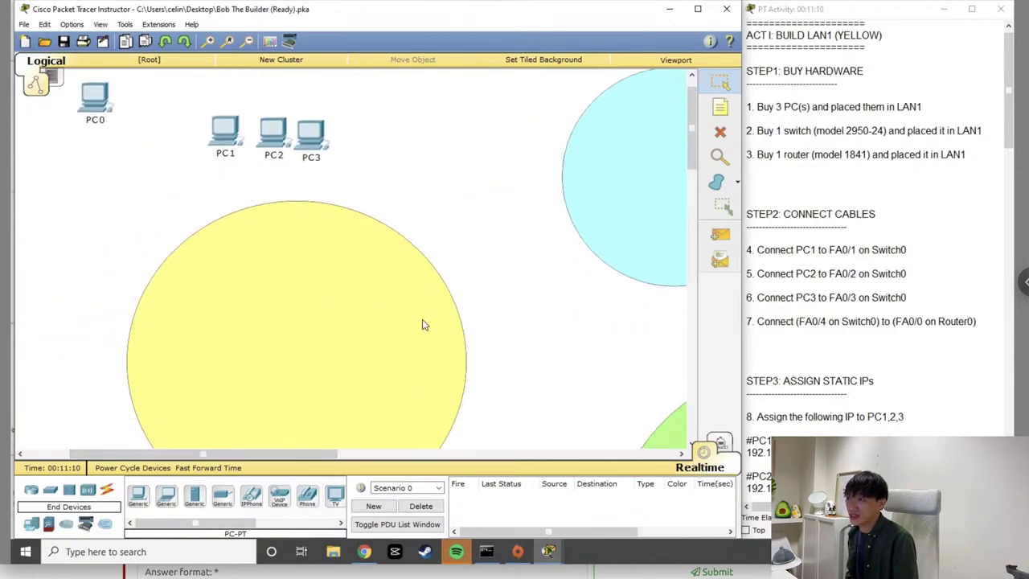
scroll(423, 323, down, 1)
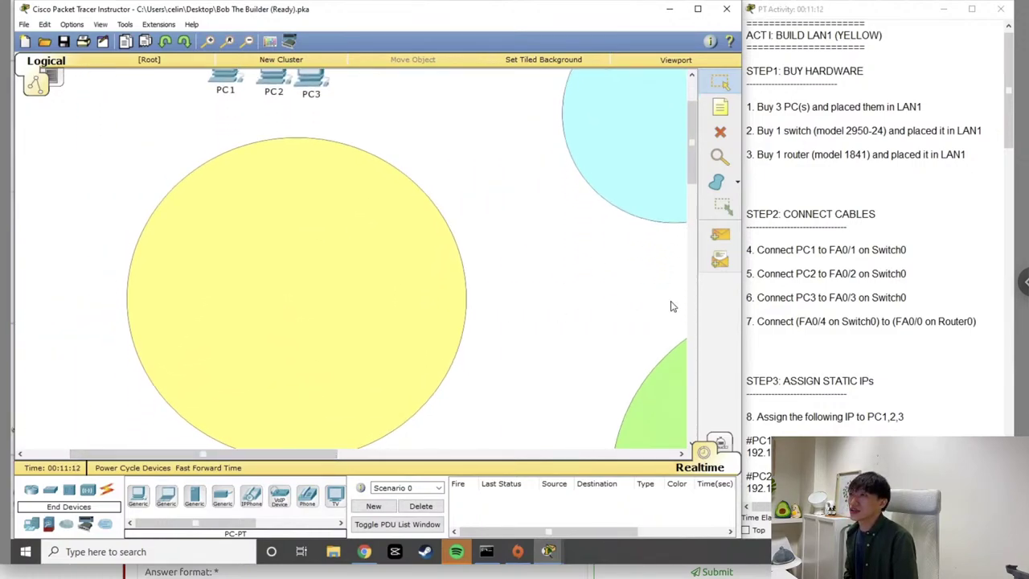
click(908, 199)
scroll(774, 81, up, 1)
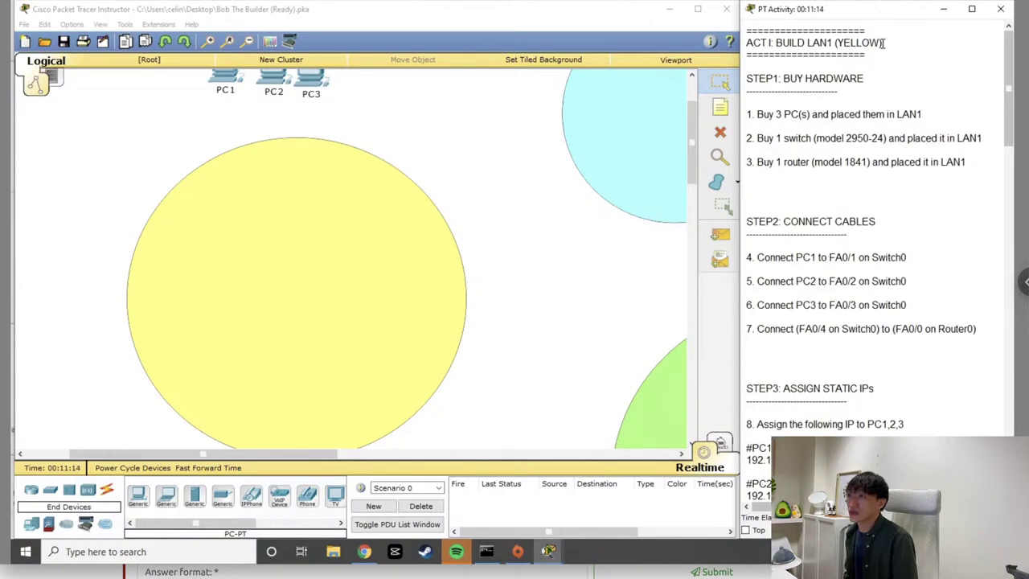
drag(883, 43, 748, 43)
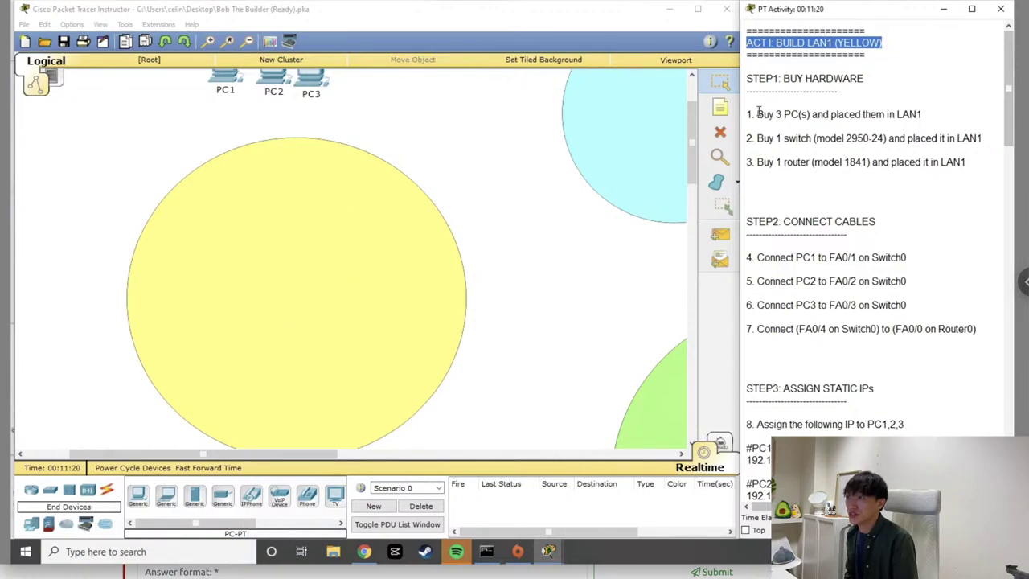
drag(757, 114, 921, 115)
Move PC1, PC2 and PC3 into a column inside the left half of the yellow circle, and shift the circle slightly down and left
click(388, 132)
drag(237, 88, 242, 237)
drag(276, 92, 283, 326)
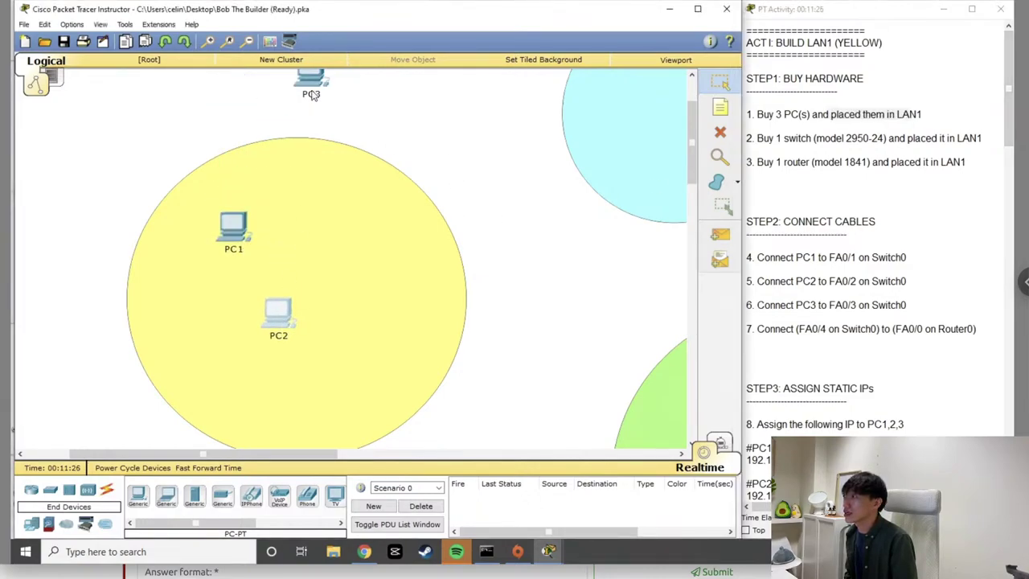
drag(313, 92, 212, 400)
drag(278, 318, 201, 316)
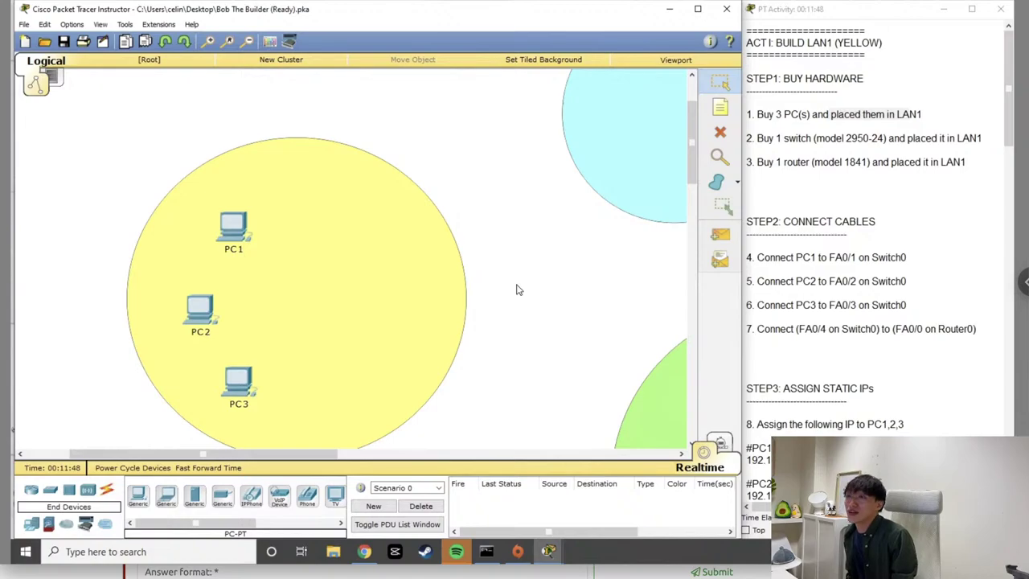
scroll(517, 289, down, 1)
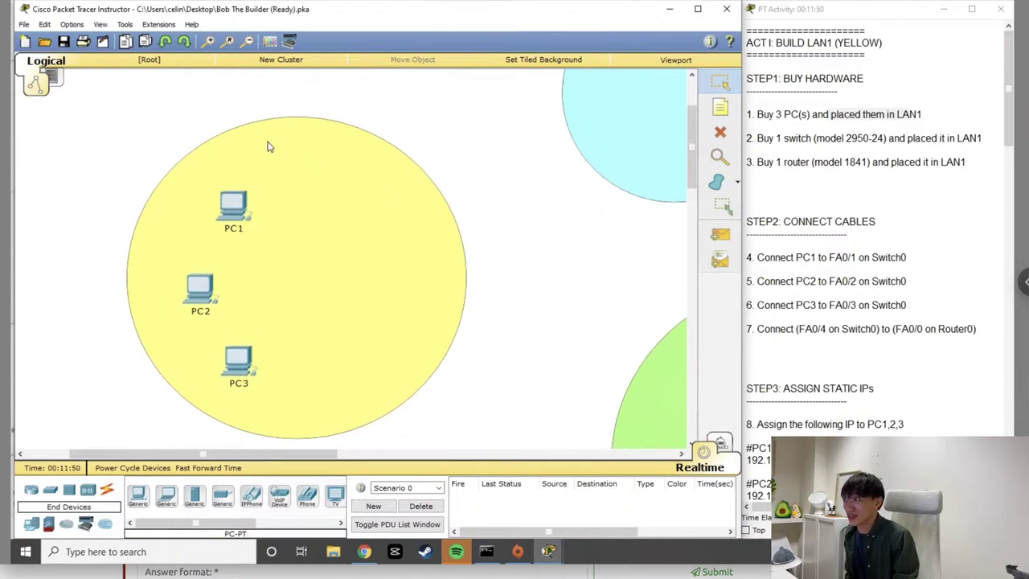
drag(251, 207, 224, 252)
Add a 2950-24 switch to LAN1, inside the yellow circle to the right of PC2
click(903, 320)
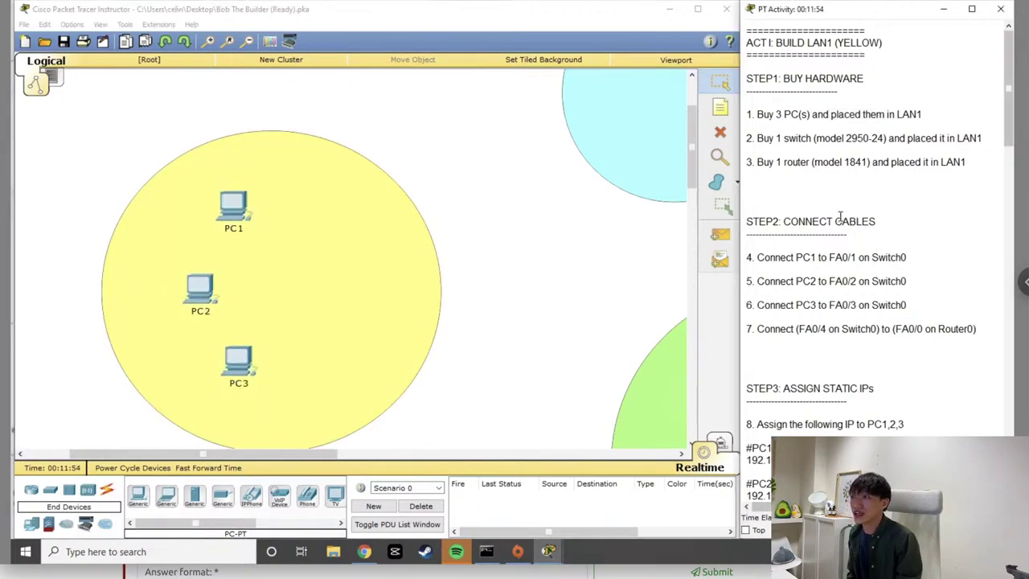
scroll(830, 191, down, 1)
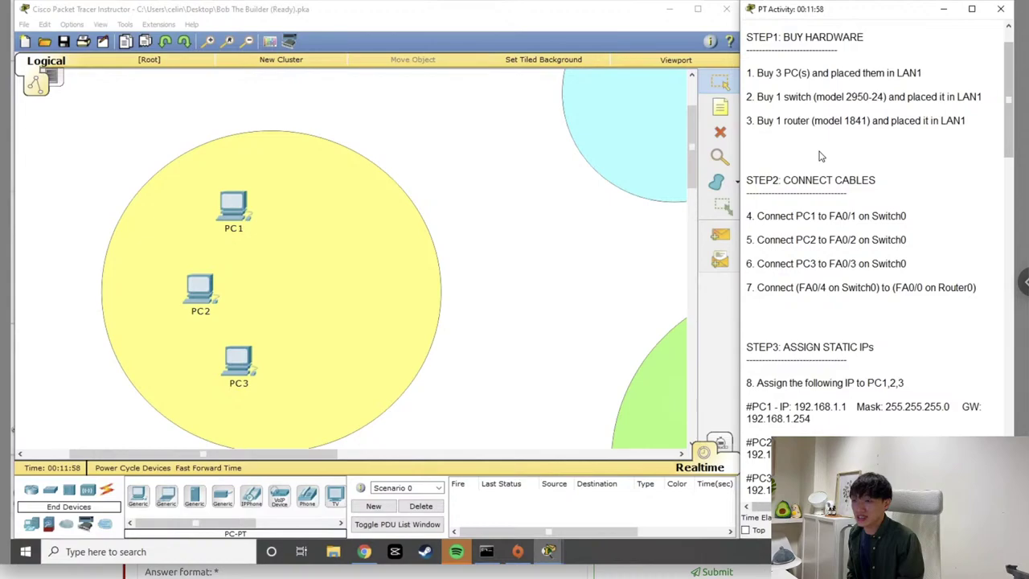
drag(758, 97, 982, 100)
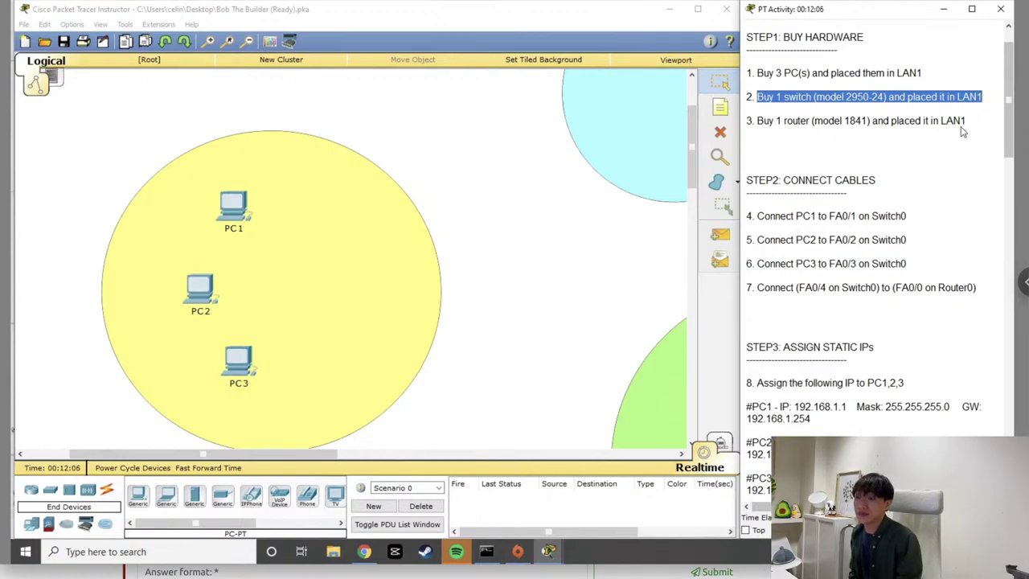
click(962, 131)
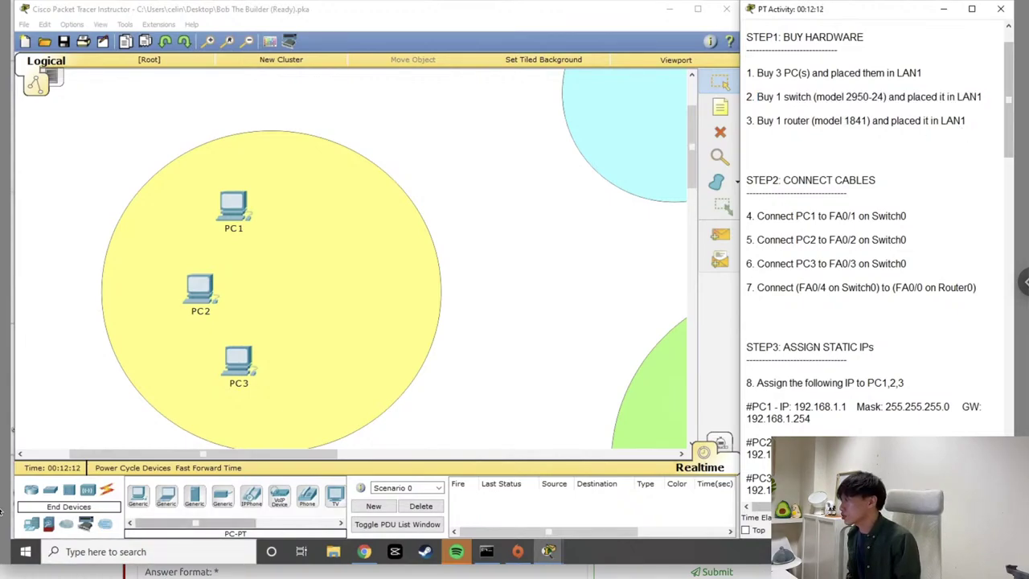
click(49, 492)
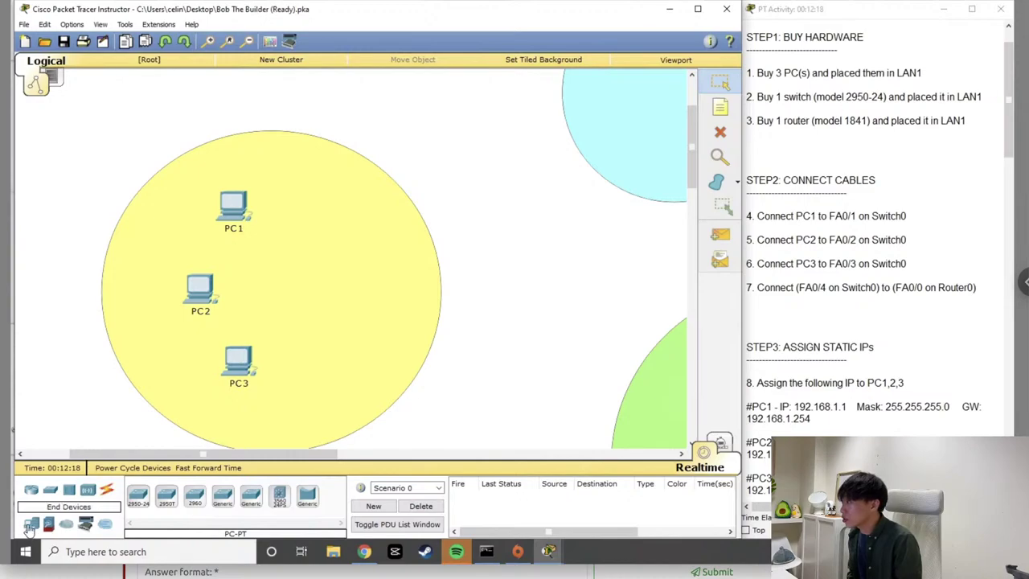
click(31, 524)
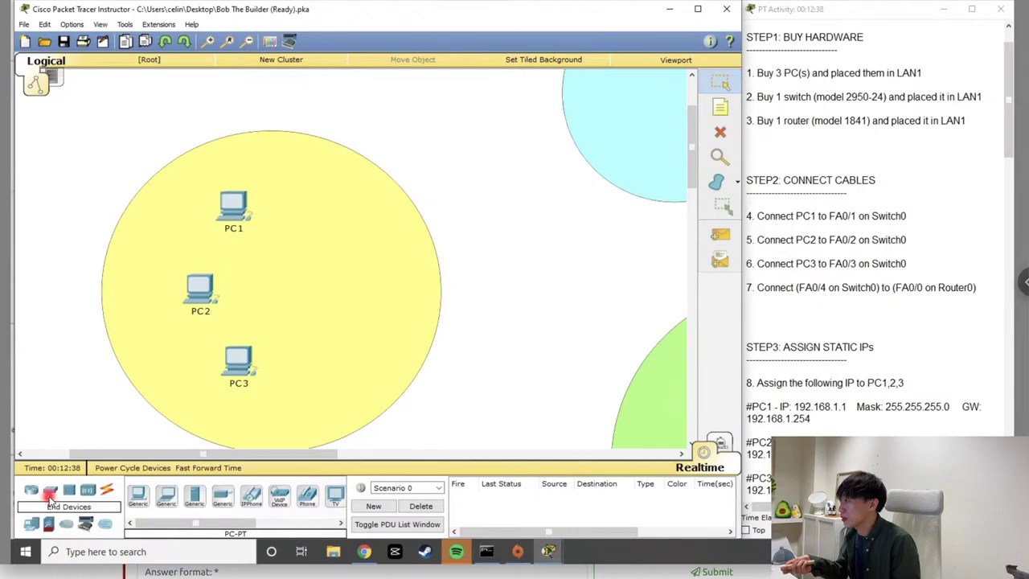
click(50, 494)
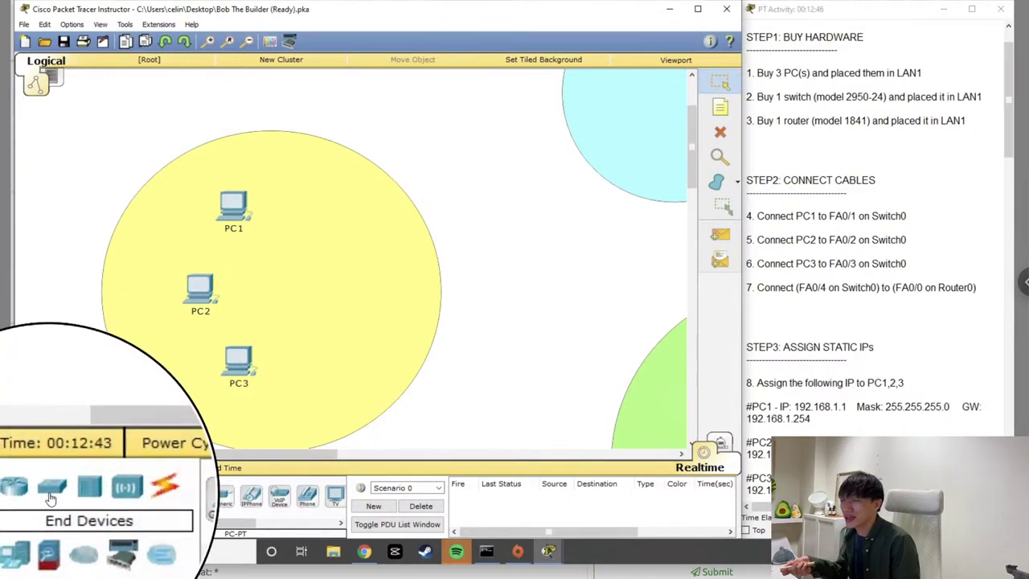
click(50, 490)
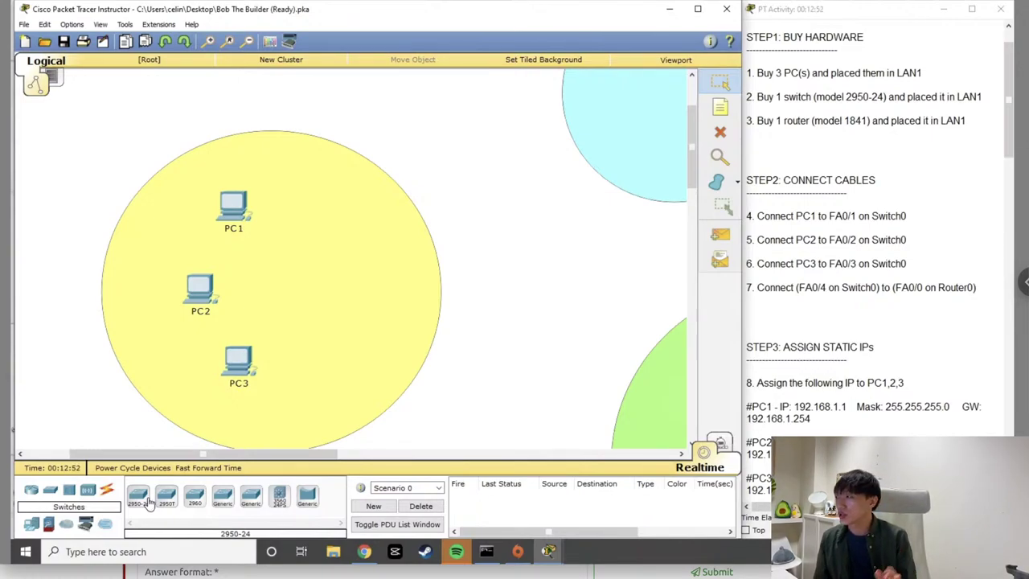
click(149, 502)
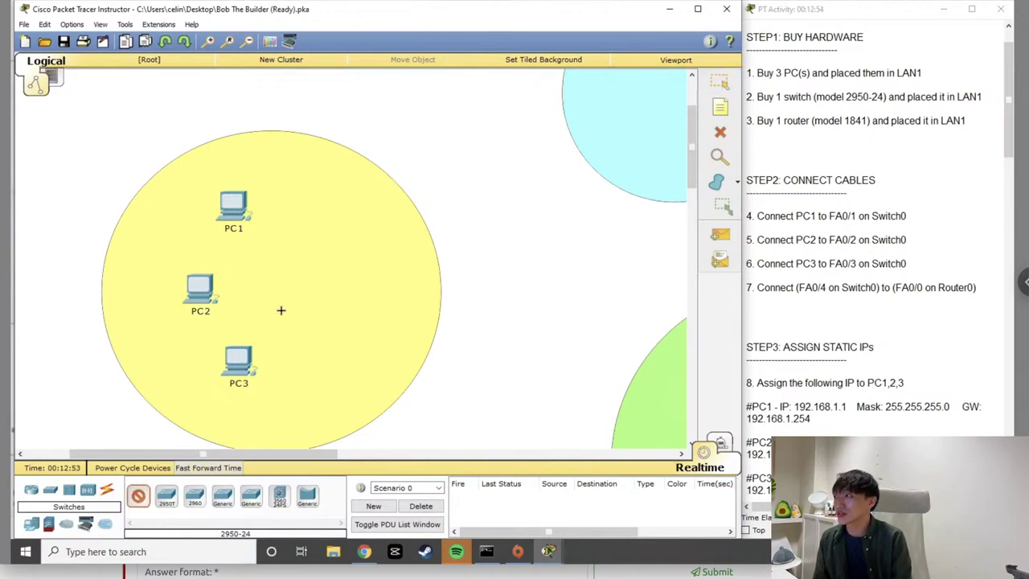
click(288, 283)
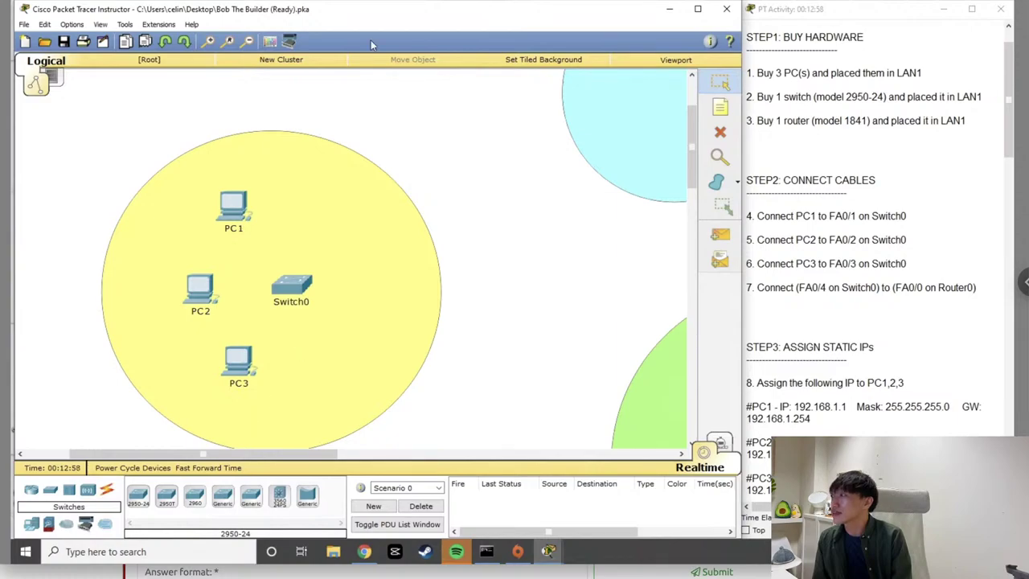
Add an 1841 router to LAN1 and place it right of Switch0, just inside the yellow circle's right edge
click(249, 42)
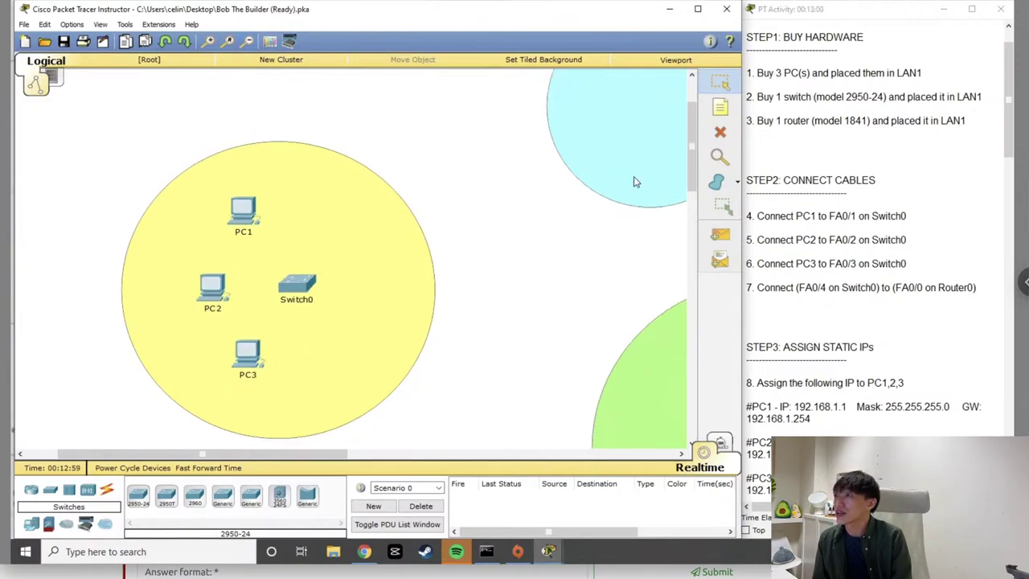
click(790, 120)
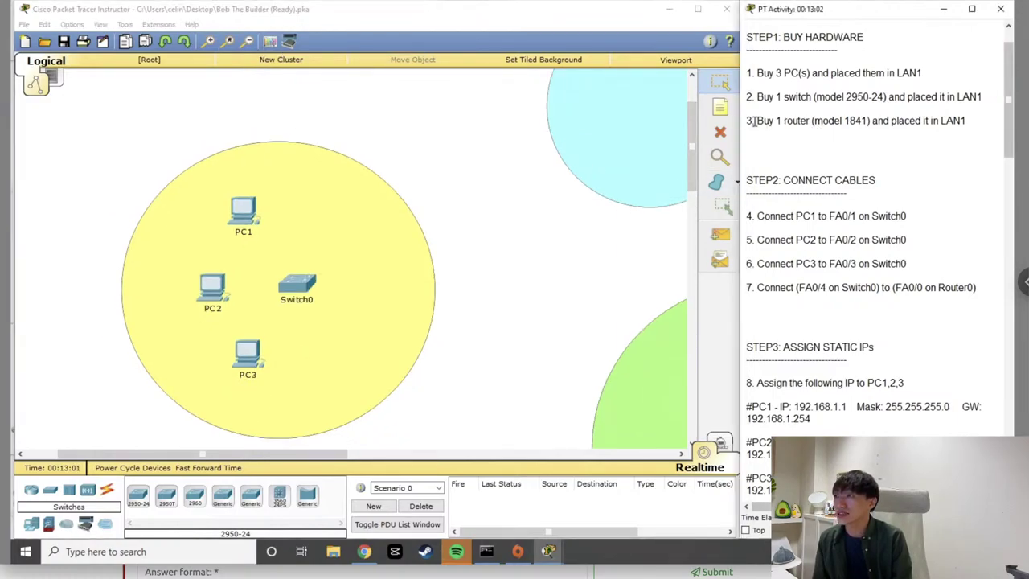
drag(753, 120, 953, 121)
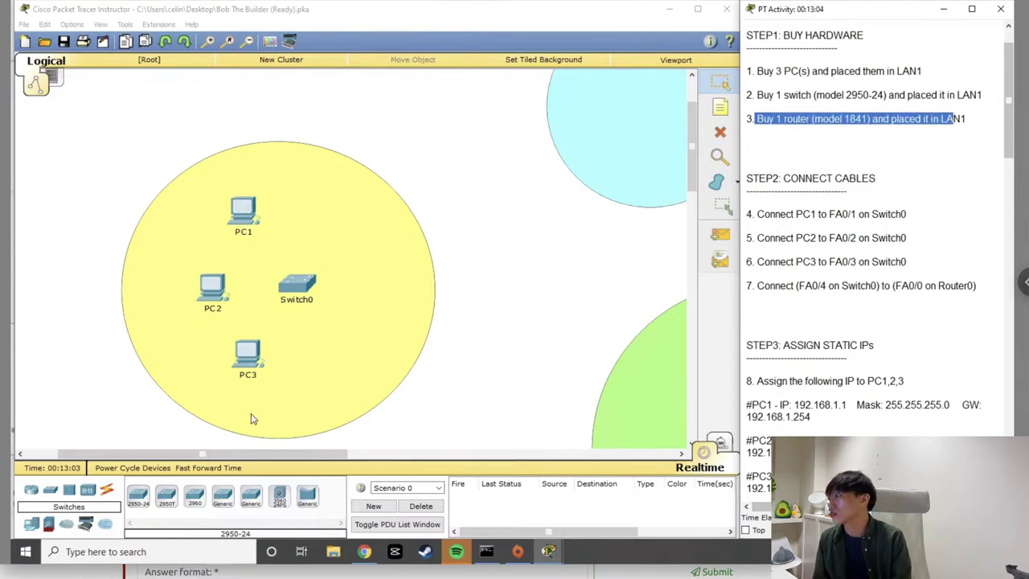
click(30, 494)
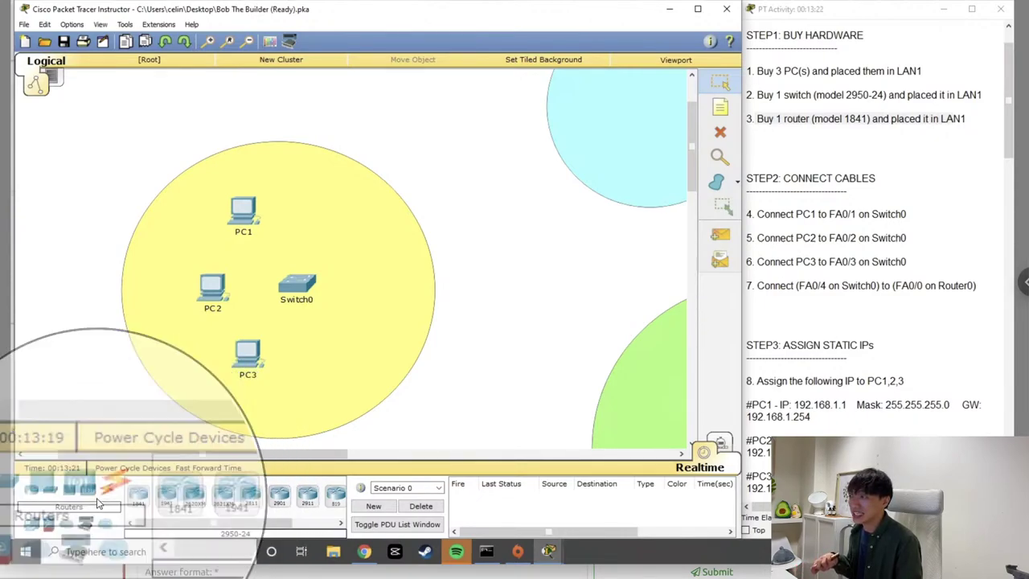
click(138, 497)
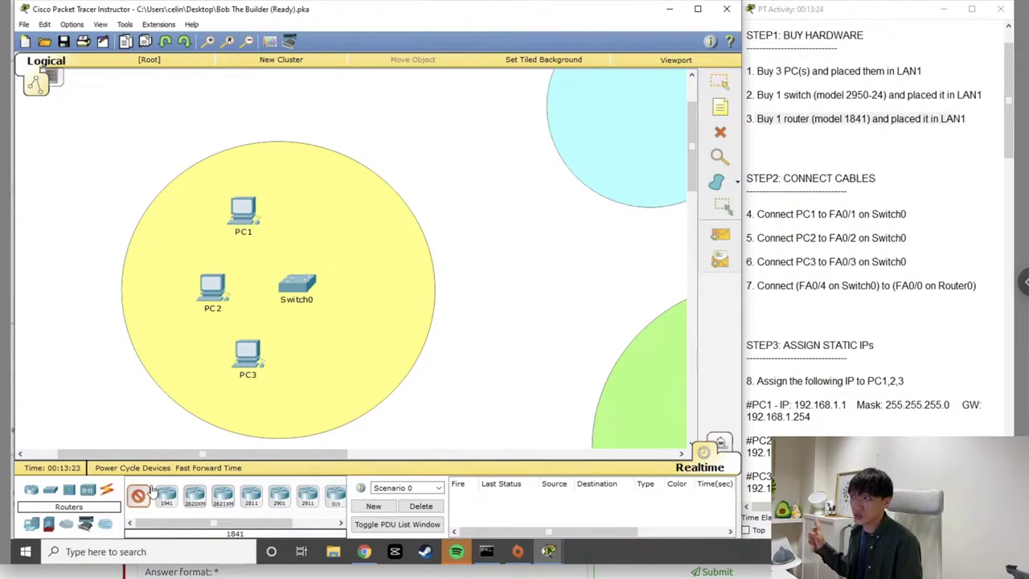
click(375, 295)
drag(375, 297, 395, 288)
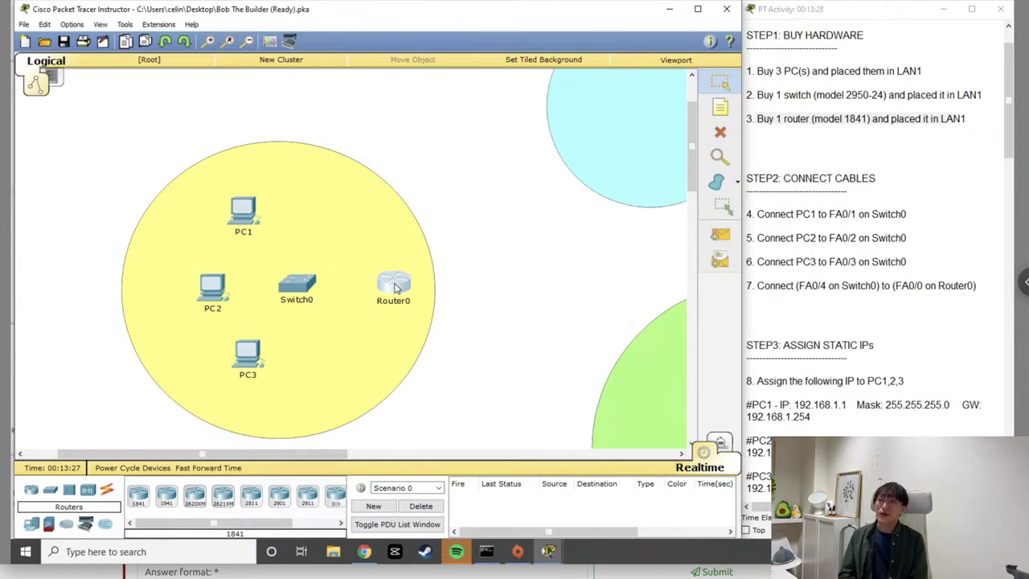
Move Router0 onto the right edge of the yellow circle and shift Switch0 slightly to the right
click(842, 187)
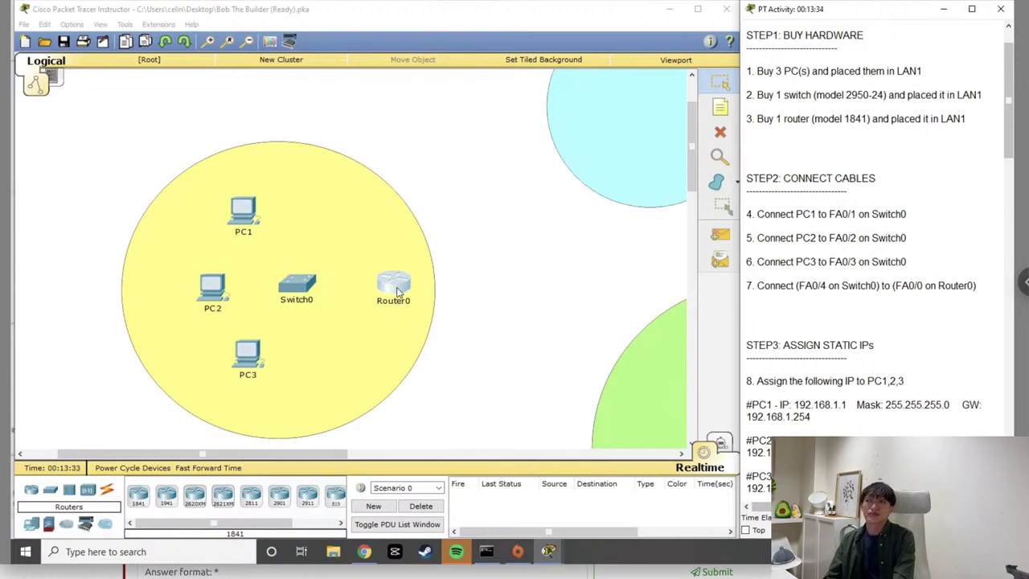
drag(396, 292, 440, 285)
drag(306, 288, 341, 288)
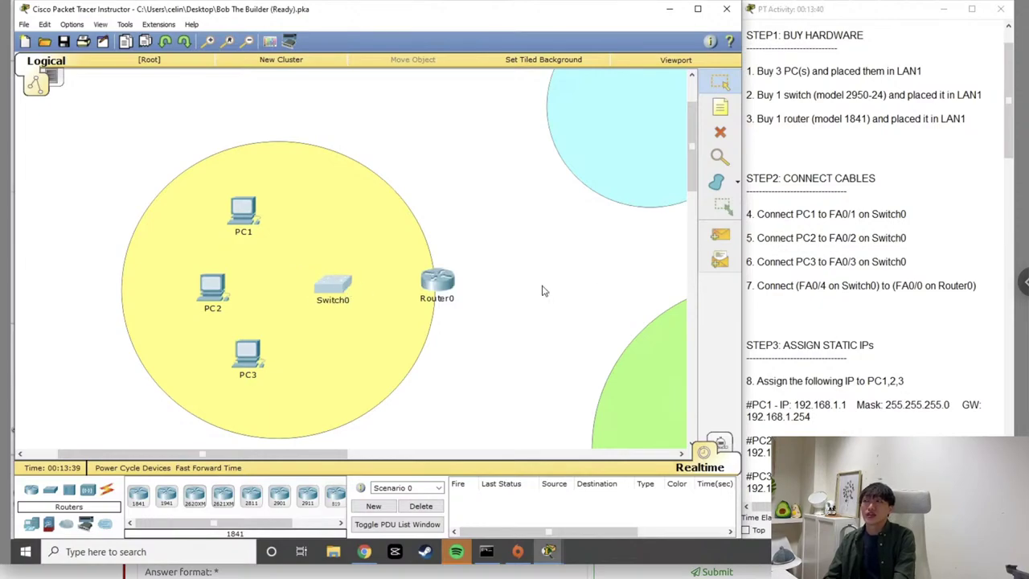
Review the STEP2 cabling instructions for LAN1 and look through the available connection types
click(864, 204)
scroll(866, 203, down, 2)
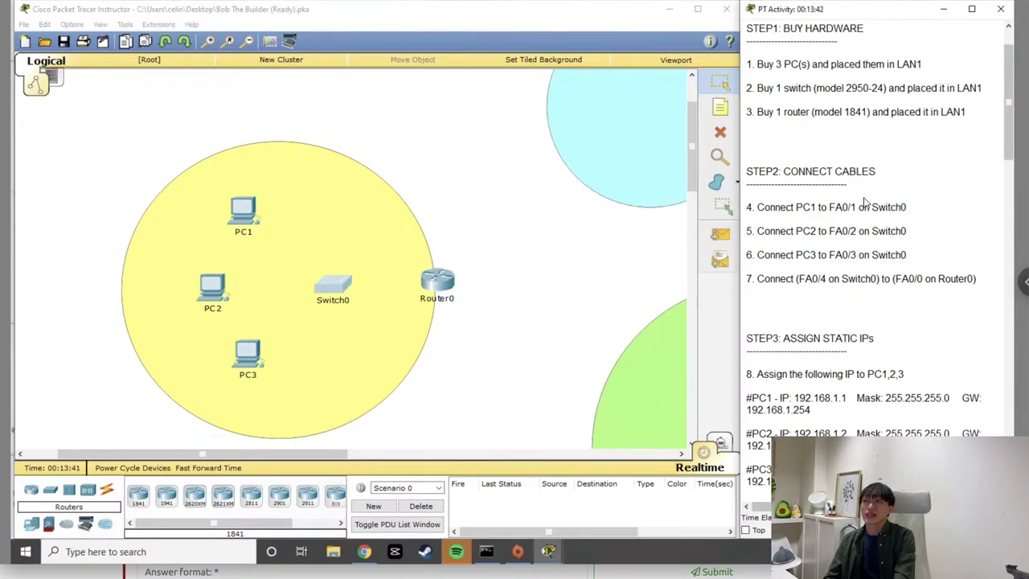
scroll(866, 202, down, 3)
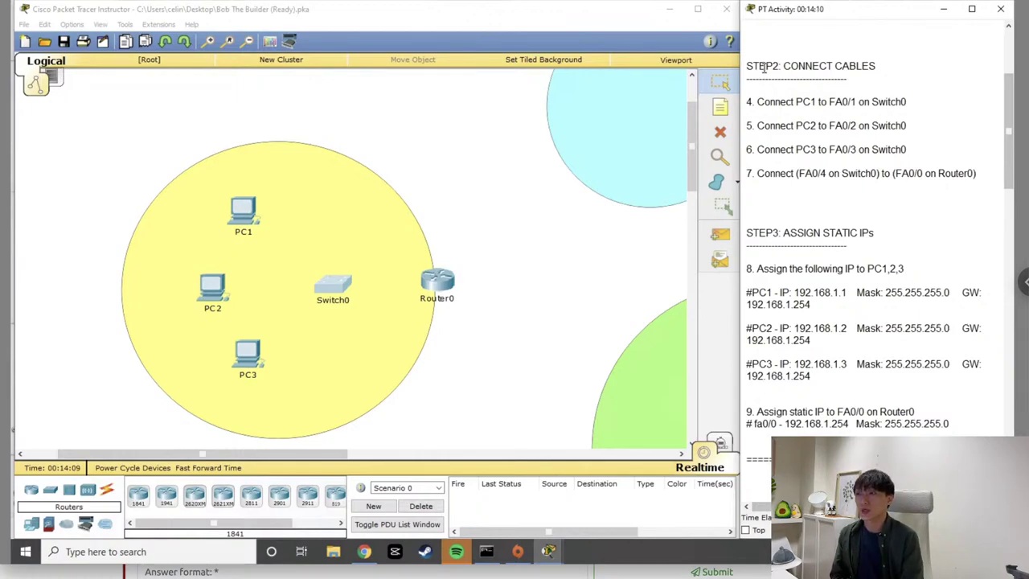
click(106, 493)
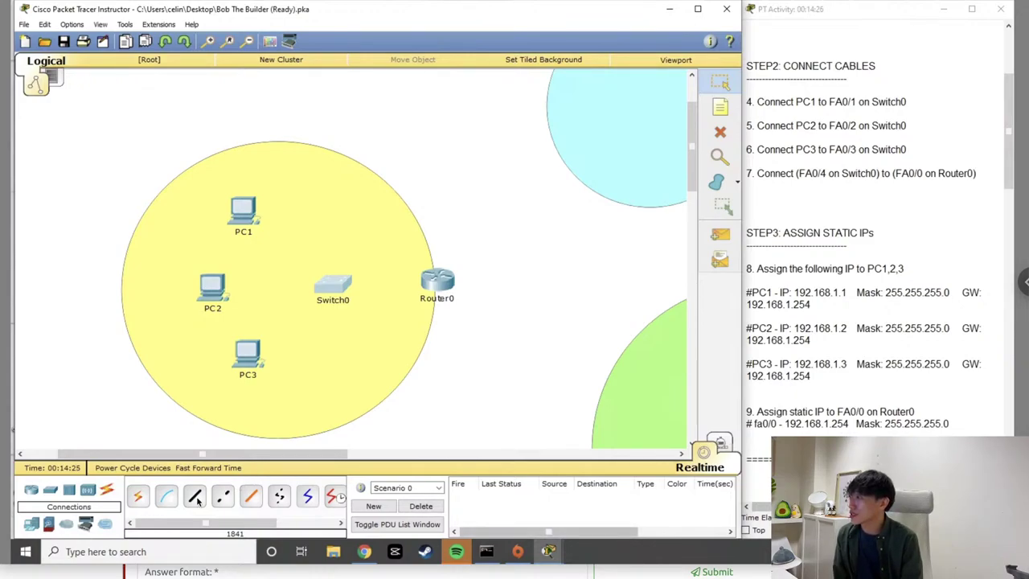
mouse_move(214, 523)
mouse_down()
mouse_move(266, 523)
mouse_move(204, 525)
mouse_up()
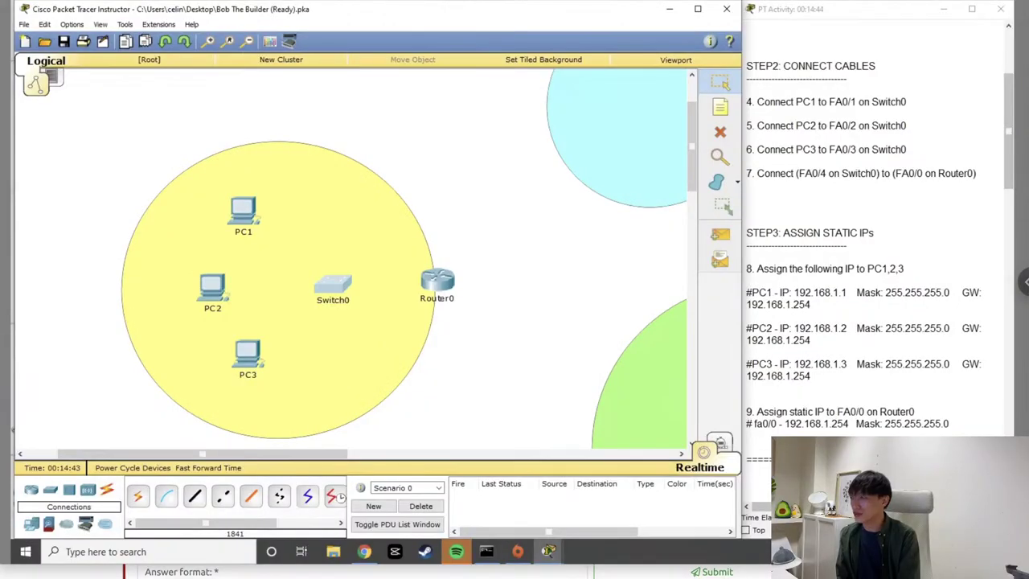
click(139, 496)
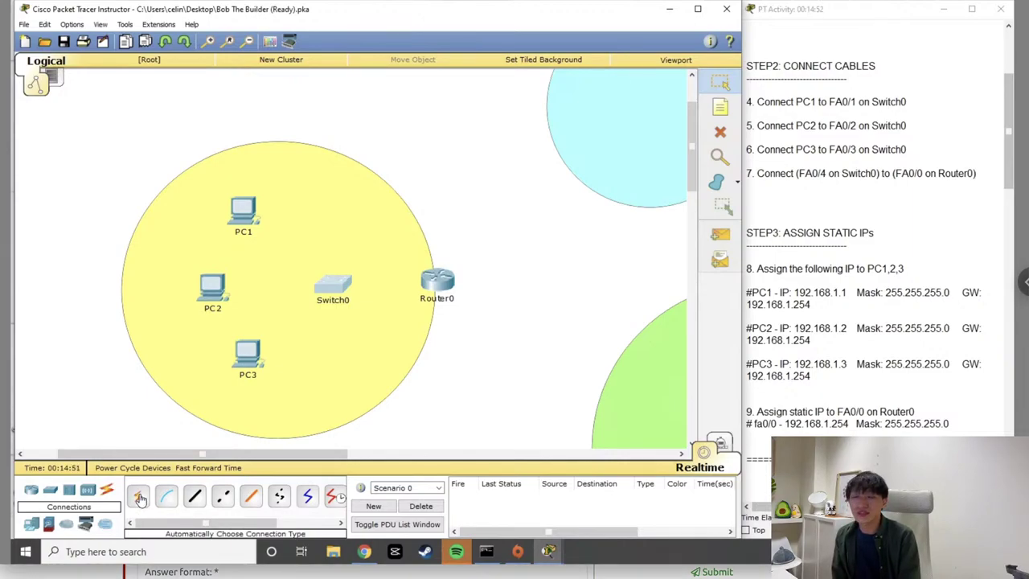
click(139, 496)
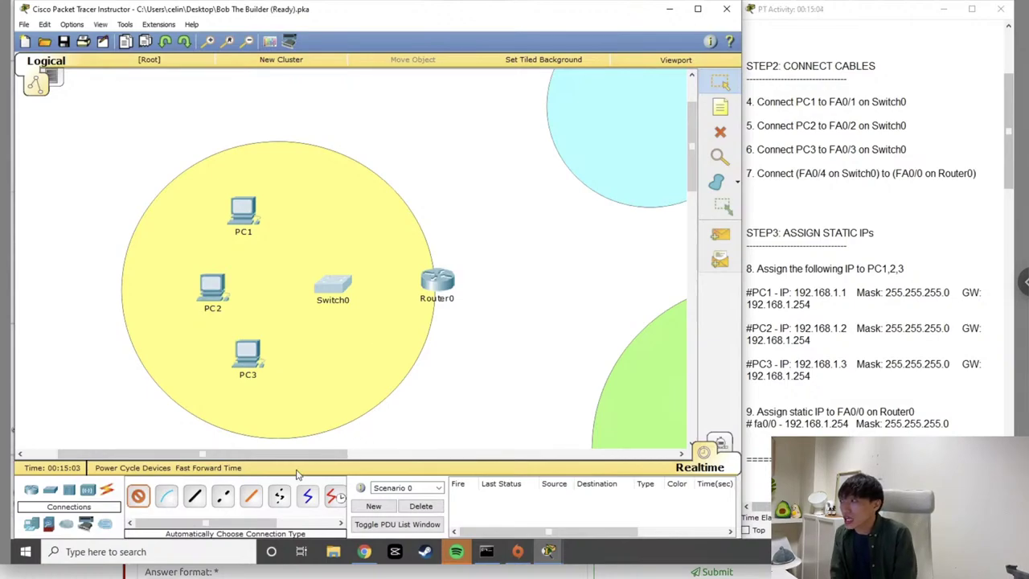
click(176, 498)
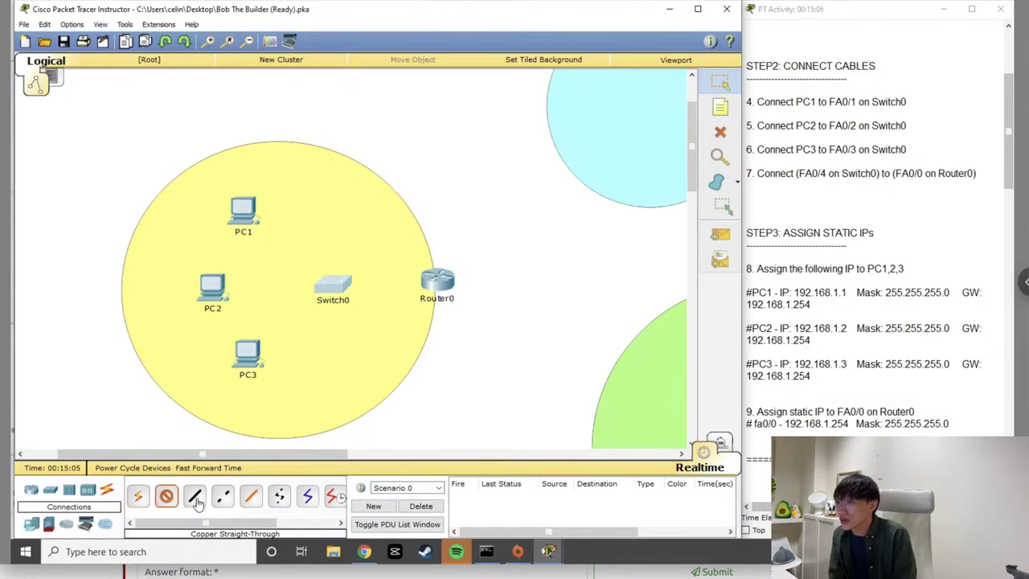
click(250, 497)
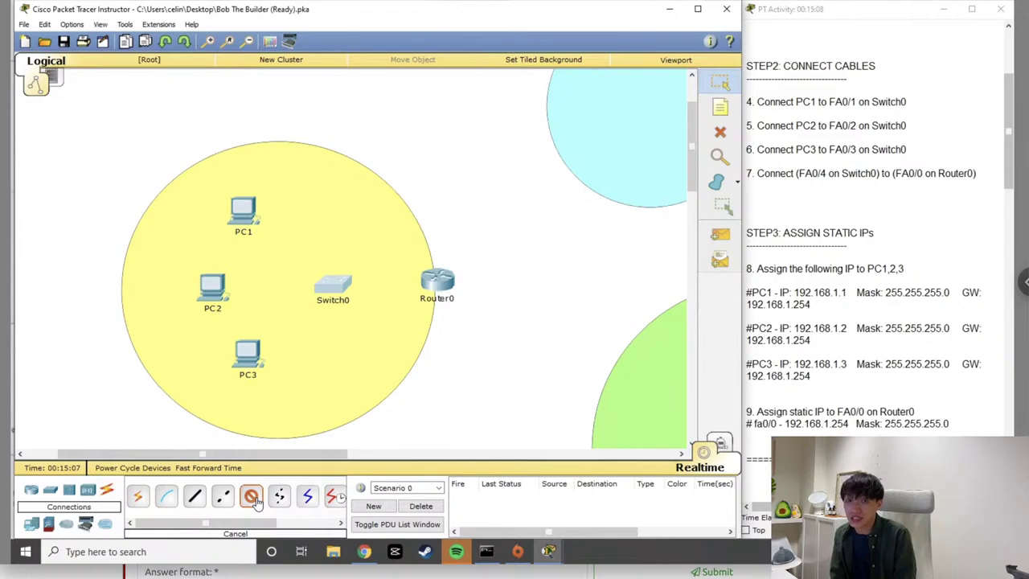
Connect PC1 to Fa0/1 on Switch0 using the automatically chosen connection type
click(139, 498)
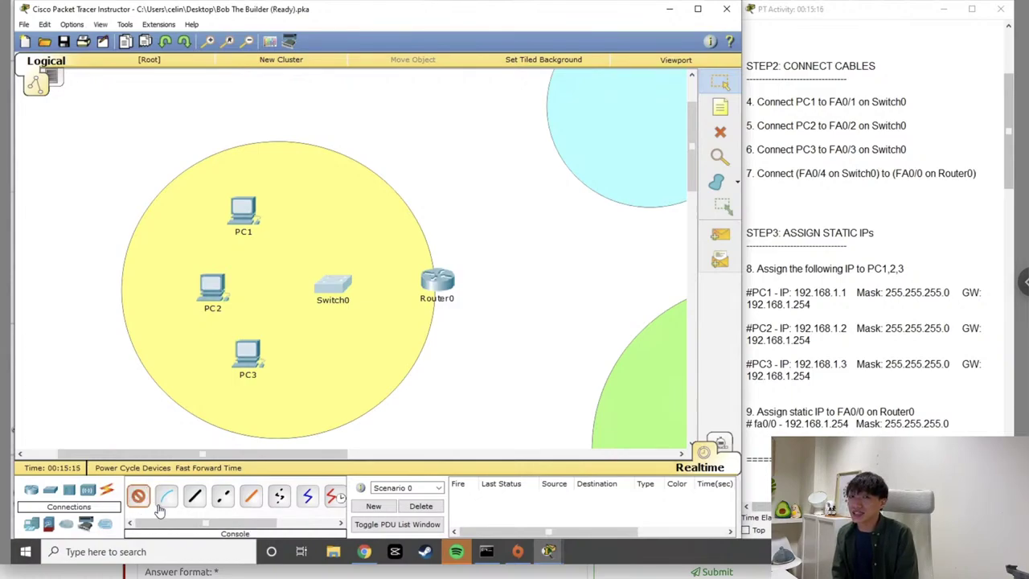
click(248, 208)
click(331, 288)
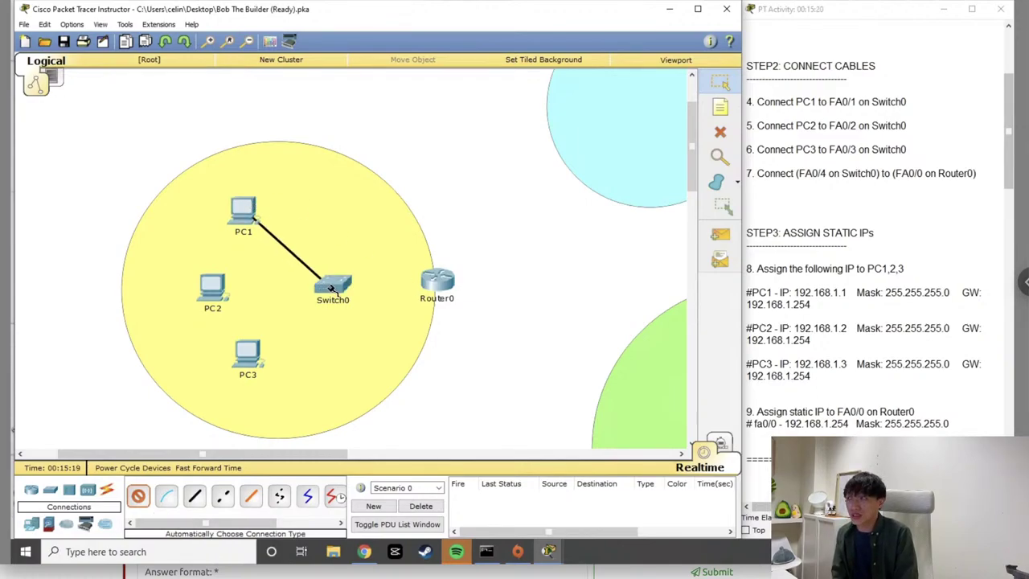
click(213, 190)
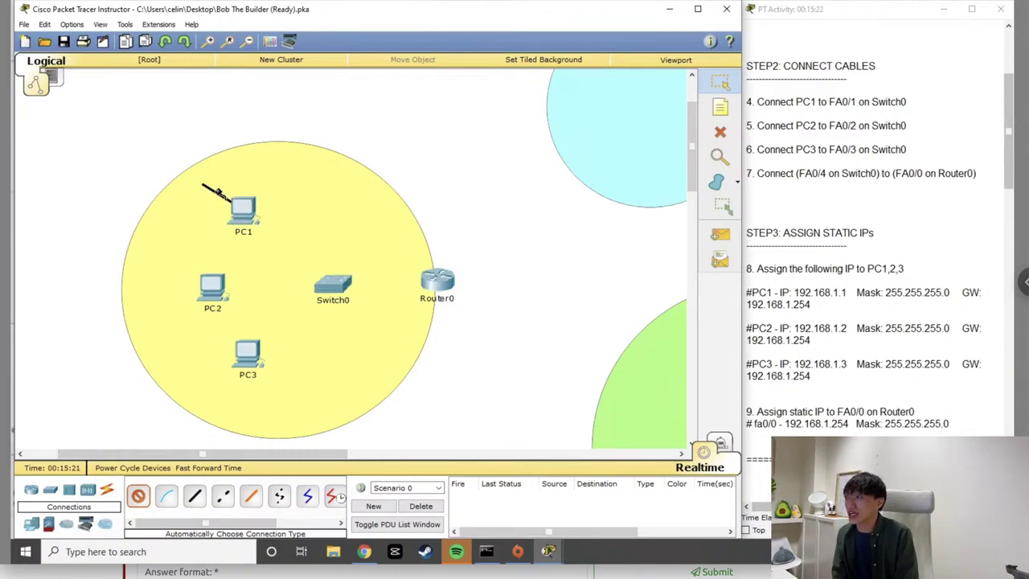
click(264, 217)
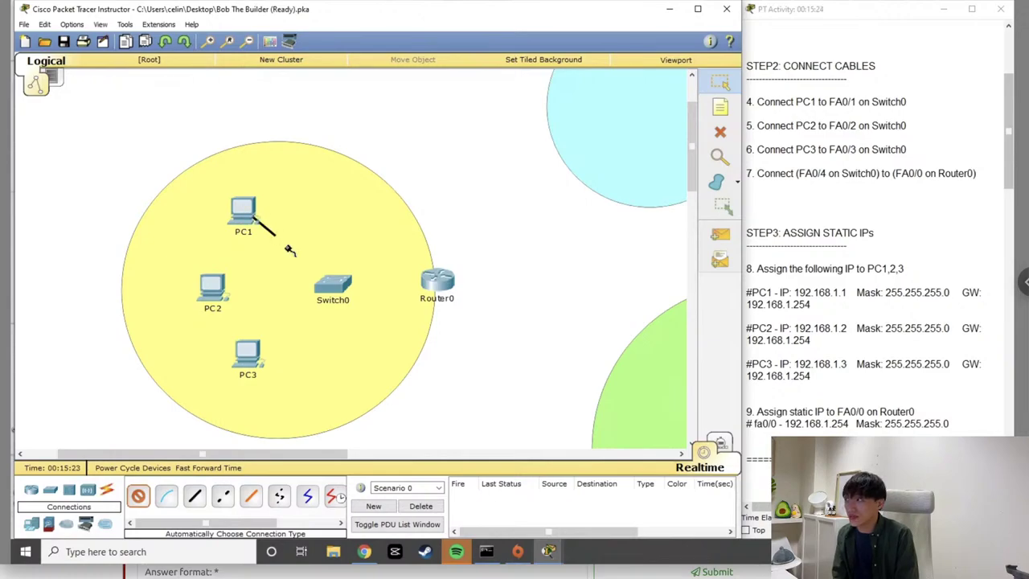
click(328, 275)
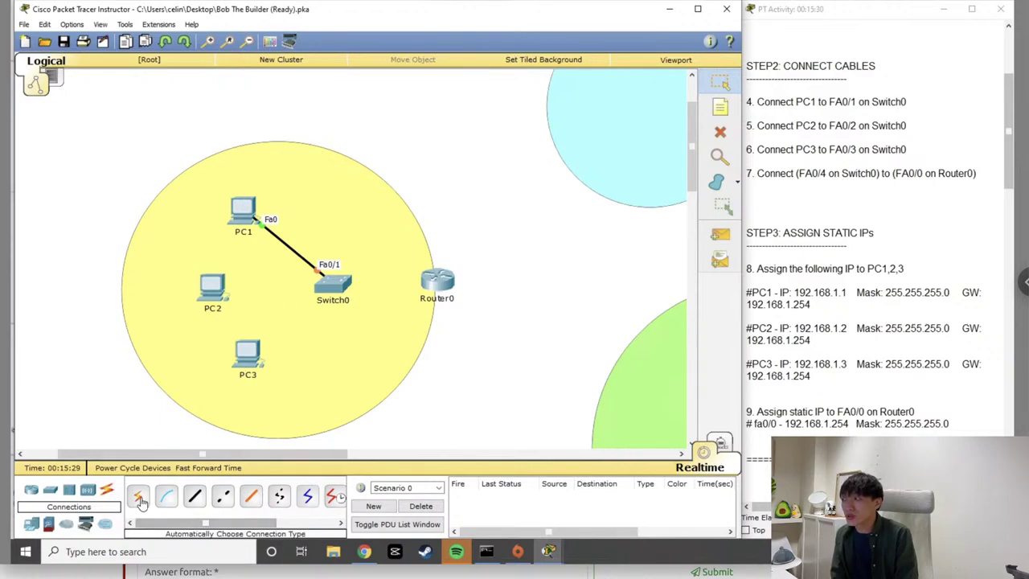
Connect PC2 to Fa0/2 and PC3 to Fa0/3 on Switch0 with automatically chosen cables
click(224, 296)
click(331, 286)
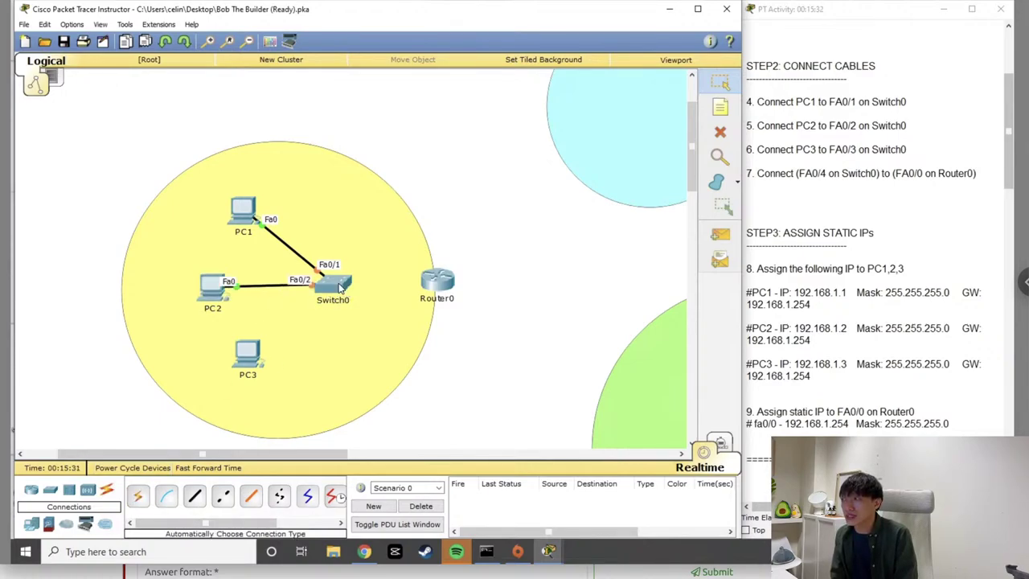
click(144, 499)
click(249, 353)
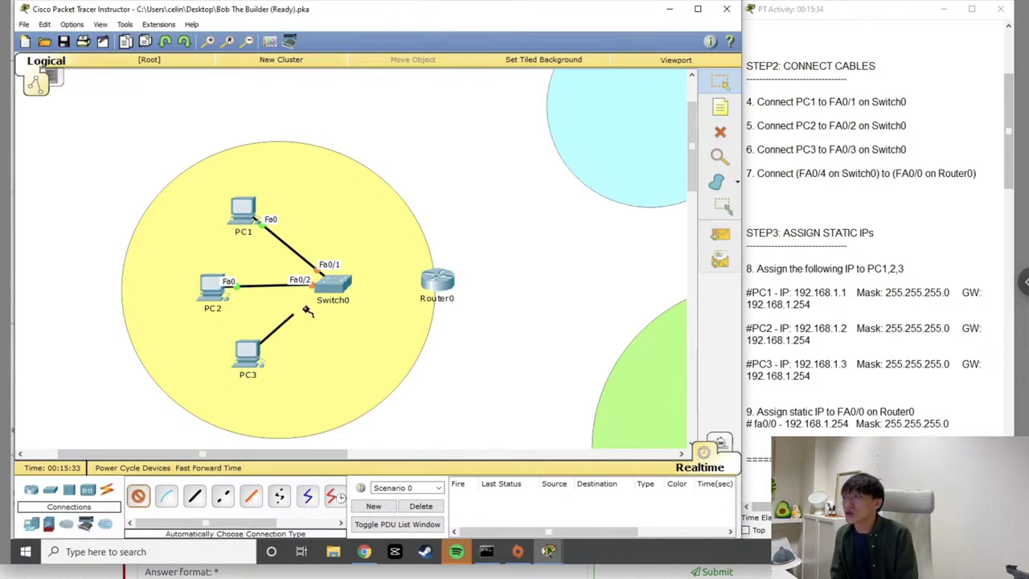
click(325, 294)
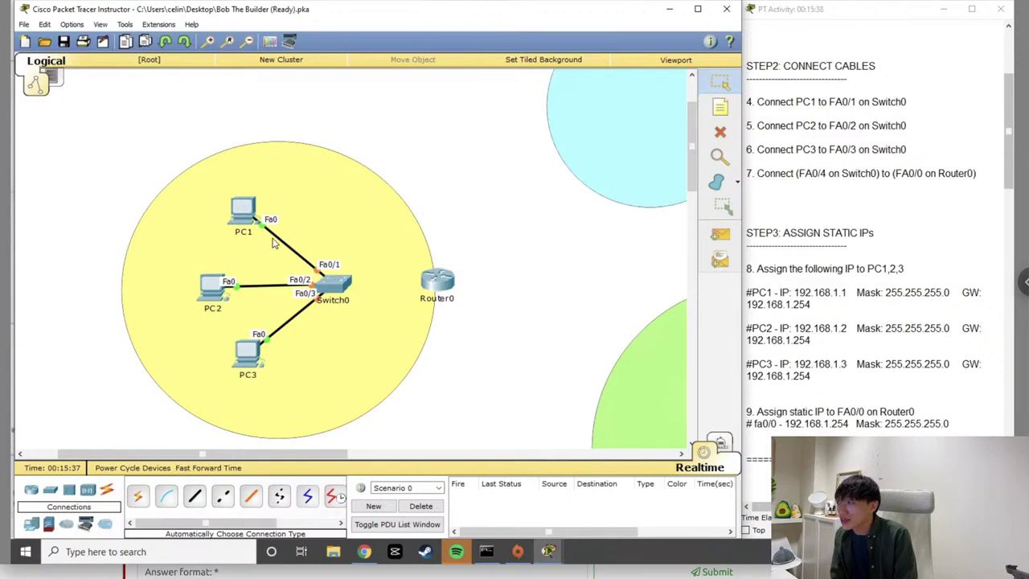
Connect Fa0/4 on Switch0 to Fa0/0 on Router0 using the automatically chosen connection type
click(193, 501)
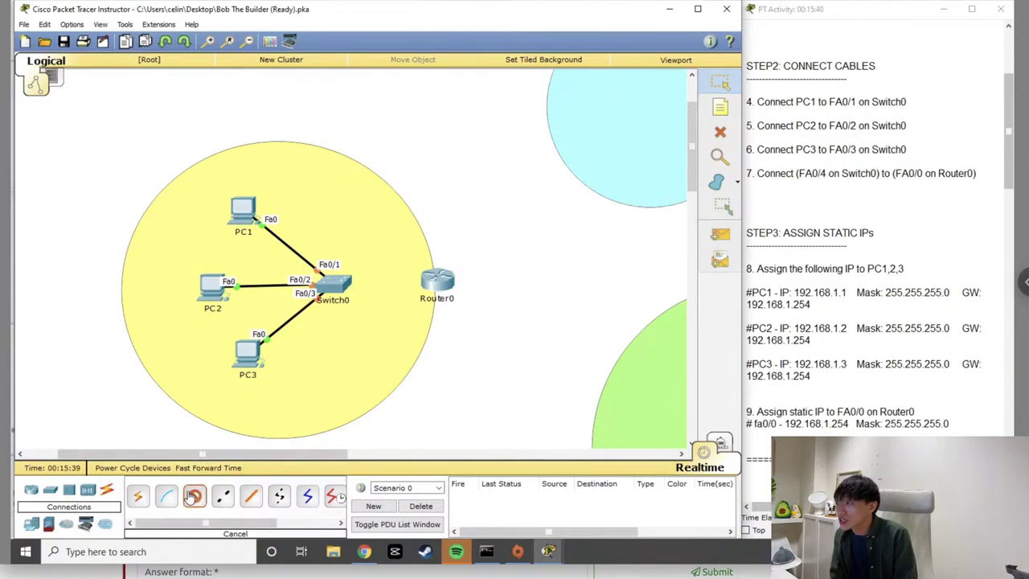
click(194, 502)
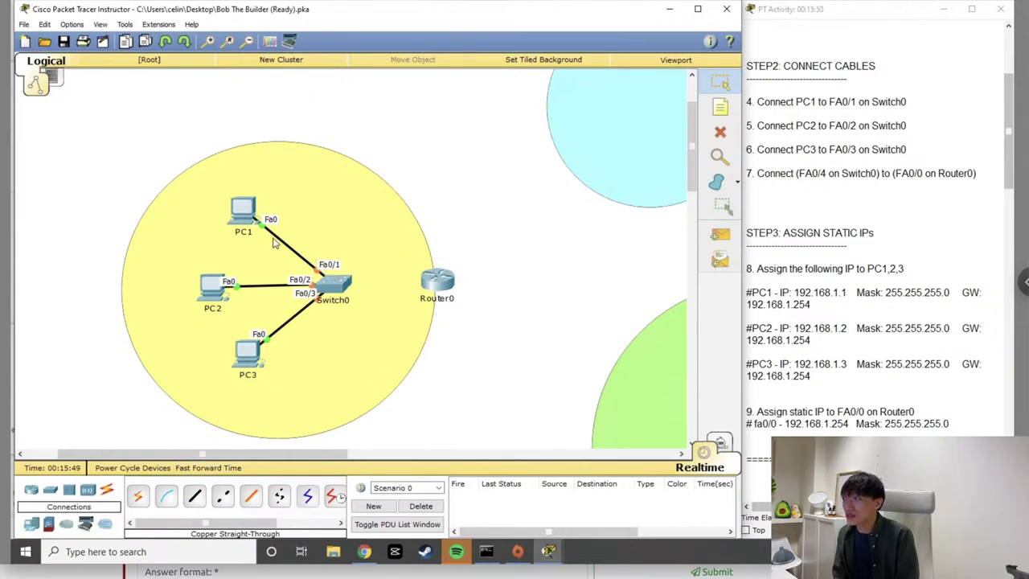
click(137, 495)
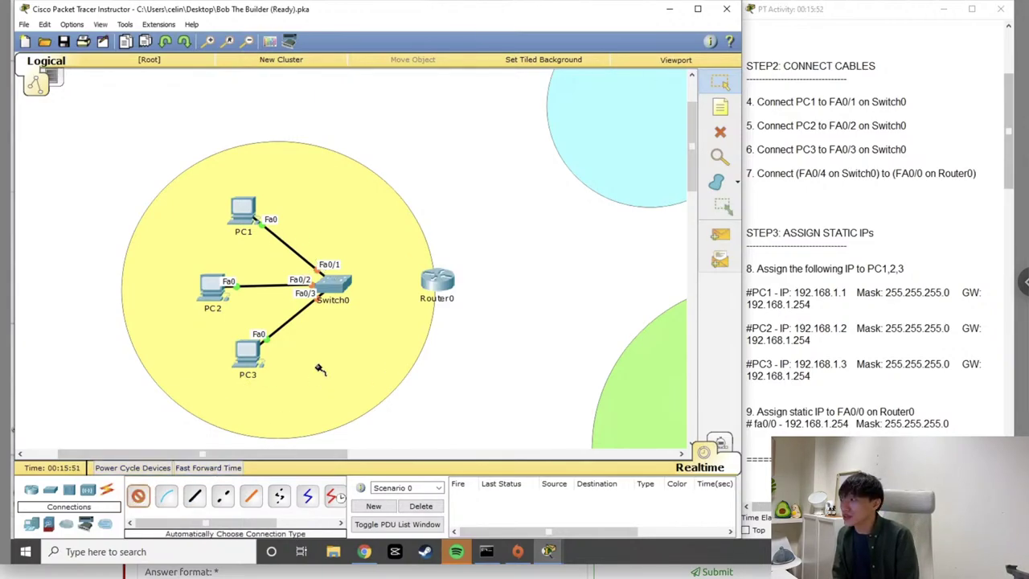
click(336, 283)
click(437, 282)
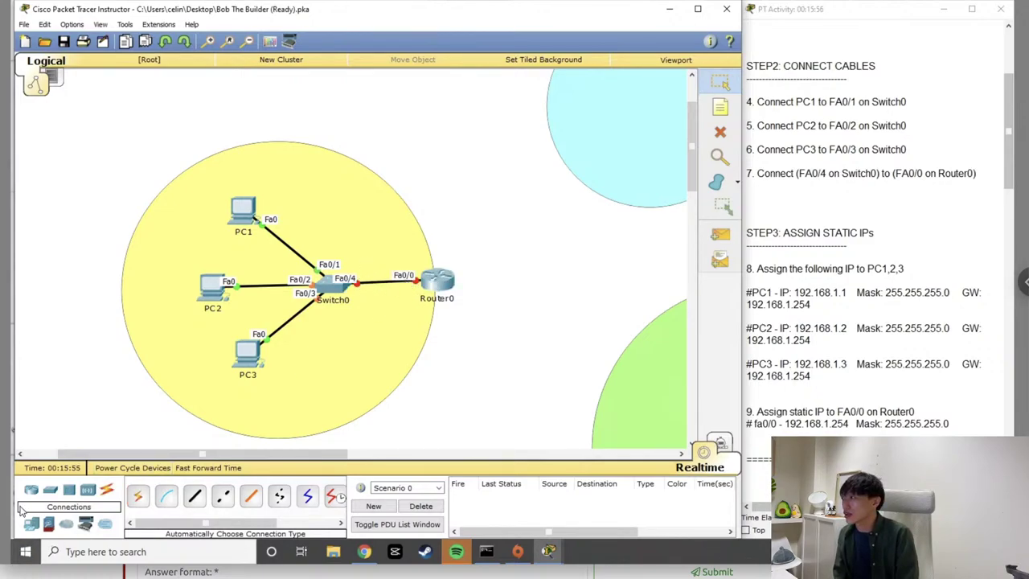
Place two more routers in the empty area between the yellow circle and the other coloured circles
click(32, 490)
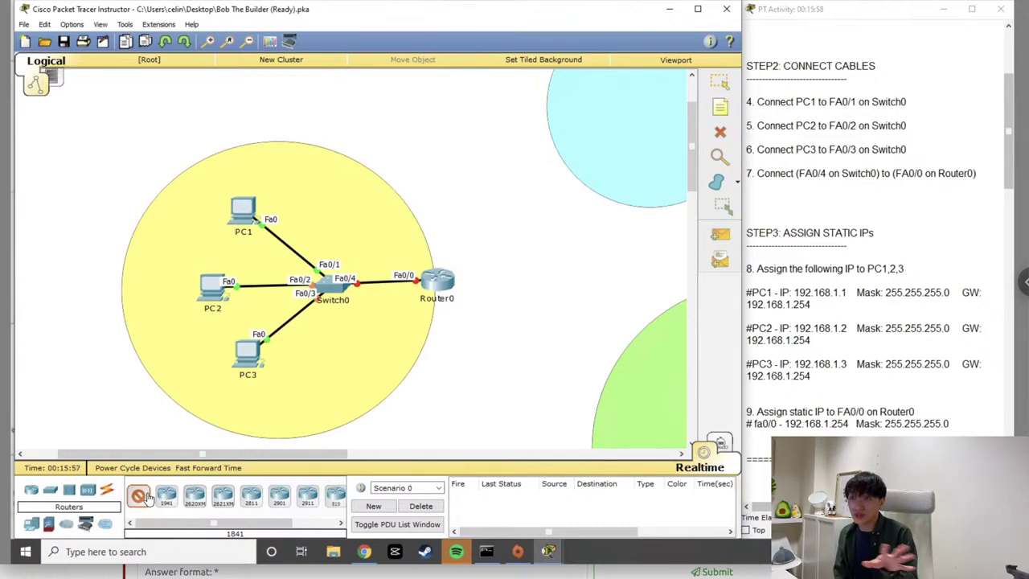
click(479, 211)
click(157, 501)
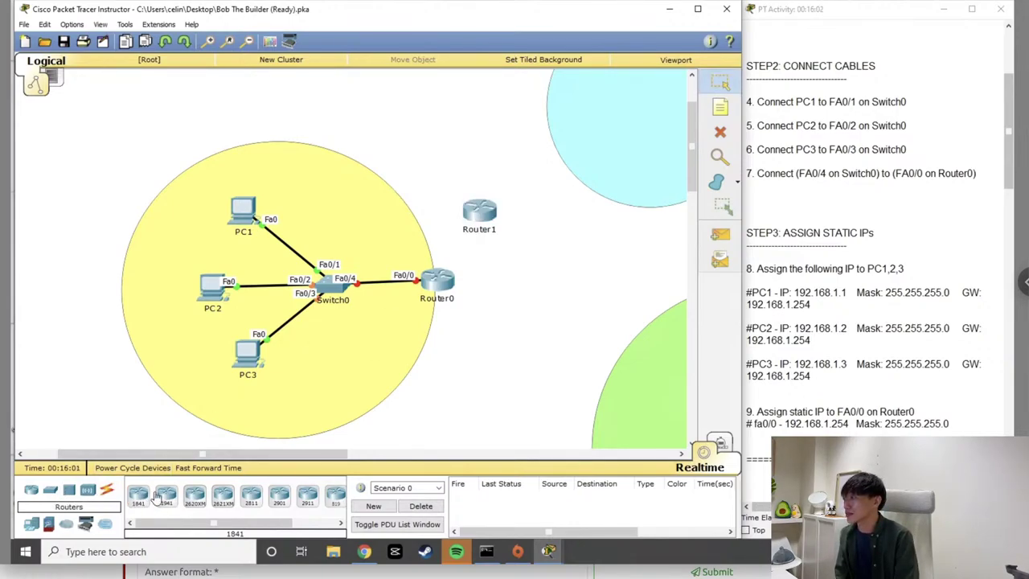
click(552, 253)
Connect Router1 to Router2 with the automatically chosen cable and move Router2 further away from Router1
click(108, 491)
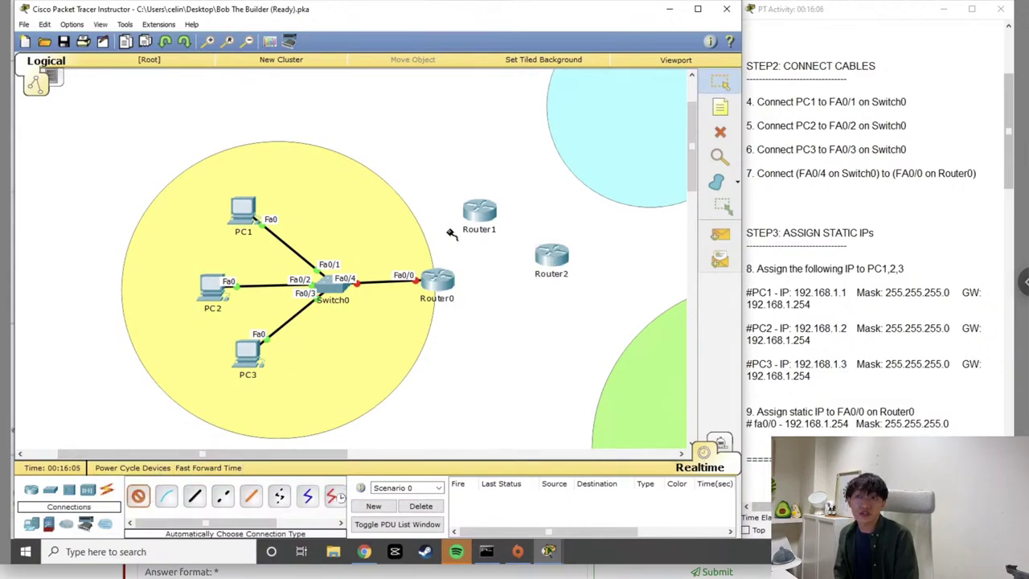
click(475, 219)
click(552, 256)
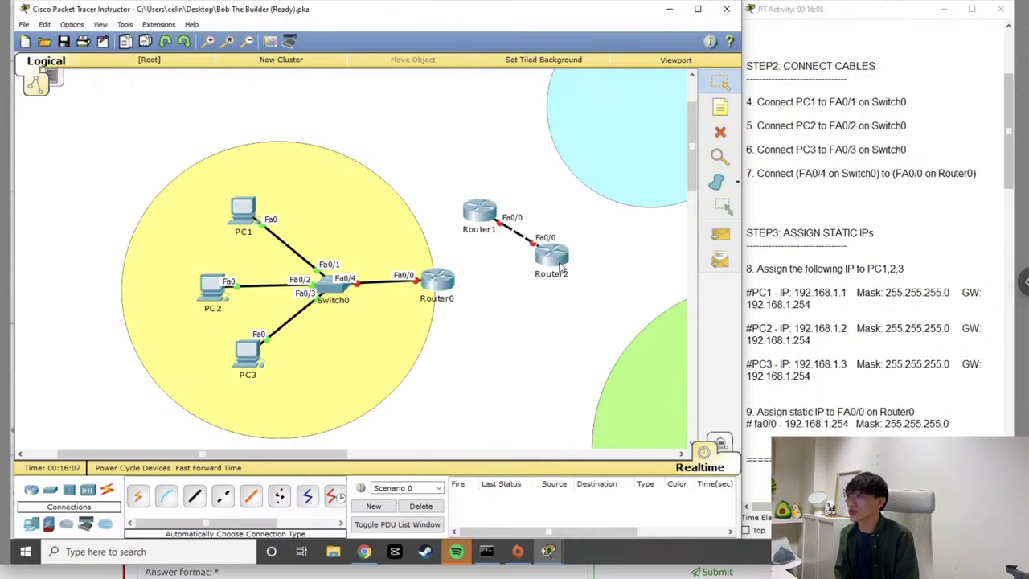
drag(551, 255, 610, 245)
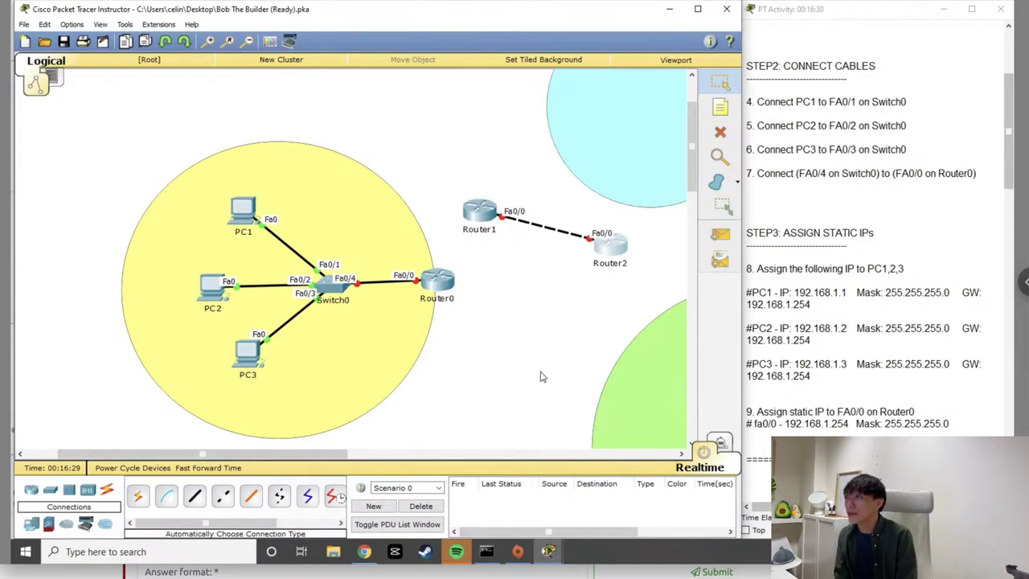
Delete the cable between Router1 and Router2 and all cables linking PC1, PC2, PC3 and Router0 to Switch0
click(720, 134)
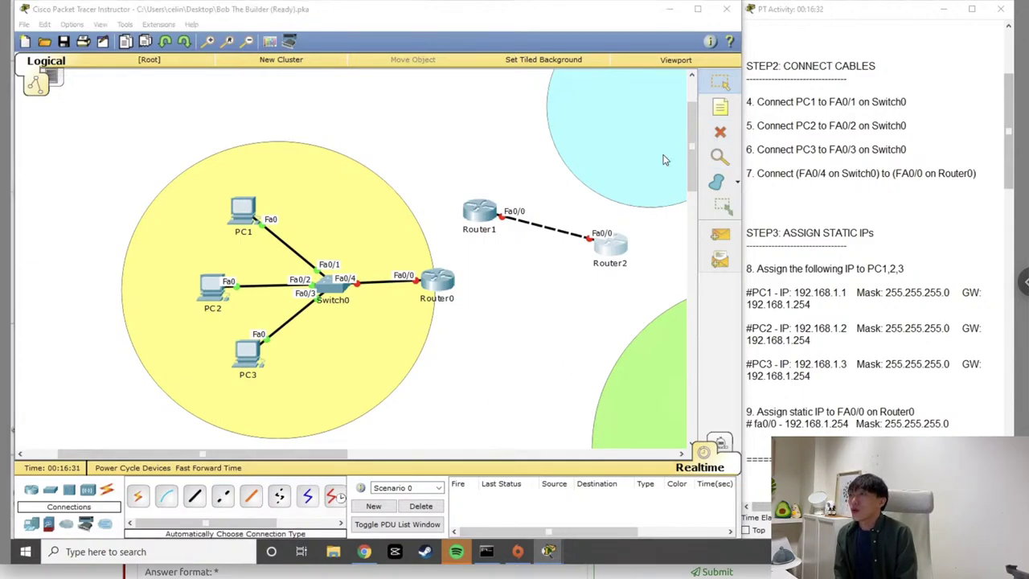
click(441, 277)
click(438, 291)
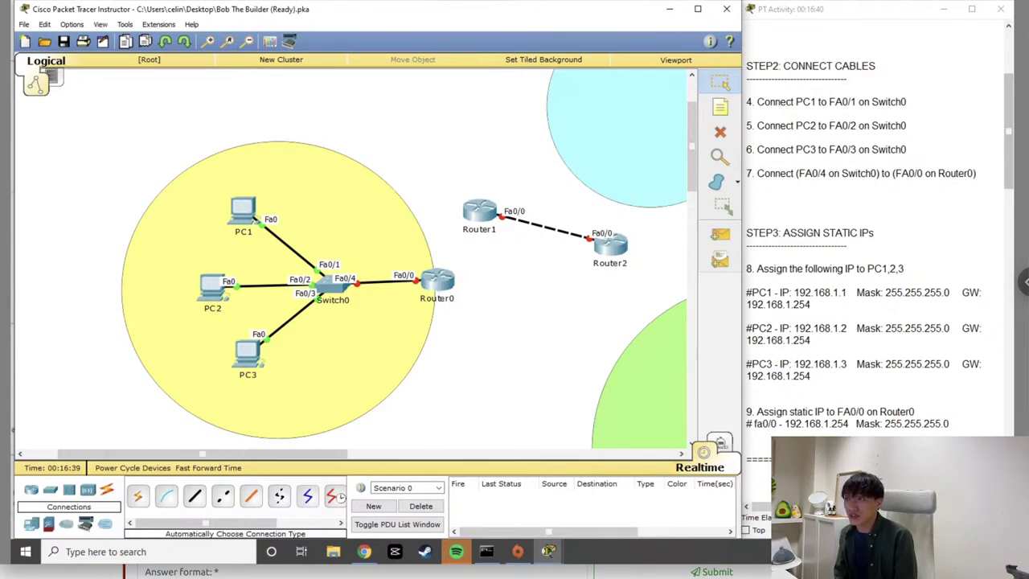
click(720, 132)
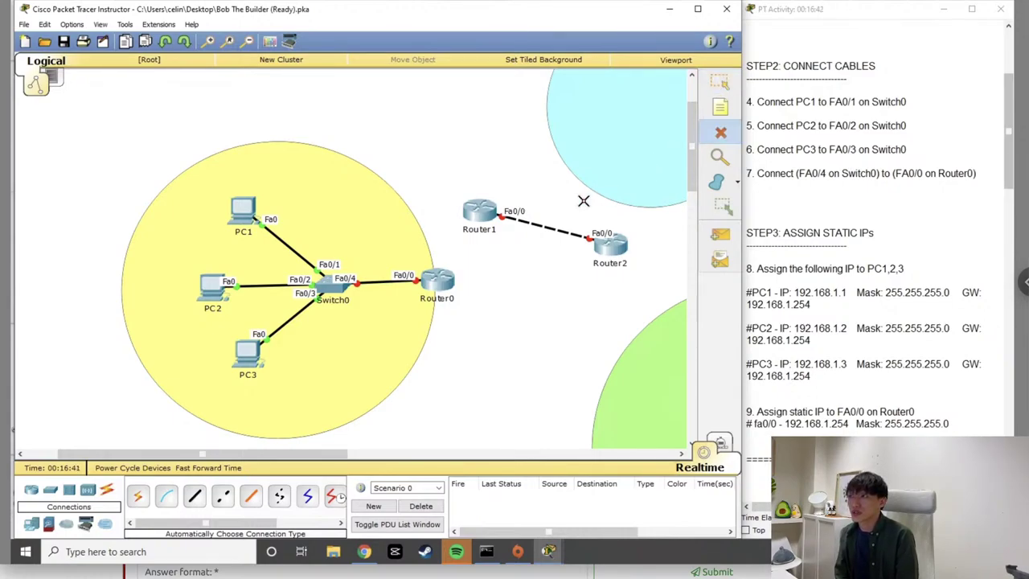
click(546, 222)
click(298, 254)
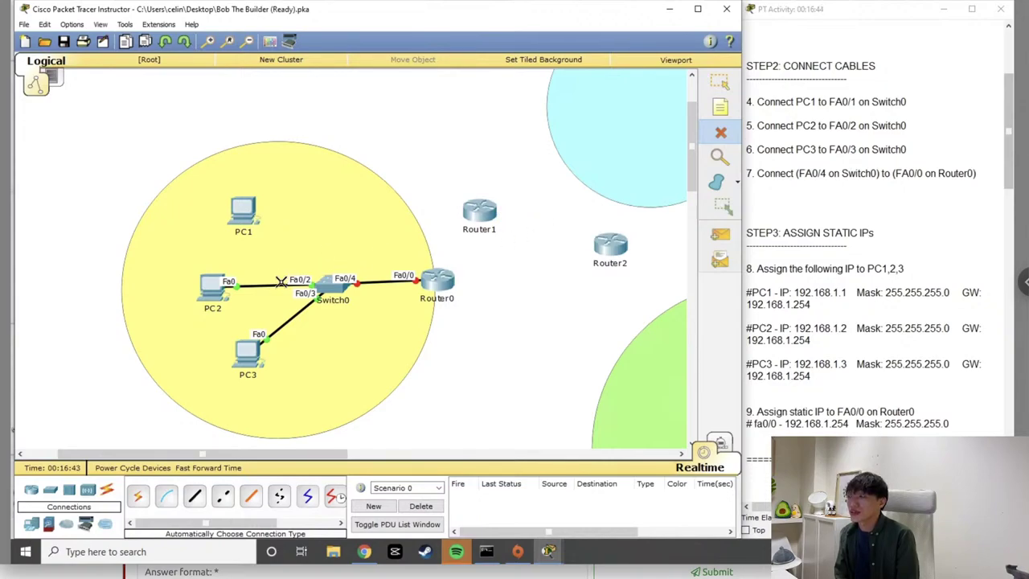
click(281, 283)
click(287, 318)
click(379, 280)
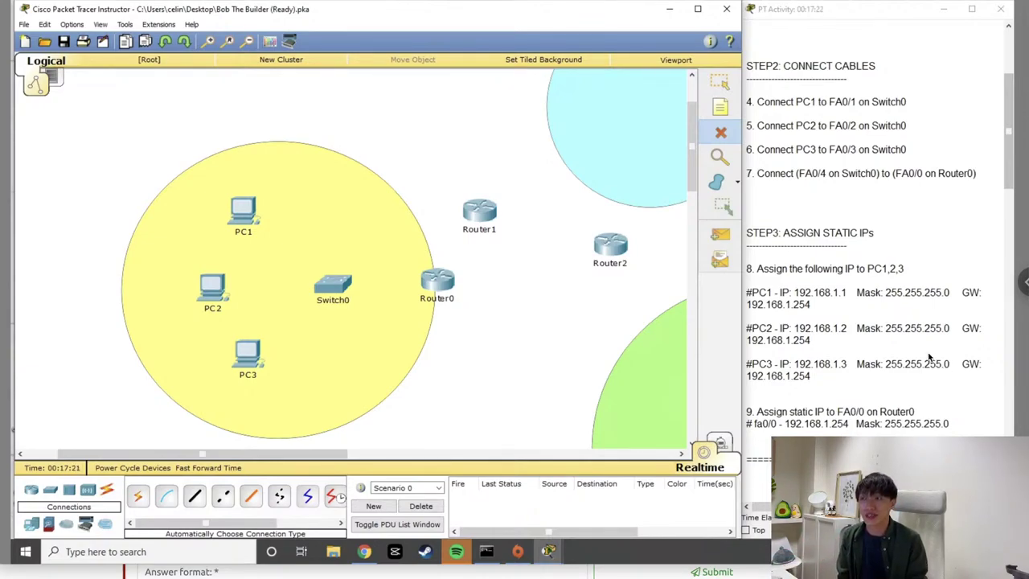
Review the STEP2 cabling instructions for which Switch0 port each PC and Router0 must use
click(812, 113)
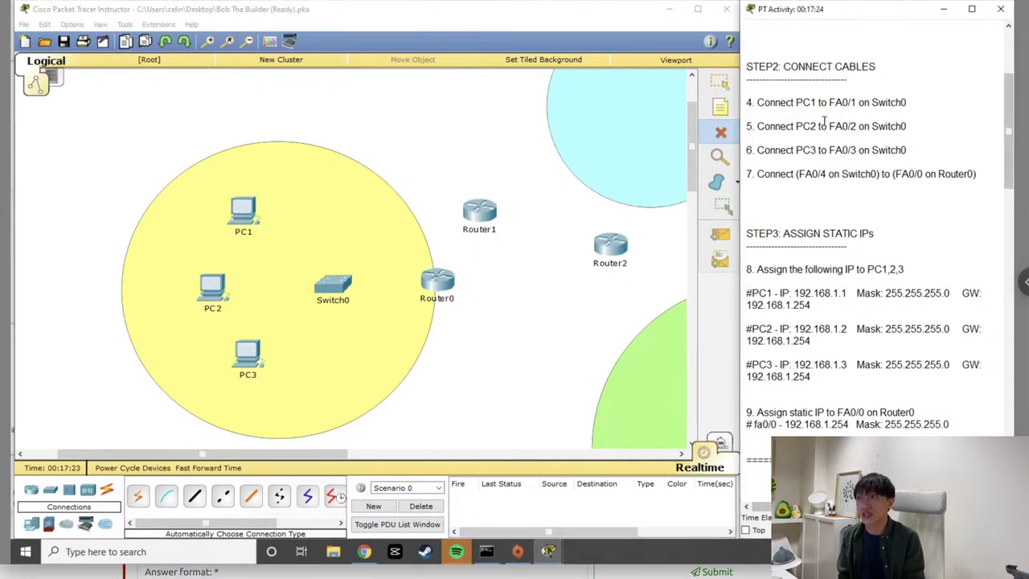
drag(820, 102, 855, 102)
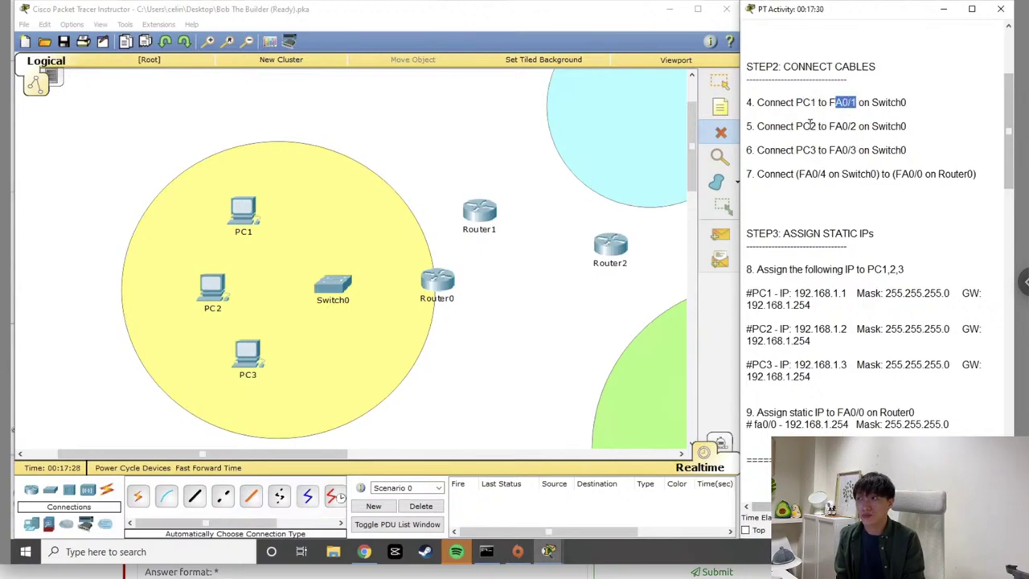
click(807, 126)
drag(803, 126, 853, 126)
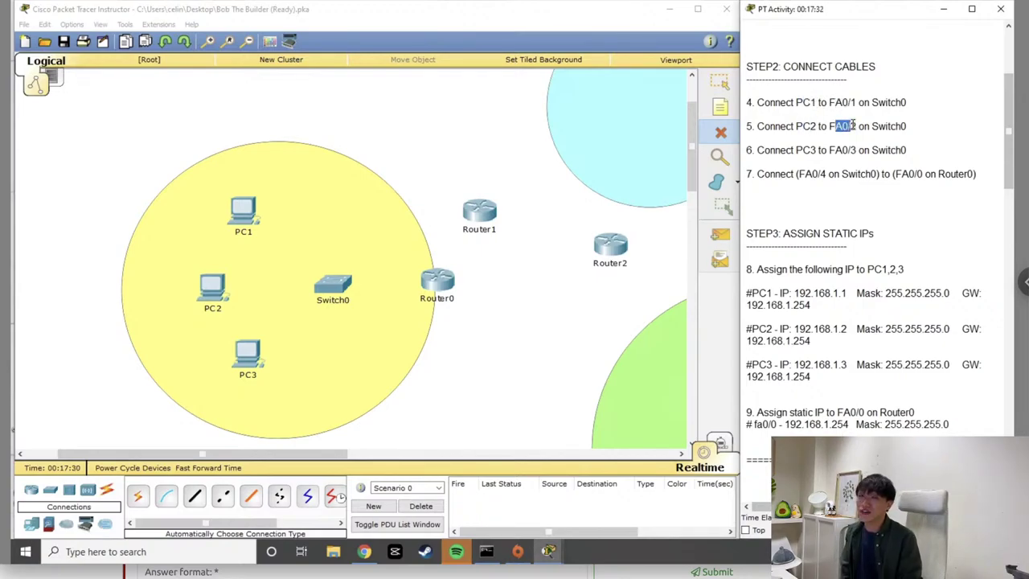
drag(802, 150, 855, 150)
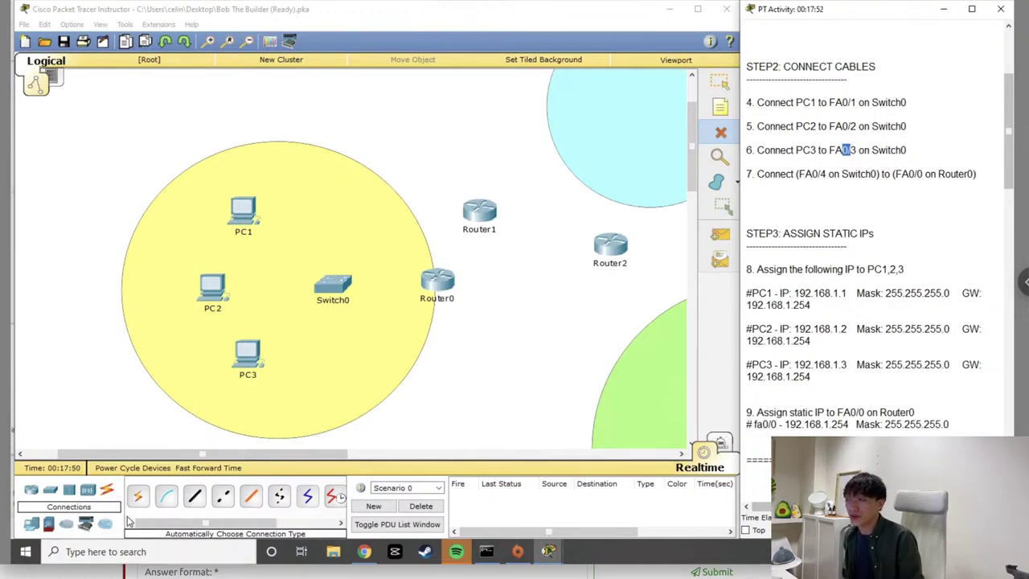
click(827, 100)
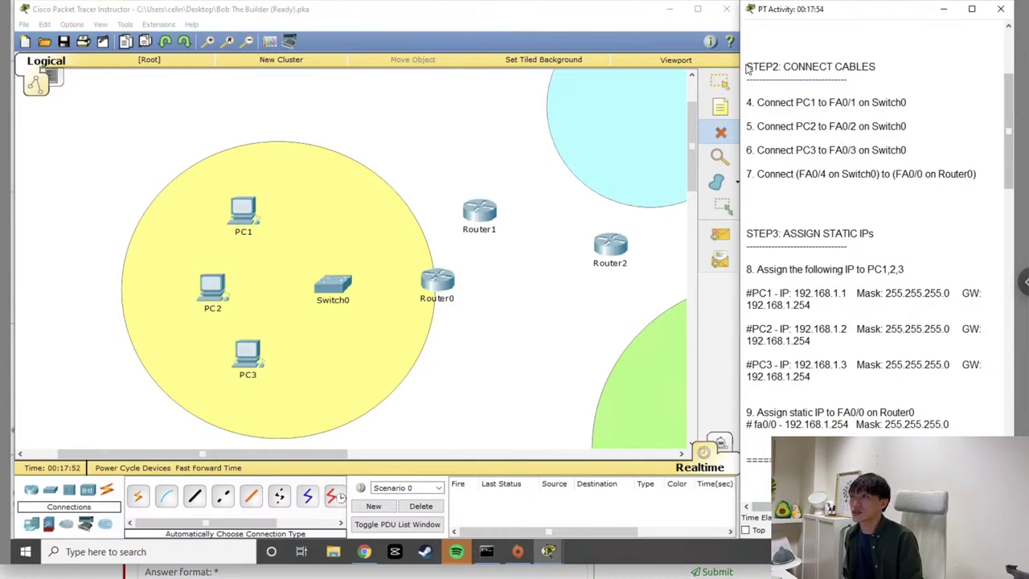
drag(749, 69, 975, 174)
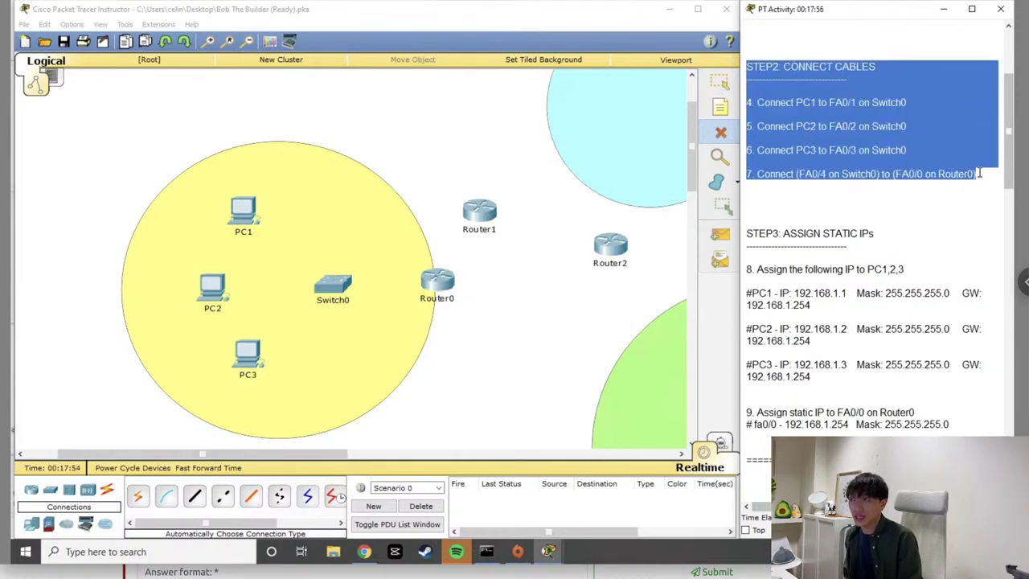
click(976, 177)
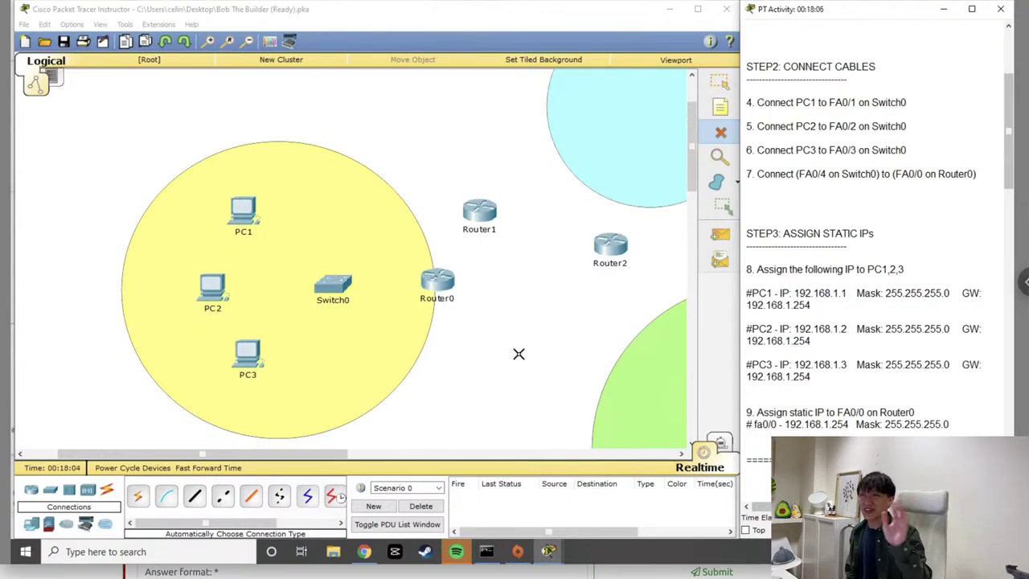
Delete the spare routers Router2 and Router1 and return to selection mode
click(618, 244)
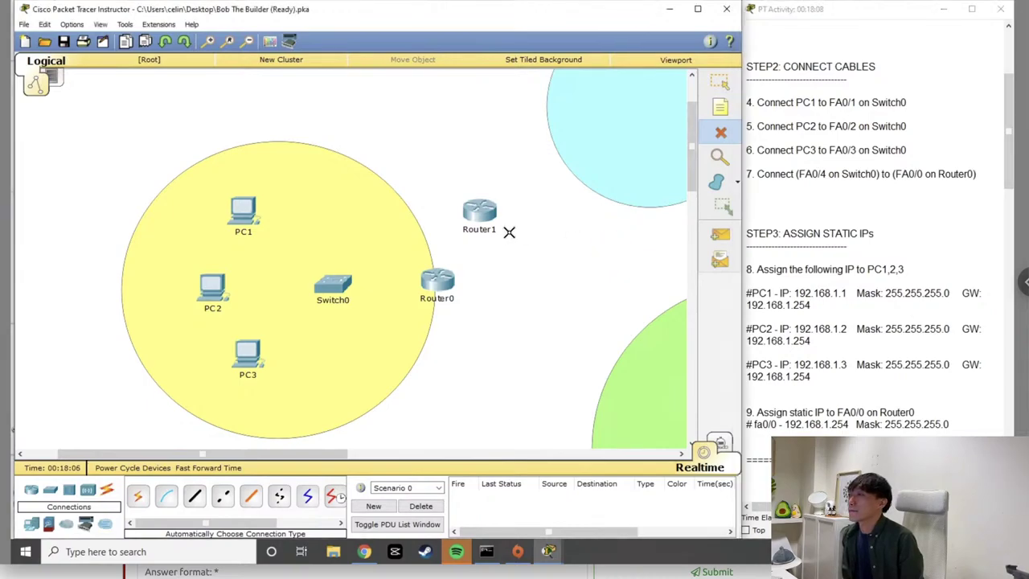
click(480, 210)
click(723, 85)
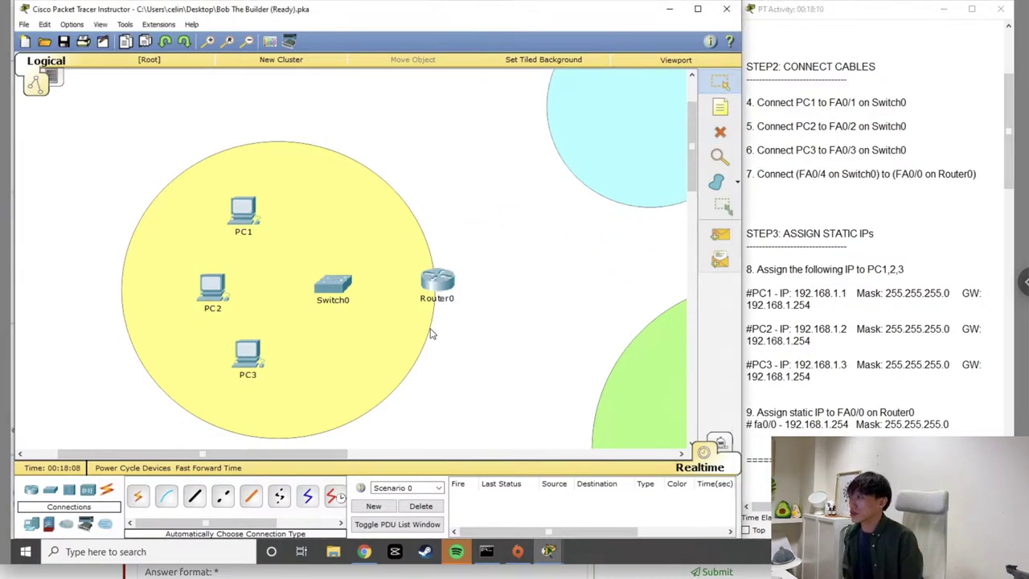
Connect FastEthernet0 on PC1 to FastEthernet0/1 on Switch0 with a copper straight-through cable
drag(141, 452, 142, 452)
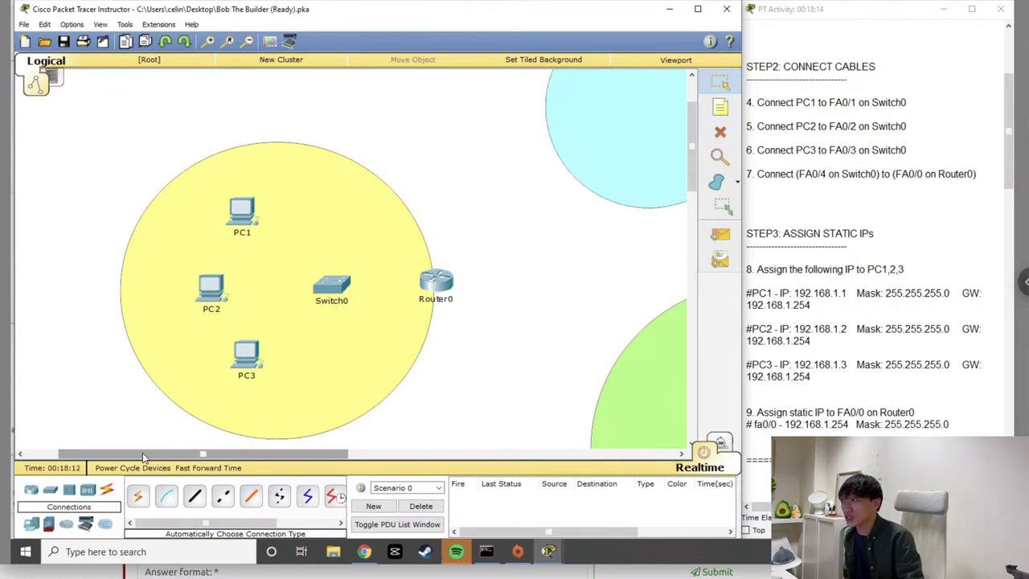
click(195, 498)
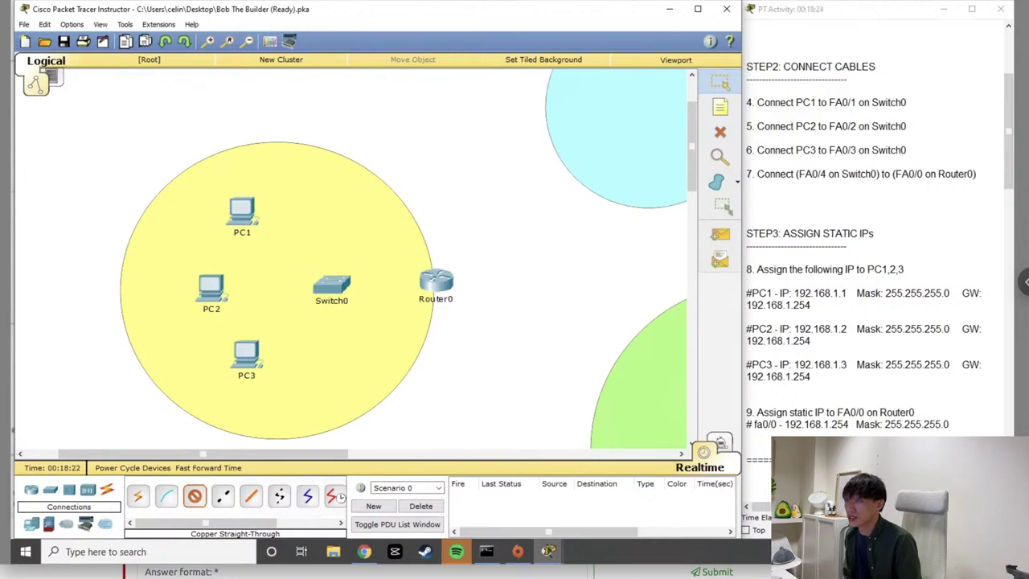
click(174, 498)
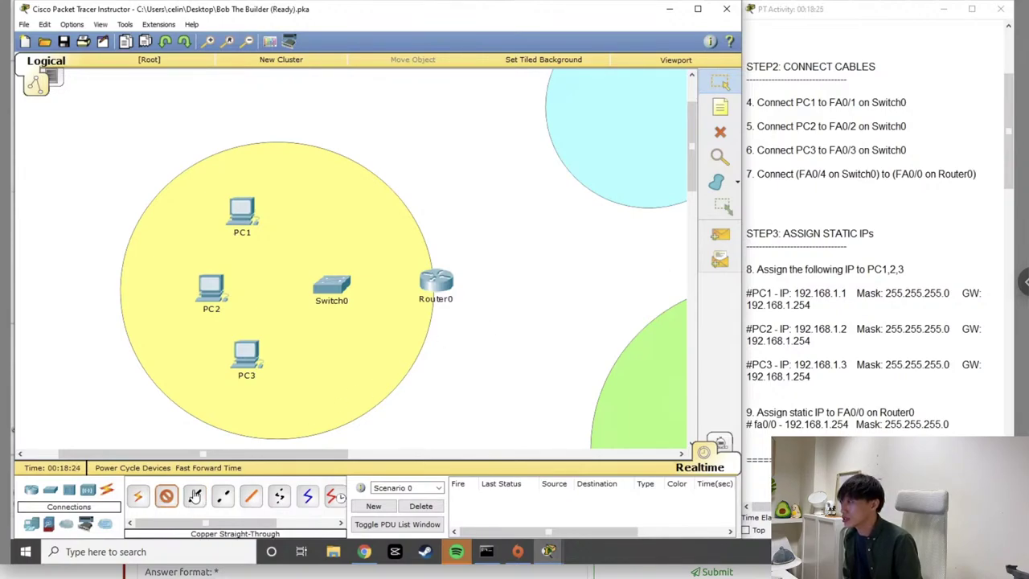
click(198, 497)
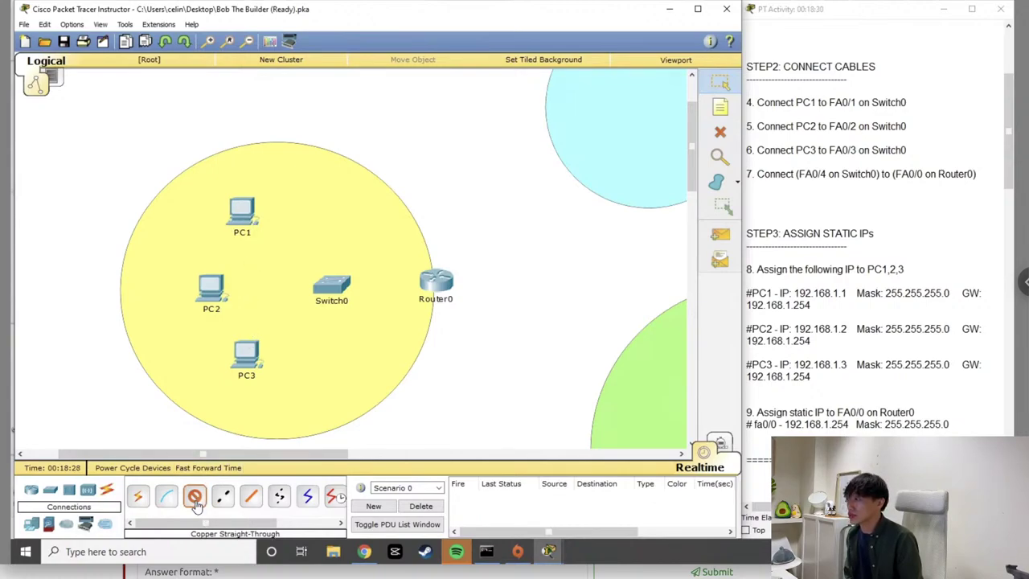
click(245, 212)
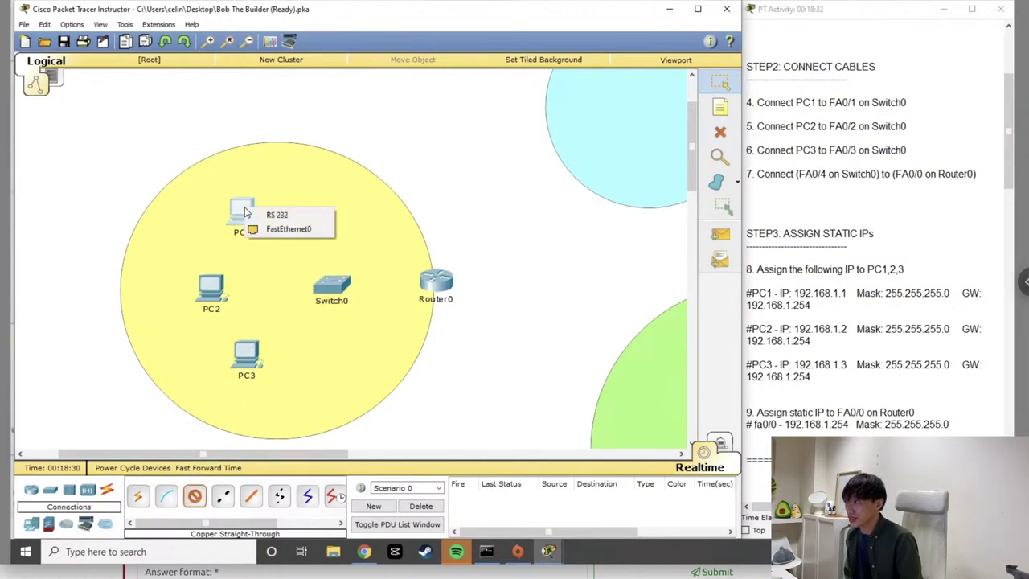
click(296, 230)
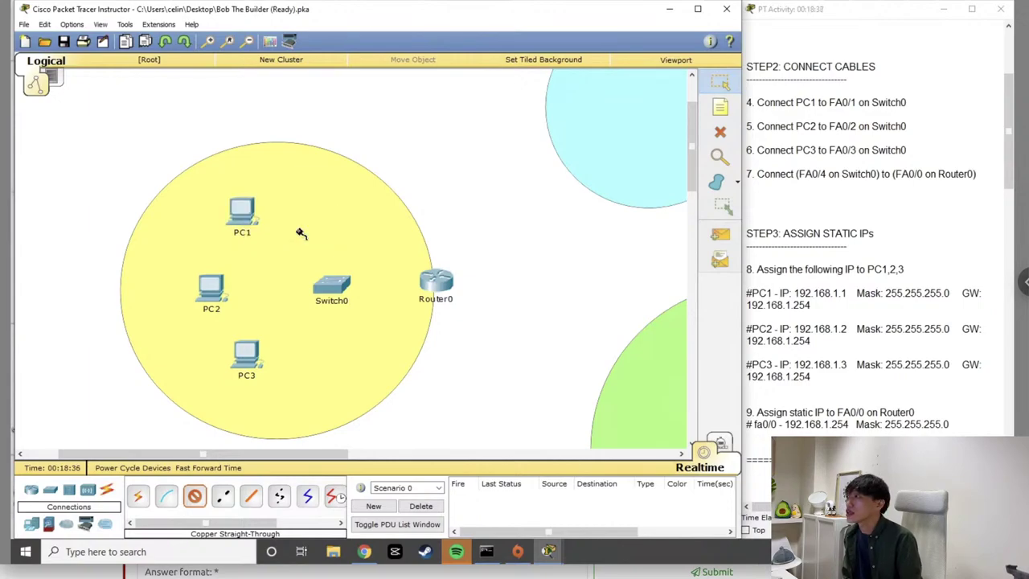
click(335, 287)
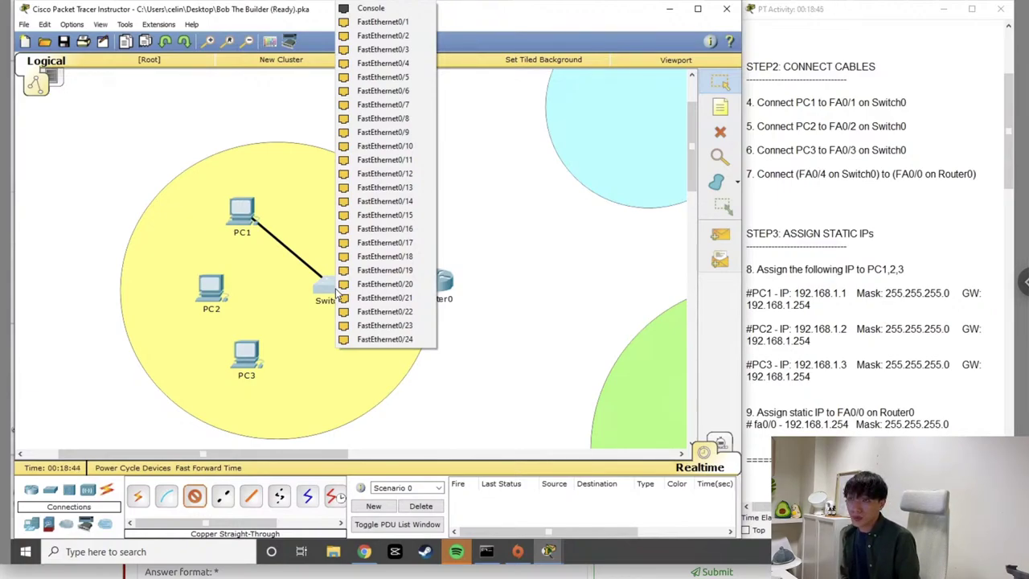
click(397, 23)
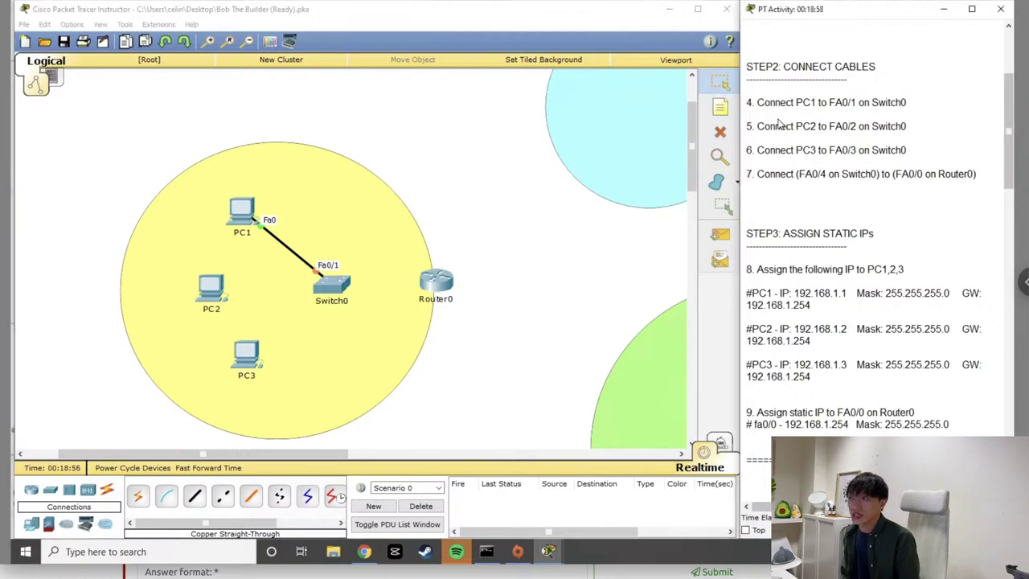
Connect FastEthernet0 on PC2 to FastEthernet0/2 on Switch0 with a copper straight-through cable
drag(757, 126, 911, 126)
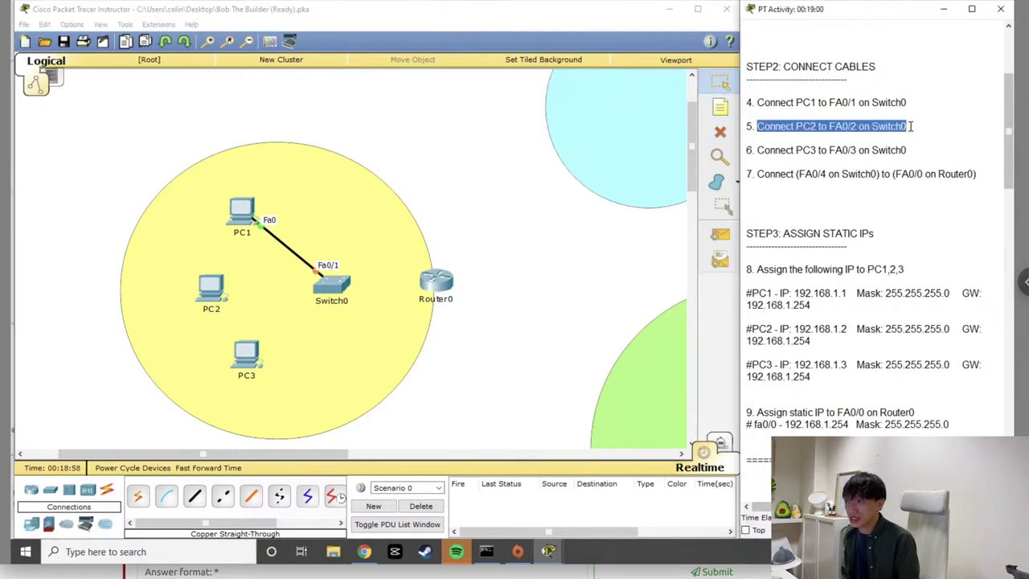
click(197, 497)
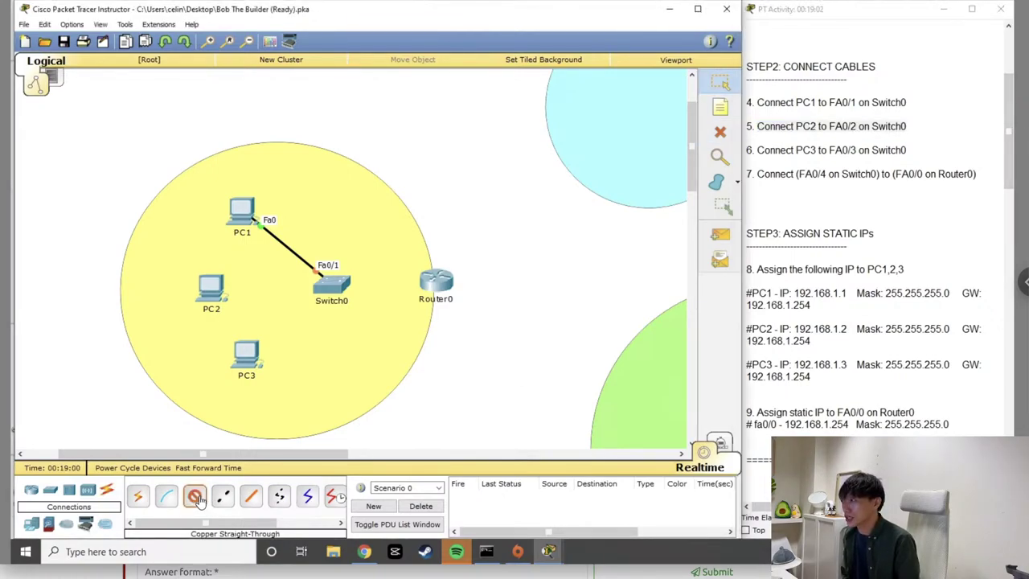
click(214, 293)
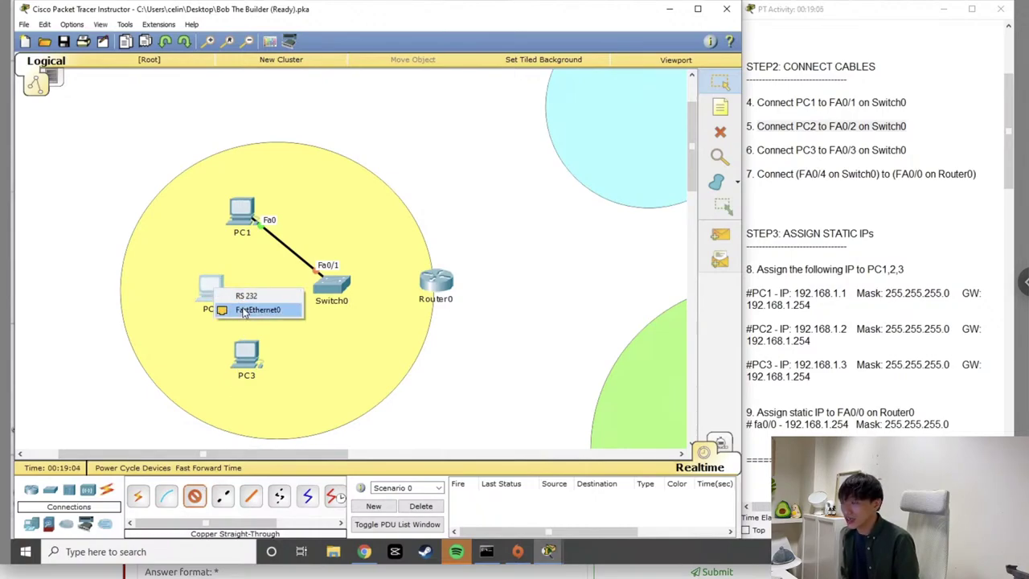
click(244, 311)
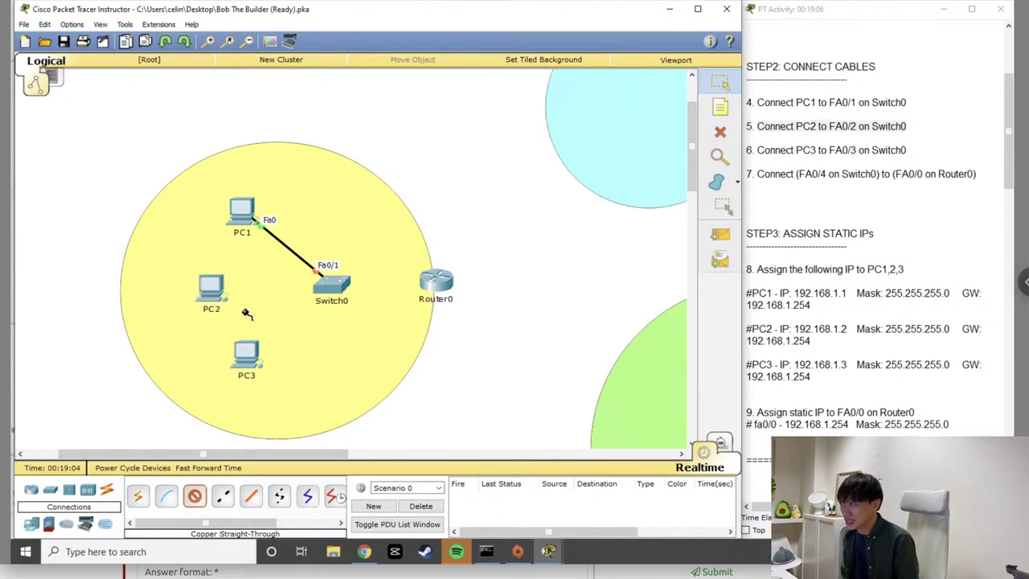
click(326, 285)
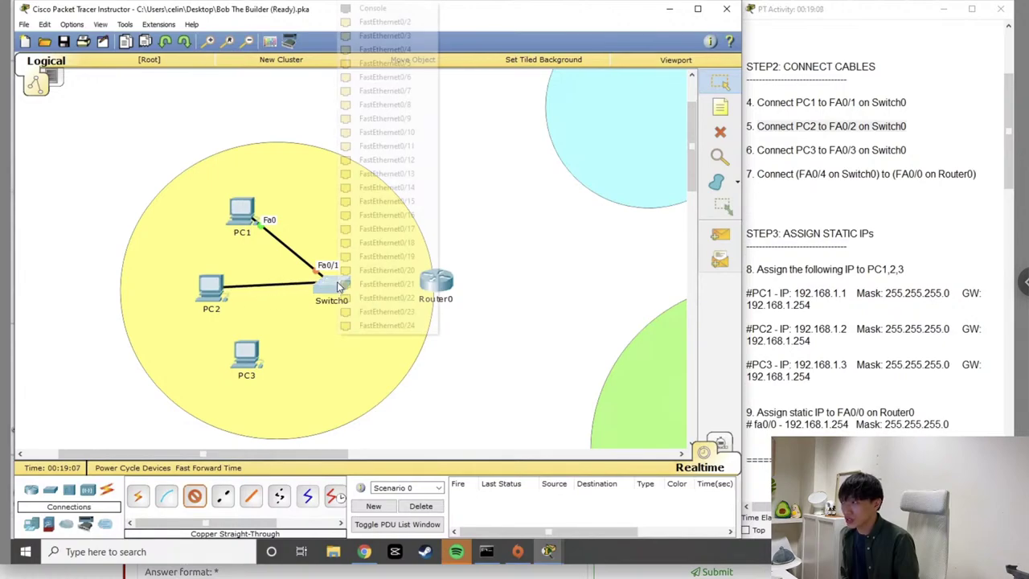
click(410, 27)
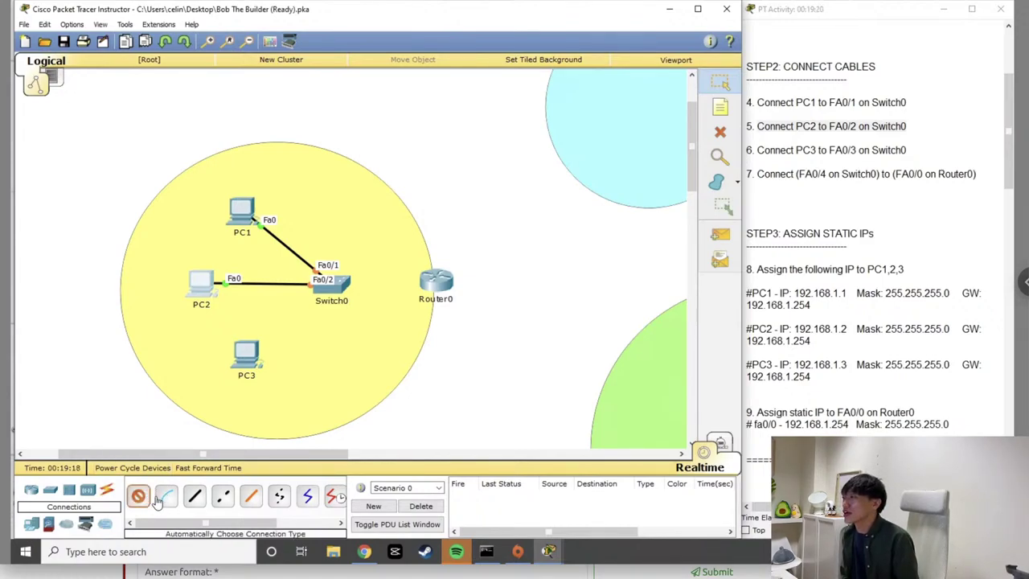
Connect FastEthernet0 on PC3 to FastEthernet0/3 on Switch0 with a copper straight-through cable
click(194, 495)
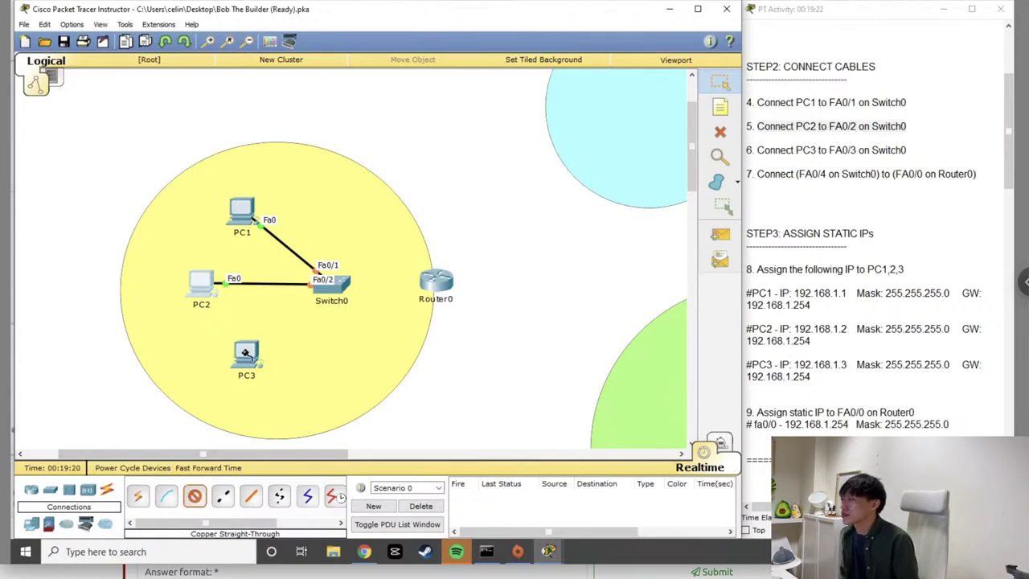
click(245, 353)
click(285, 371)
click(328, 294)
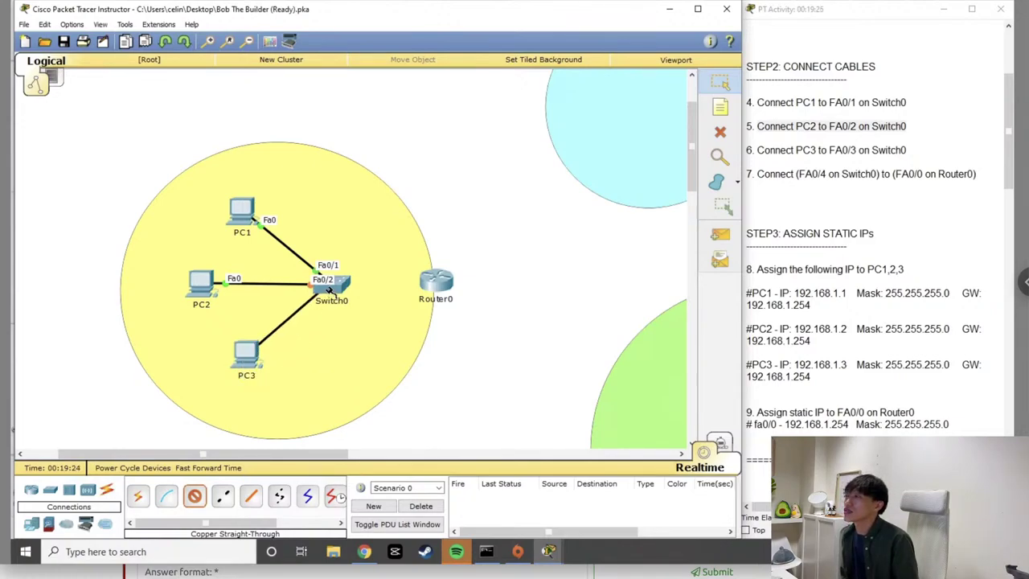
click(329, 291)
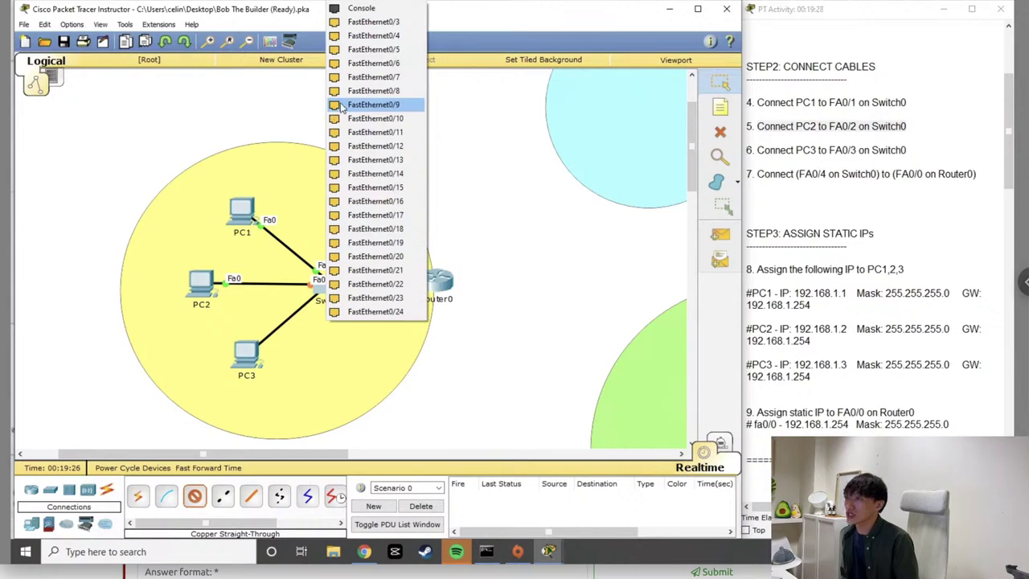
click(382, 23)
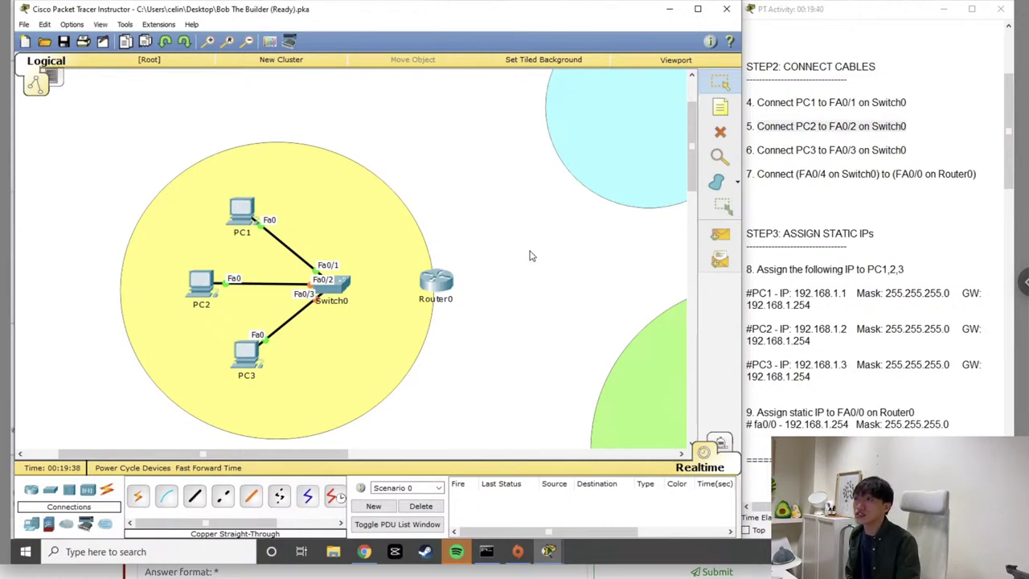
Following instruction 7, connect FastEthernet0/4 on Switch0 to FastEthernet0/0 on Router0 with a copper straight-through cable
click(827, 172)
double_click(763, 173)
drag(849, 174, 957, 173)
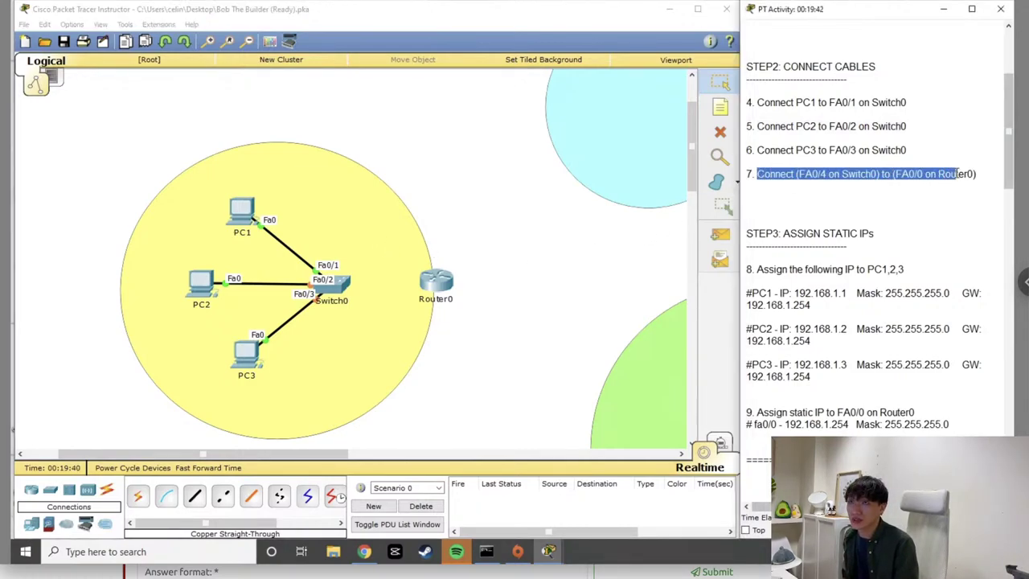
click(201, 496)
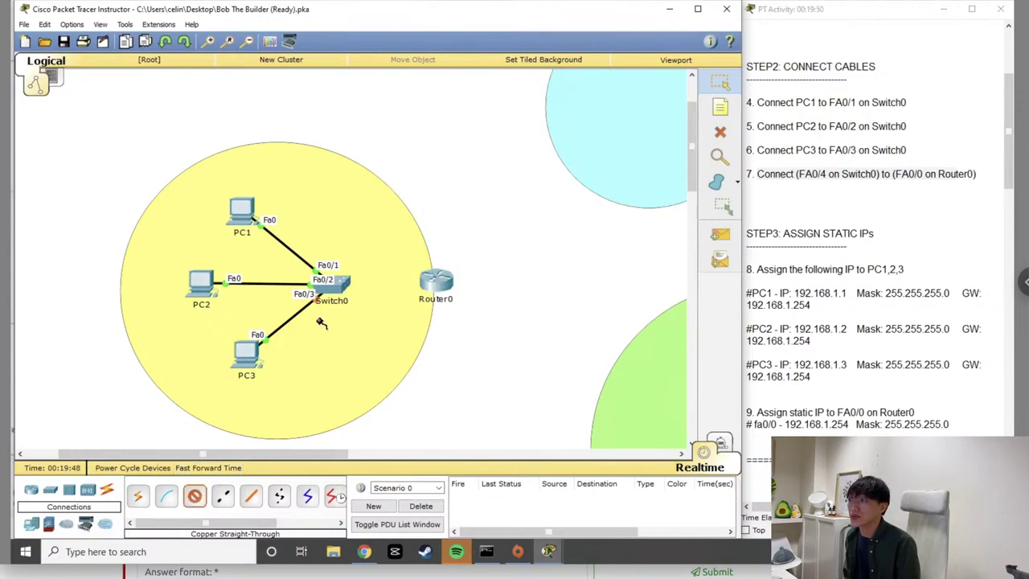
click(343, 287)
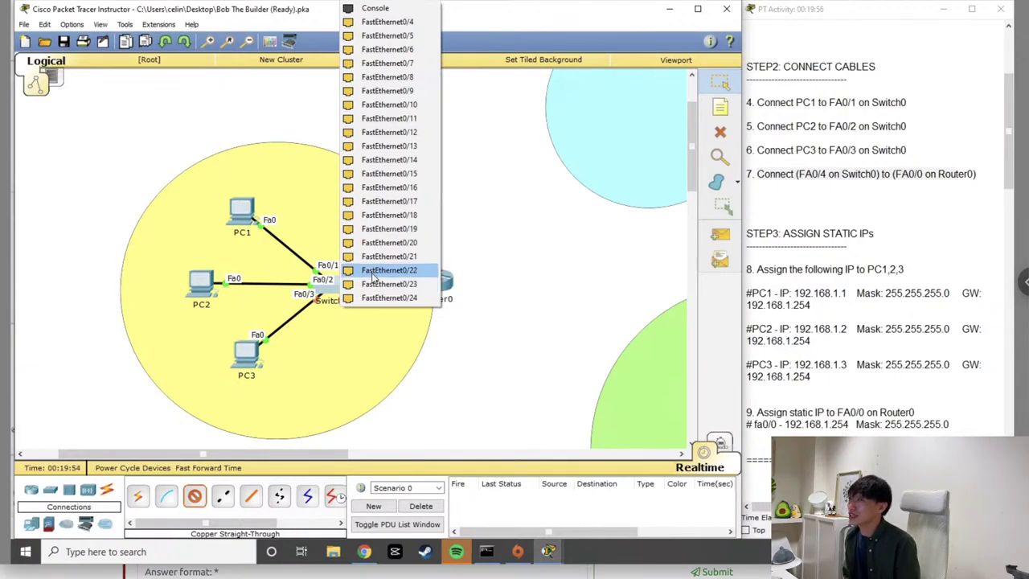
click(412, 24)
click(432, 280)
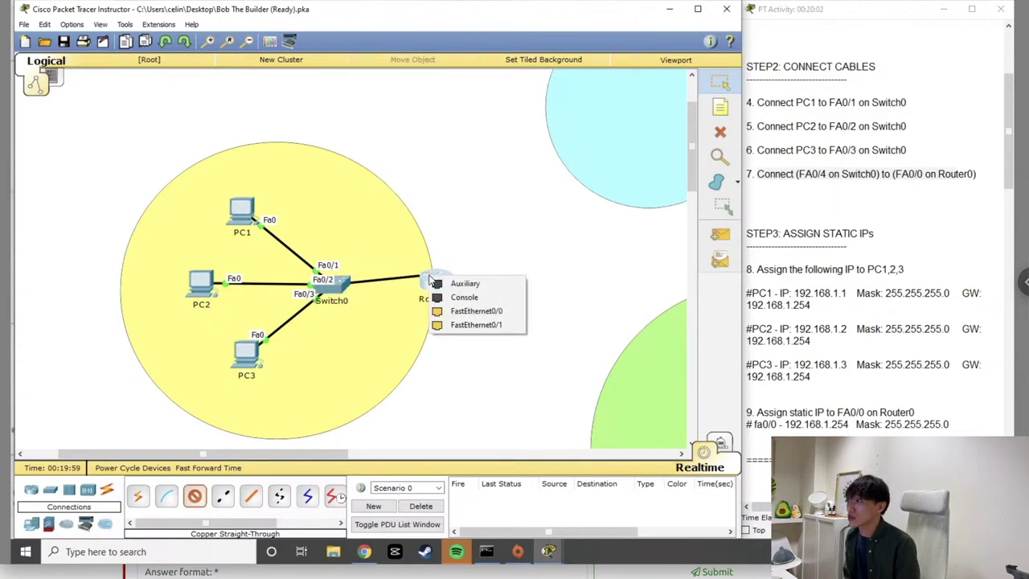
click(495, 317)
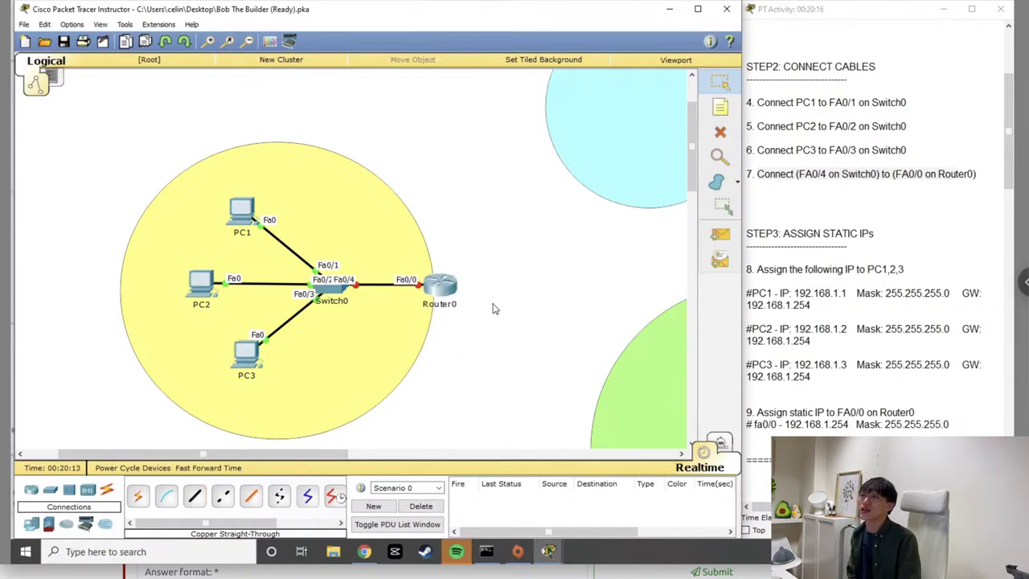
Check the activity results, examine the assessment items for the PC links and score, and return to the workspace
click(865, 229)
scroll(863, 229, up, 2)
scroll(863, 227, down, 1)
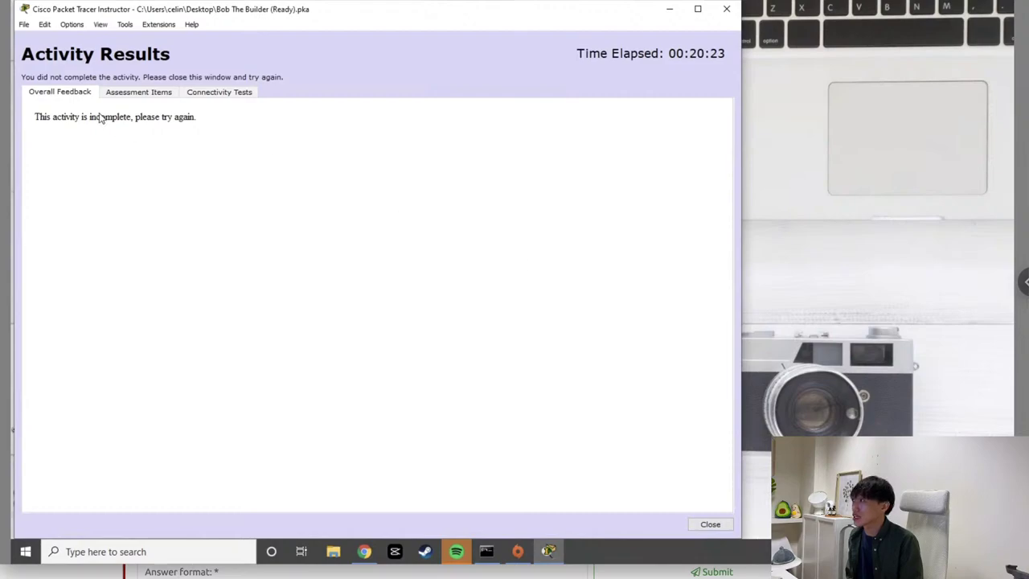
click(125, 92)
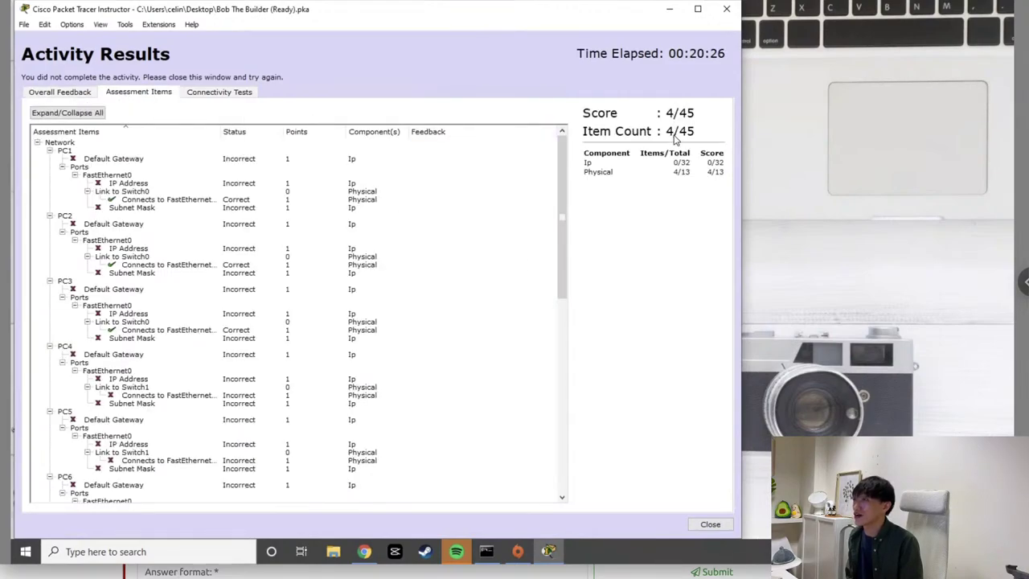
scroll(165, 233, down, 1)
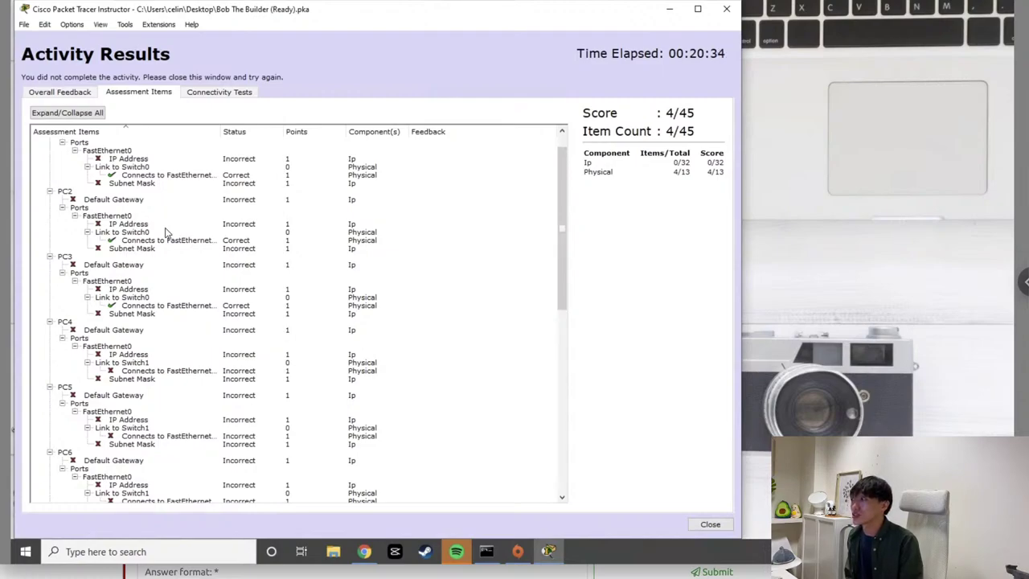
scroll(172, 233, down, 1)
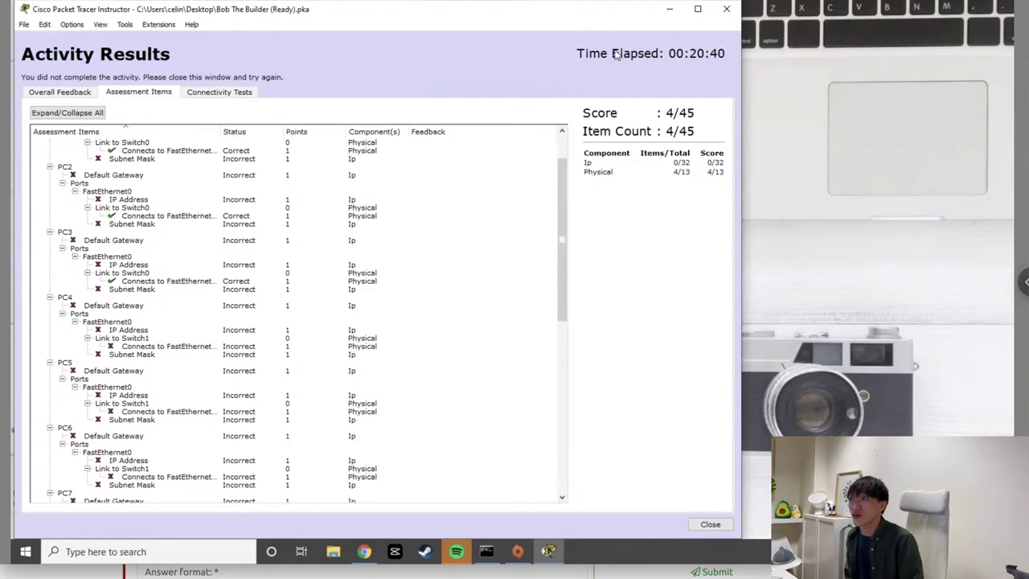
click(726, 9)
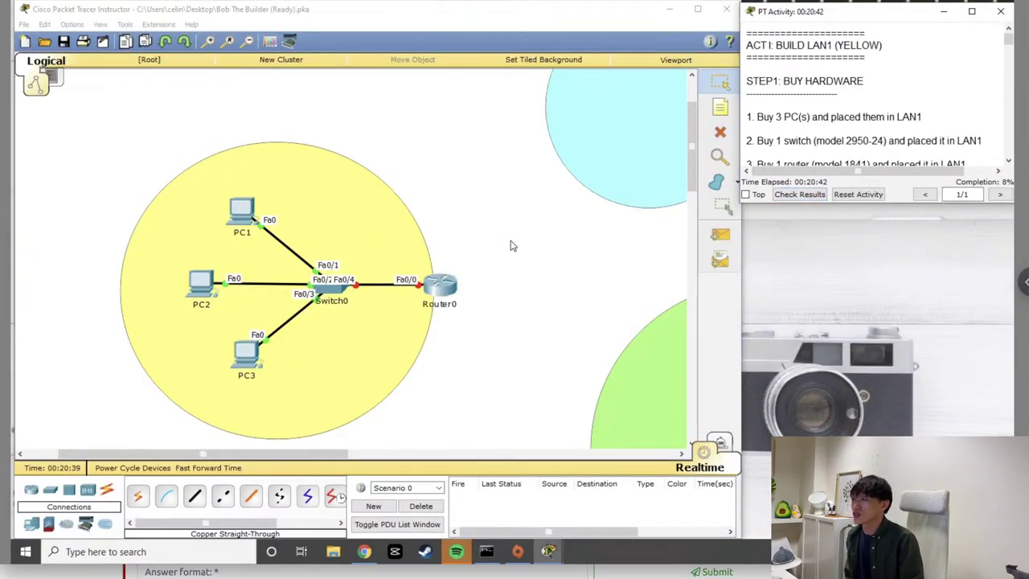
Enlarge the activity instructions window so the whole STEP3 static IP section can be read
scroll(512, 246, down, 2)
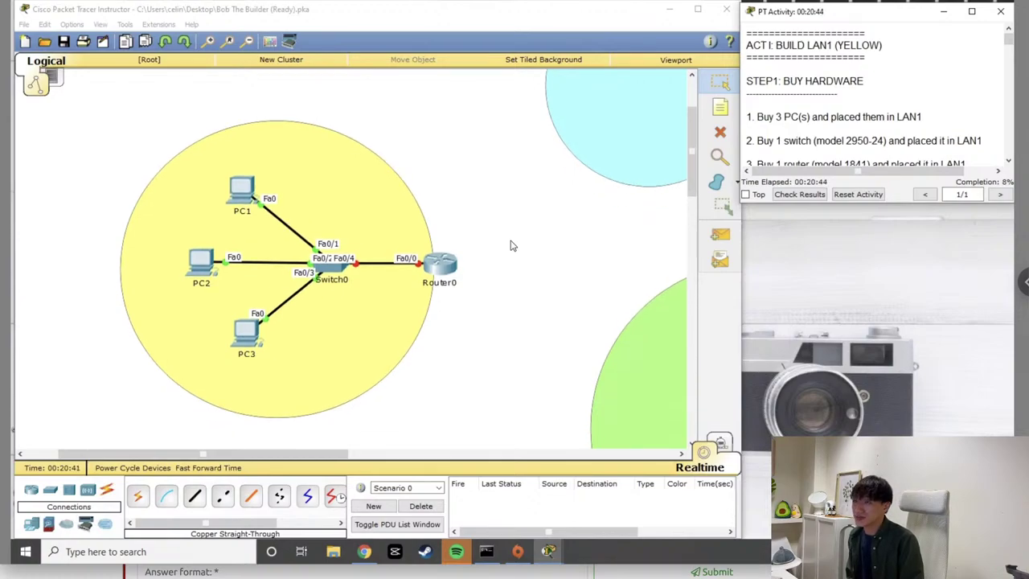
scroll(802, 119, down, 3)
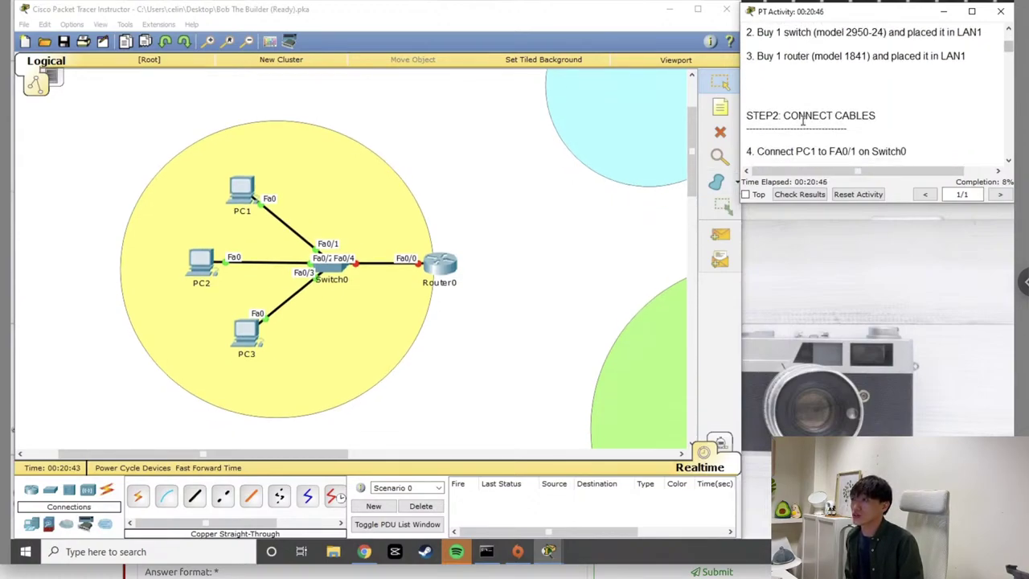
scroll(802, 118, down, 7)
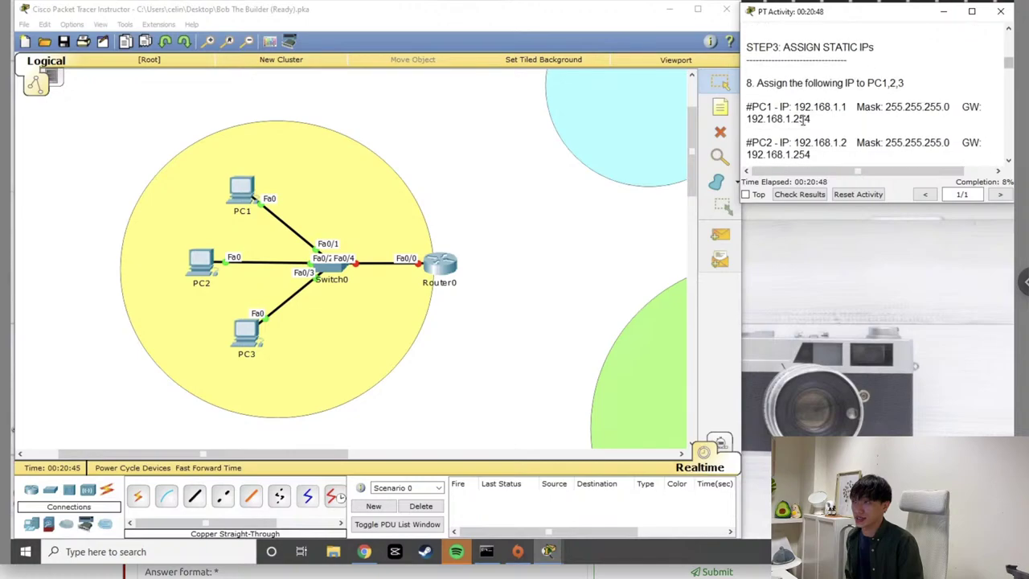
drag(821, 176, 821, 508)
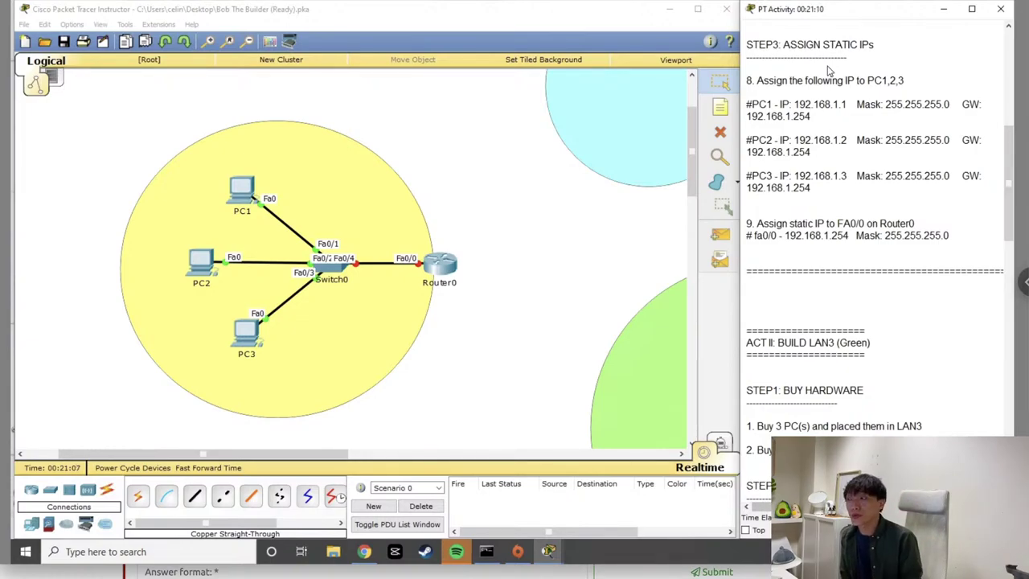
scroll(828, 72, down, 1)
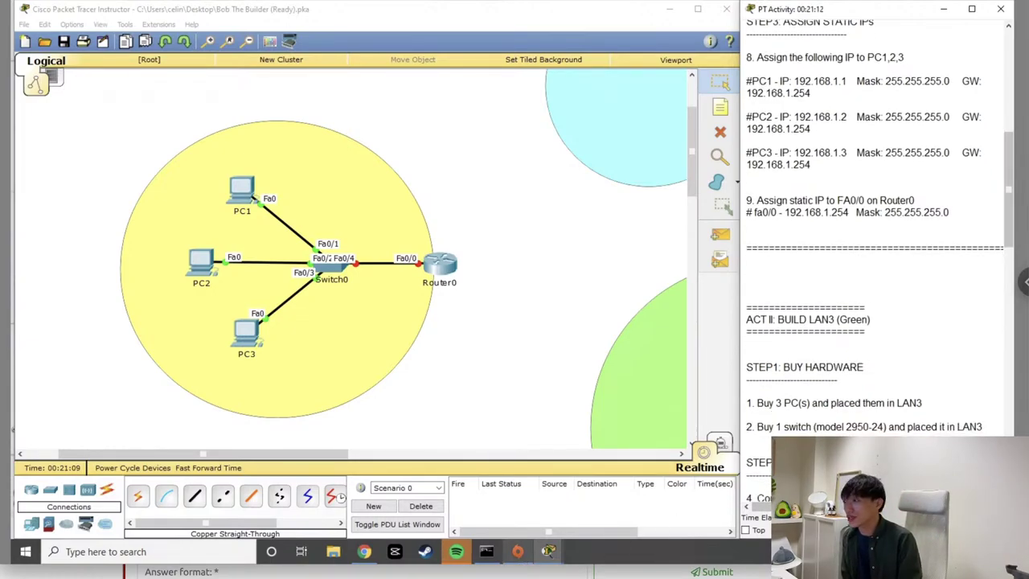
Review the STEP3 instructions for the IP address, mask and gateway each LAN1 PC needs, starting with PC1
mouse_move(517, 552)
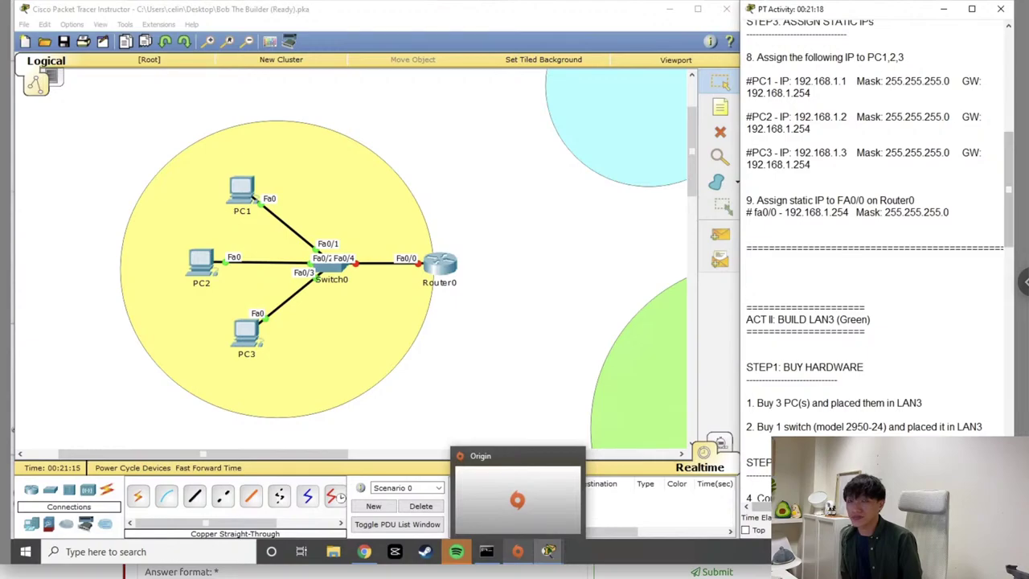
click(462, 357)
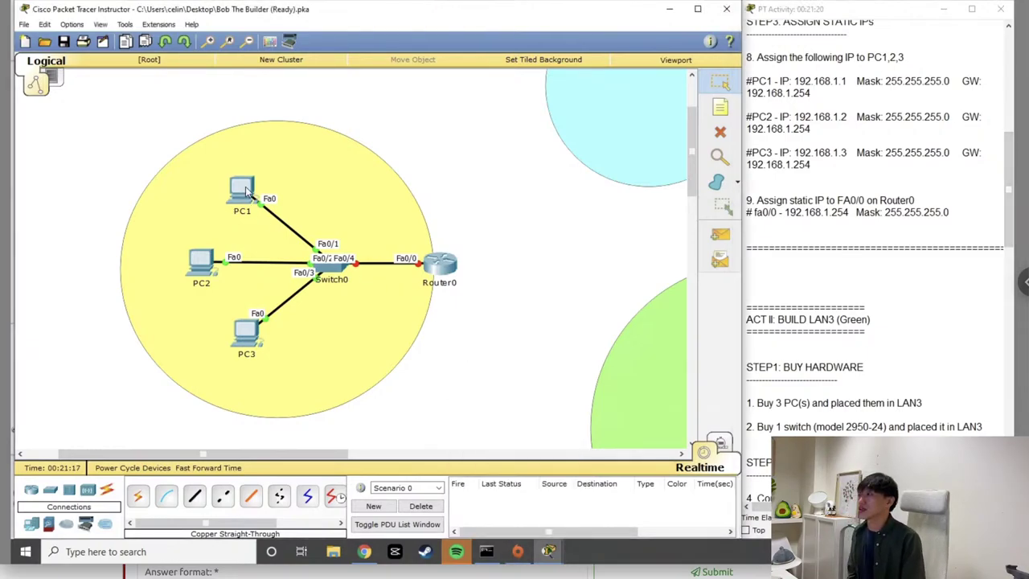
click(928, 182)
scroll(835, 102, up, 1)
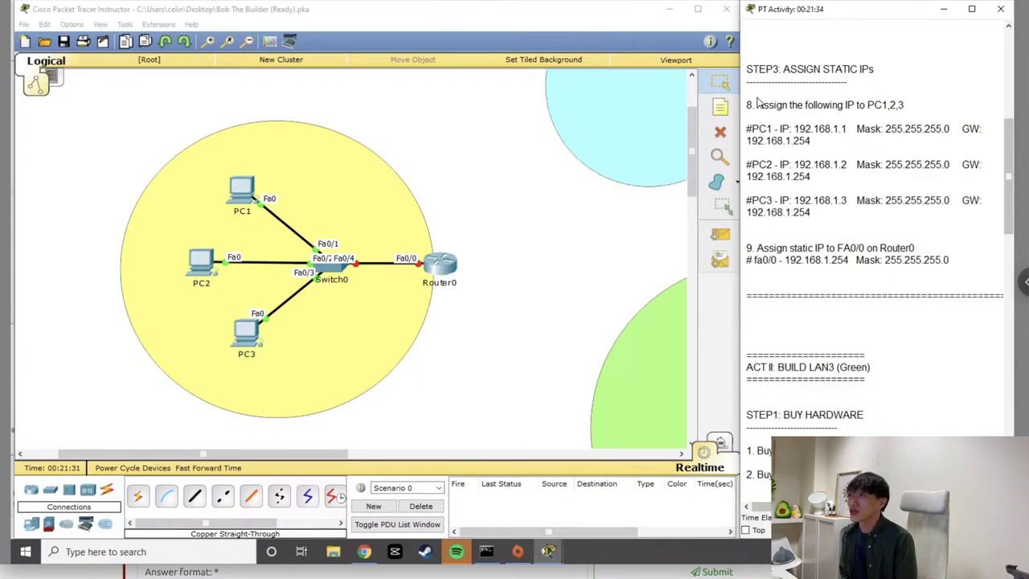
drag(756, 103, 819, 211)
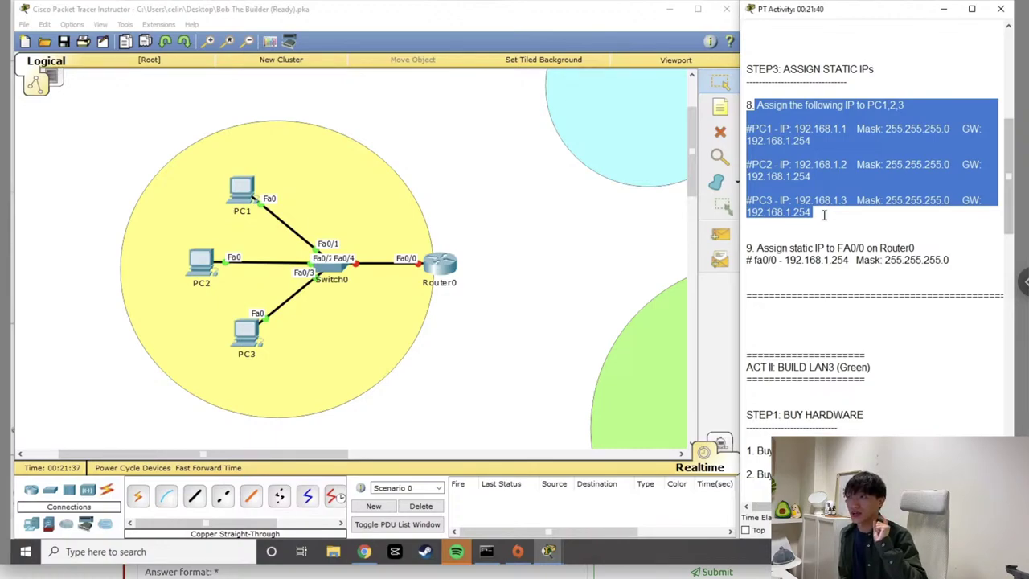
click(824, 215)
drag(748, 129, 817, 140)
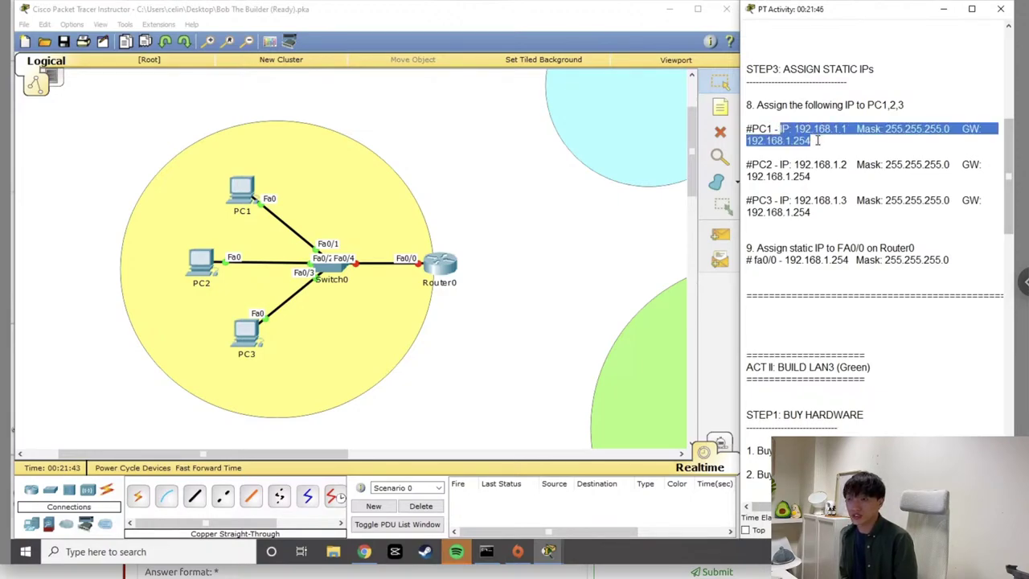
Open PC1's device window, move it clear of the instructions, and inspect the physical device view at different zoom levels
click(138, 142)
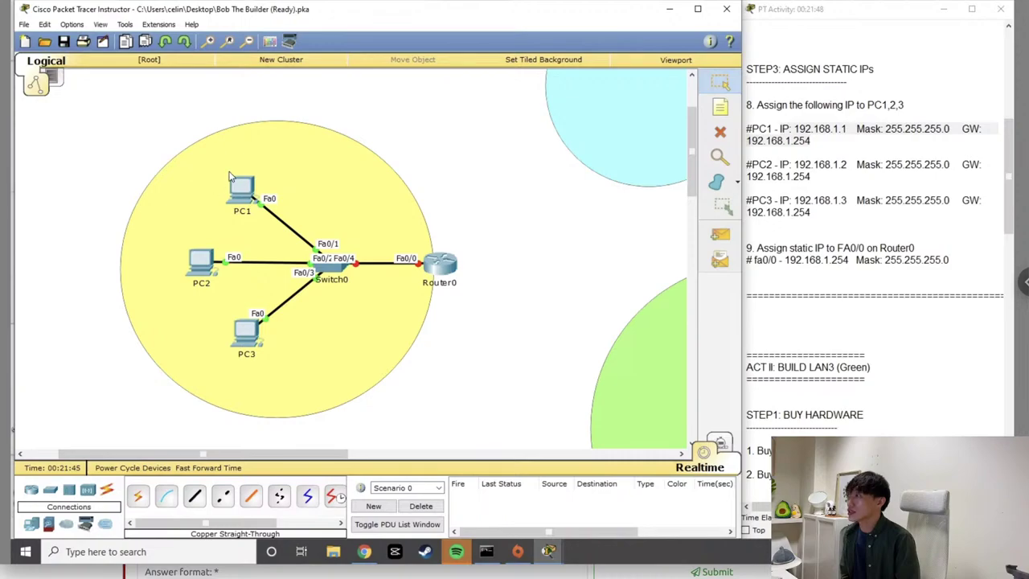
click(240, 184)
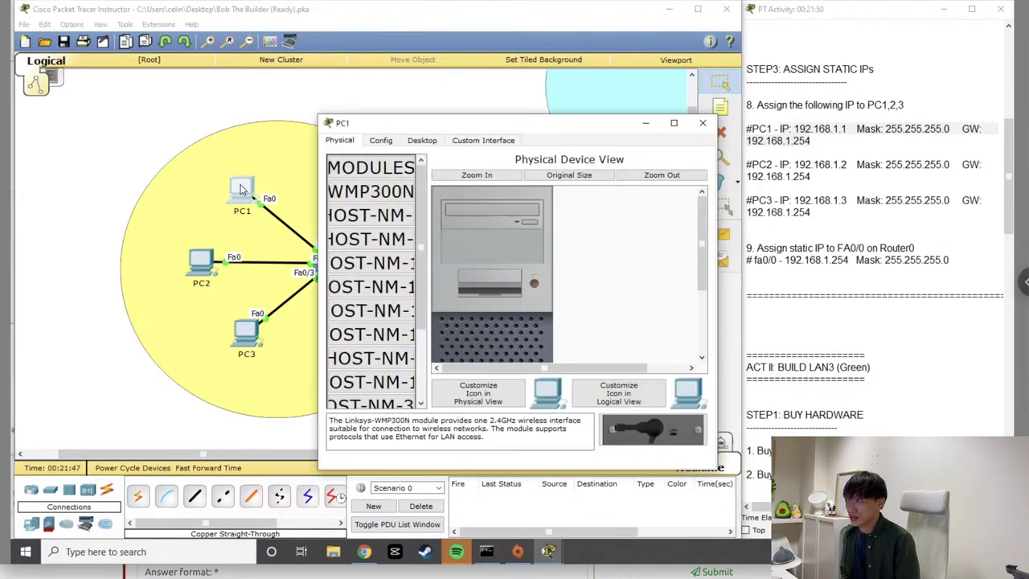
drag(396, 131, 255, 100)
scroll(440, 230, down, 6)
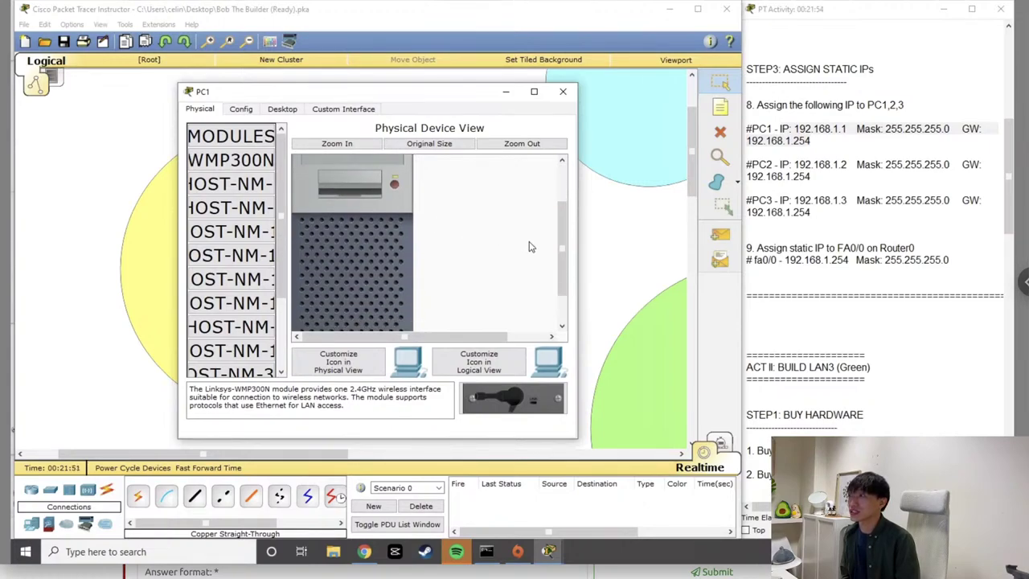
click(336, 143)
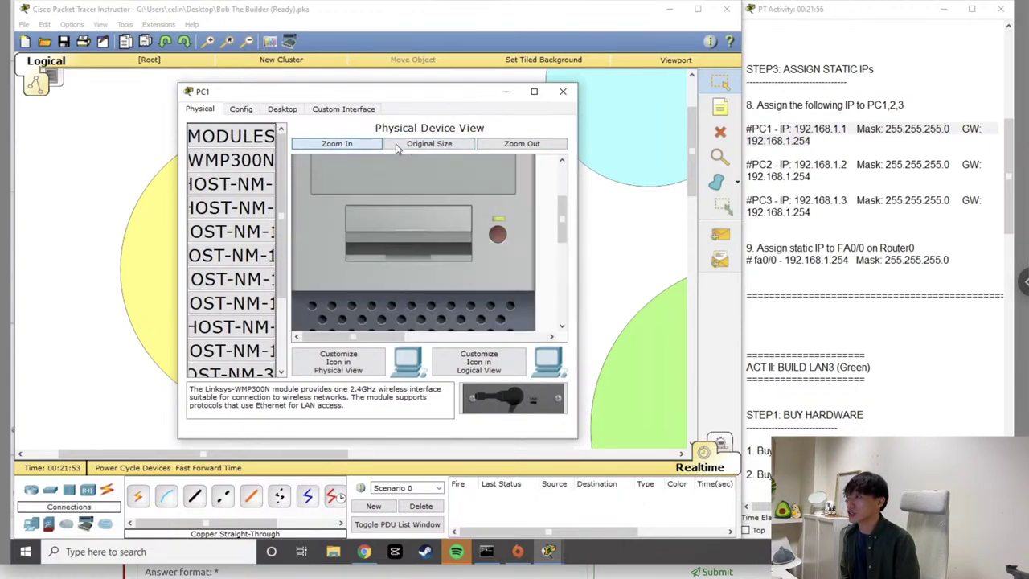
click(521, 143)
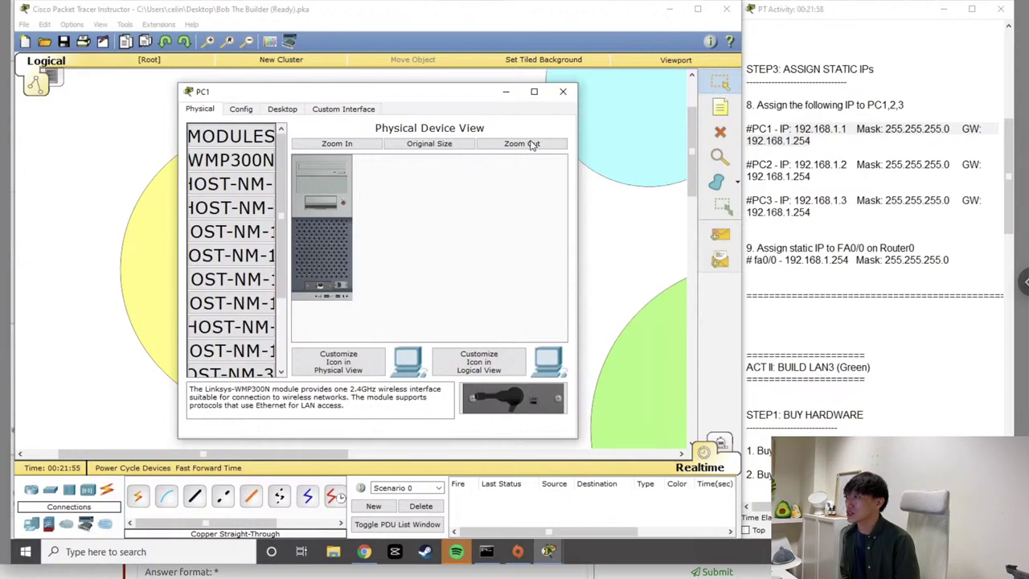
Enlarge PC1's physical device view and inspect the whole case, from the drive bays down to the ports
click(363, 144)
scroll(382, 230, down, 2)
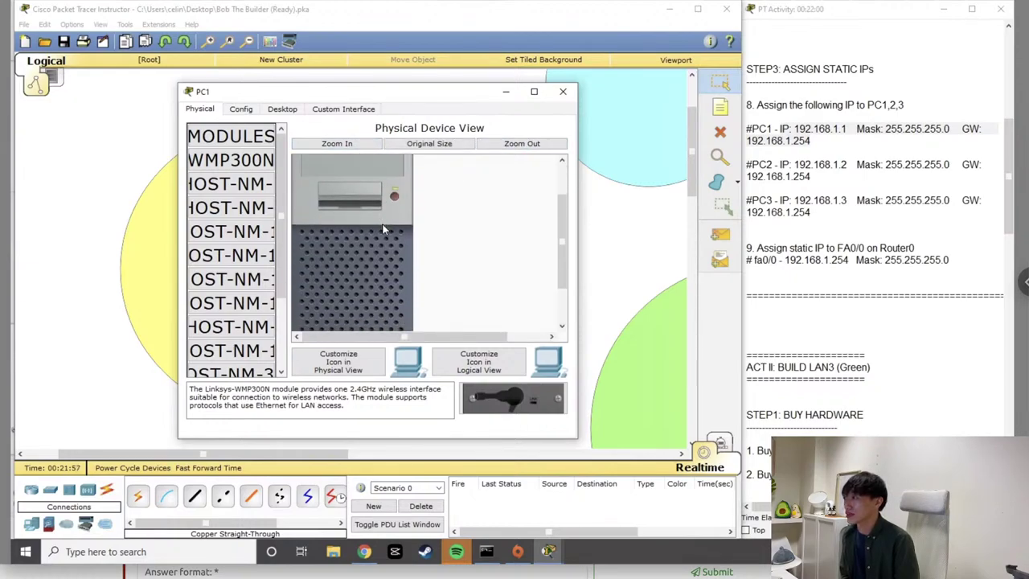
scroll(383, 230, down, 1)
scroll(396, 231, down, 2)
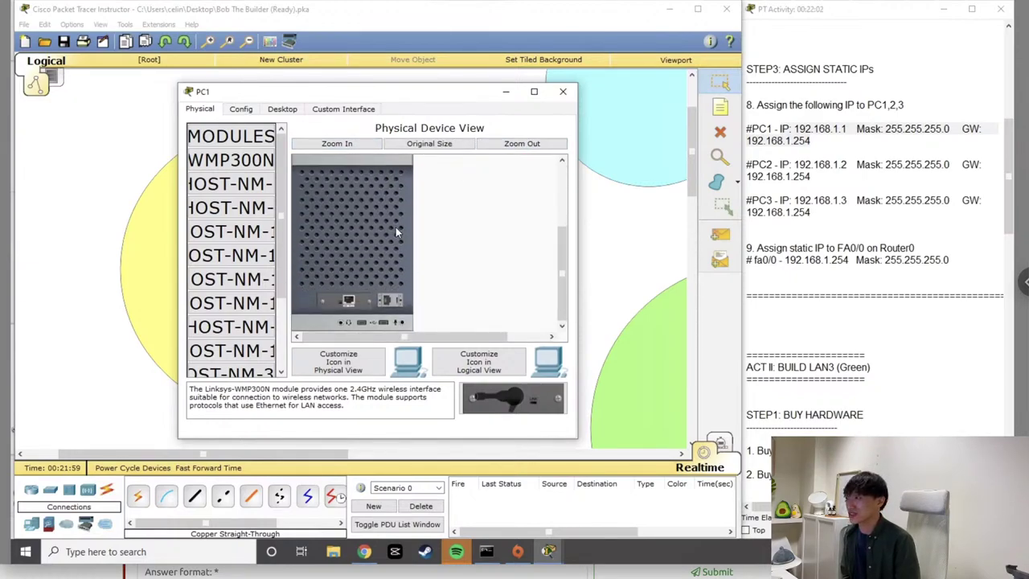
scroll(395, 232, up, 4)
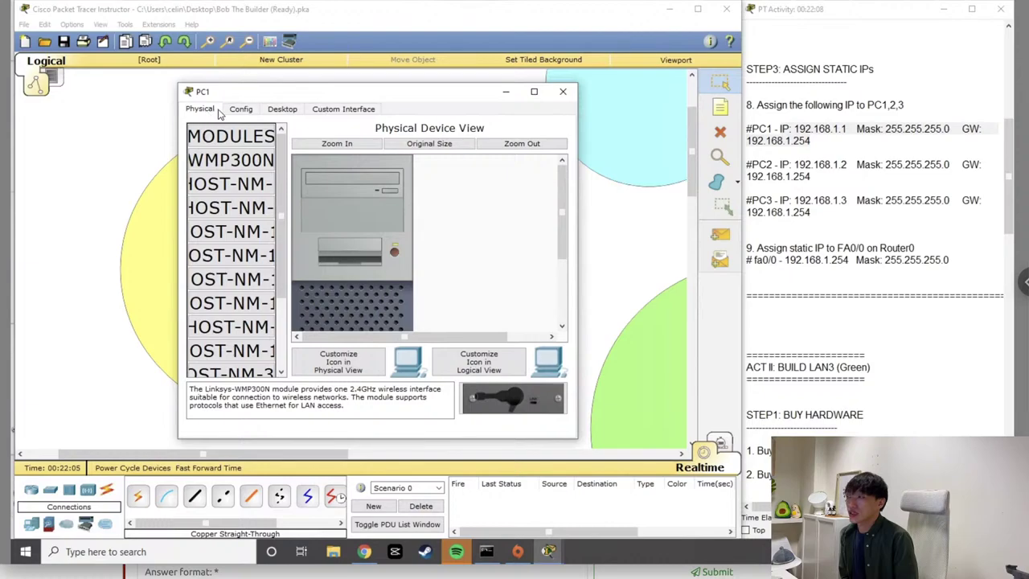
Open PC1's IP configuration and compare the DHCP and Static modes, leaving the IPv4 settings on Static
click(283, 111)
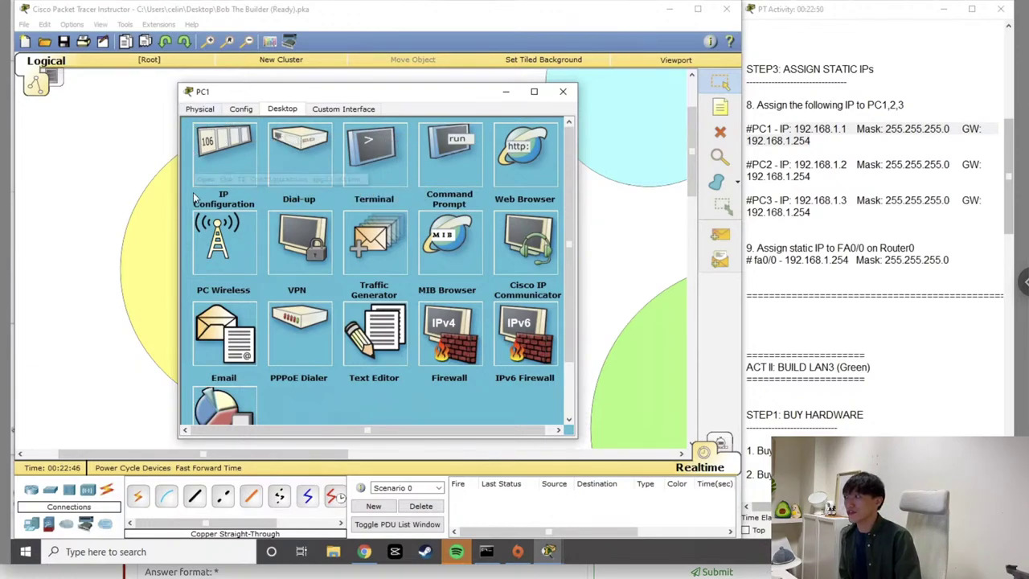
click(247, 167)
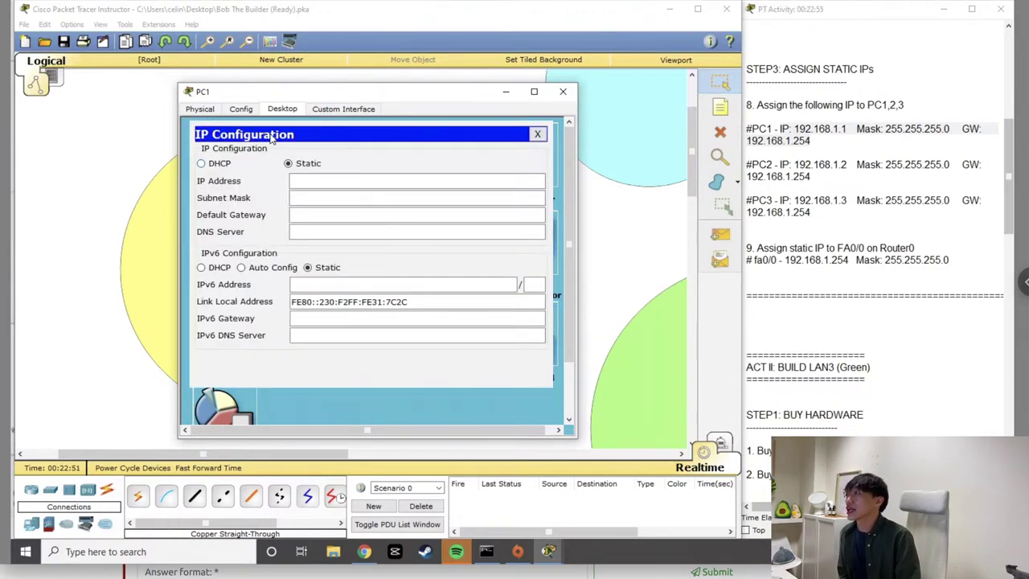
click(230, 167)
click(291, 165)
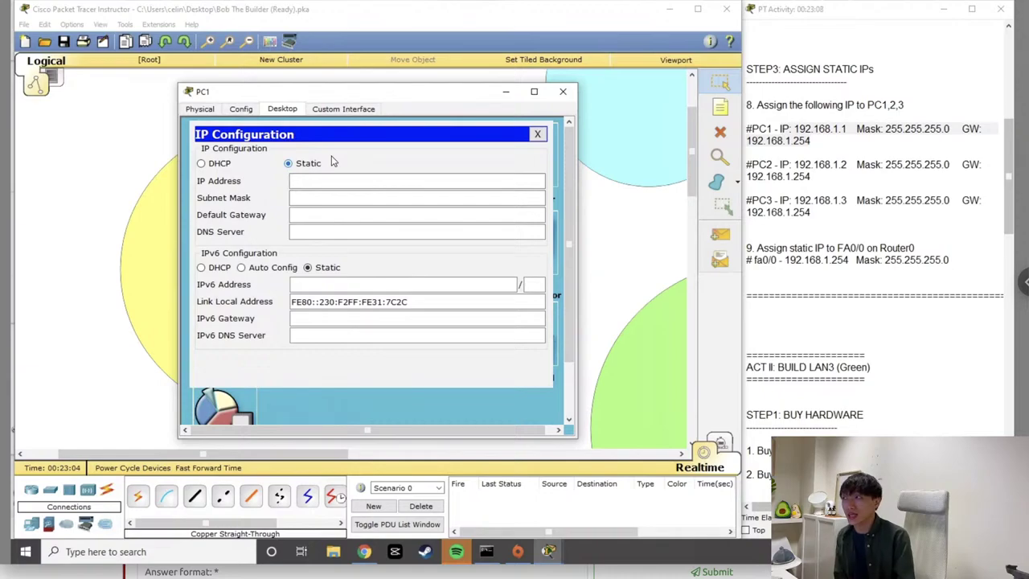
click(347, 180)
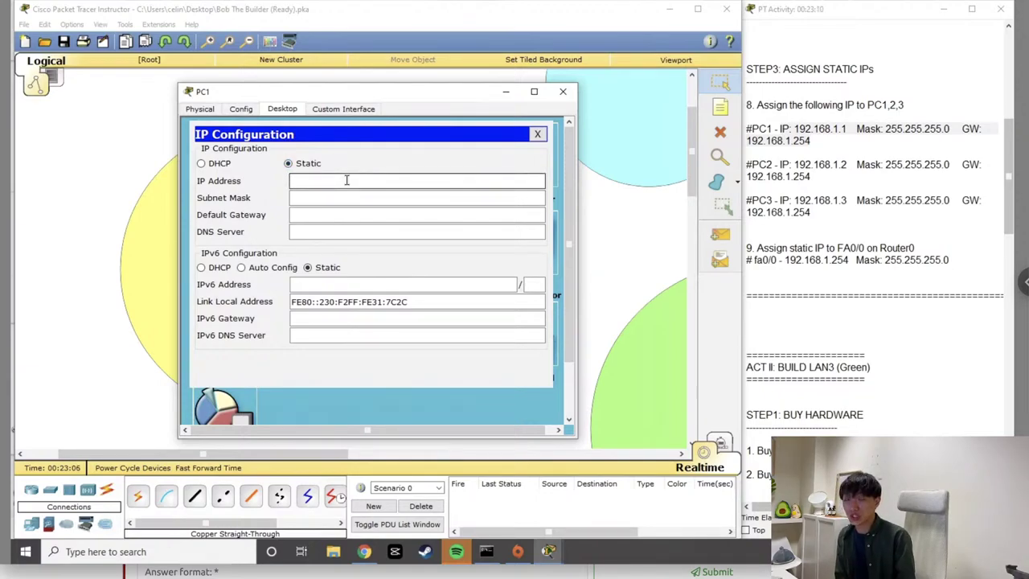
click(218, 163)
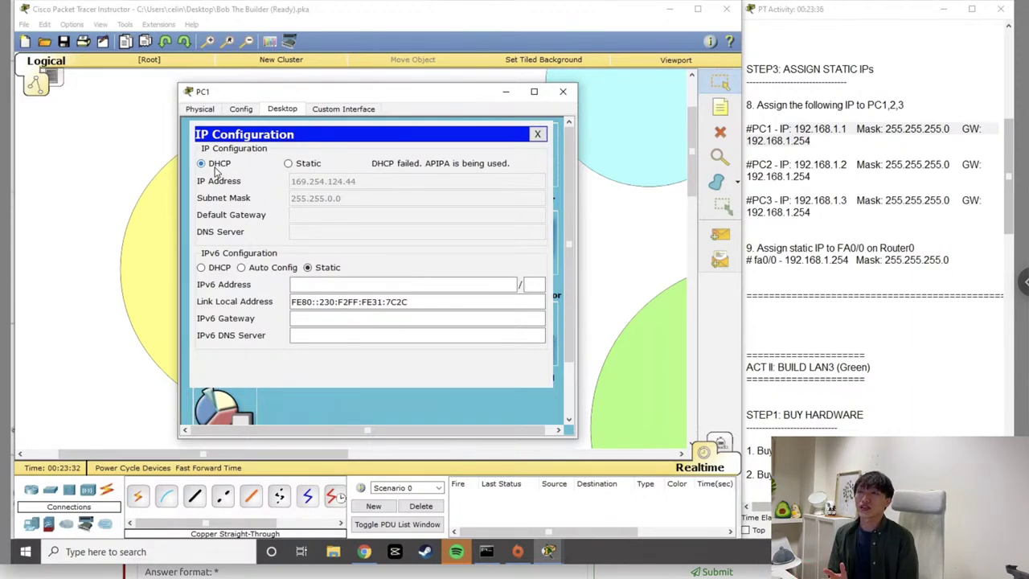
click(290, 164)
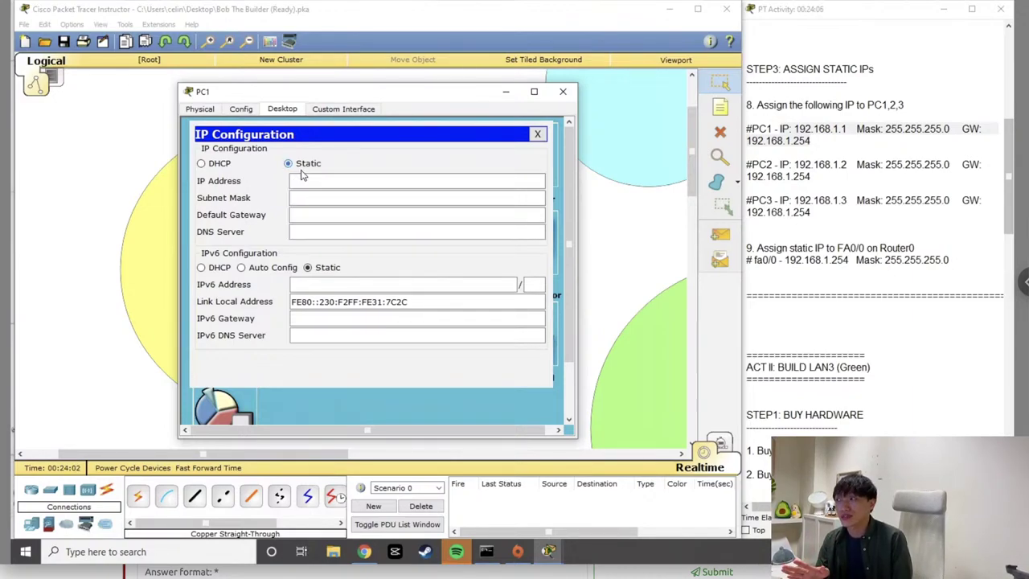
Set PC1's static IP address to 192.168.1.1, as given in its line of the STEP3 instructions
click(419, 180)
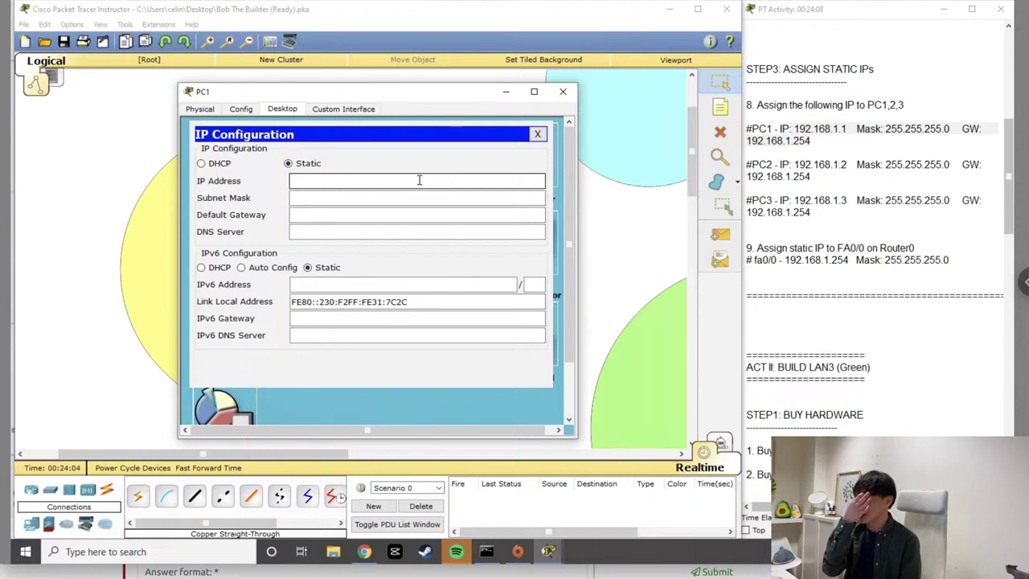
click(797, 129)
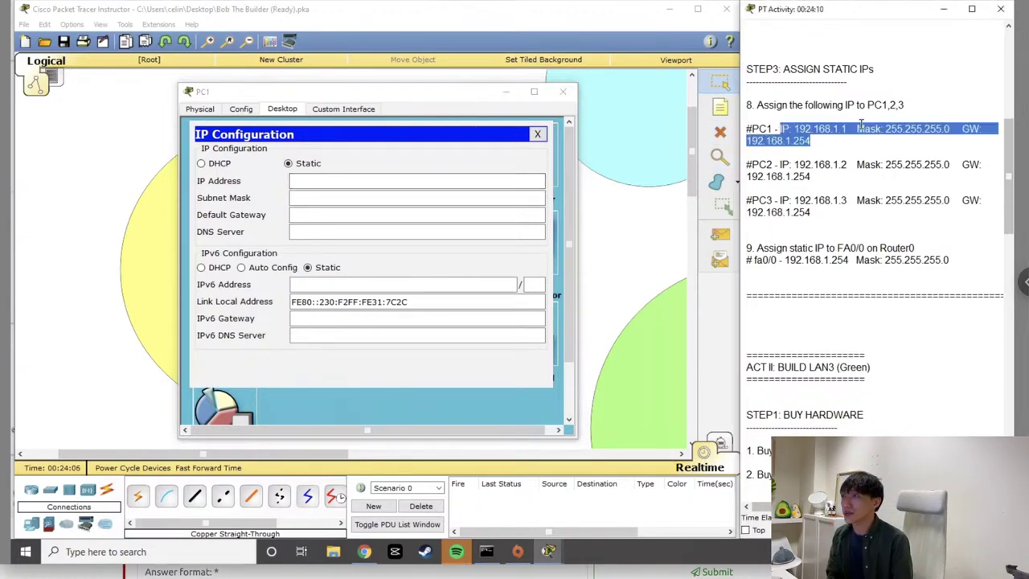
drag(795, 129, 850, 127)
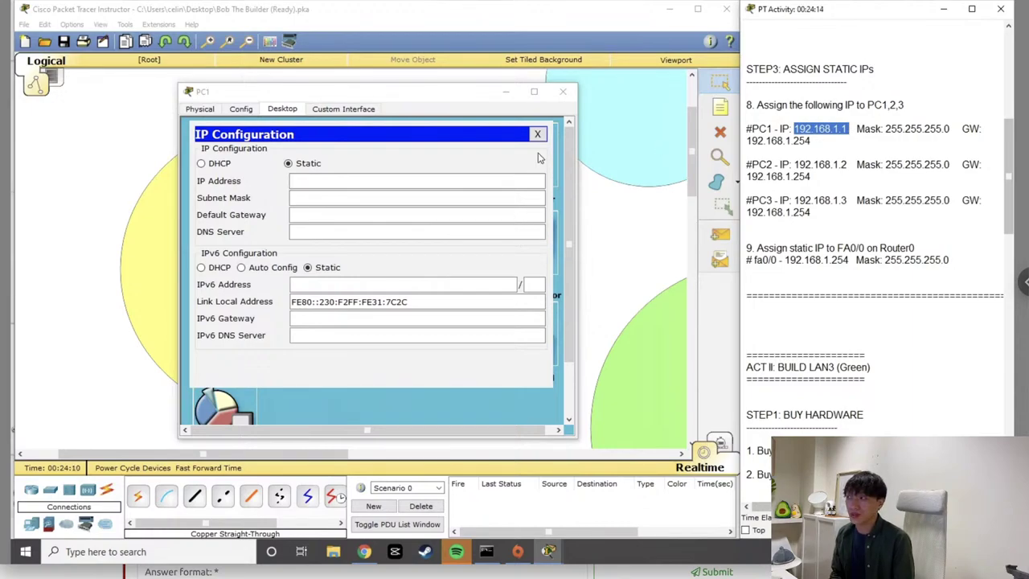
click(480, 181)
click(480, 182)
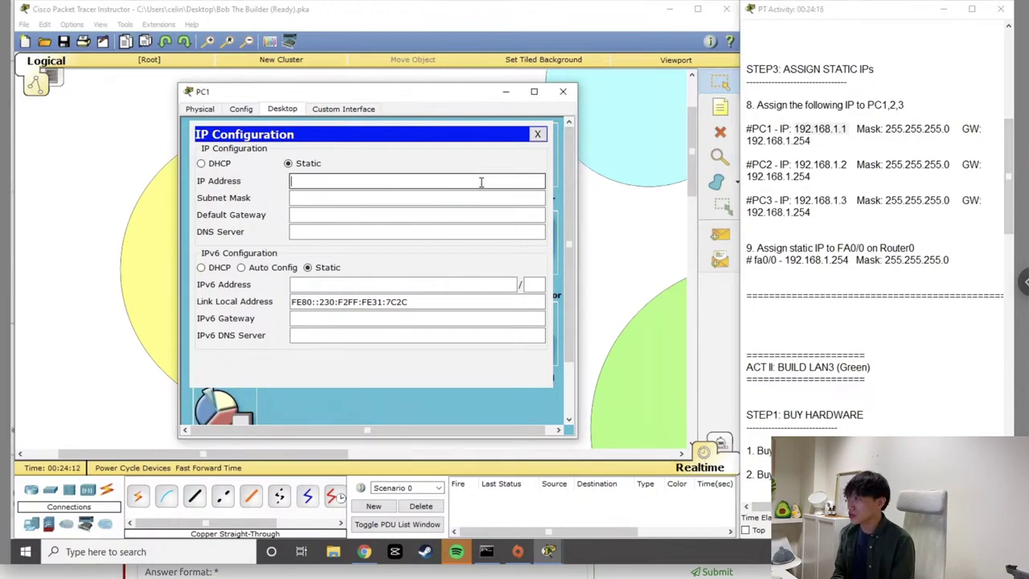
text(192.16)
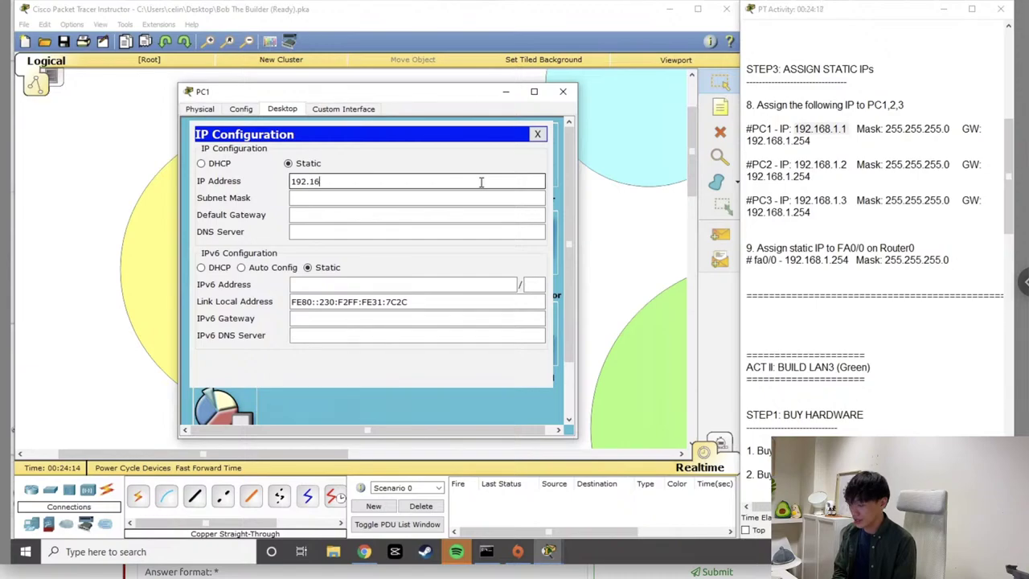
text(8.1.1)
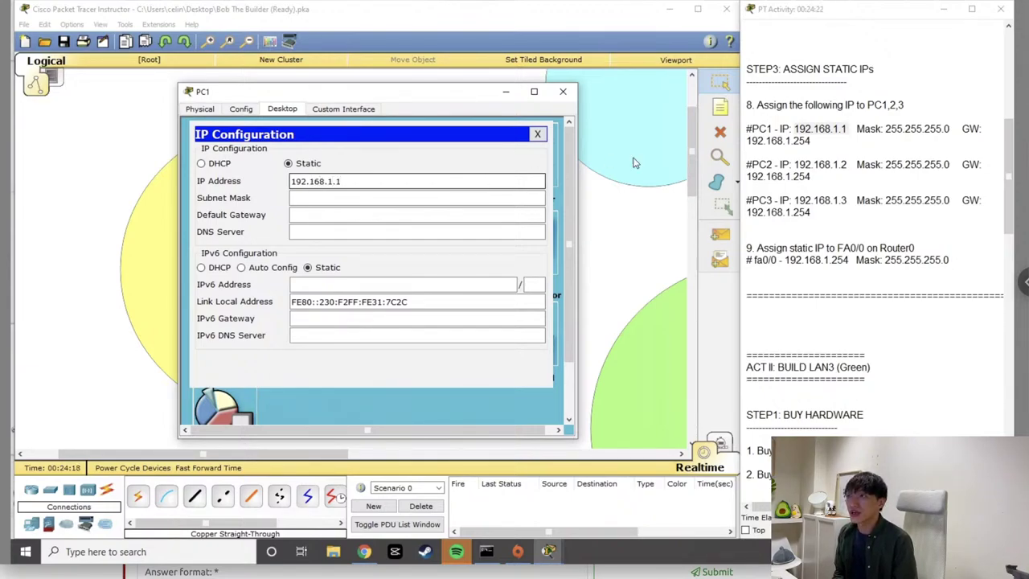
Fill in PC1's subnet mask as 255.255.255.0 and compare it with the mask in the instructions
click(883, 129)
drag(883, 130, 951, 129)
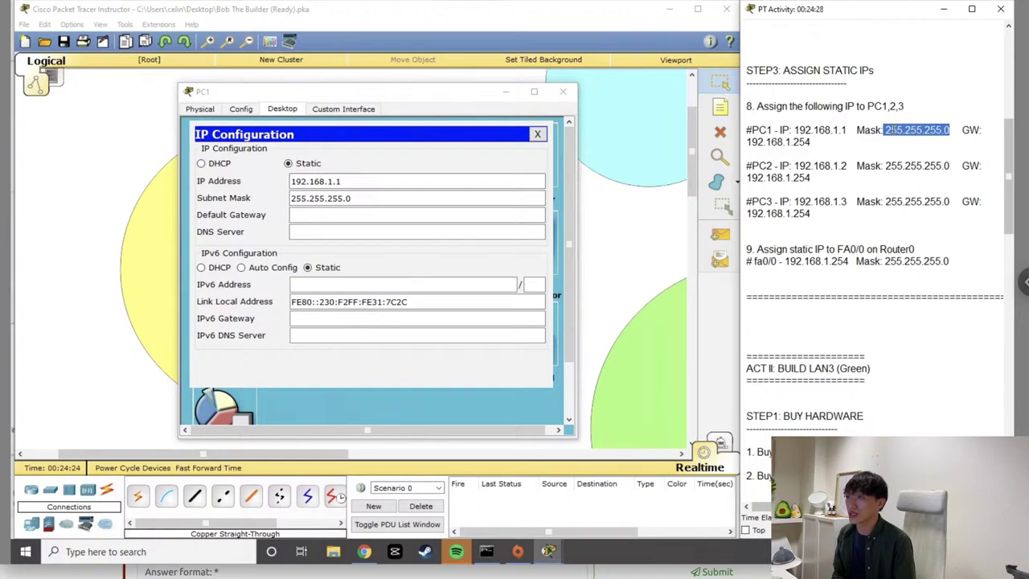
click(374, 212)
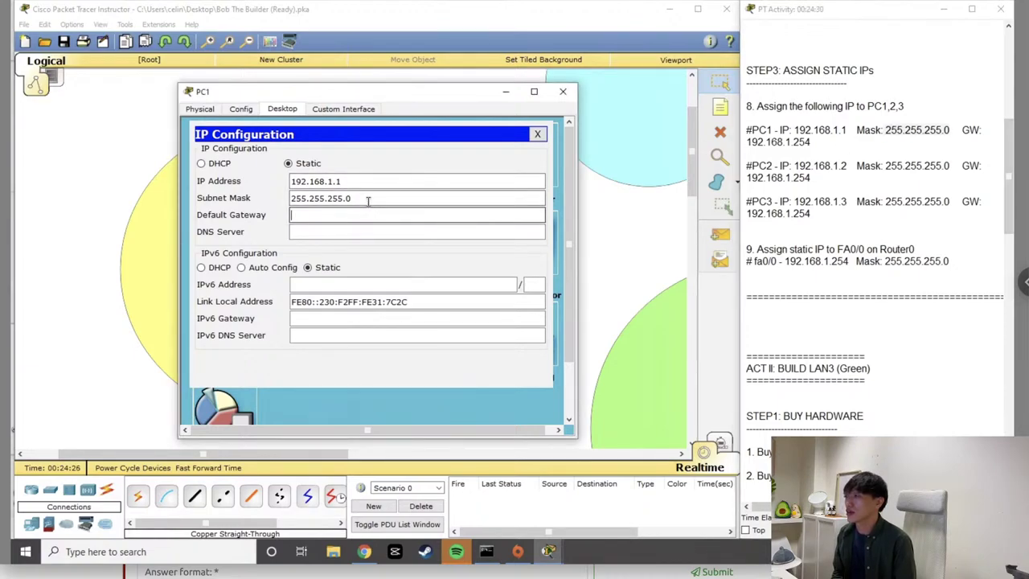
double_click(368, 201)
click(300, 216)
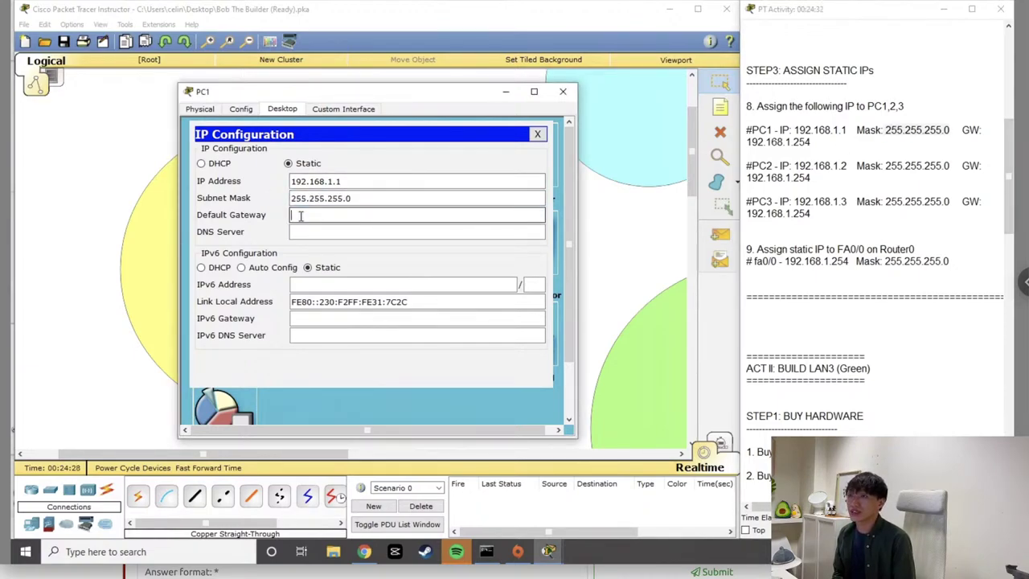
click(289, 198)
drag(372, 197, 285, 197)
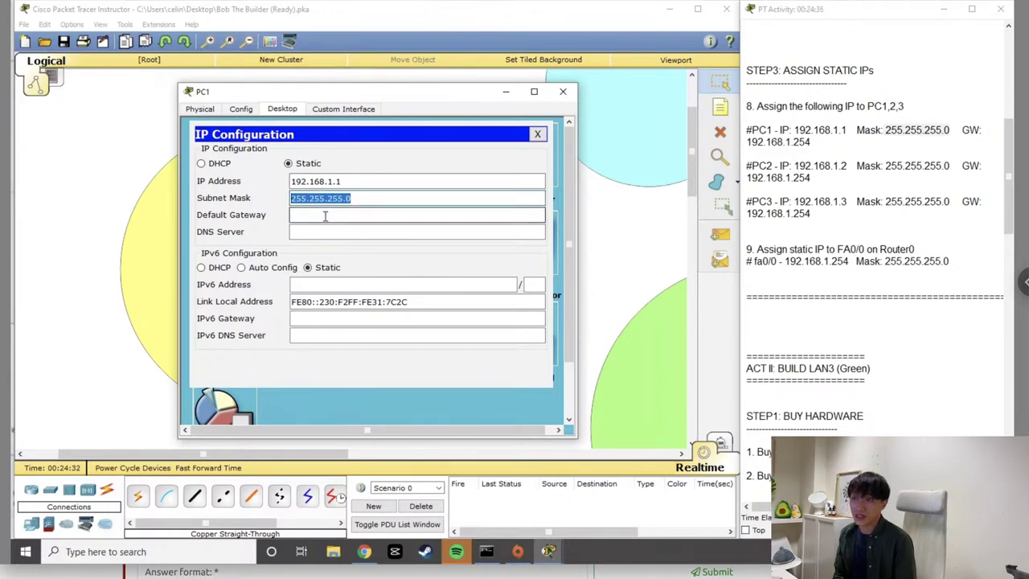
Set PC1's default gateway to 192.168.1.254
click(325, 215)
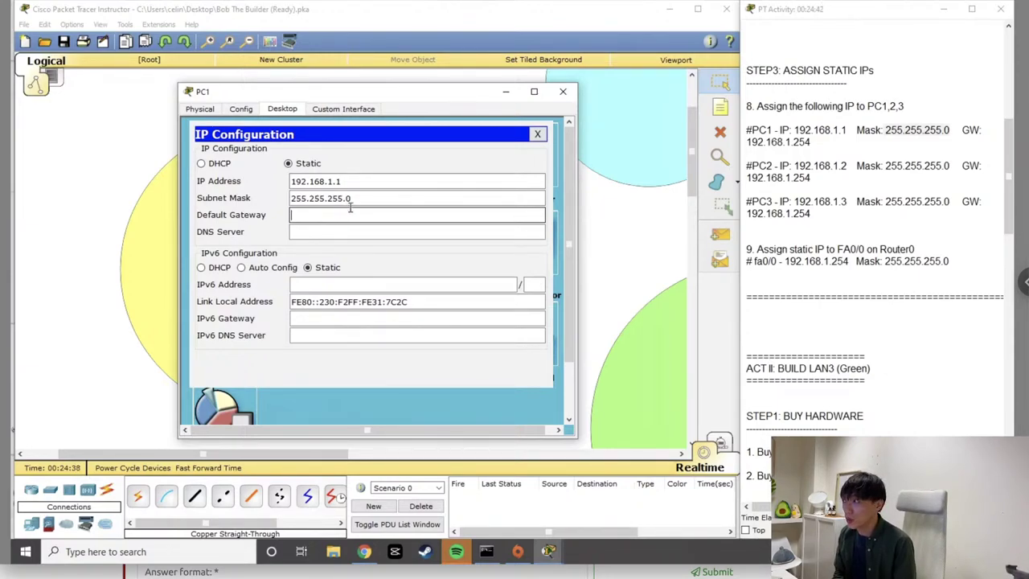
drag(360, 198, 277, 194)
click(322, 215)
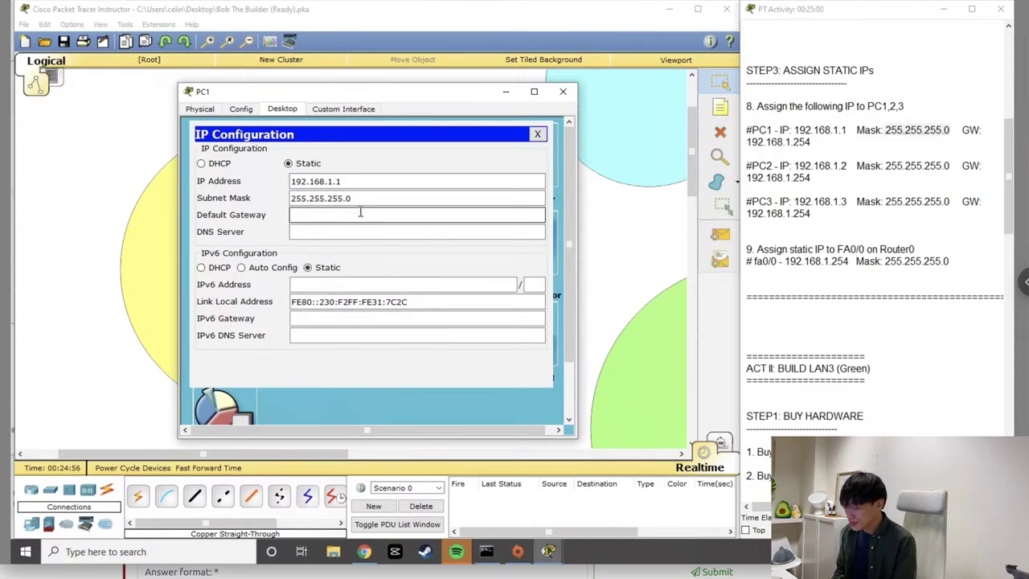
text(192.16)
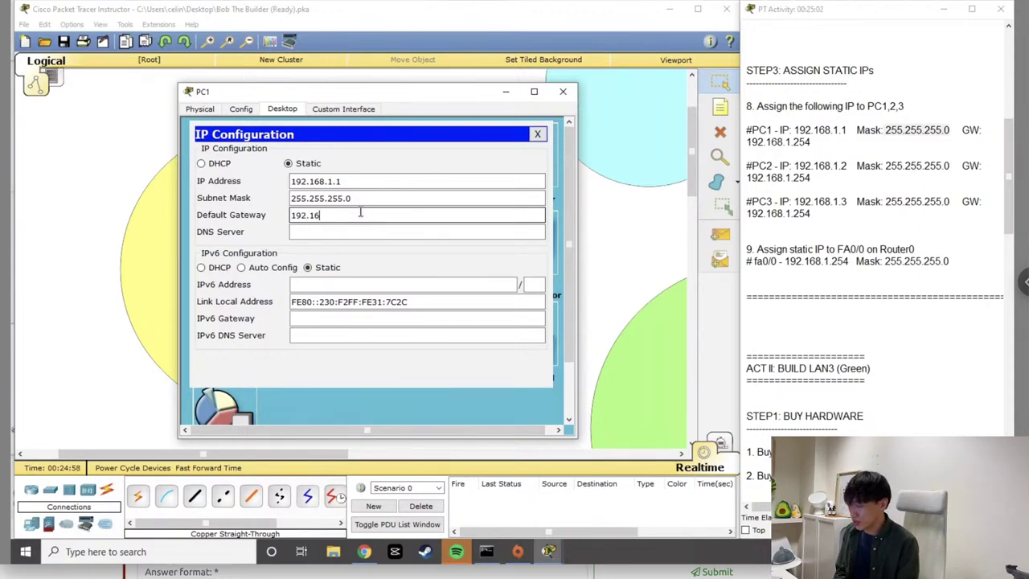
text(8.1.254)
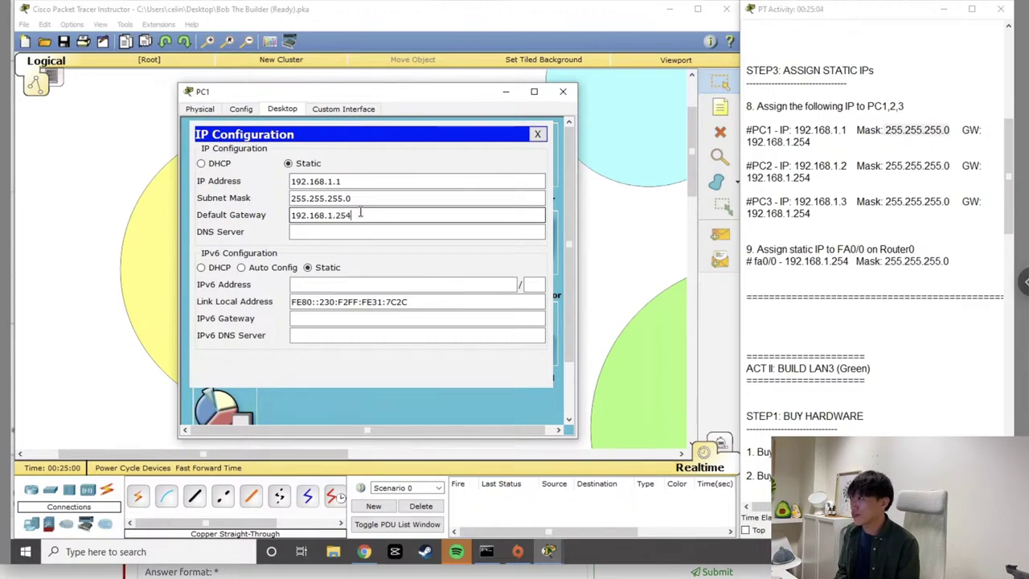
Check PC1's settings against its line in the STEP3 instructions, then close its IP configuration and device window
drag(811, 142, 747, 129)
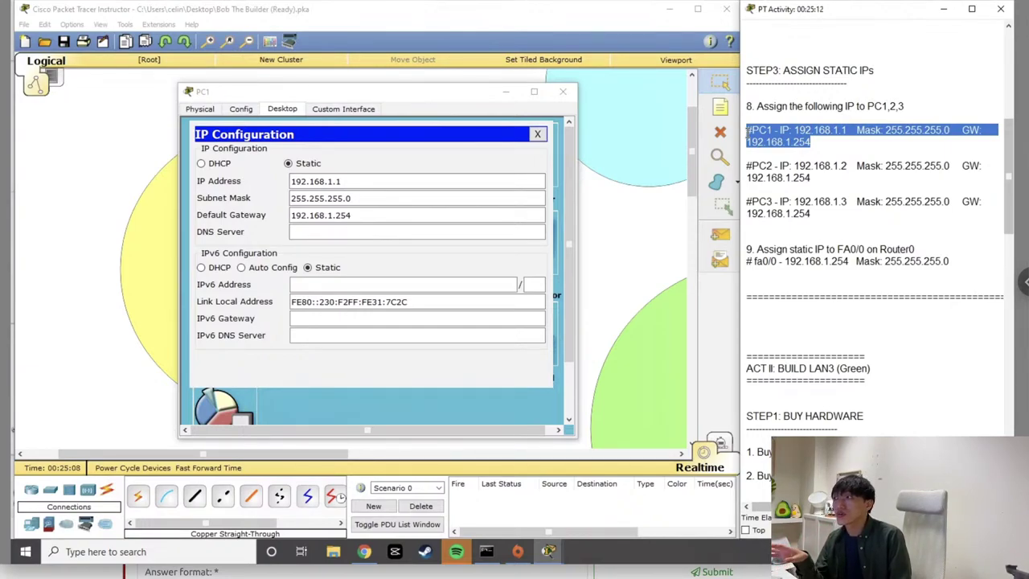
click(810, 141)
shift+click(750, 130)
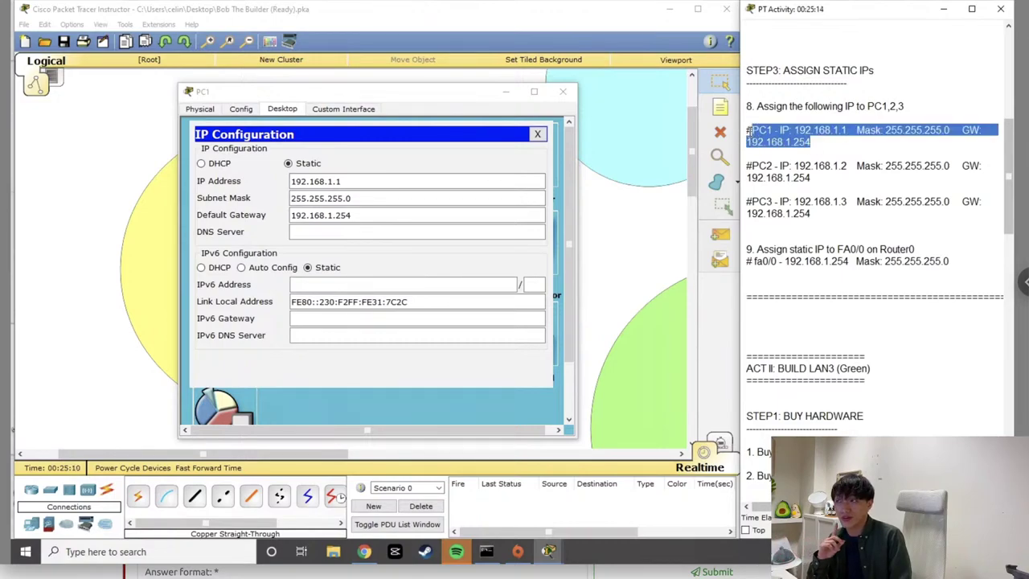
shift+click(747, 131)
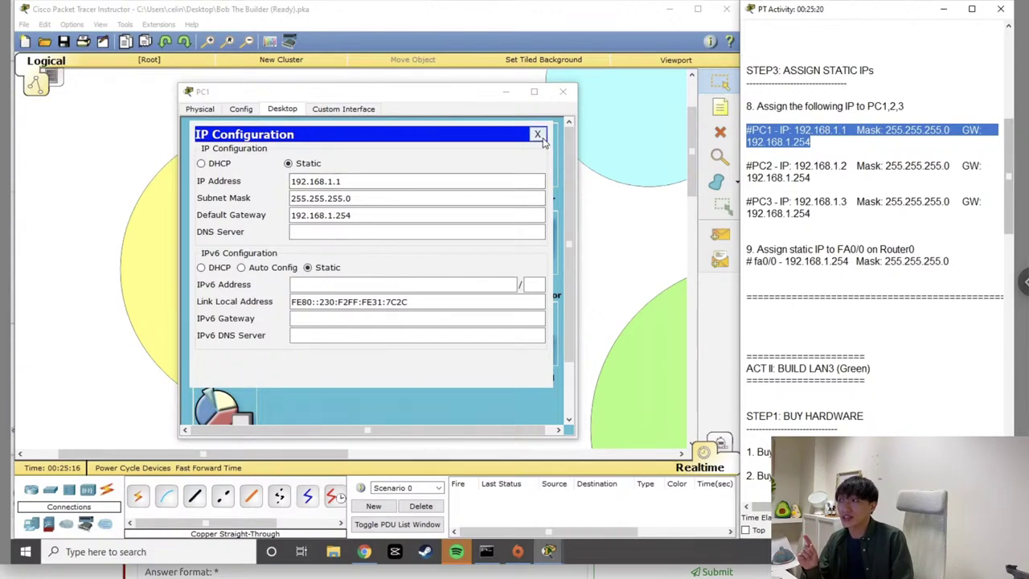
click(540, 135)
click(540, 135)
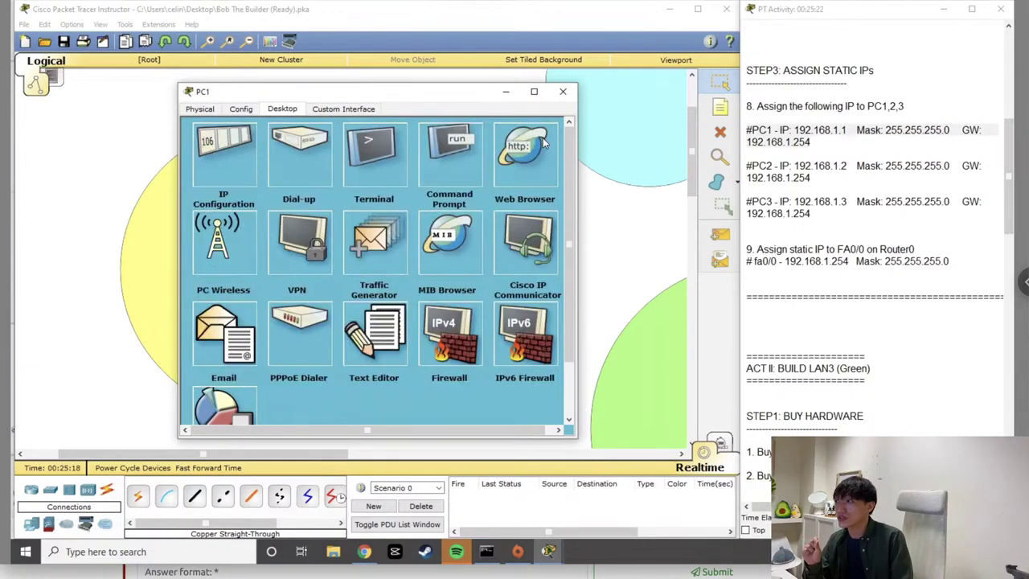
click(563, 91)
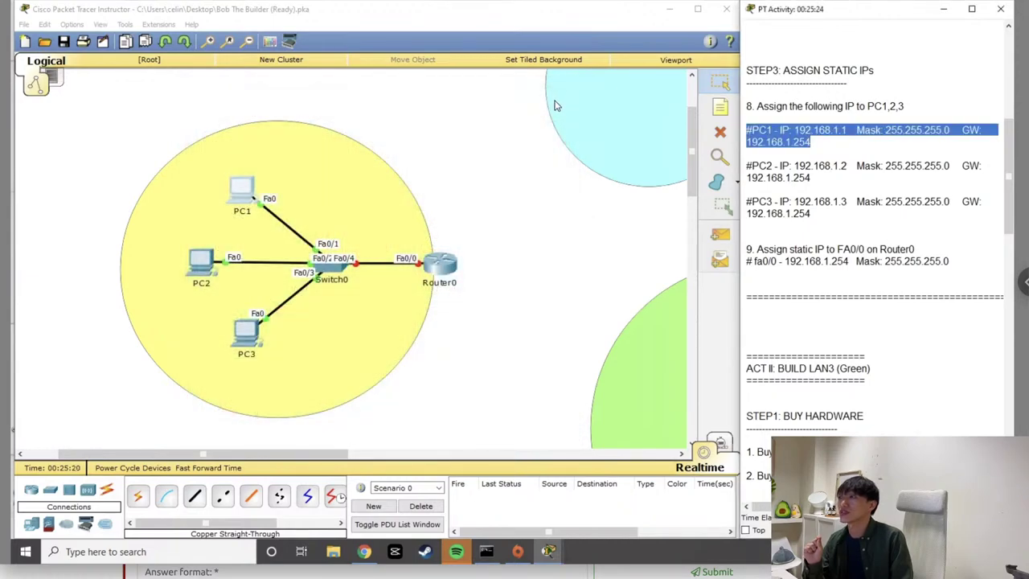
click(643, 285)
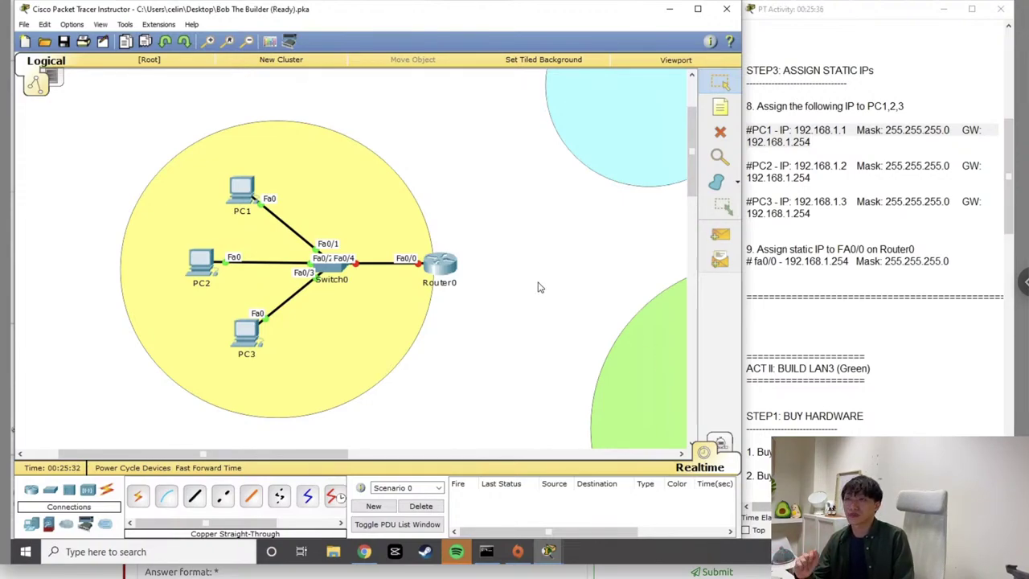
Open PC2's IP configuration beside the instructions and set its static IP address to 192.168.1.2
click(193, 264)
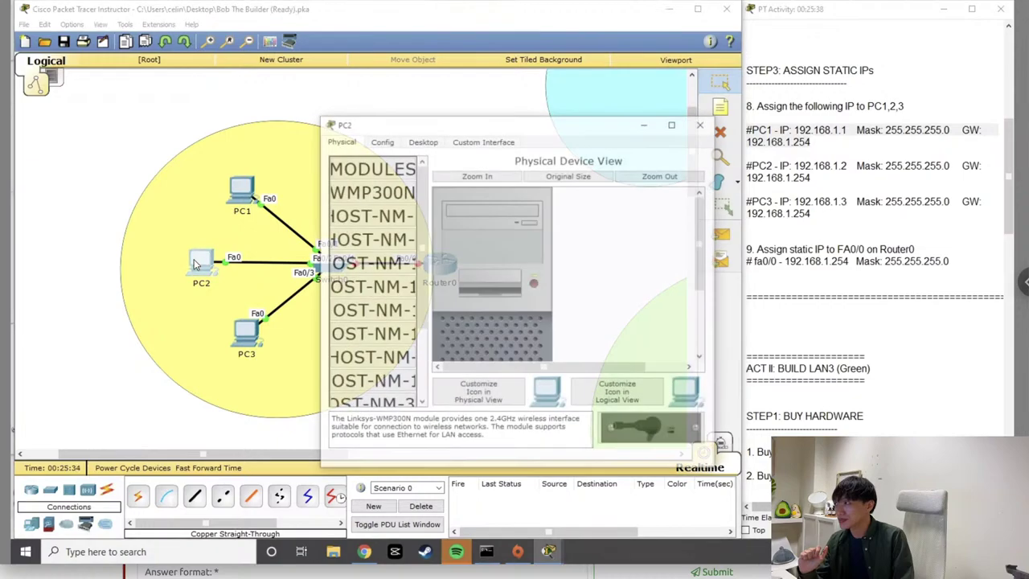
drag(435, 122, 280, 73)
click(337, 114)
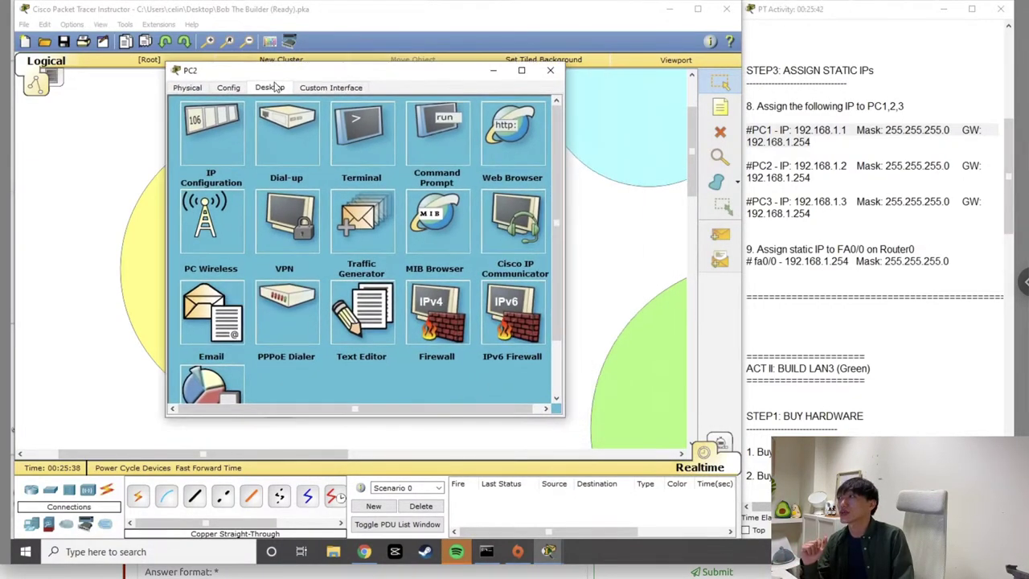
click(222, 144)
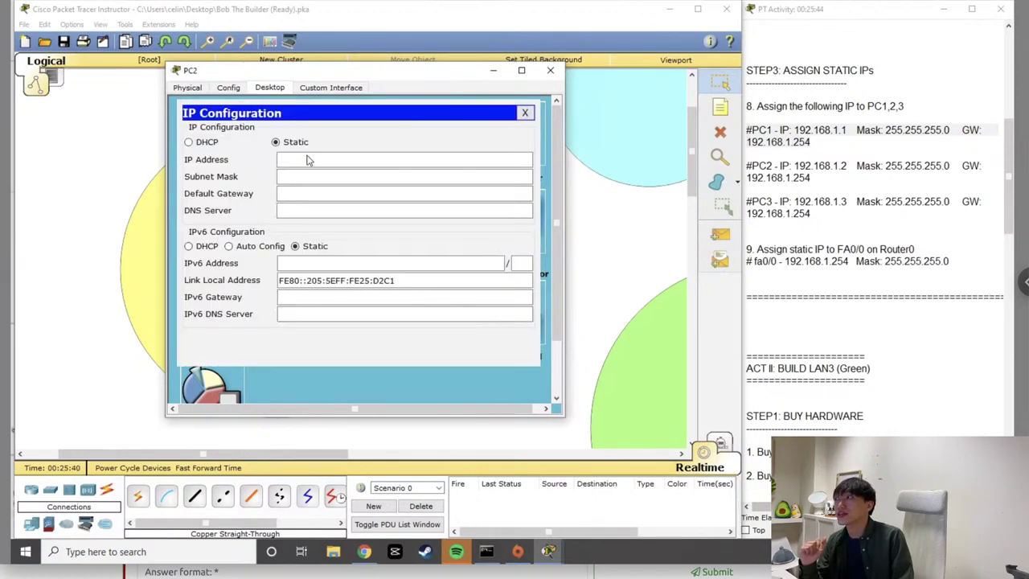
click(318, 158)
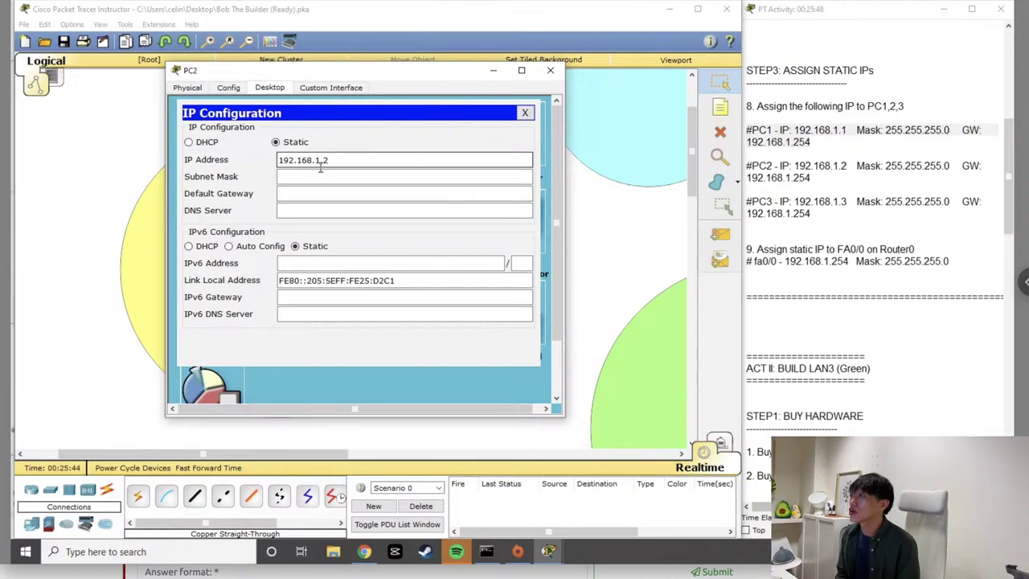
text(192.168.1.2)
Fill in PC2's subnet mask as 255.255.255.0
click(320, 176)
click(320, 193)
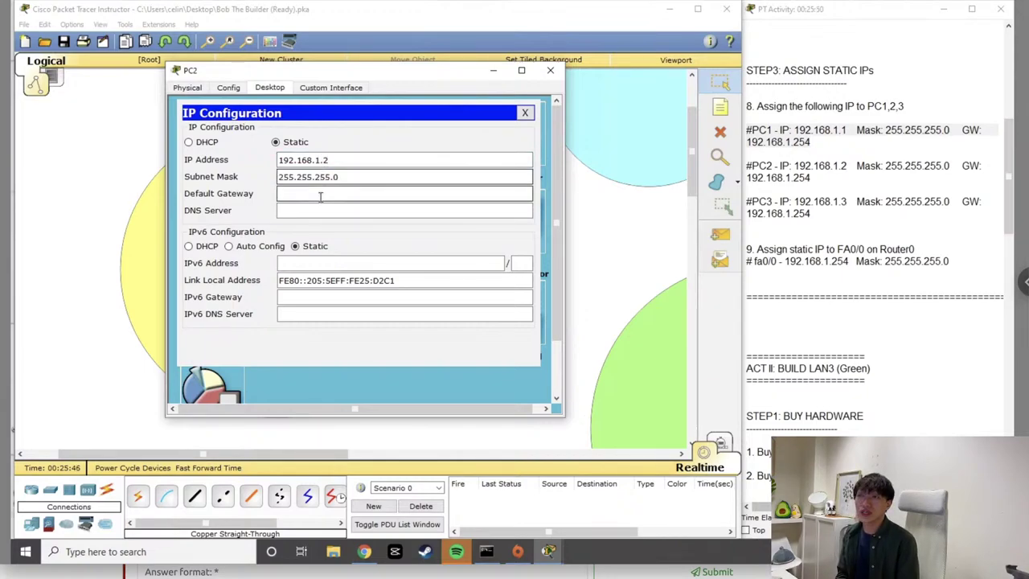
click(334, 177)
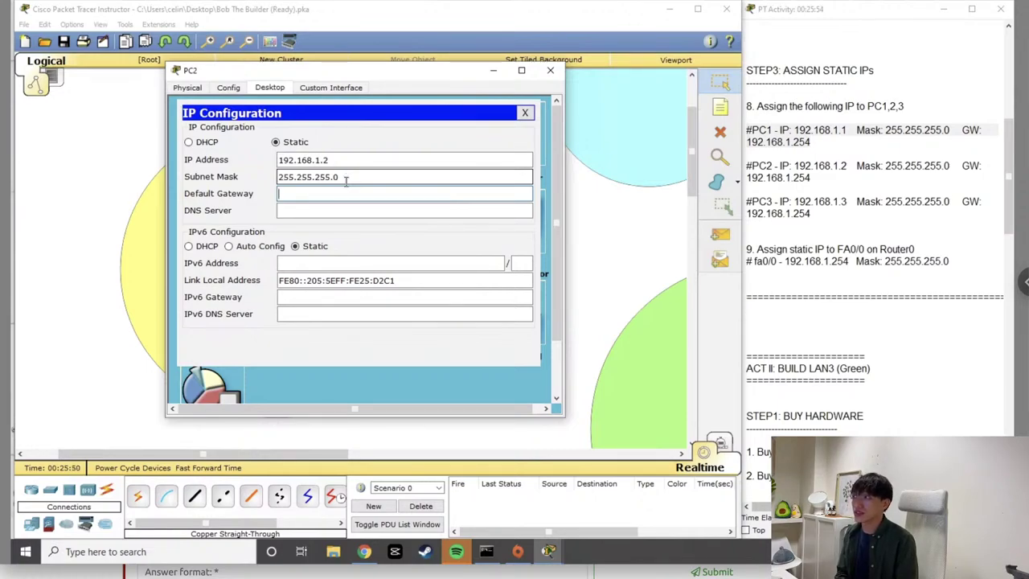
Set PC2's default gateway to 192.168.1.254 and close its device window
click(346, 187)
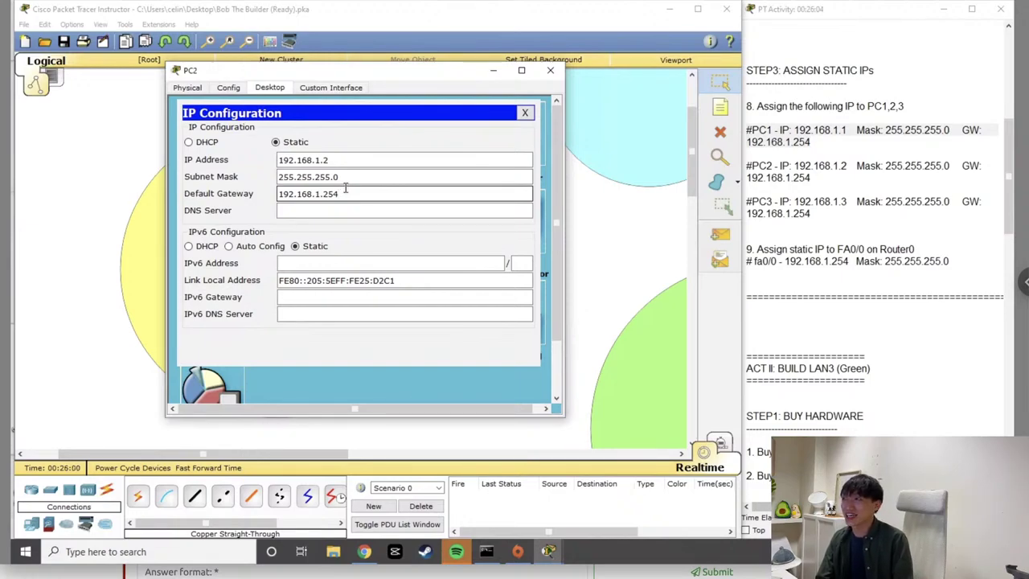
click(550, 69)
Open PC3's IP configuration and set its static IP address to 192.168.1.3 with subnet mask 255.255.255.0, checking against the instructions
click(251, 331)
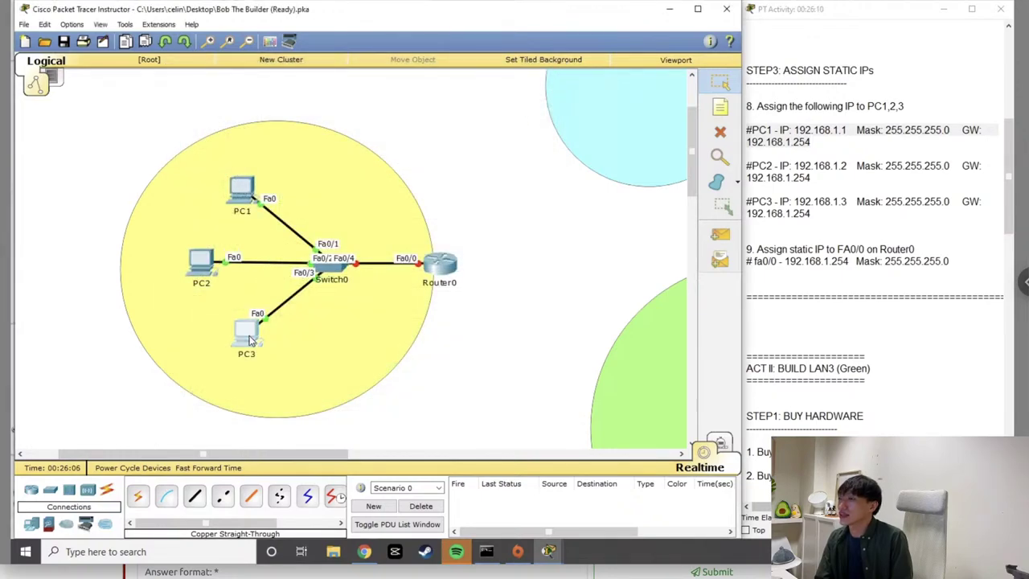
click(425, 140)
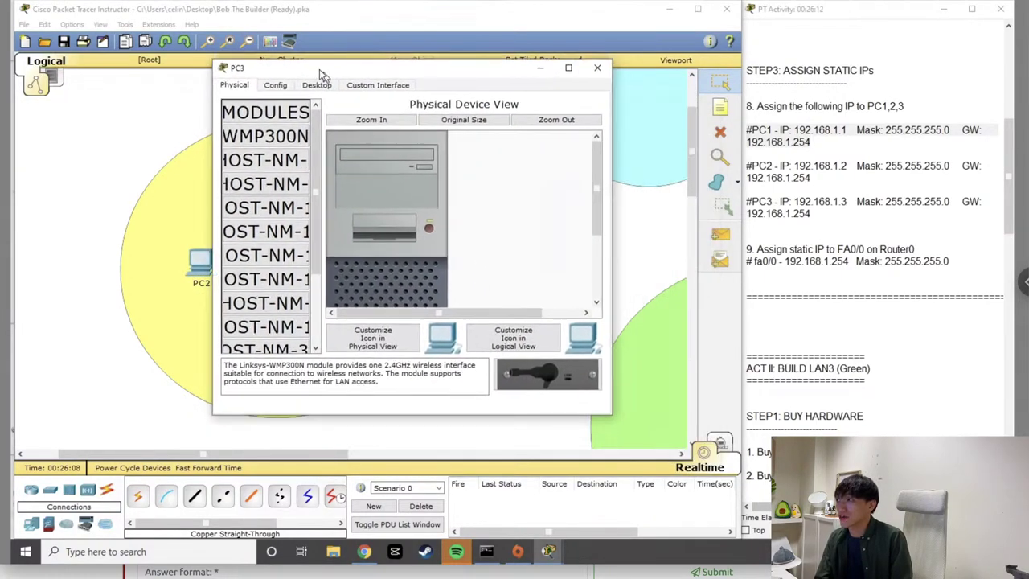
click(278, 120)
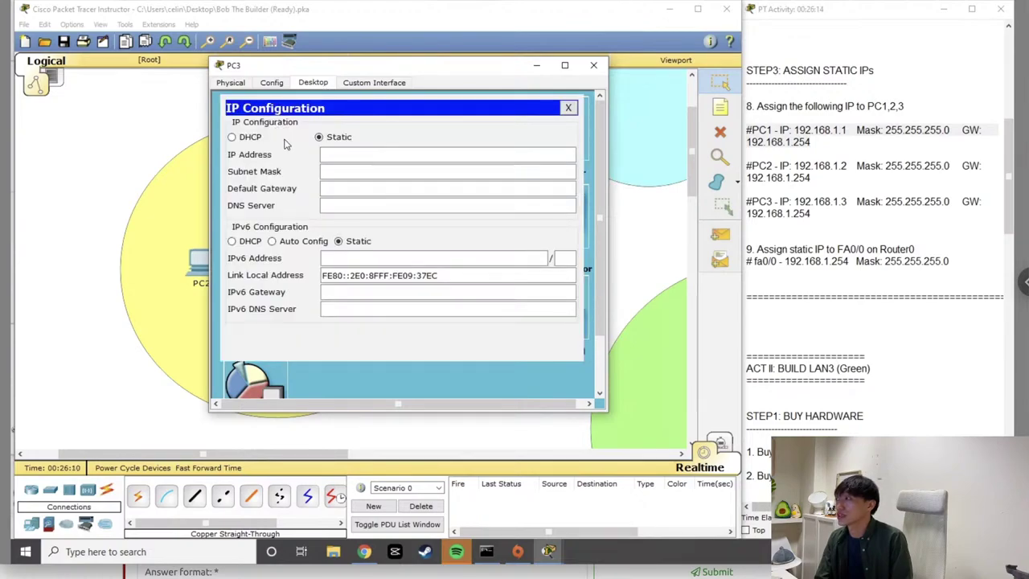
click(352, 155)
text(192.168.1.3)
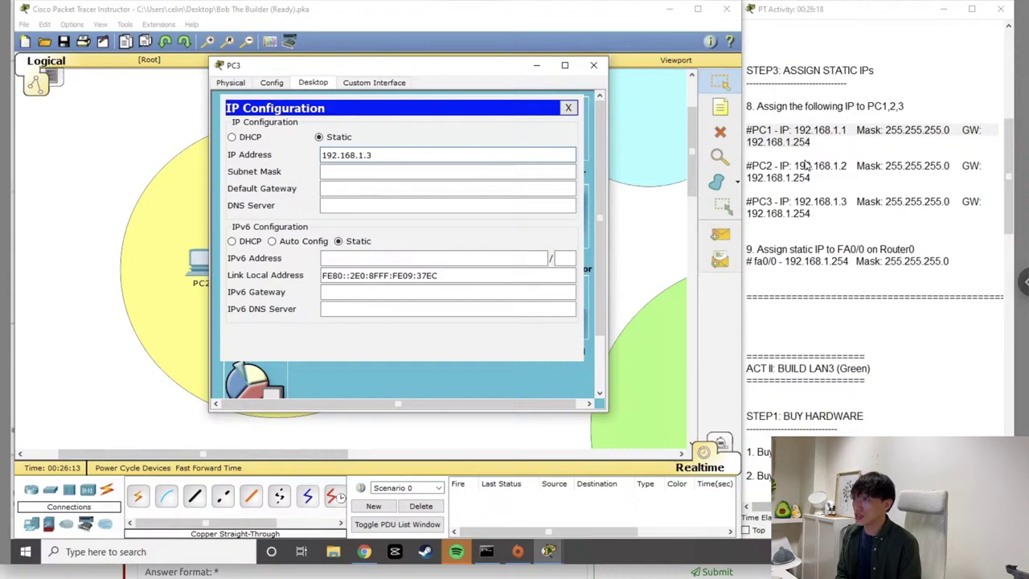
drag(848, 202, 793, 200)
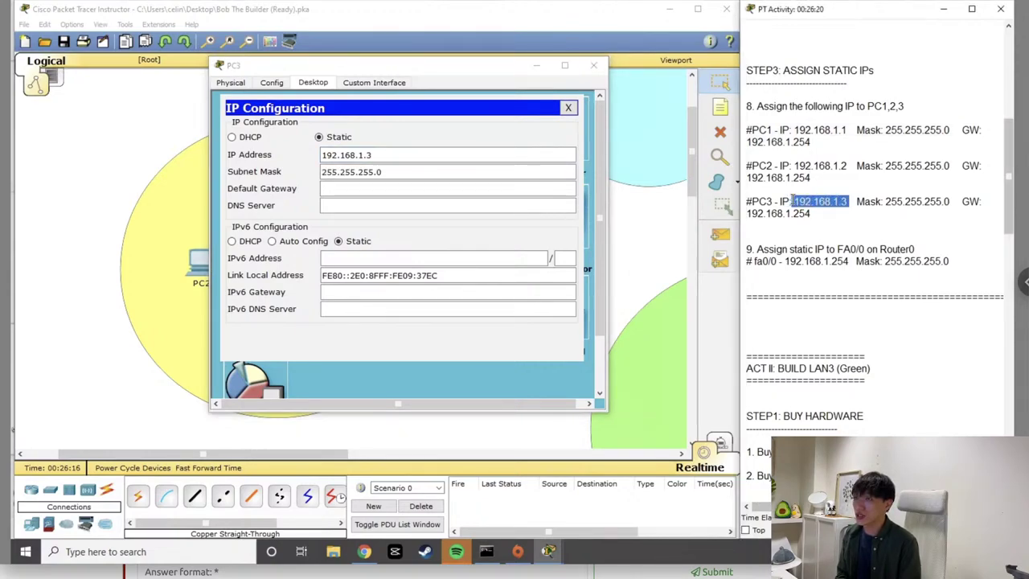
Set PC3's default gateway to 192.168.1.254 and close its device window
click(471, 189)
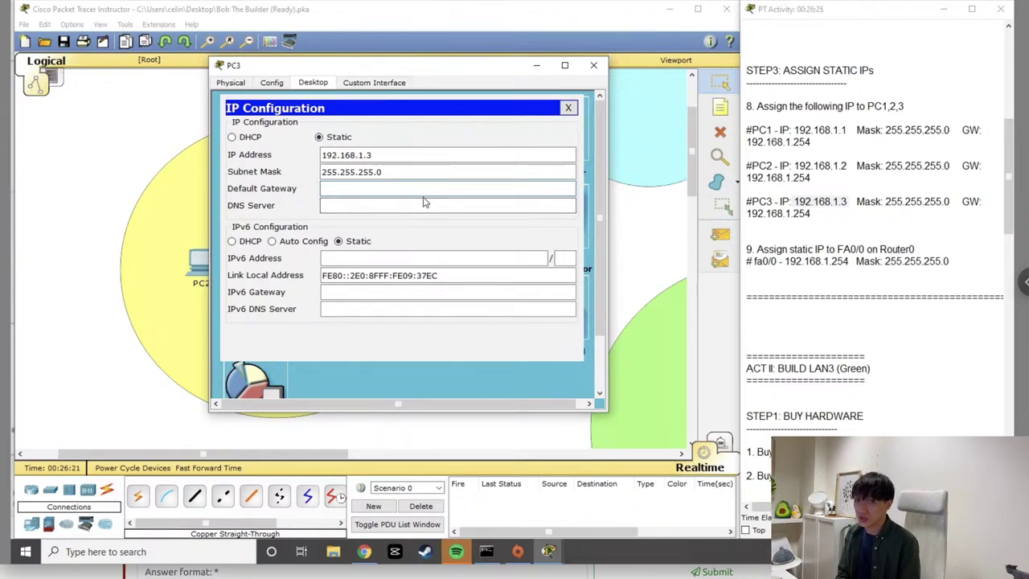
text(192)
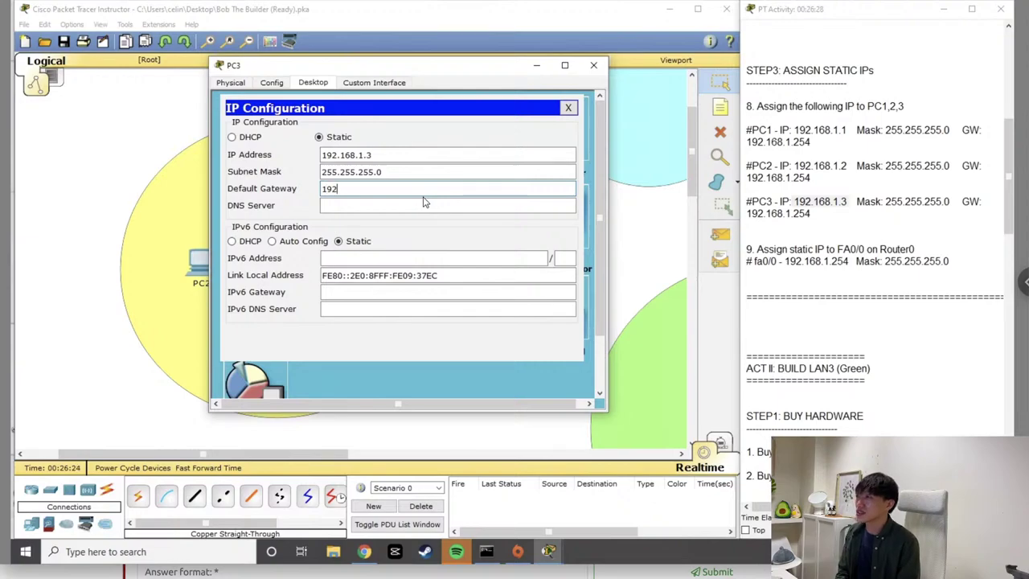
text(.168.1.254)
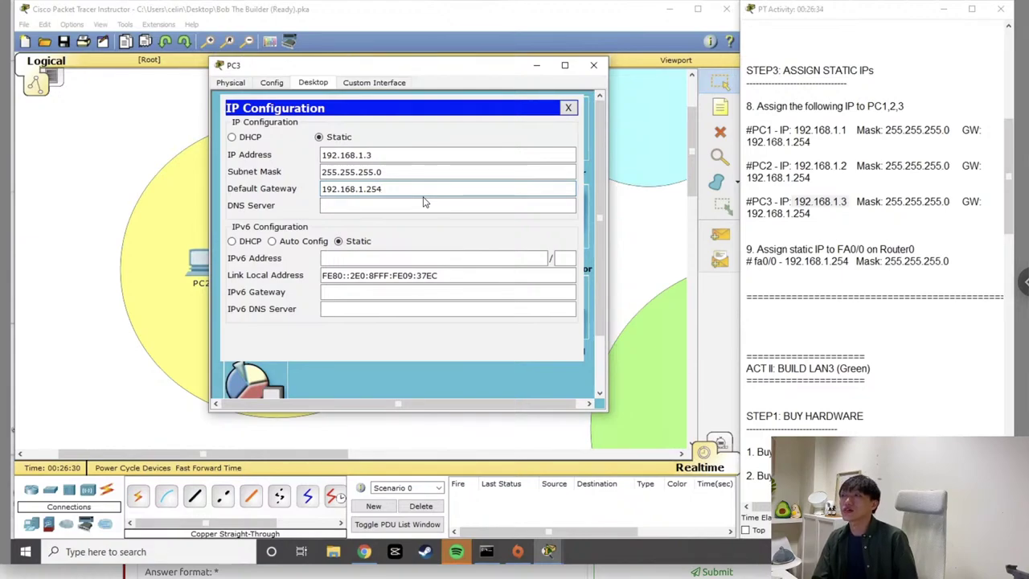
click(593, 65)
Check the activity results, review the assessment items for the three PCs, and return to the network workspace
drag(792, 201, 848, 201)
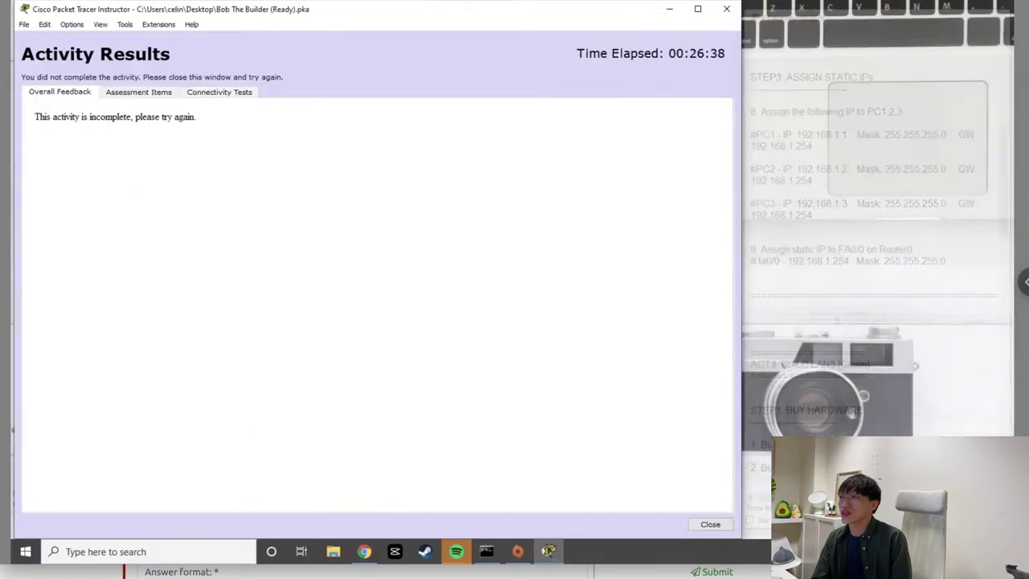
click(156, 94)
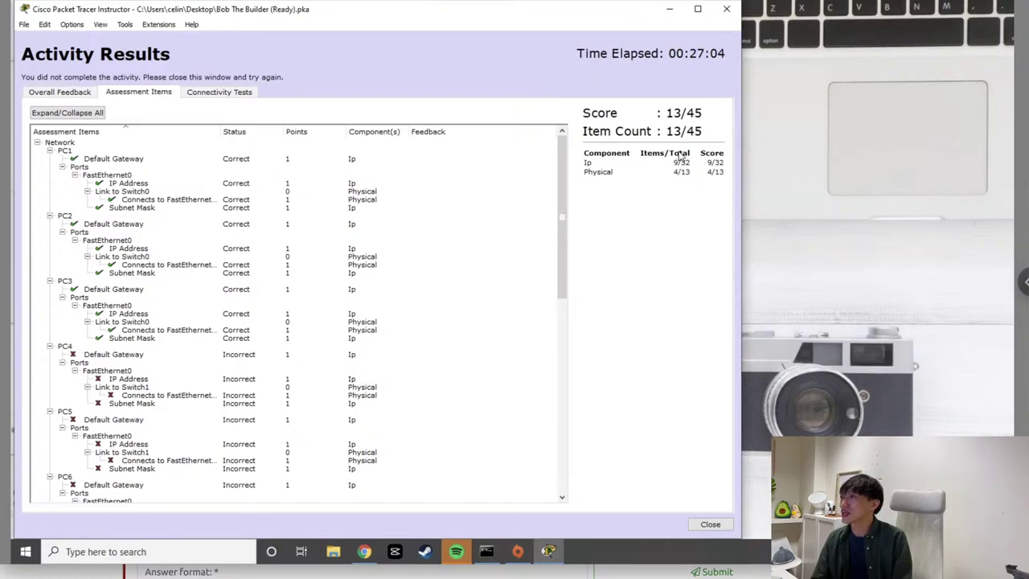
click(726, 9)
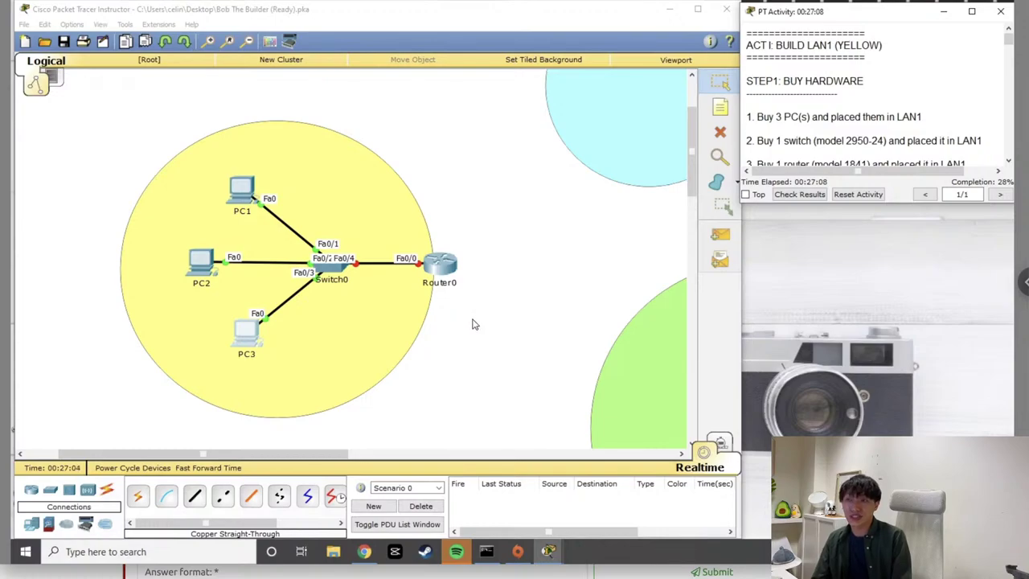
click(493, 276)
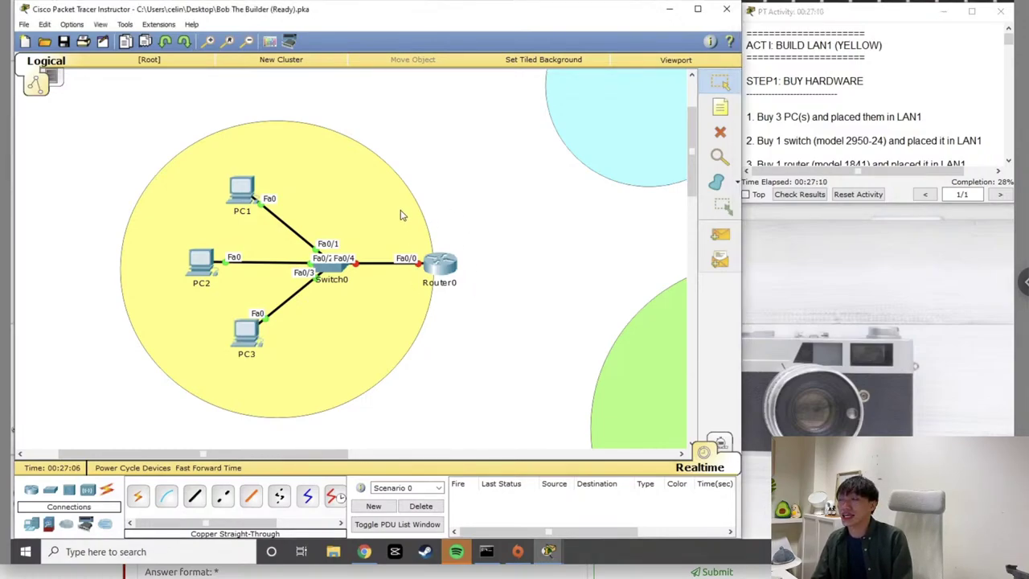
Open Router0 and display its global configuration settings
click(445, 265)
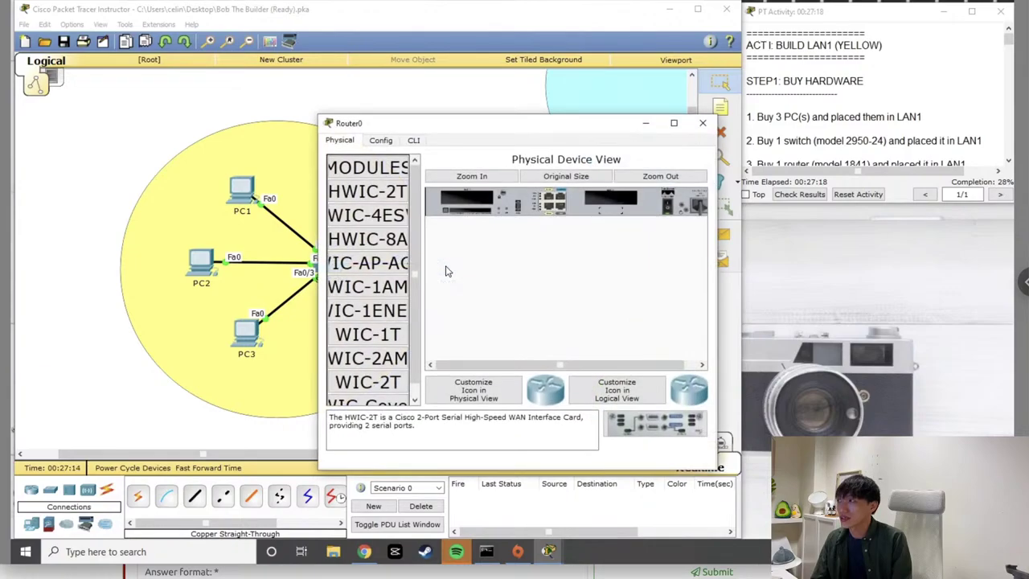
drag(478, 131, 376, 83)
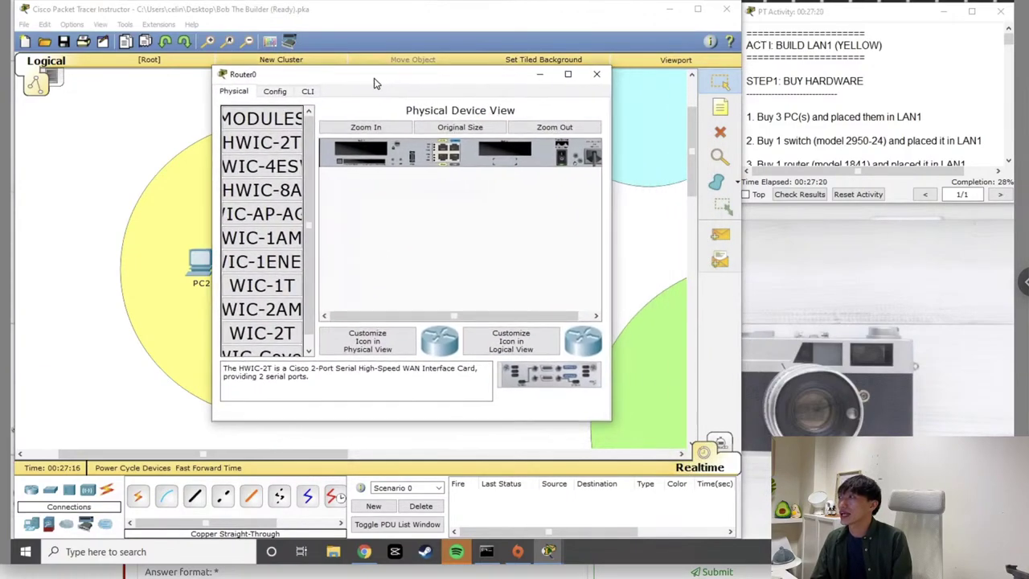
click(276, 92)
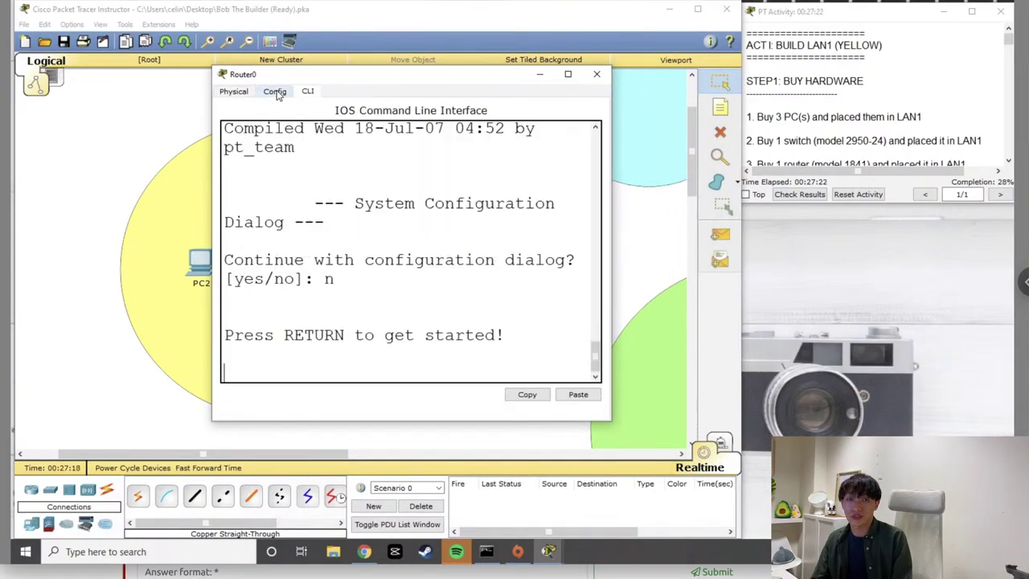
click(276, 92)
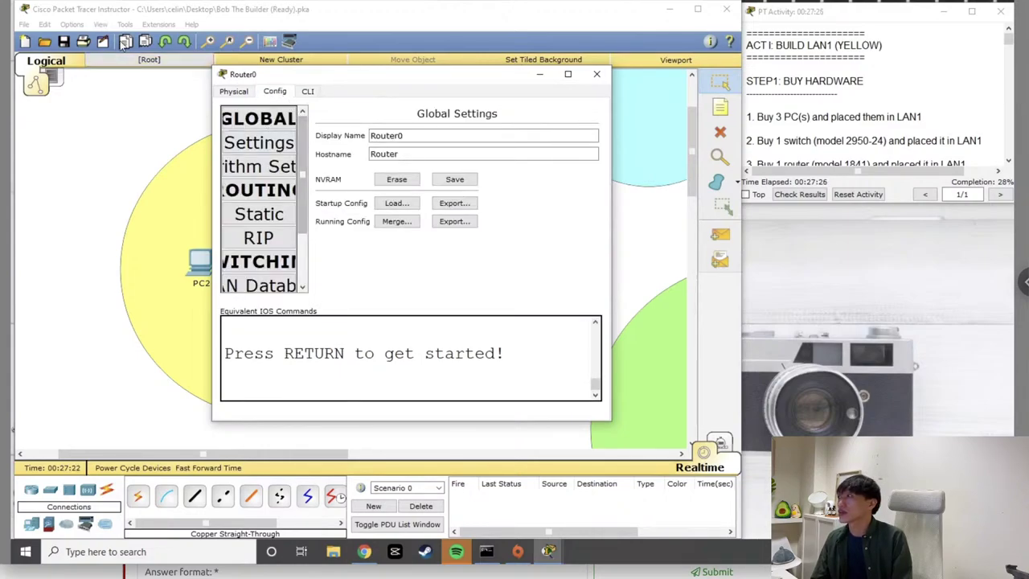
Open the font preferences and set both the CLI and header dialog font sizes to 8
click(71, 24)
click(95, 38)
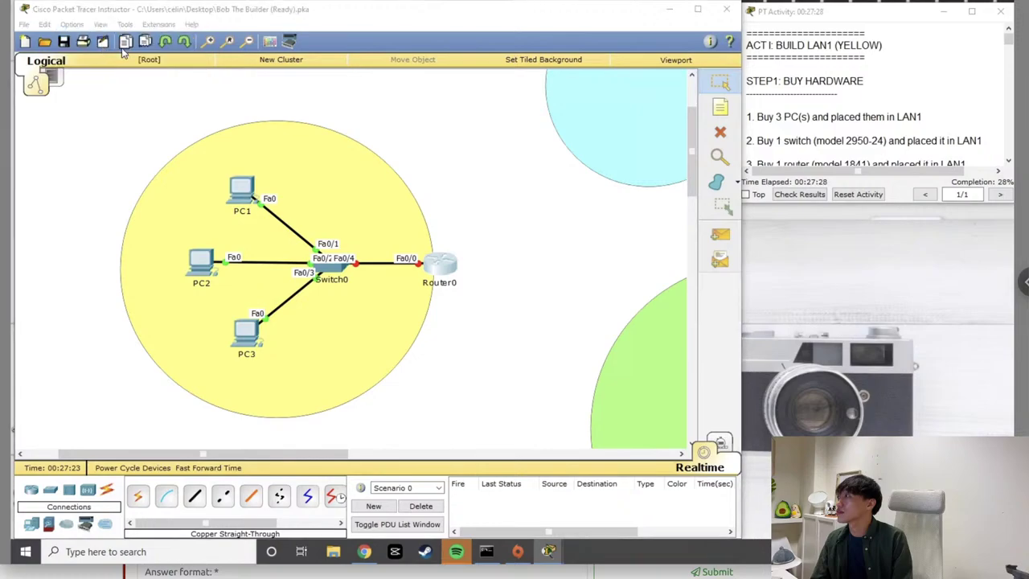
click(326, 95)
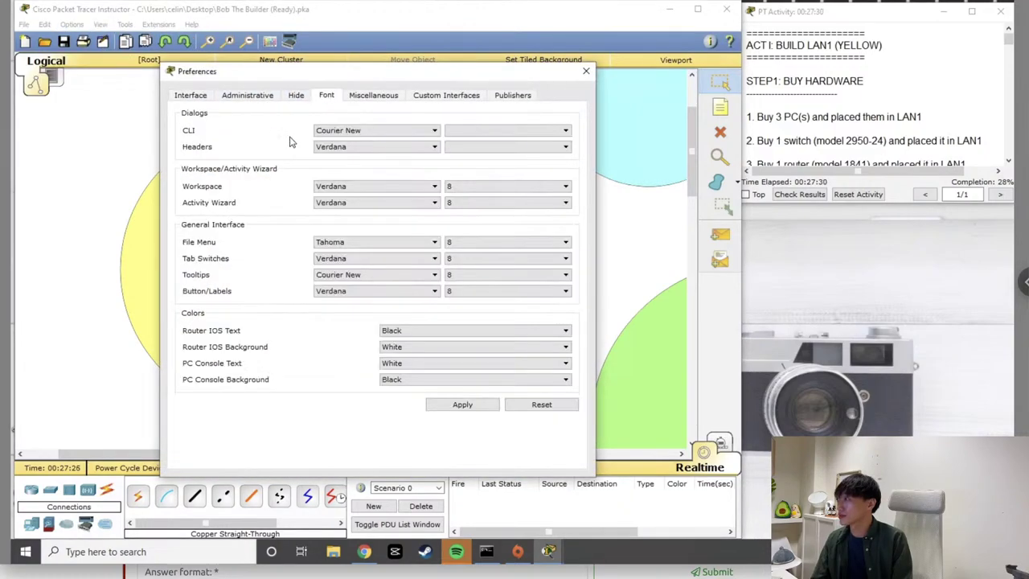
click(458, 132)
click(455, 150)
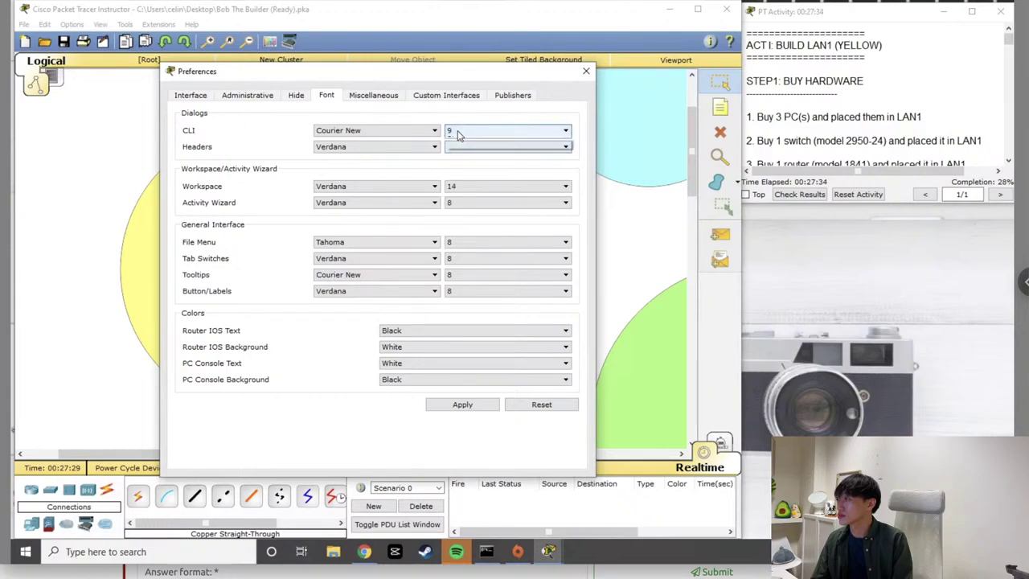
click(457, 134)
click(460, 150)
click(460, 147)
click(465, 159)
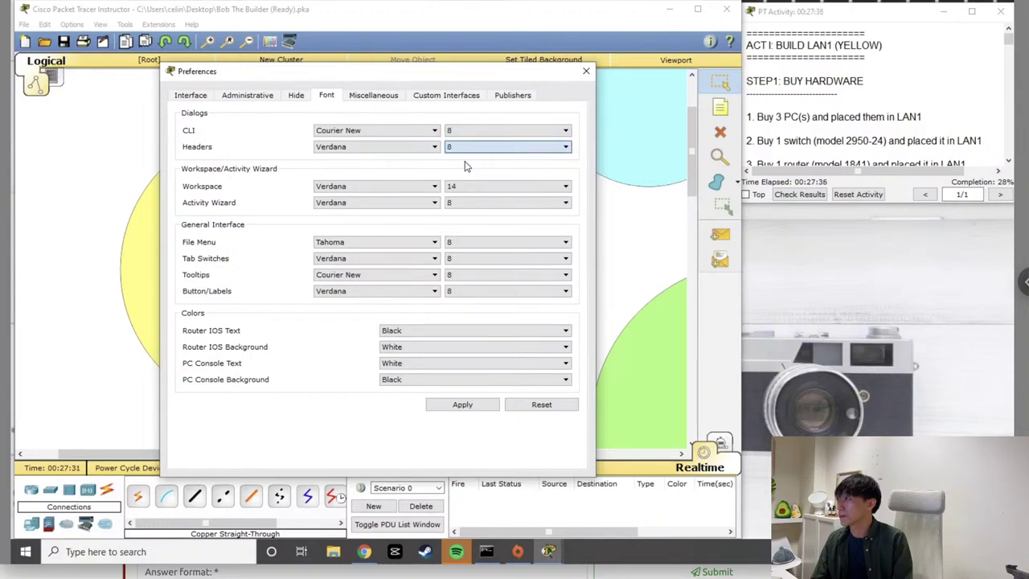
Set the workspace font size to 9, apply the font settings, and close the preferences
click(474, 187)
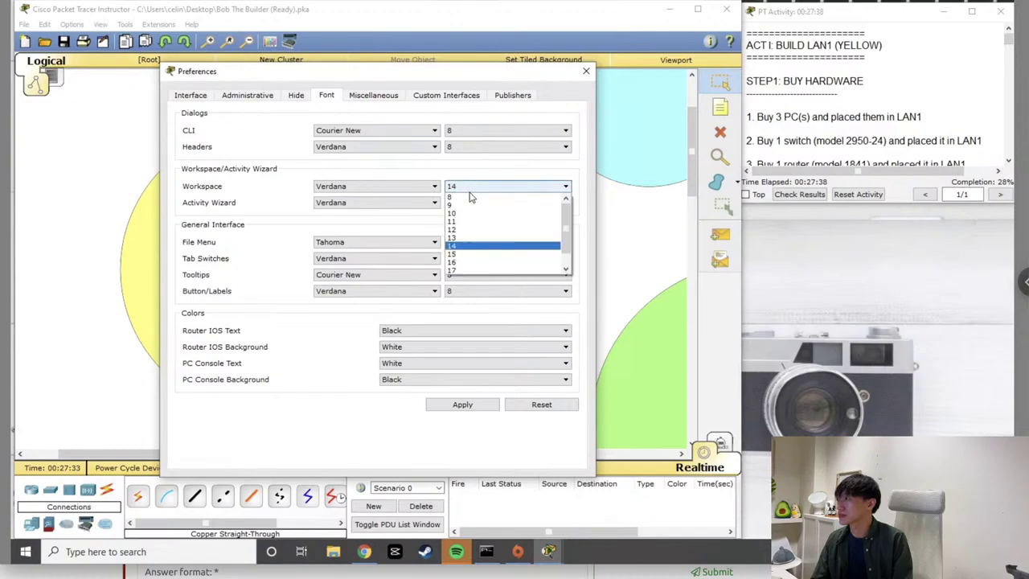
click(473, 204)
click(462, 404)
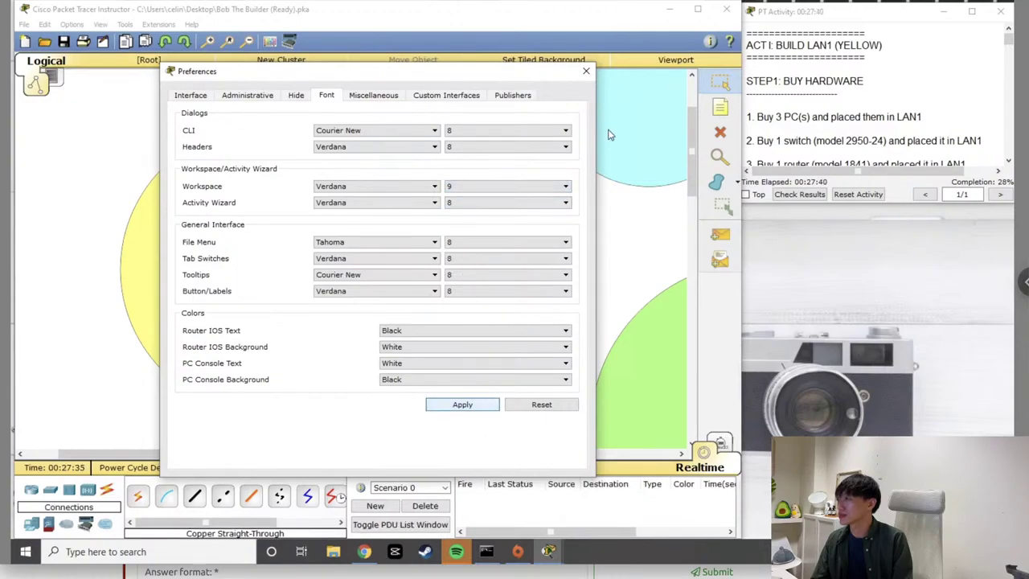
key(Escape)
Reopen Router0 and view the configuration of its FastEthernet0/0 and FastEthernet0/1 interfaces
click(449, 269)
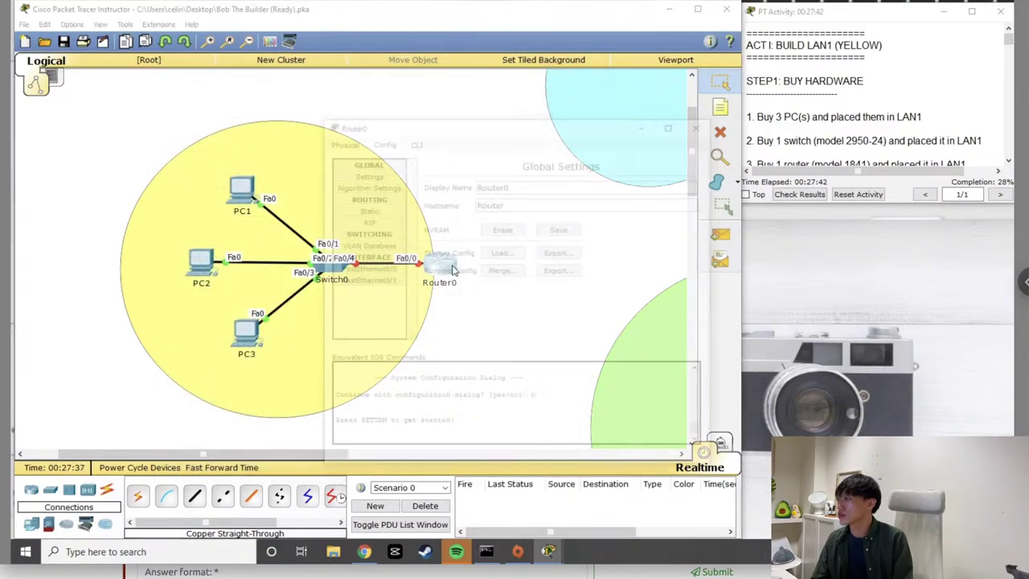
drag(387, 121, 264, 88)
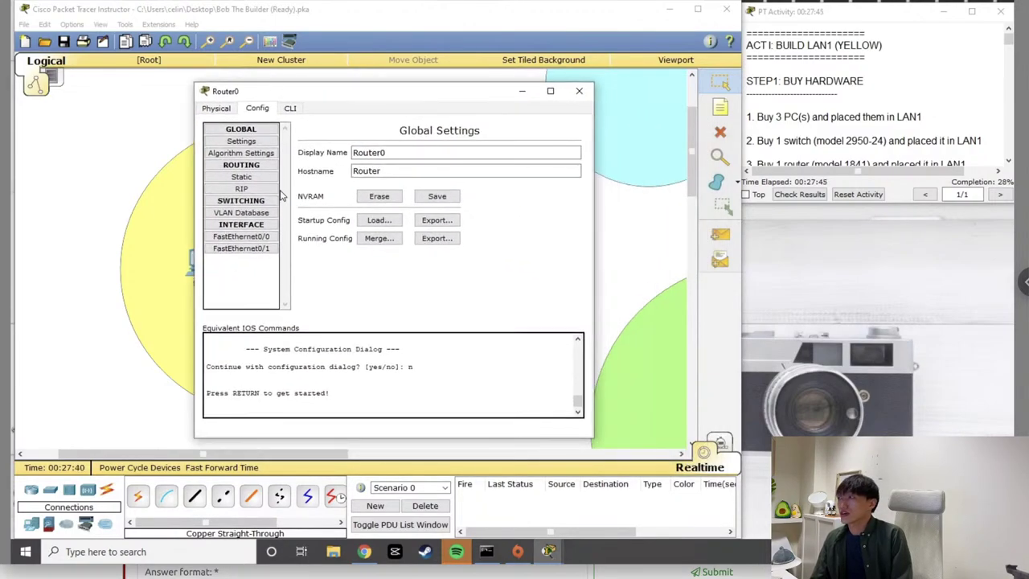
click(252, 238)
click(241, 248)
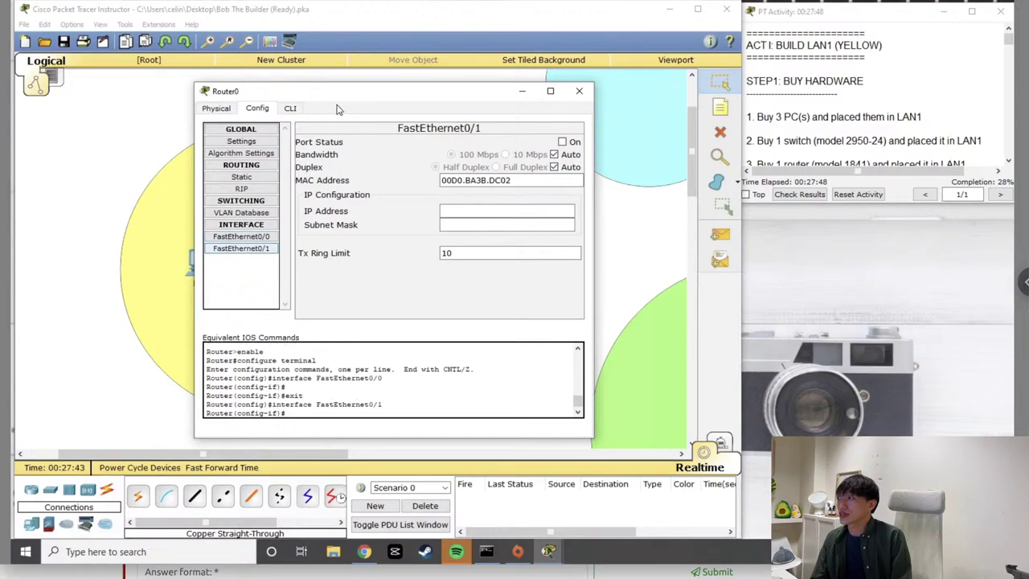
drag(337, 92, 338, 62)
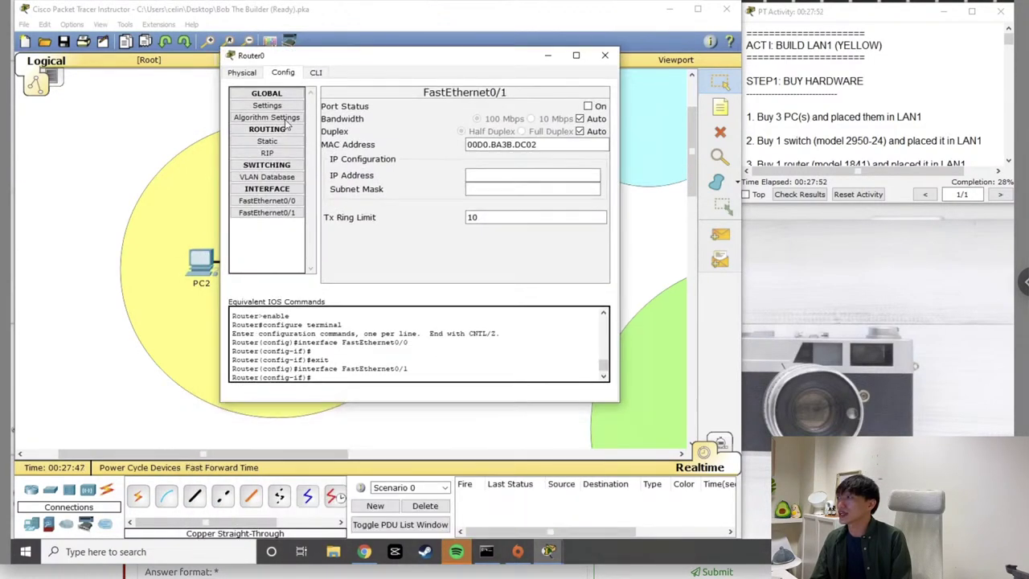
Show Router0's physical device view and widen the window to inspect its ports and module slots
click(244, 73)
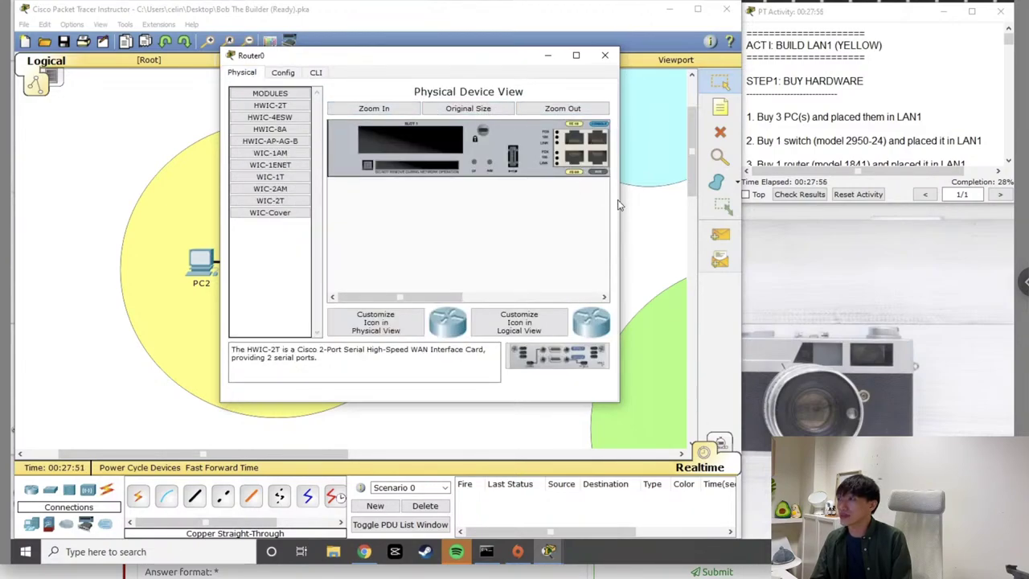
drag(620, 198, 723, 200)
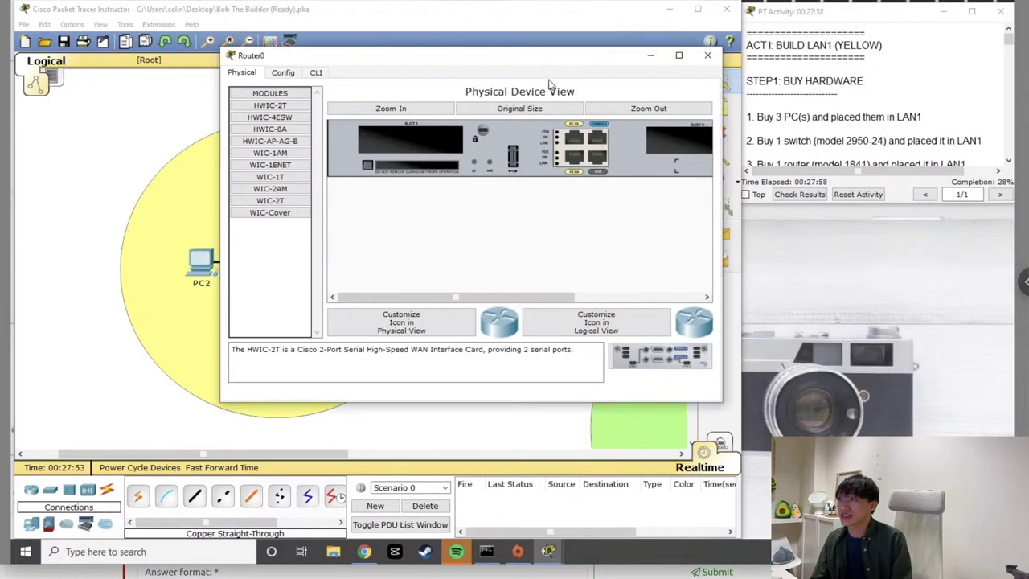
drag(552, 66, 438, 85)
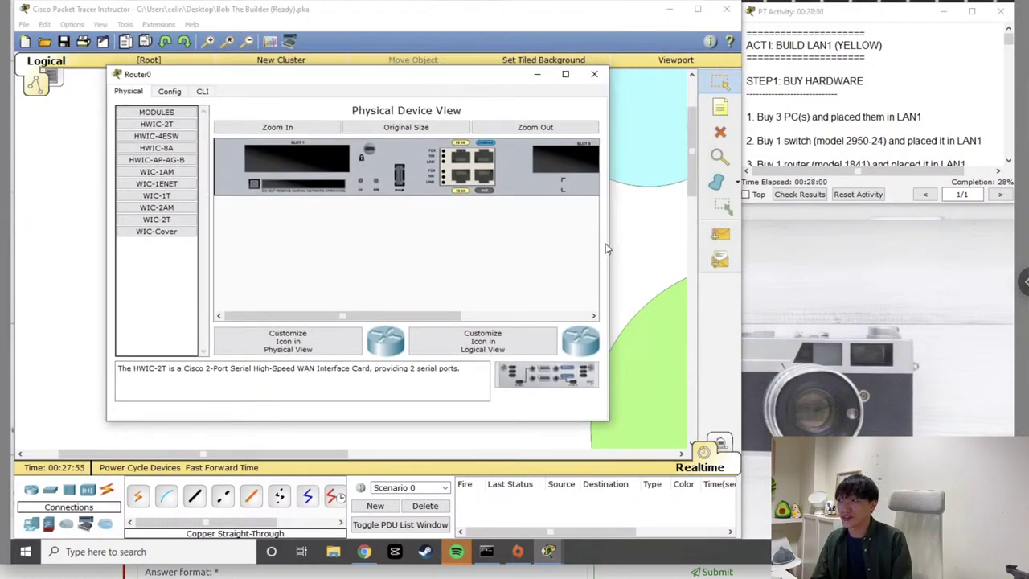
drag(617, 252, 697, 253)
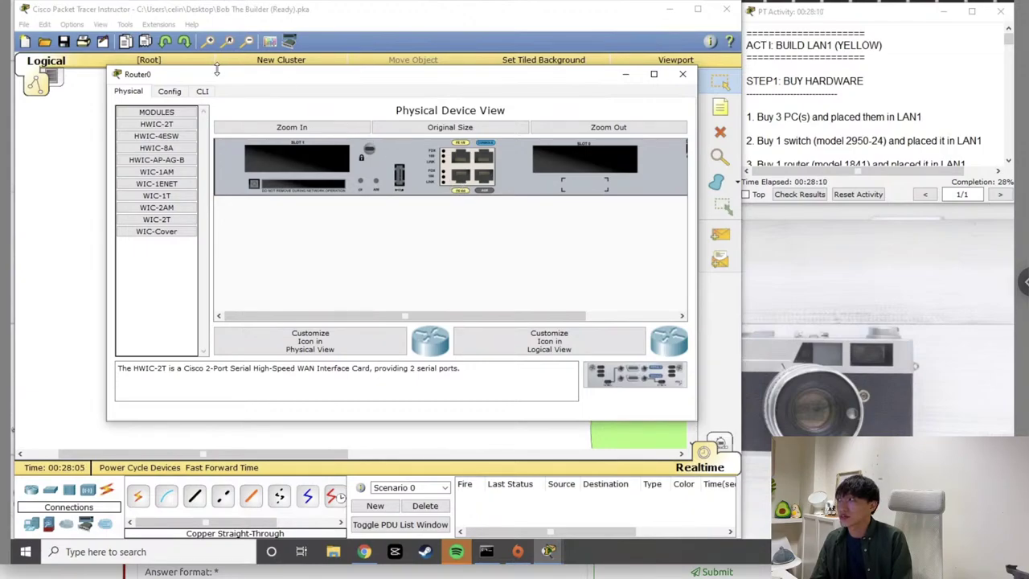
Compare Router0's two FastEthernet interface configurations and leave FastEthernet0/0 open
click(178, 91)
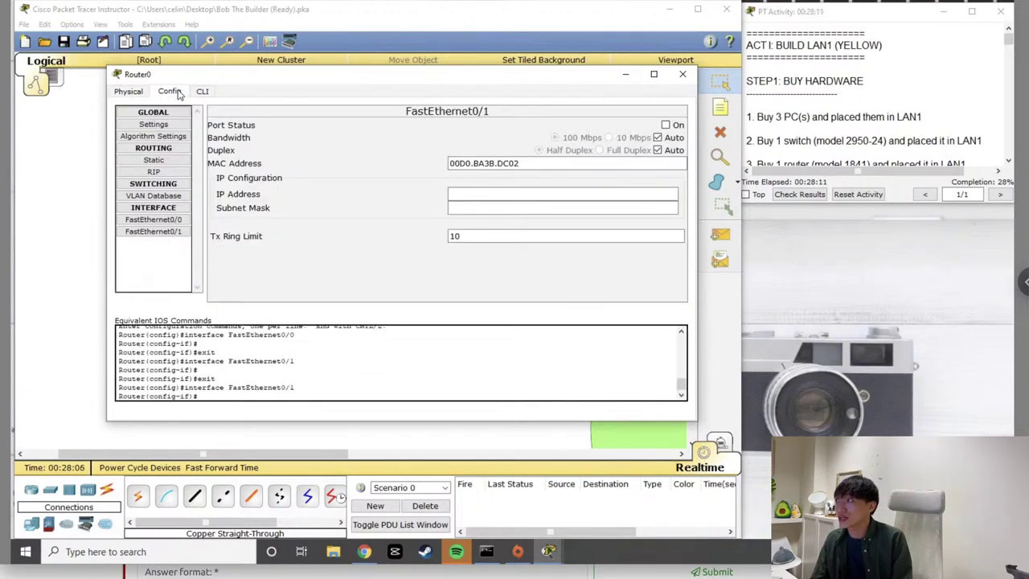
click(172, 219)
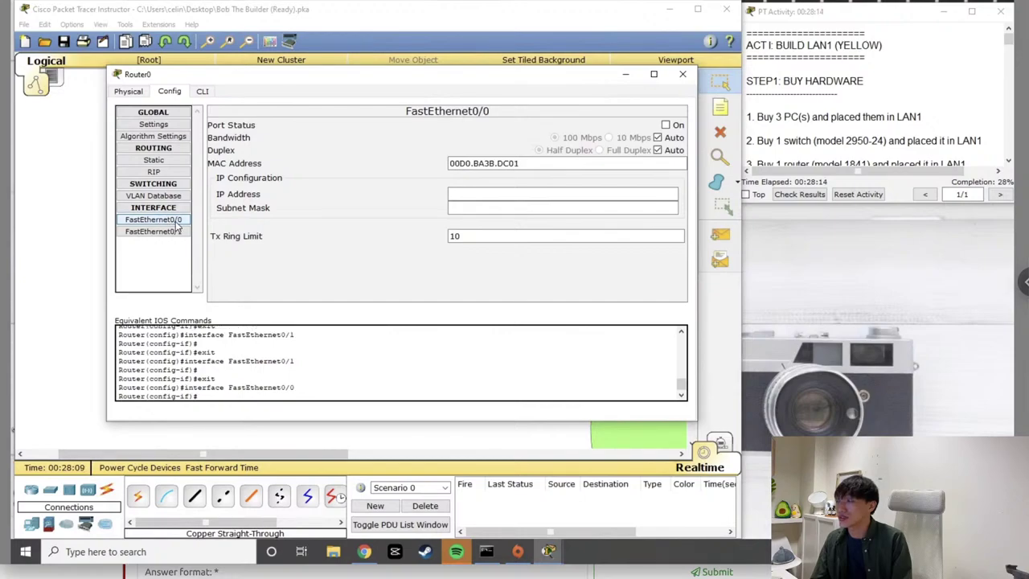
click(177, 232)
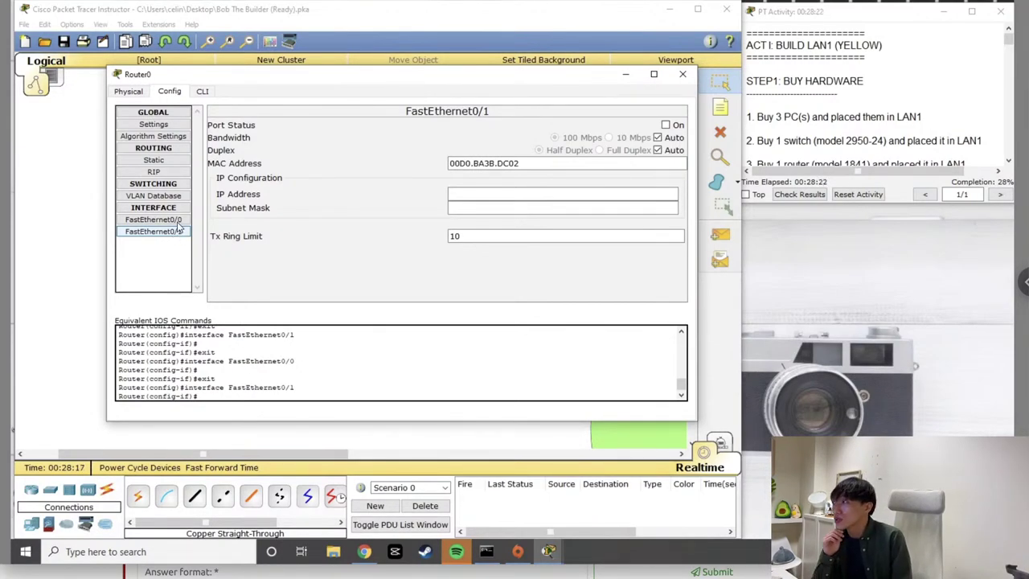
click(177, 220)
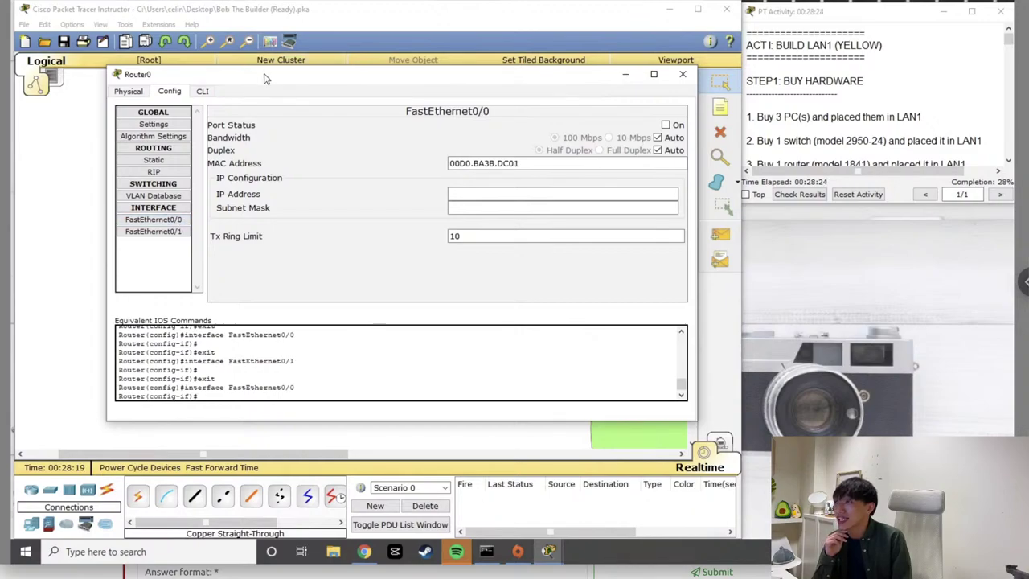
Switch between Router0's FastEthernet0/0 and FastEthernet0/1 settings to compare them, leaving FastEthernet0/1 open
drag(265, 76, 251, 123)
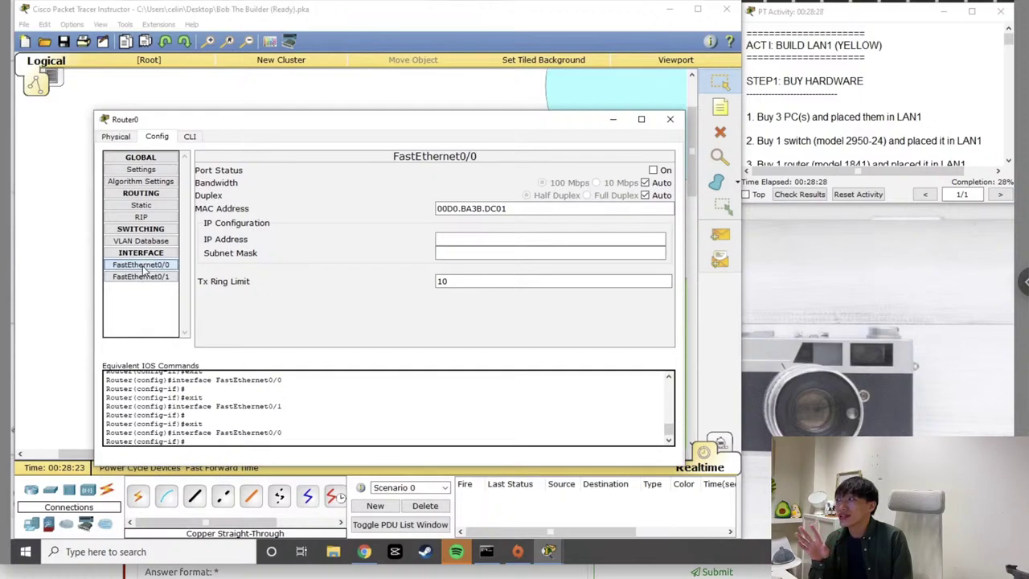
click(143, 277)
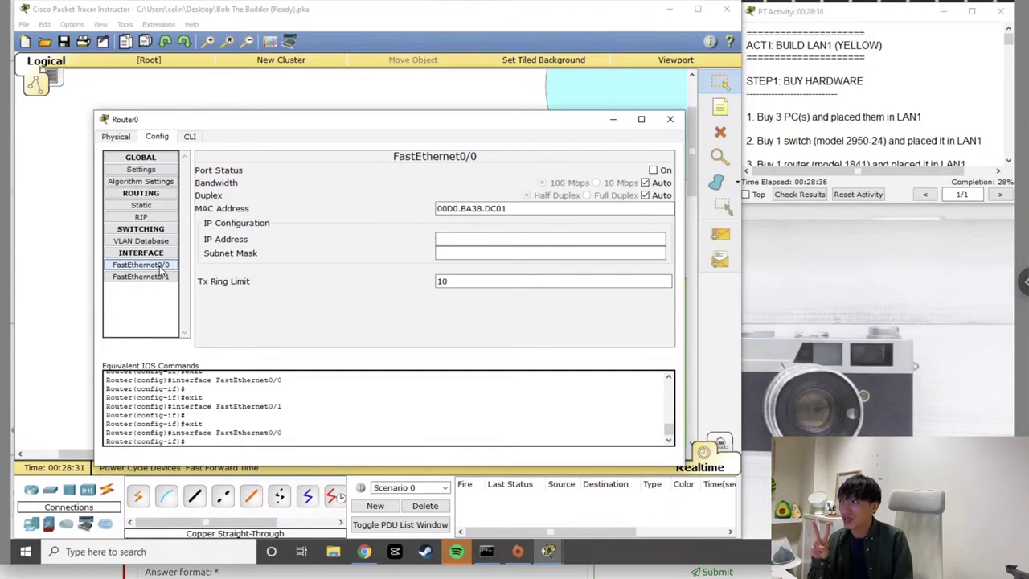
click(162, 277)
click(161, 266)
click(163, 278)
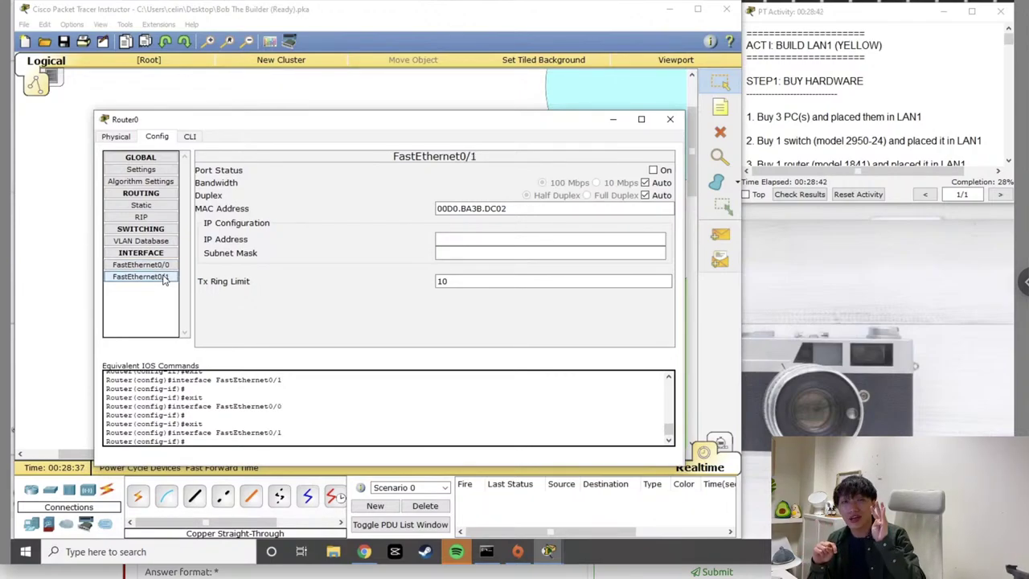
click(163, 265)
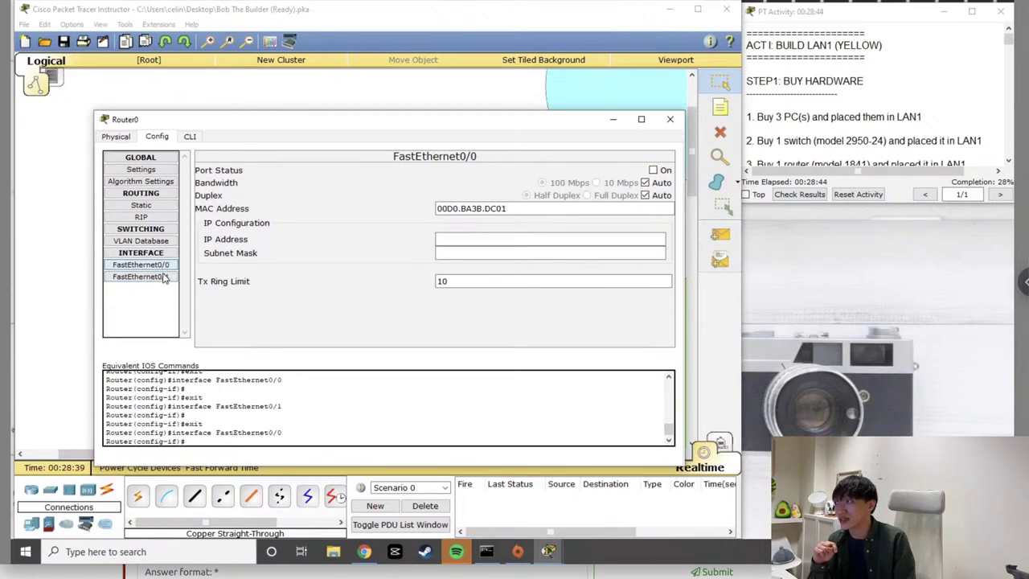
click(163, 277)
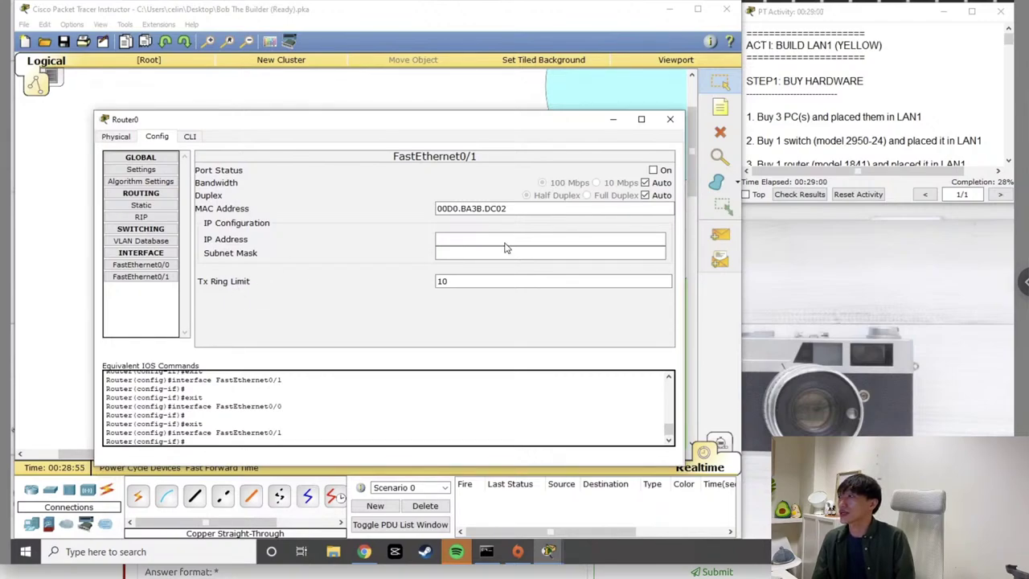
Review the activity's cabling and static IP instructions, marking the IP address and the FA0/0 interface listed for Router0
click(557, 238)
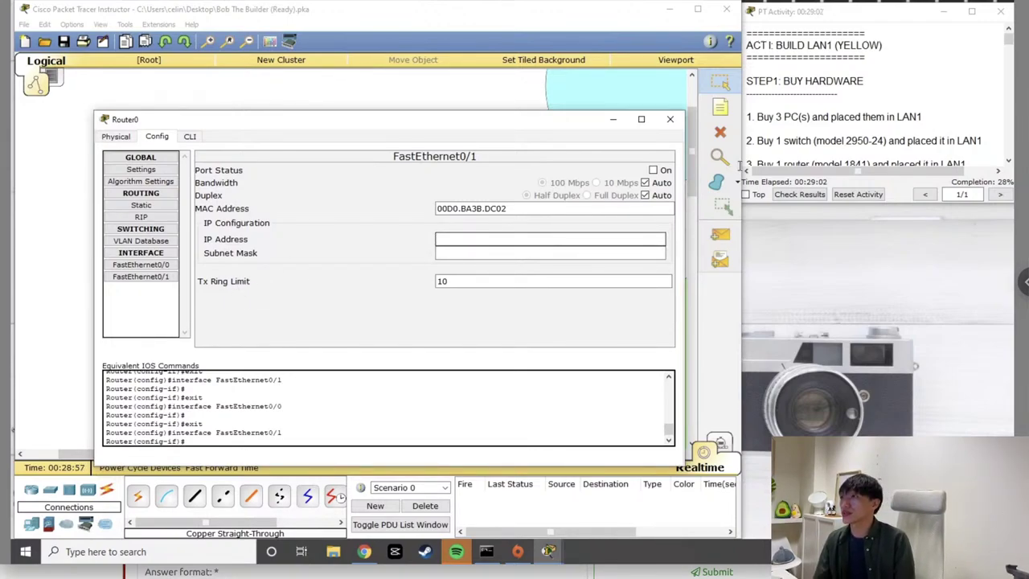
click(841, 128)
scroll(841, 129, down, 2)
scroll(842, 129, down, 6)
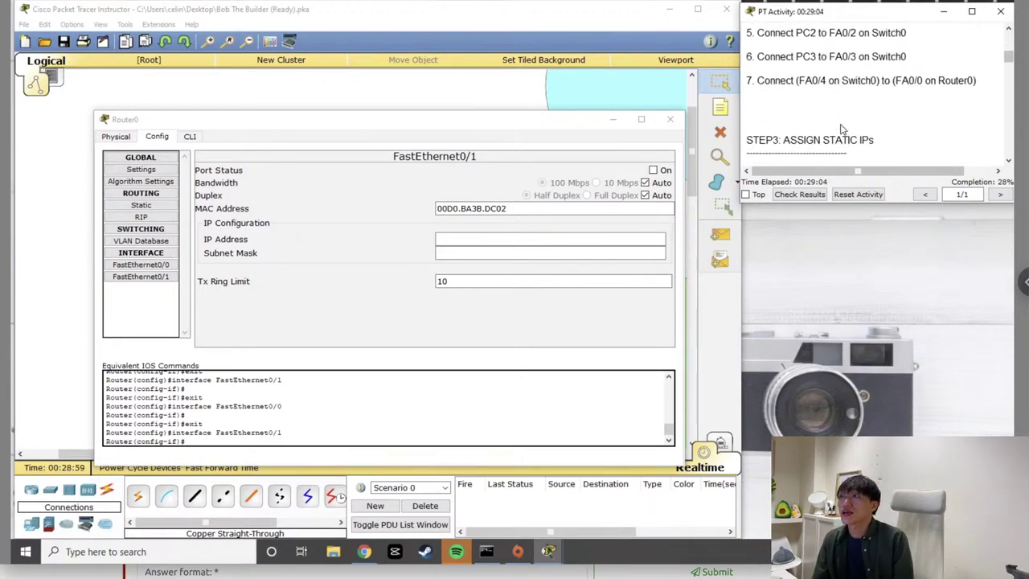
scroll(841, 129, up, 5)
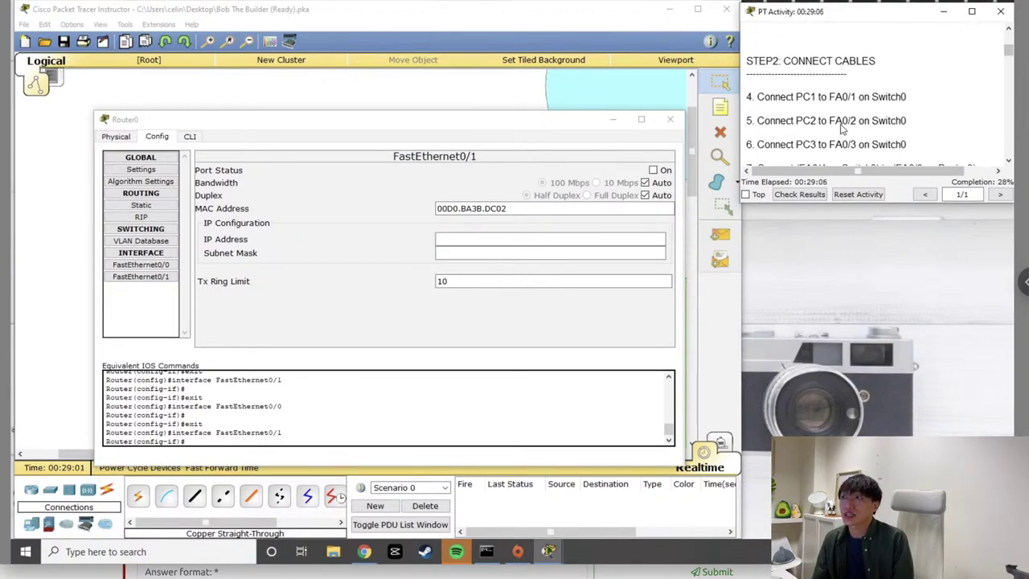
scroll(842, 129, down, 2)
scroll(841, 129, down, 4)
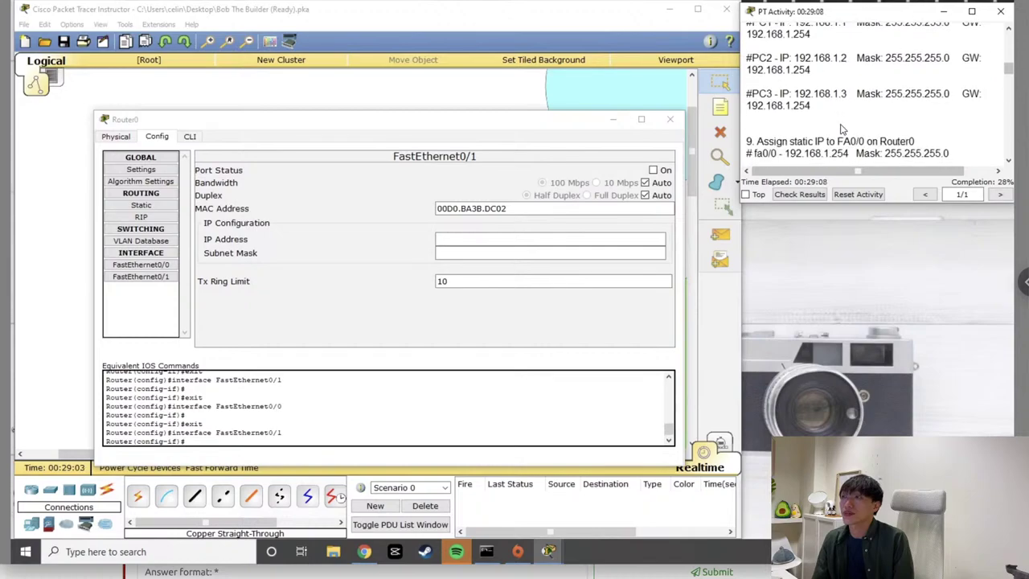
scroll(841, 129, down, 1)
drag(785, 114, 850, 114)
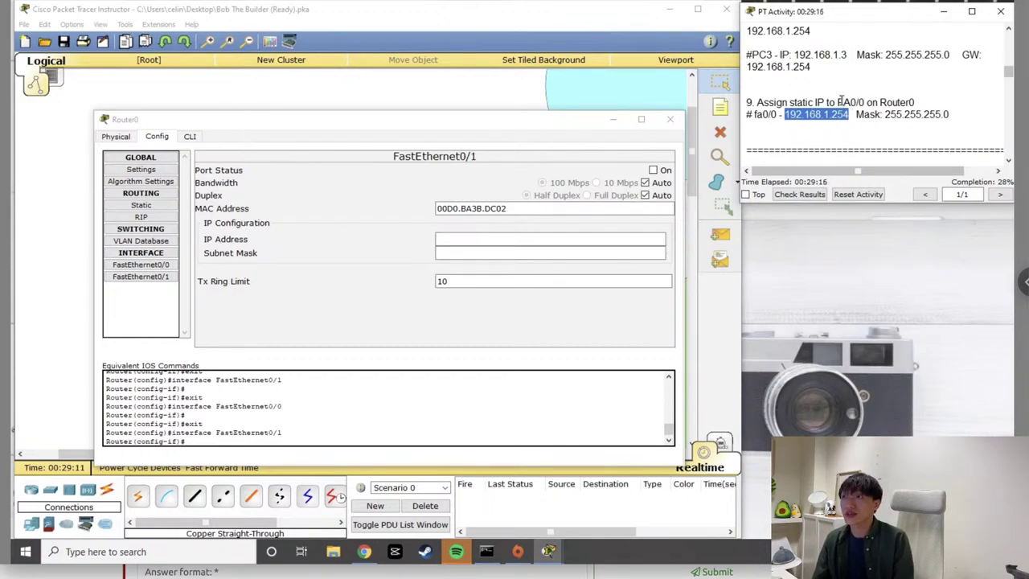
scroll(840, 100, up, 1)
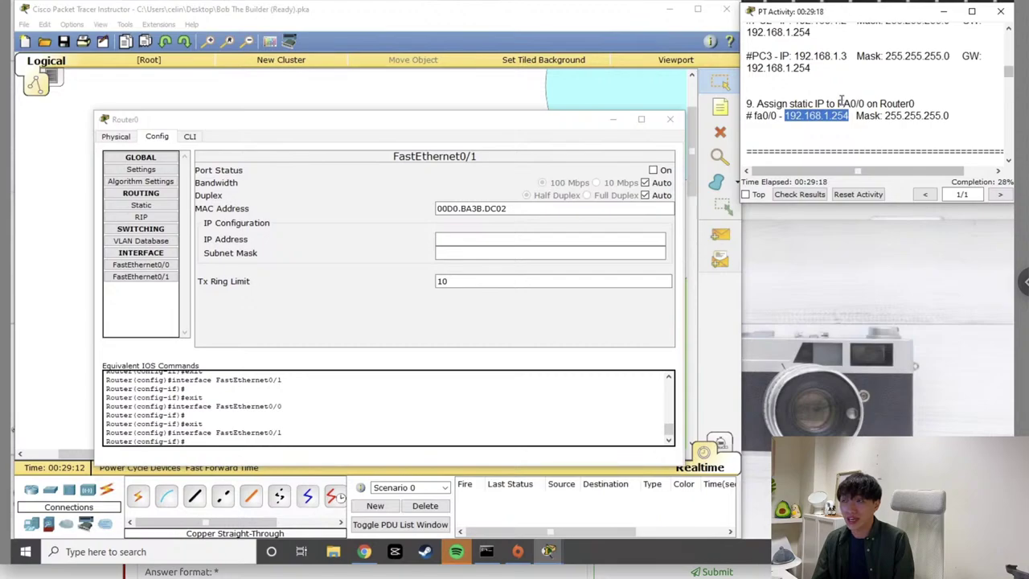
drag(838, 103, 865, 101)
scroll(866, 101, down, 1)
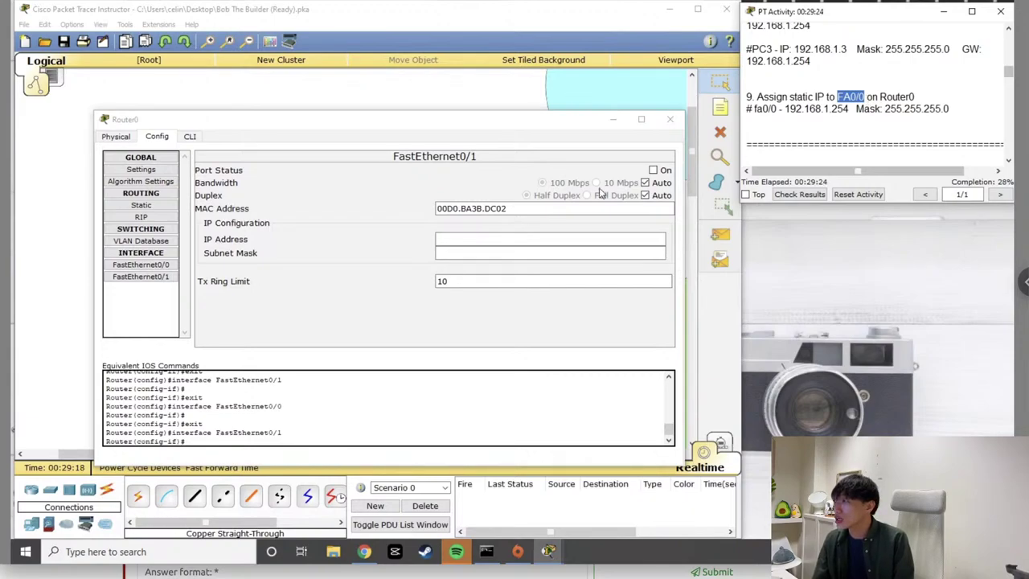
Assign IP address 192.168.1.254 and subnet mask 255.255.255.0 to Router0's FastEthernet0/0 interface
click(146, 267)
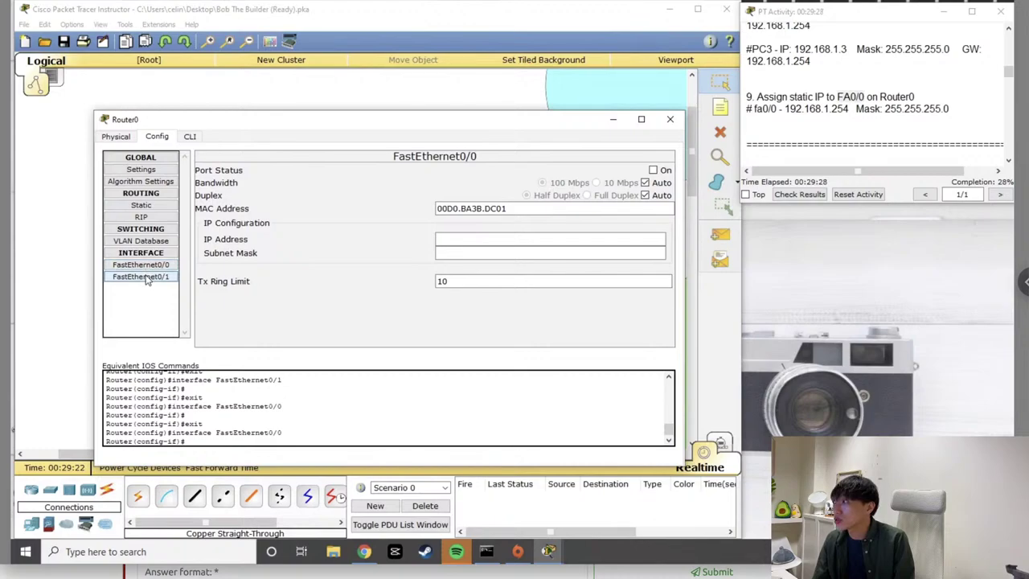
click(142, 273)
click(141, 266)
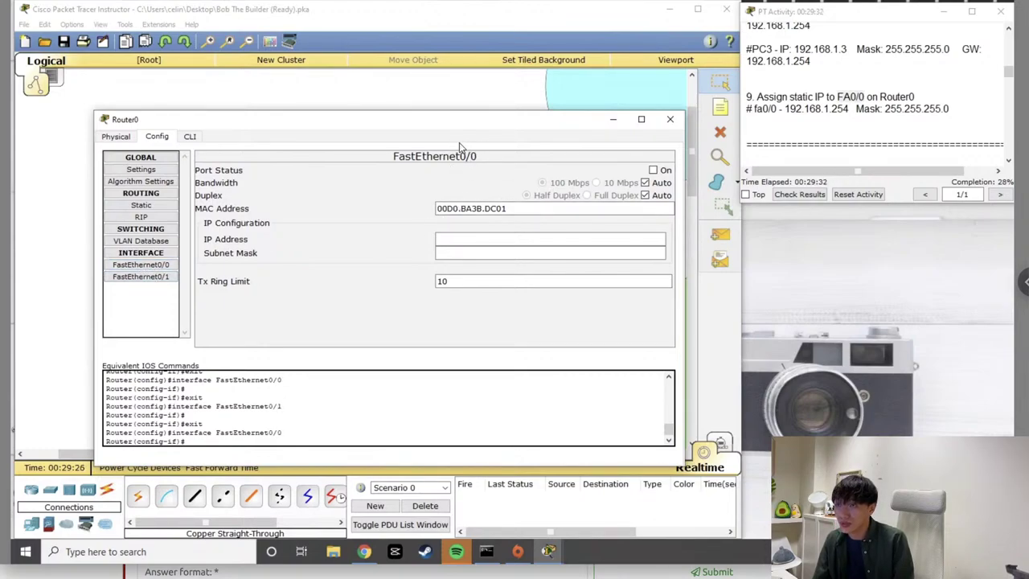
click(478, 242)
text(19)
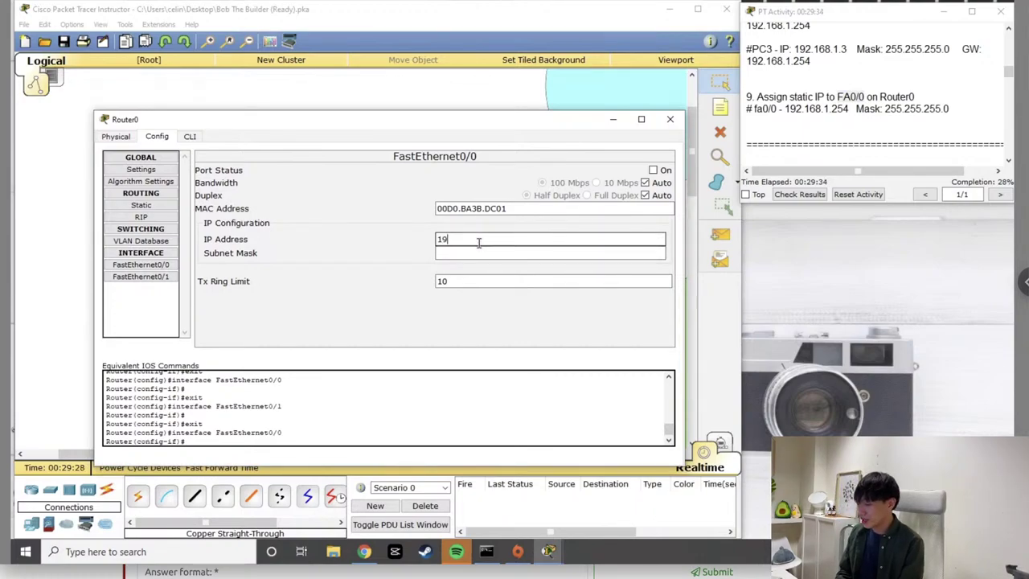
text(2.168.1.254)
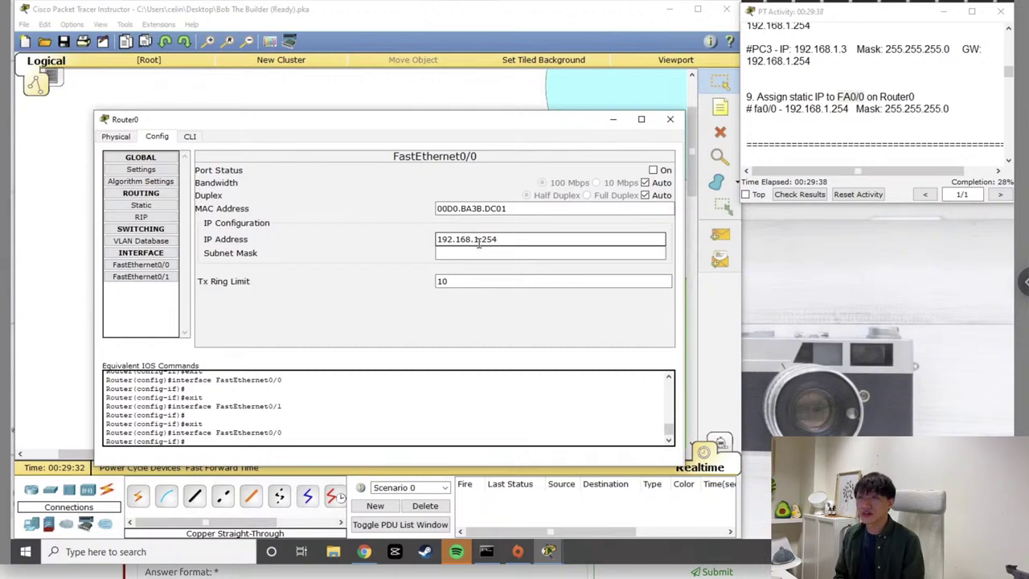
drag(500, 239, 411, 236)
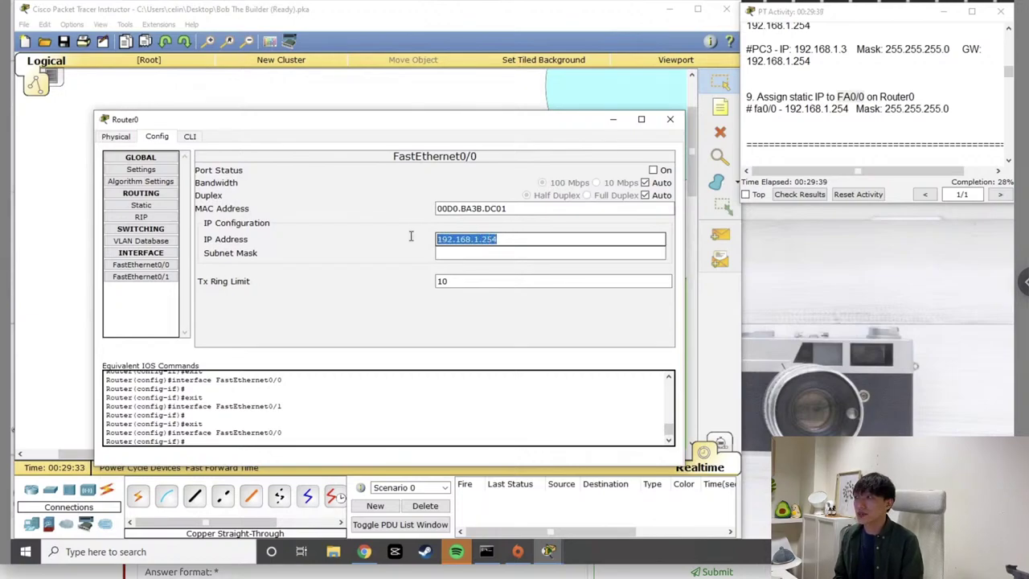
click(542, 255)
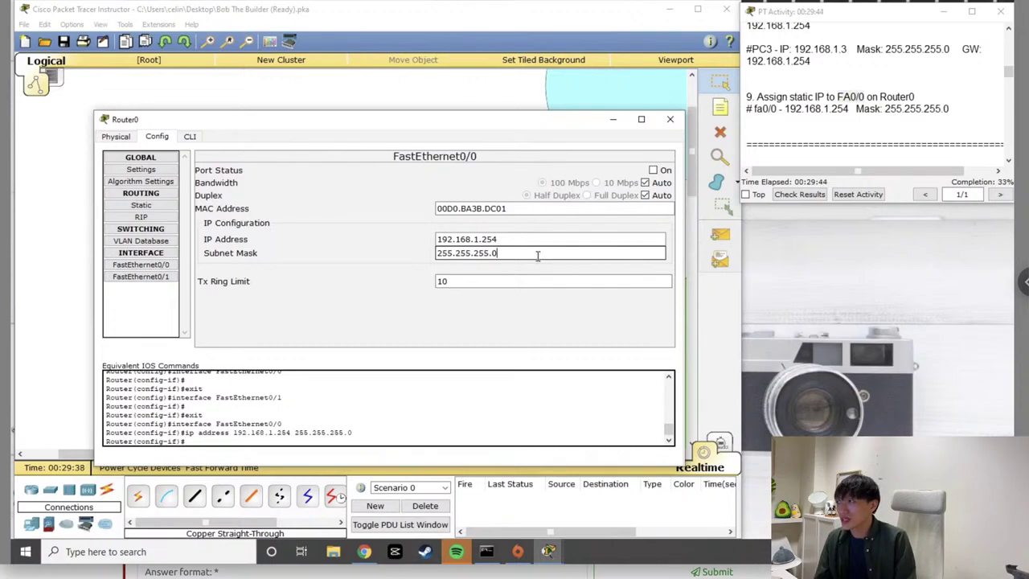
drag(539, 254, 397, 254)
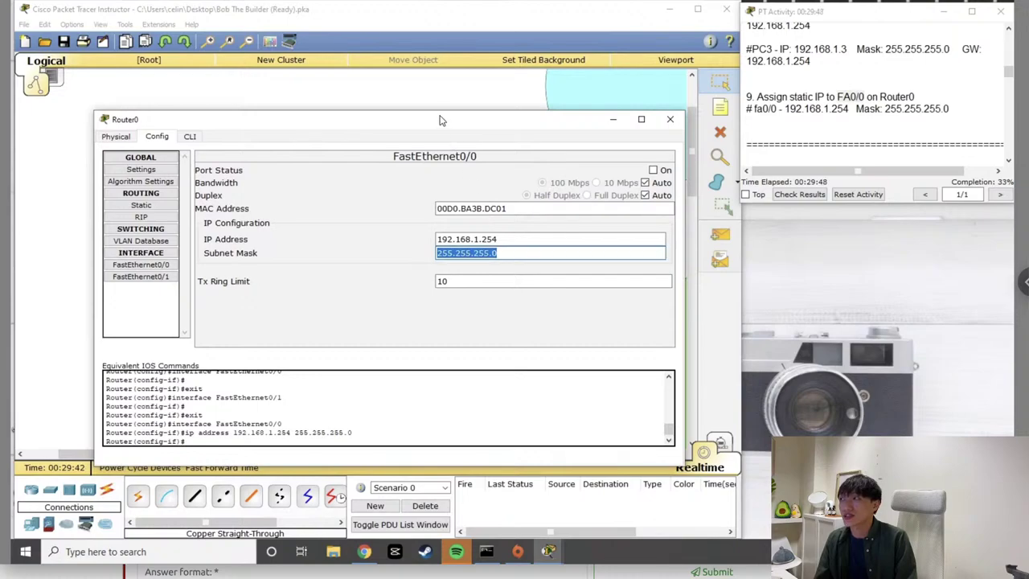
Uncover the LAN1 topology to examine the link between Switch0 and Router0, and bring the router settings back into view
drag(440, 112, 443, 377)
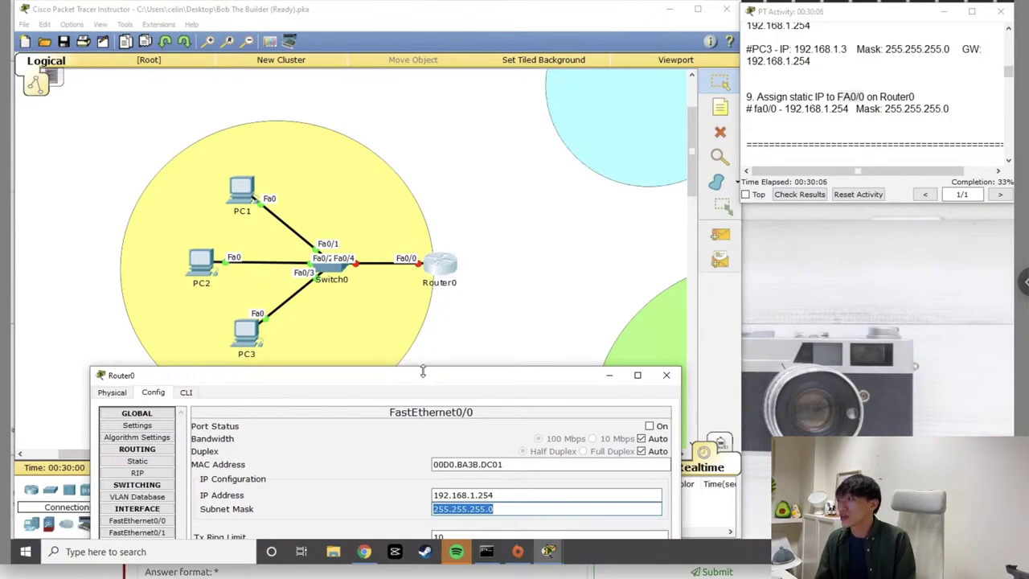
mouse_move(420, 376)
mouse_down()
mouse_move(408, 180)
mouse_move(422, 180)
mouse_move(417, 376)
mouse_up()
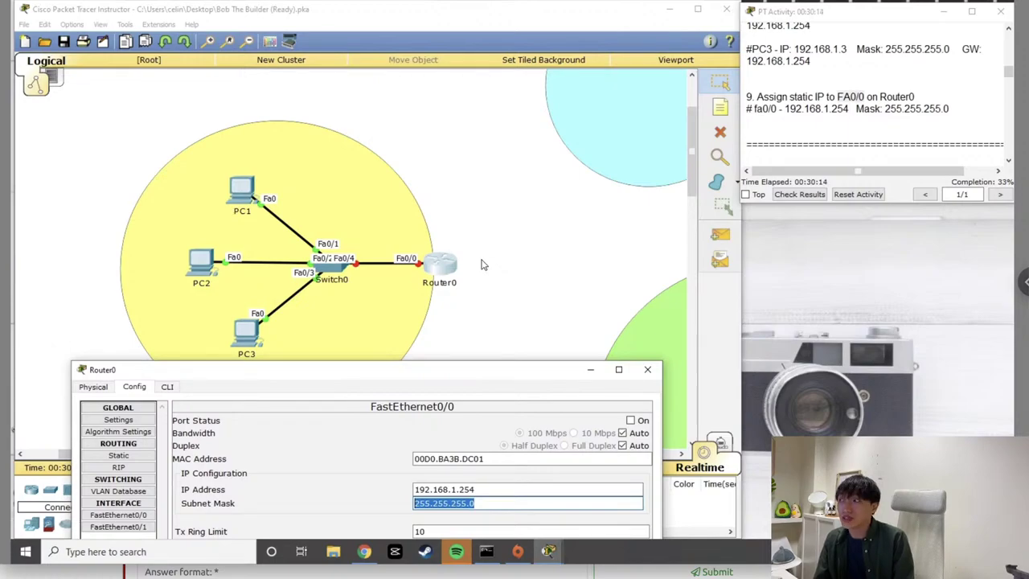
drag(482, 372, 495, 179)
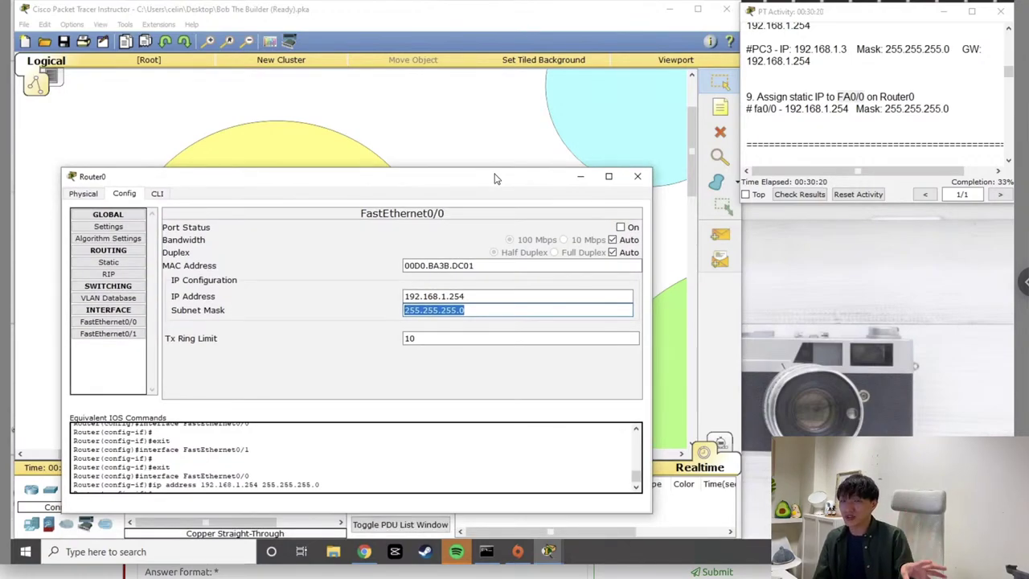
Turn on the port status of Router0's FastEthernet0/0 interface and minimize the router window
click(509, 296)
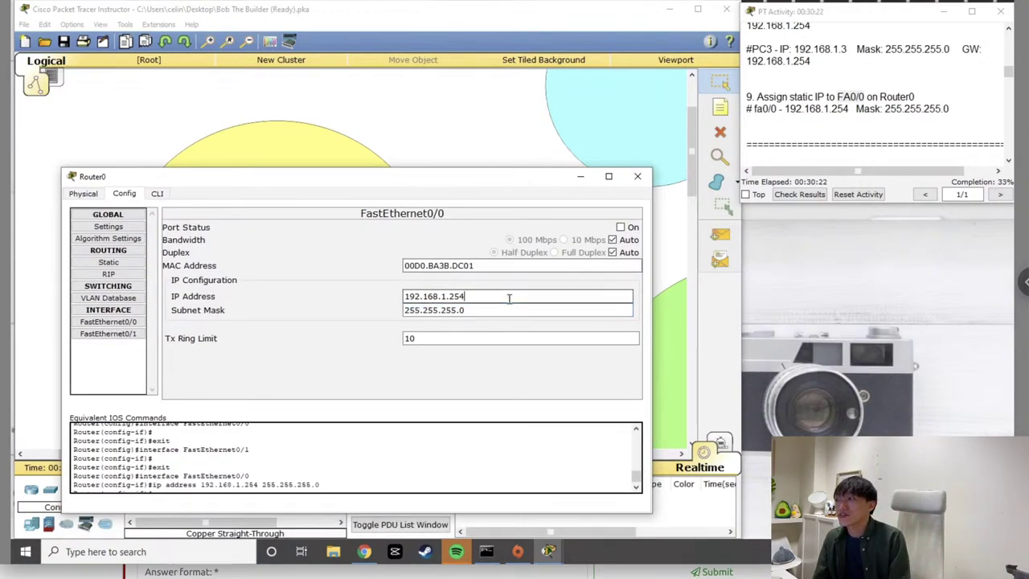
triple_click(474, 295)
triple_click(478, 311)
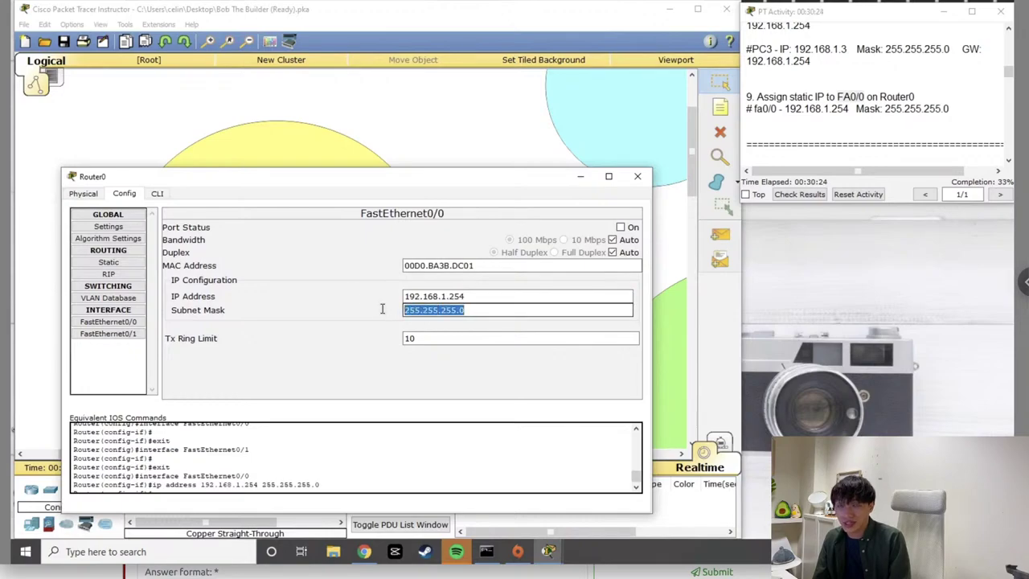
click(621, 229)
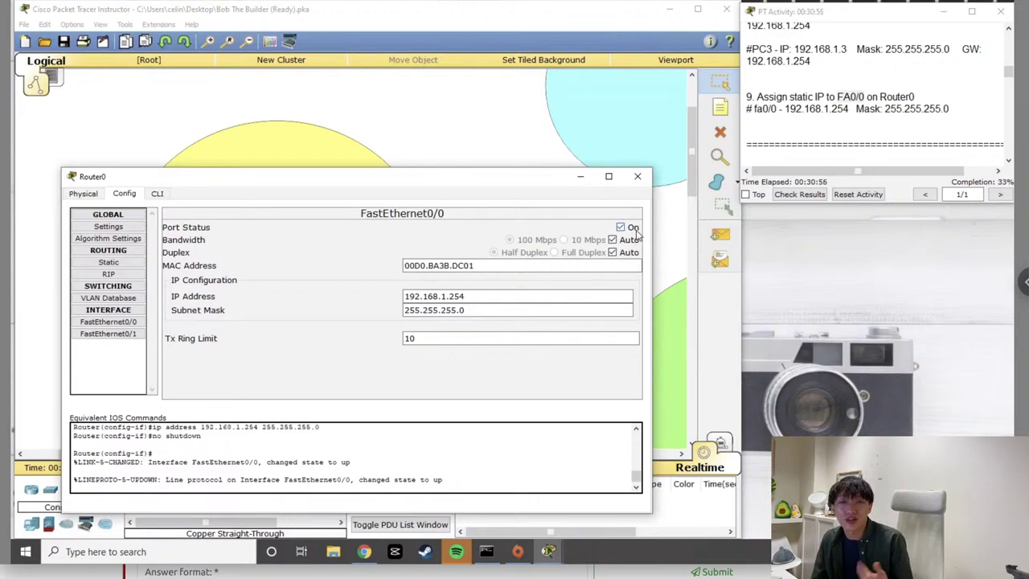
click(500, 296)
click(500, 310)
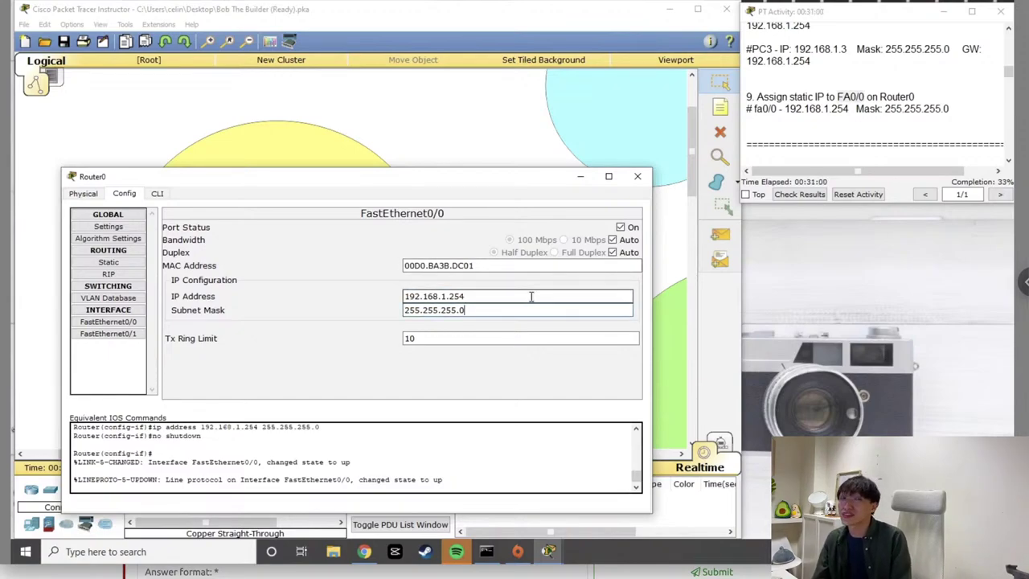
drag(522, 176, 526, 130)
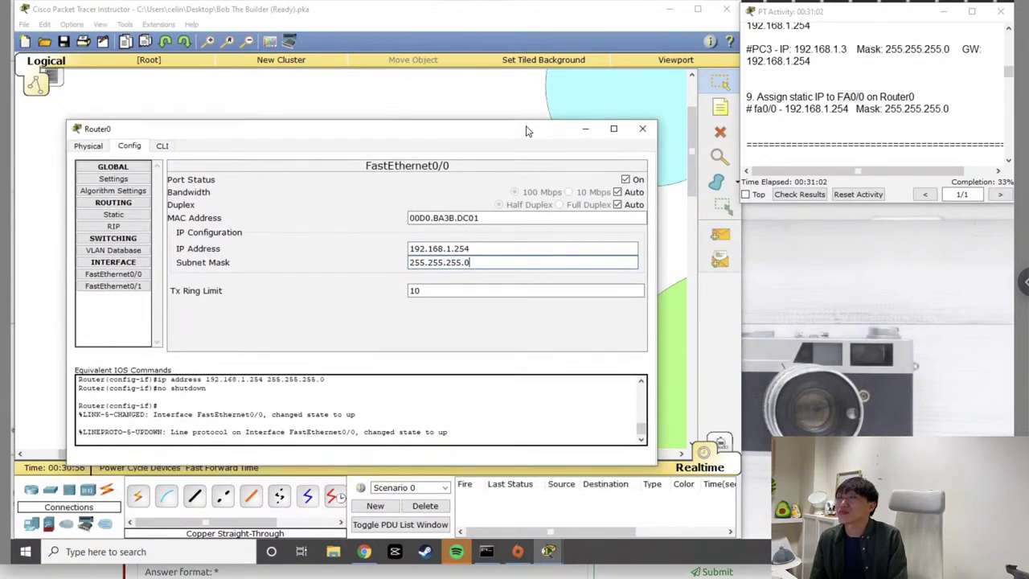
click(585, 129)
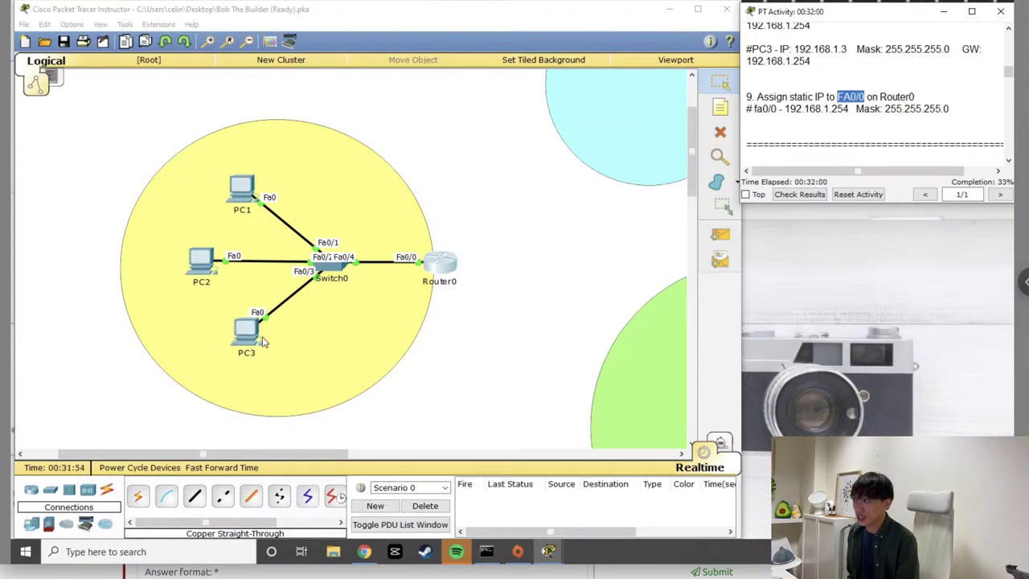
Add a note reading "PC1 can talk to PC3?" to the workspace and move it inside LAN1 above Switch0
click(720, 107)
click(216, 106)
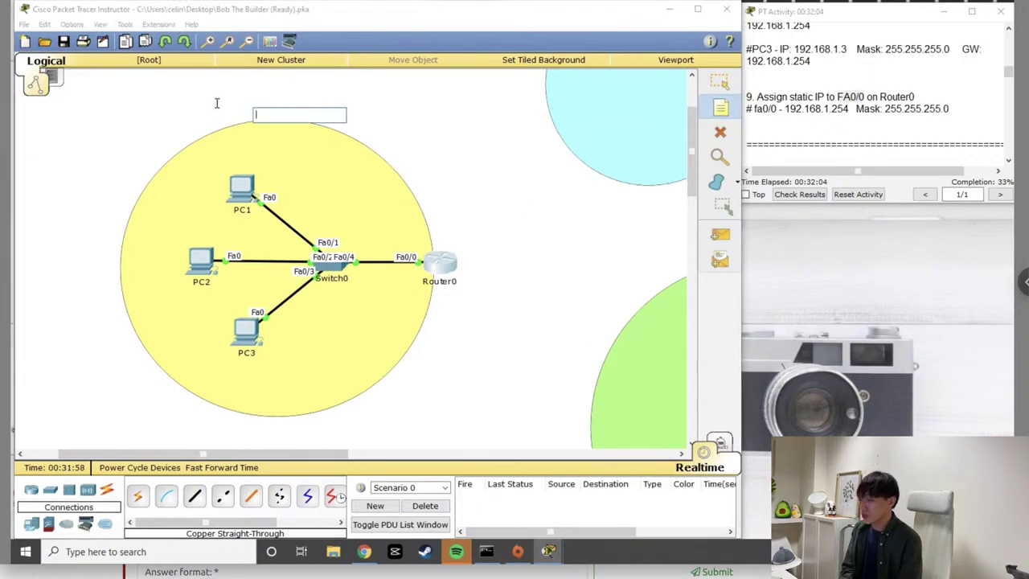
text(PC1 can talk to PC3?)
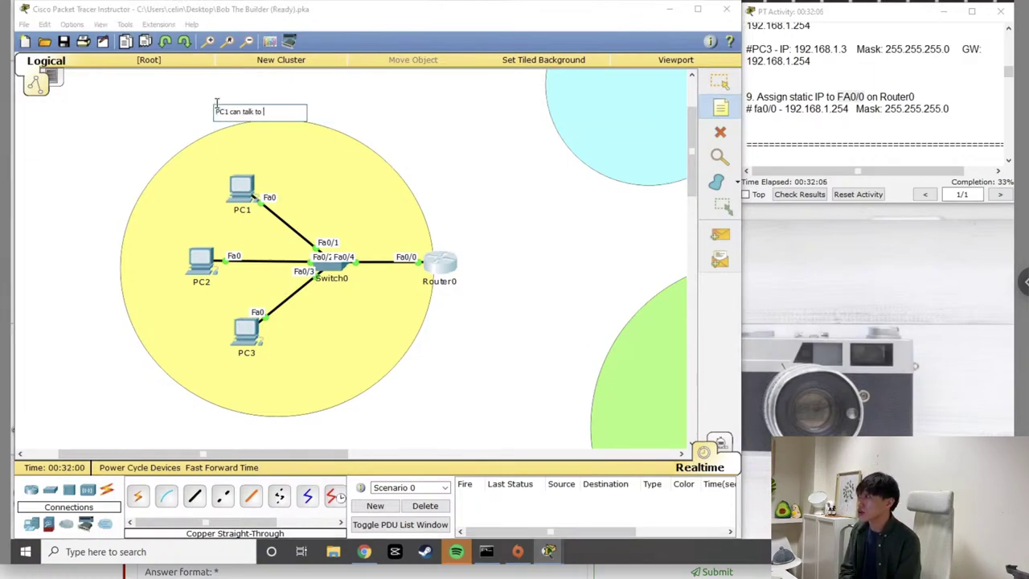
click(450, 103)
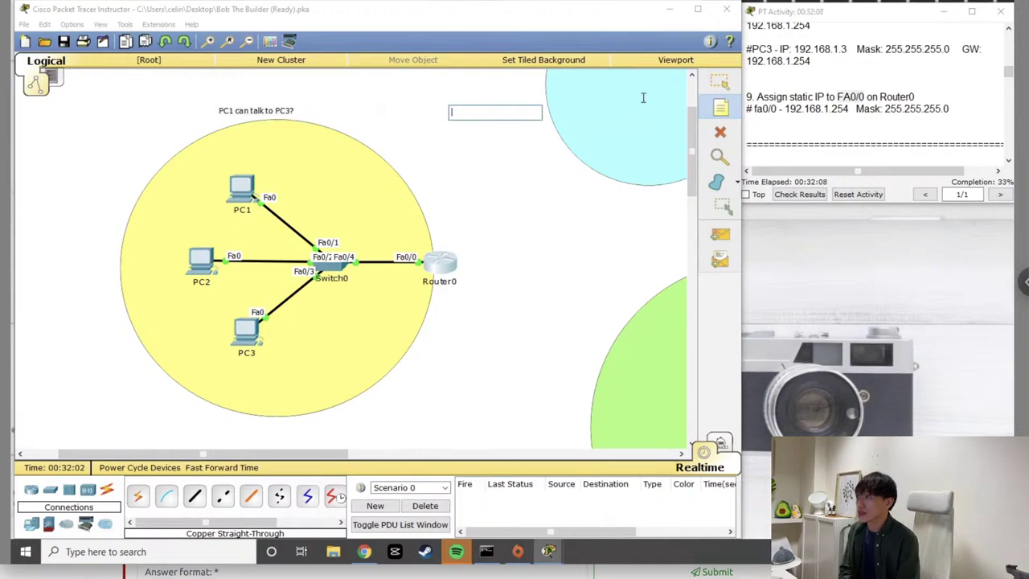
click(720, 81)
drag(278, 115, 376, 219)
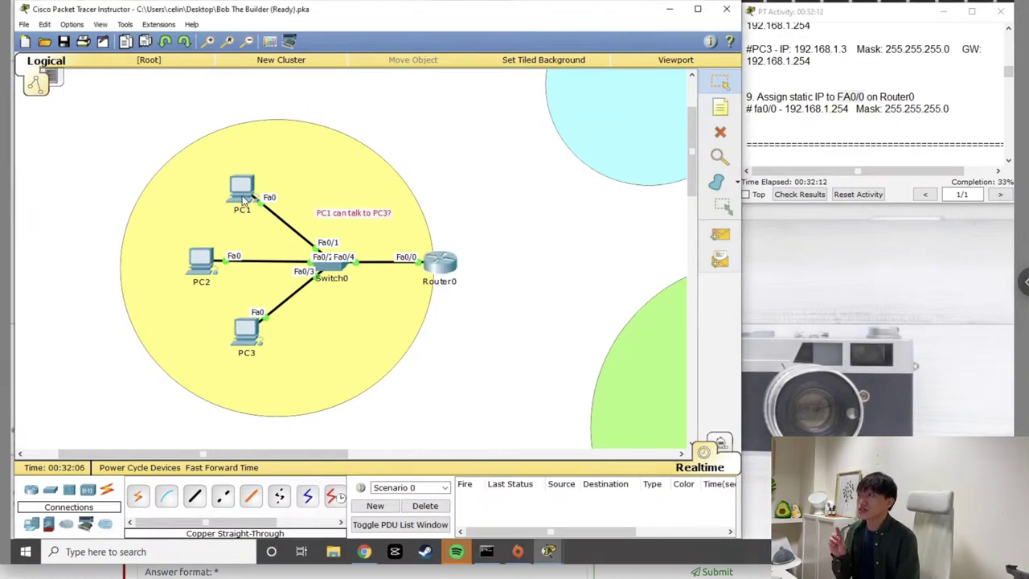
click(245, 193)
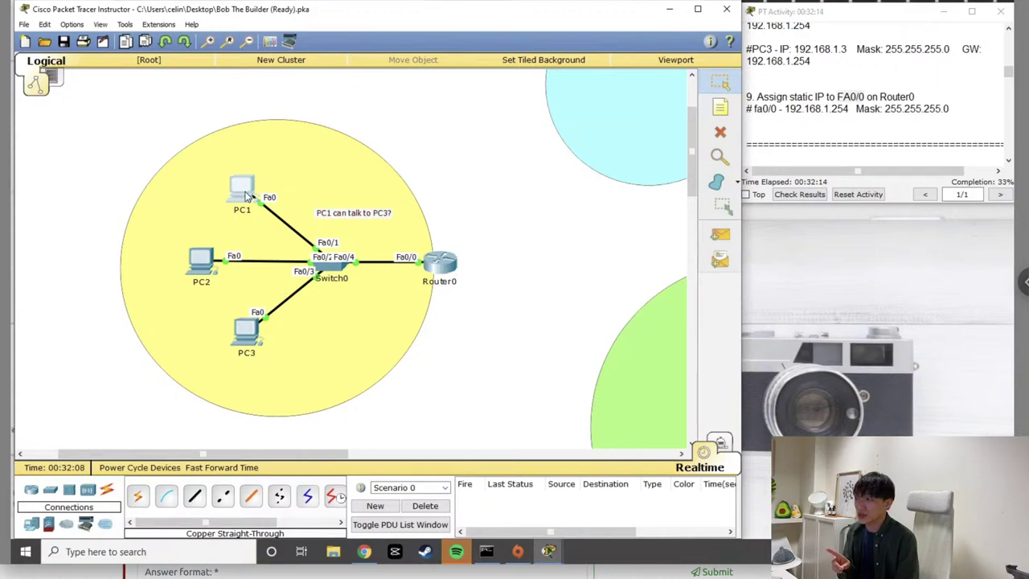
click(245, 193)
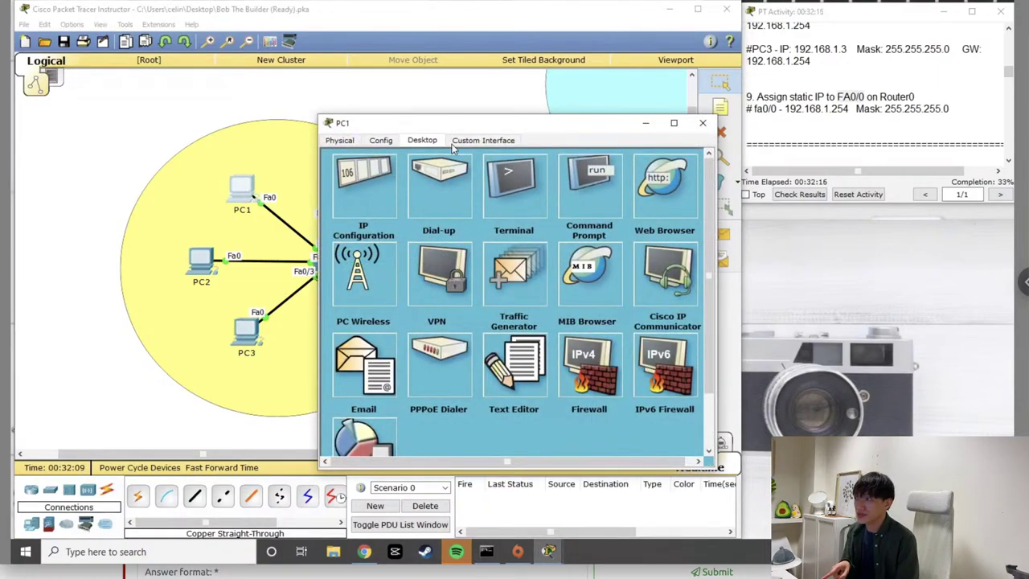
drag(468, 128, 439, 120)
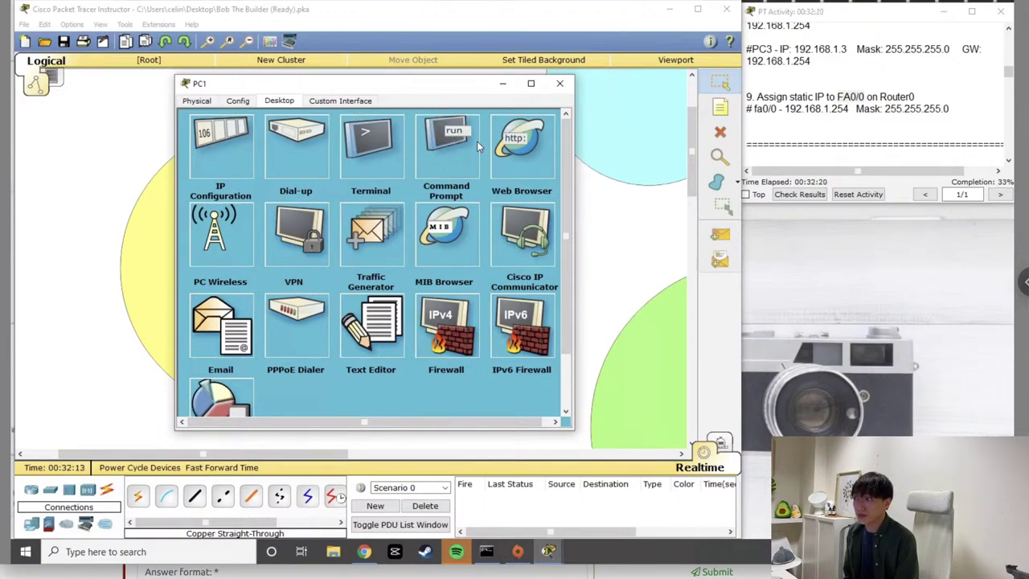
click(436, 154)
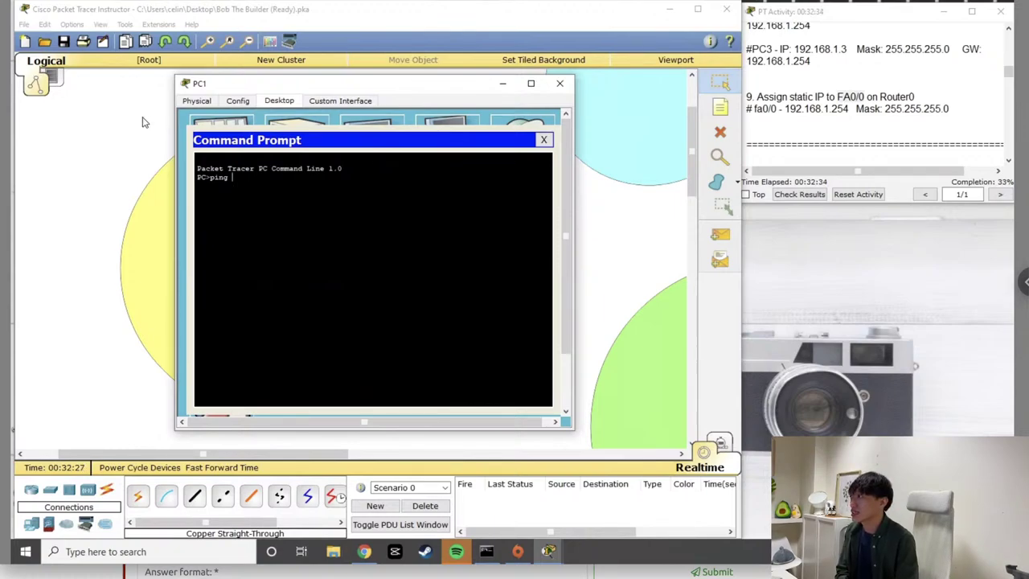
click(102, 104)
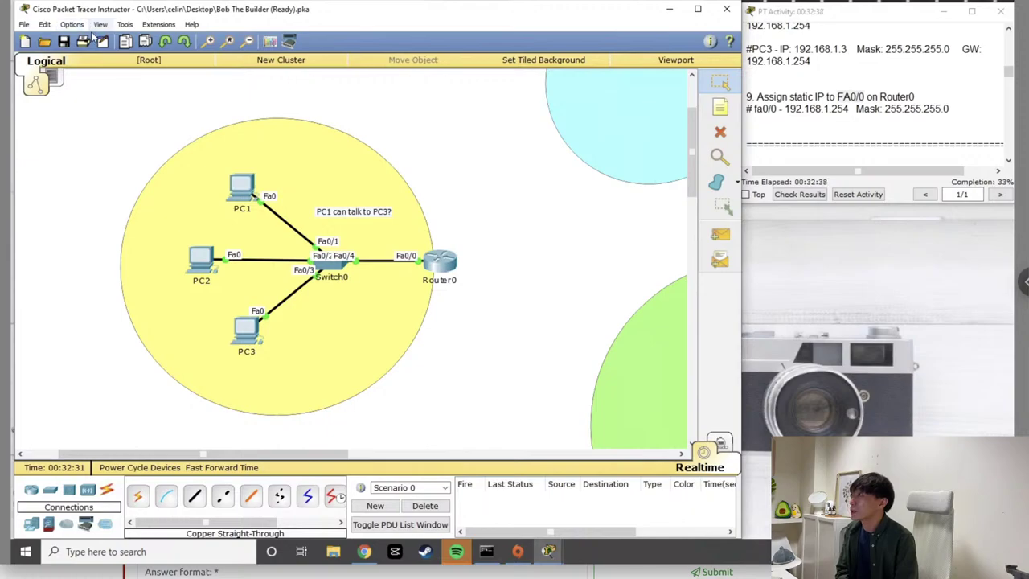
Set the workspace font size to 15 in the preferences, apply it, and check PC1's Command Prompt text
click(84, 24)
click(90, 40)
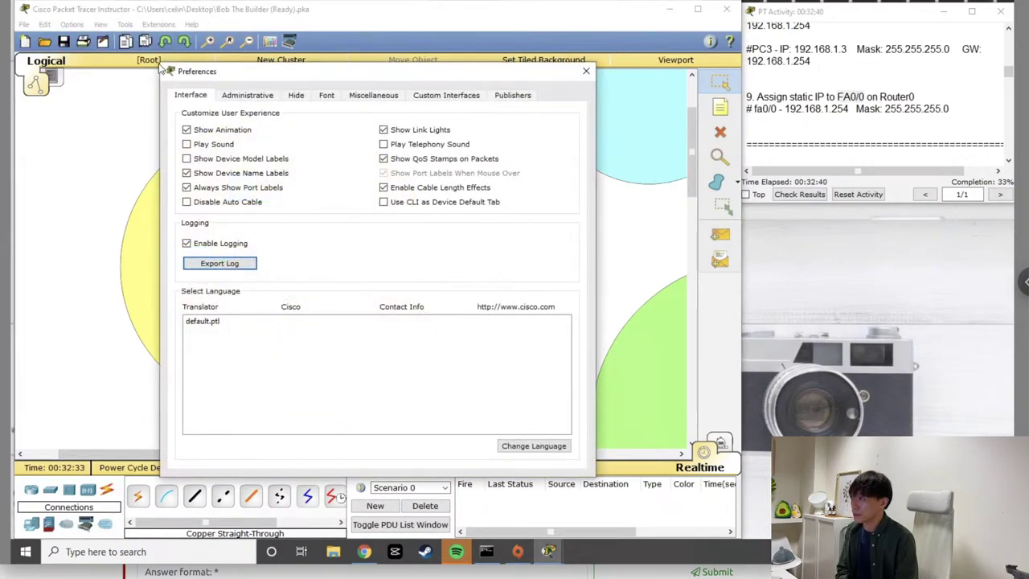
click(325, 95)
click(486, 244)
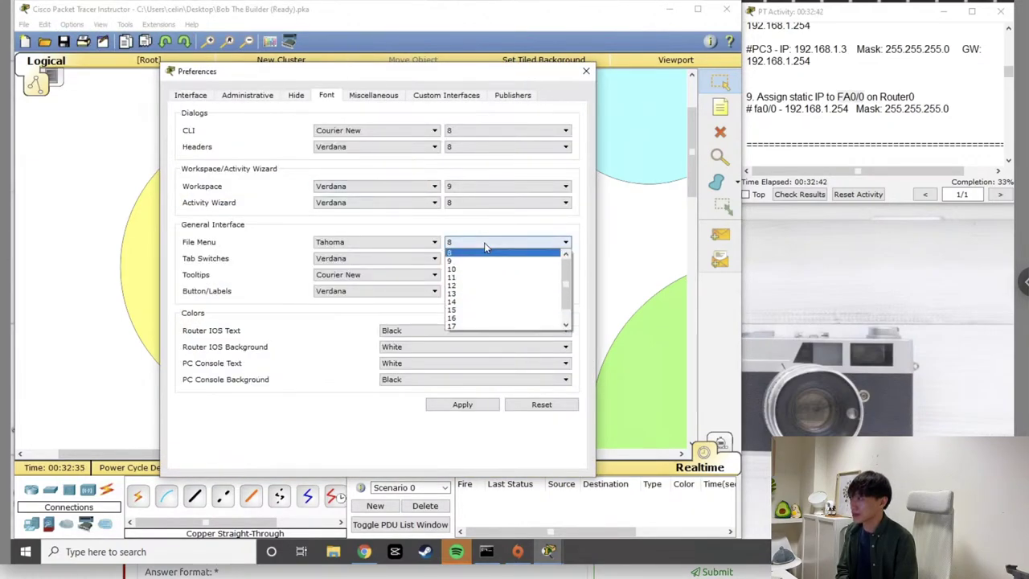
click(483, 239)
click(478, 190)
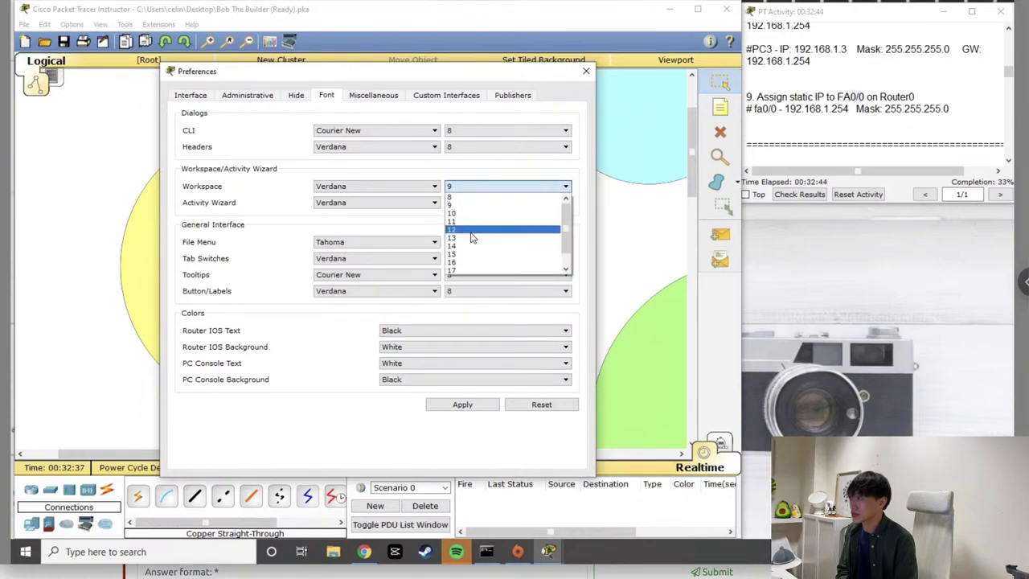
click(470, 254)
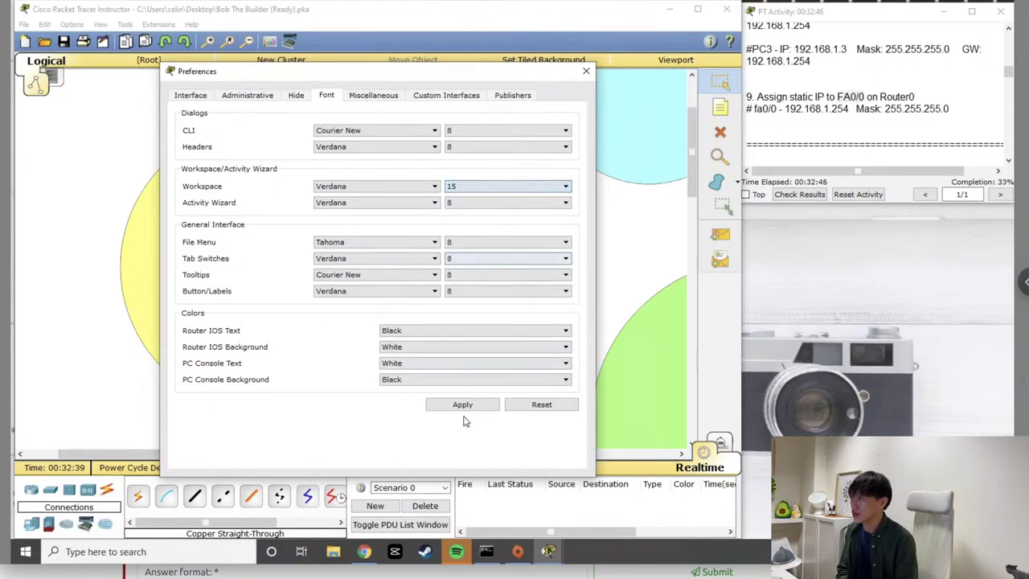
click(464, 408)
click(586, 71)
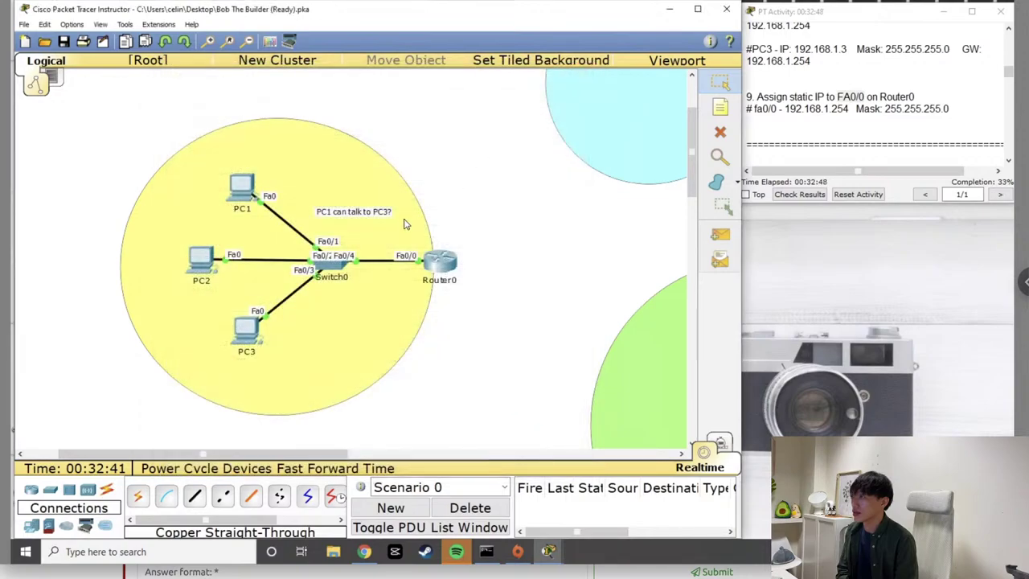
click(242, 186)
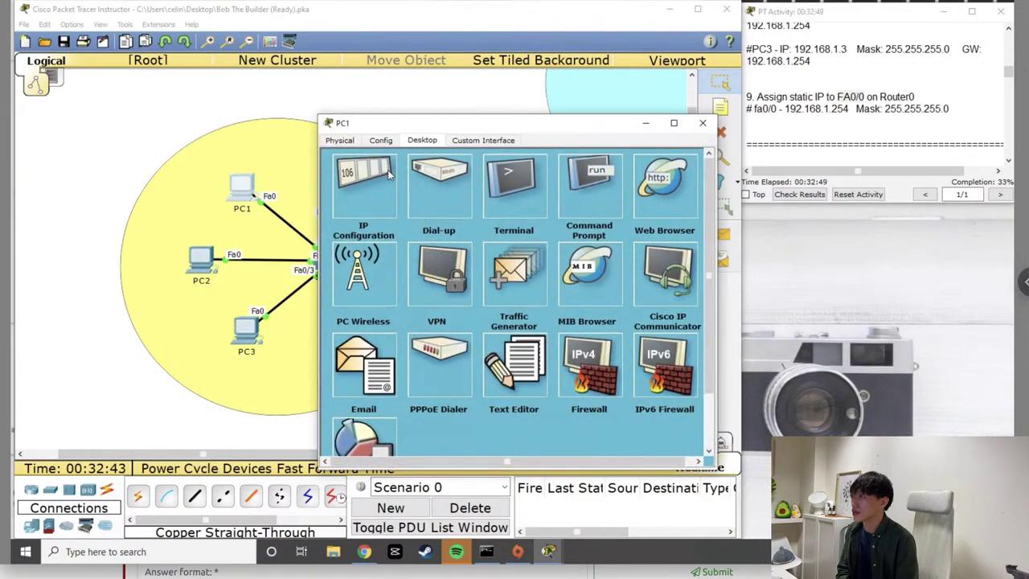
click(591, 181)
Reopen the font preferences and set the CLI font to Courier New 12 and the Headers font size to 12
click(71, 24)
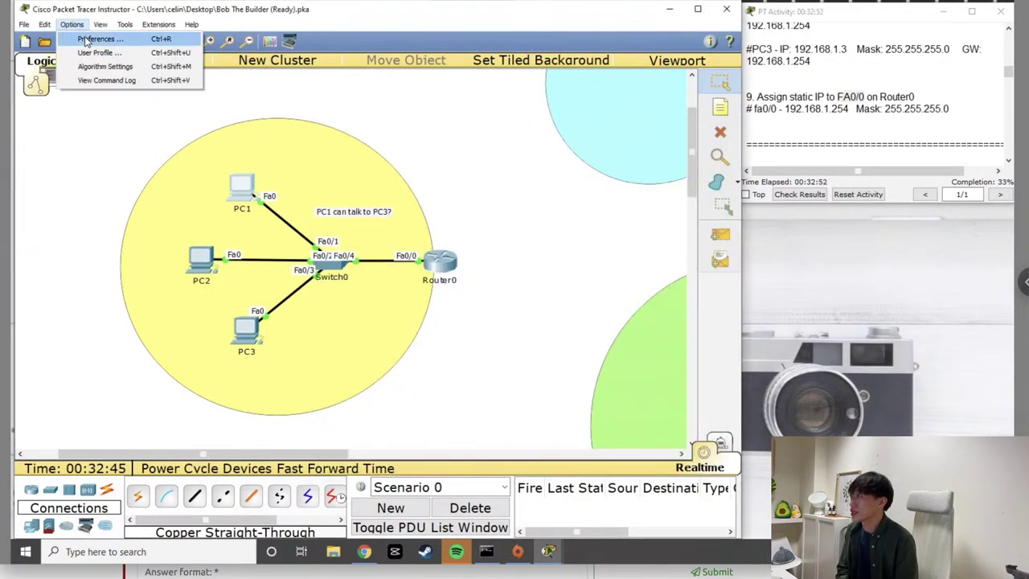
click(90, 37)
click(324, 96)
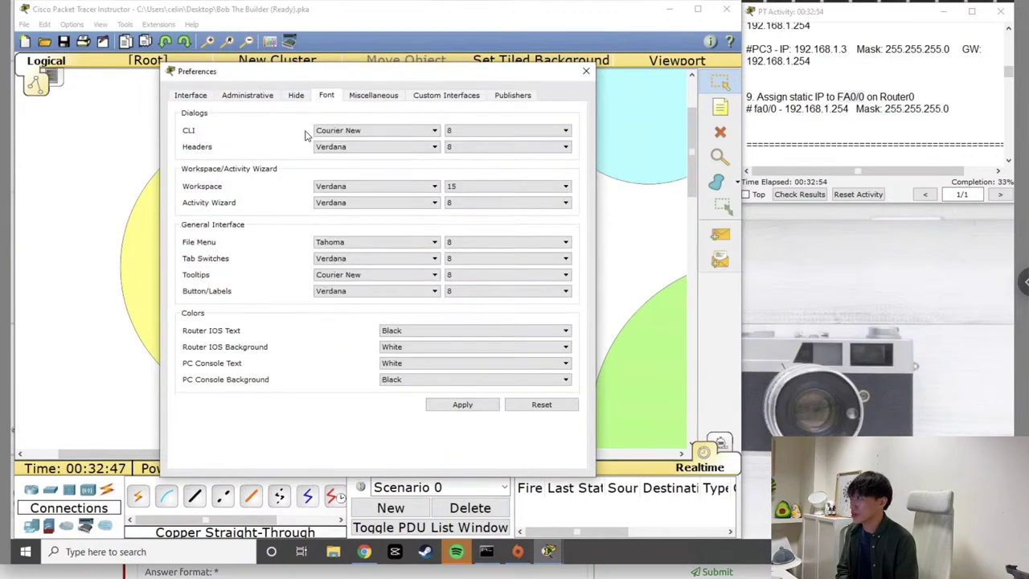
click(346, 133)
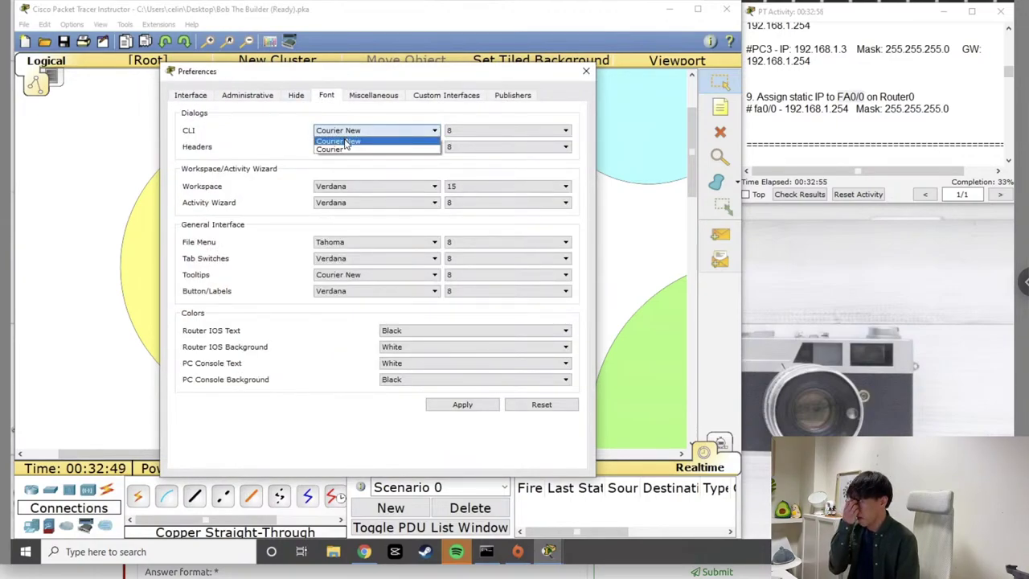
click(391, 142)
click(483, 130)
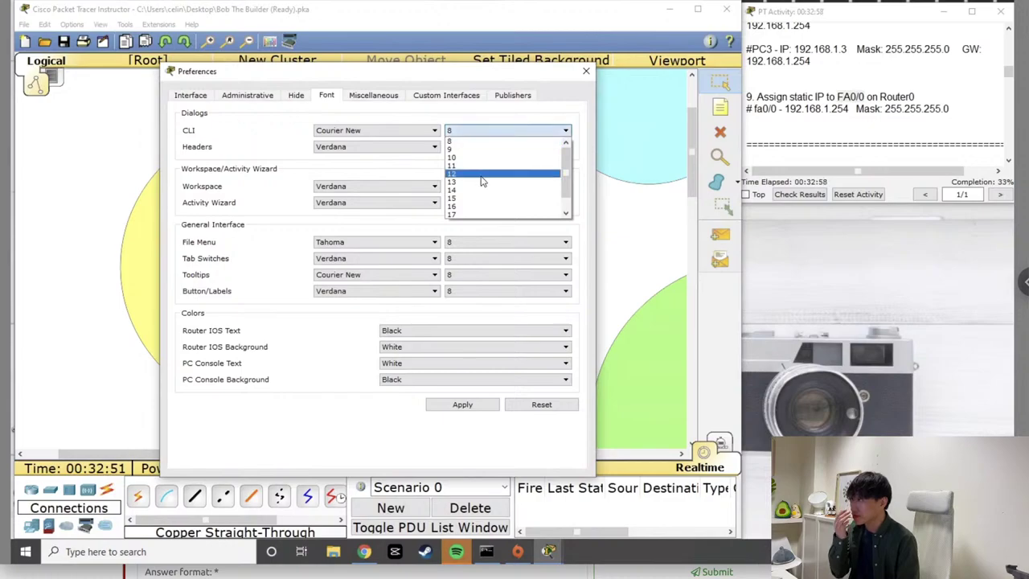
click(479, 174)
click(480, 147)
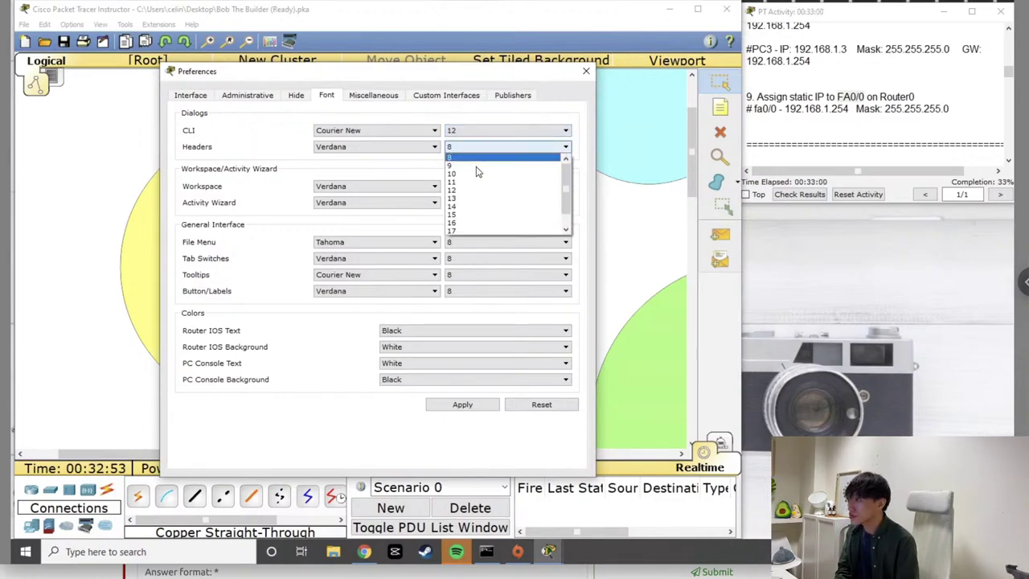
click(474, 190)
Set the Activity Wizard and Workspace font sizes to 12, apply the changes, and close the preferences
scroll(475, 193, down, 7)
click(475, 203)
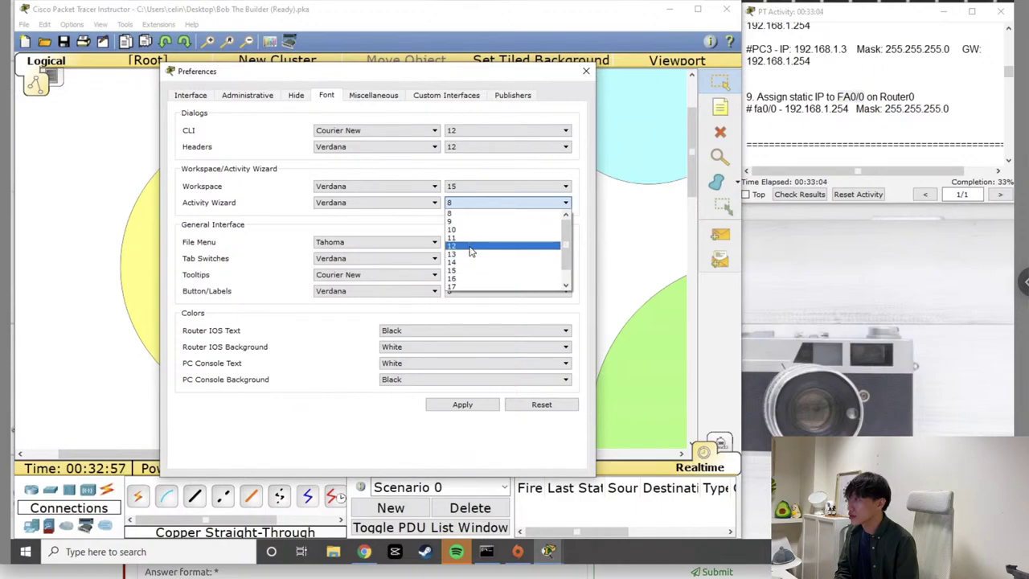
click(470, 248)
click(476, 185)
click(471, 234)
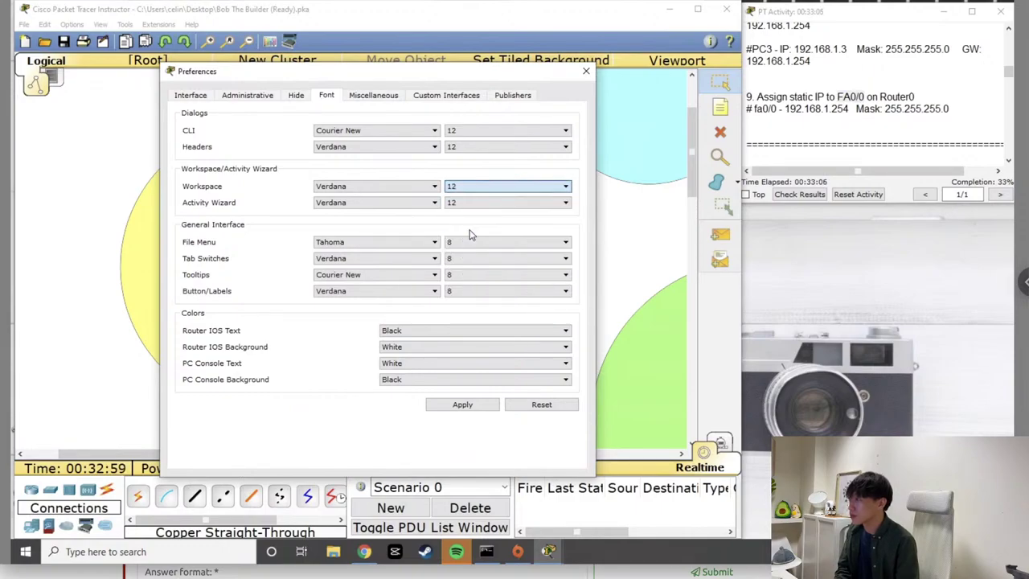
click(479, 406)
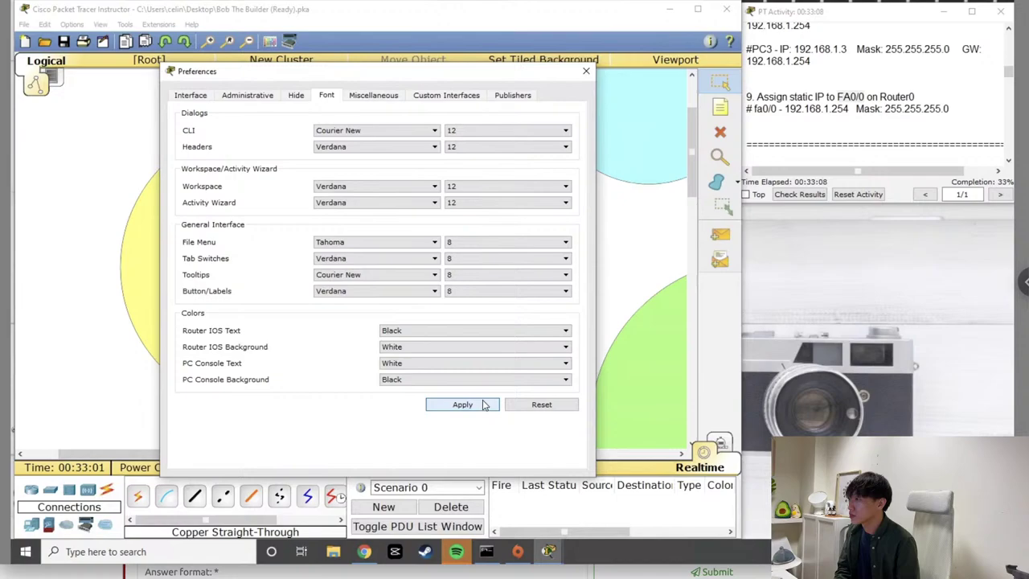
click(586, 71)
Open PC1's Command Prompt, begin a ping command without a destination, and reposition the PC1 window
click(242, 189)
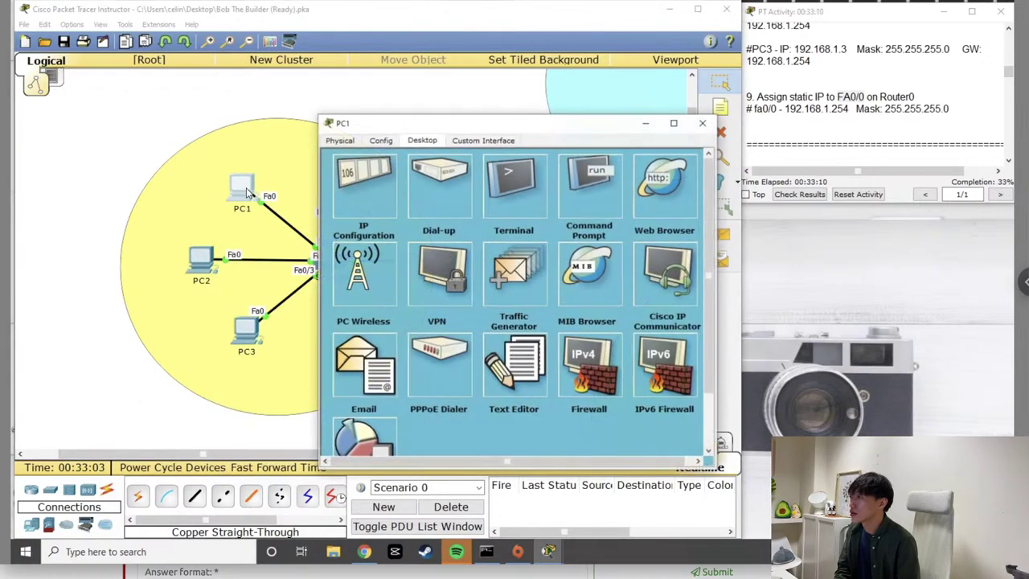
click(583, 190)
text(ping)
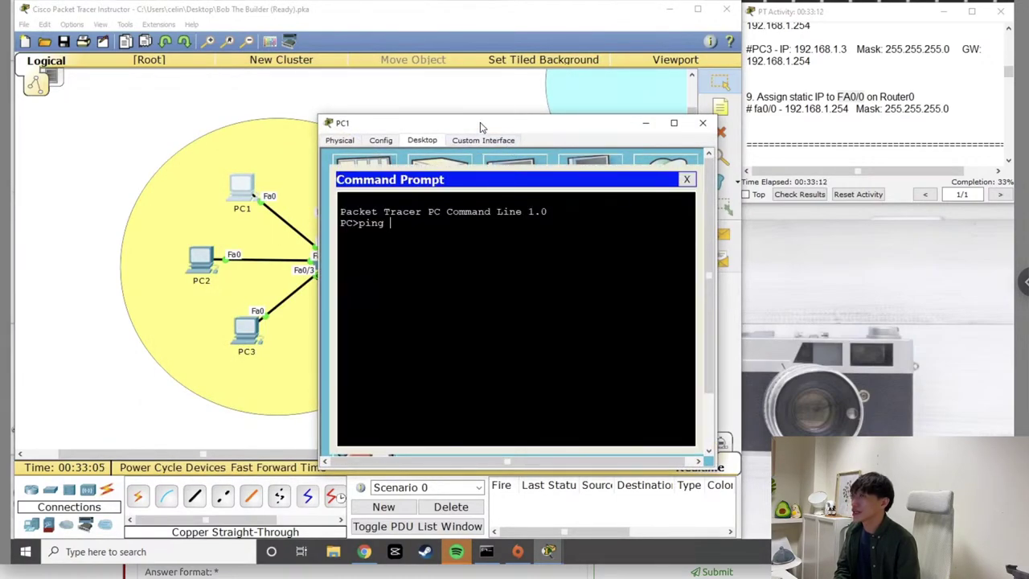
drag(479, 126, 366, 101)
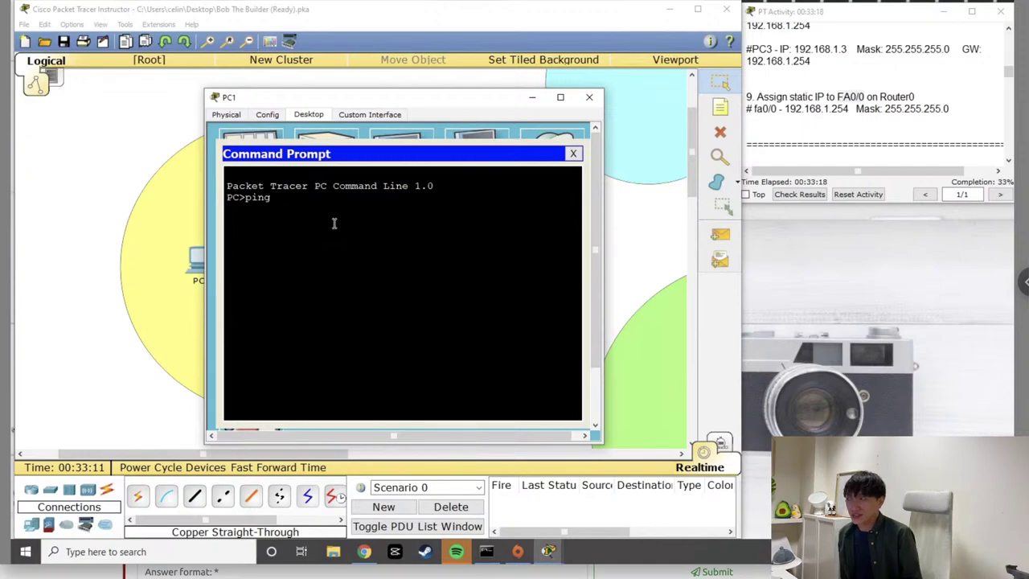
Uncover the LAN1 topology and move the "PC1 can talk to PC3?" note outside the yellow circle, above Router0
drag(356, 102, 367, 307)
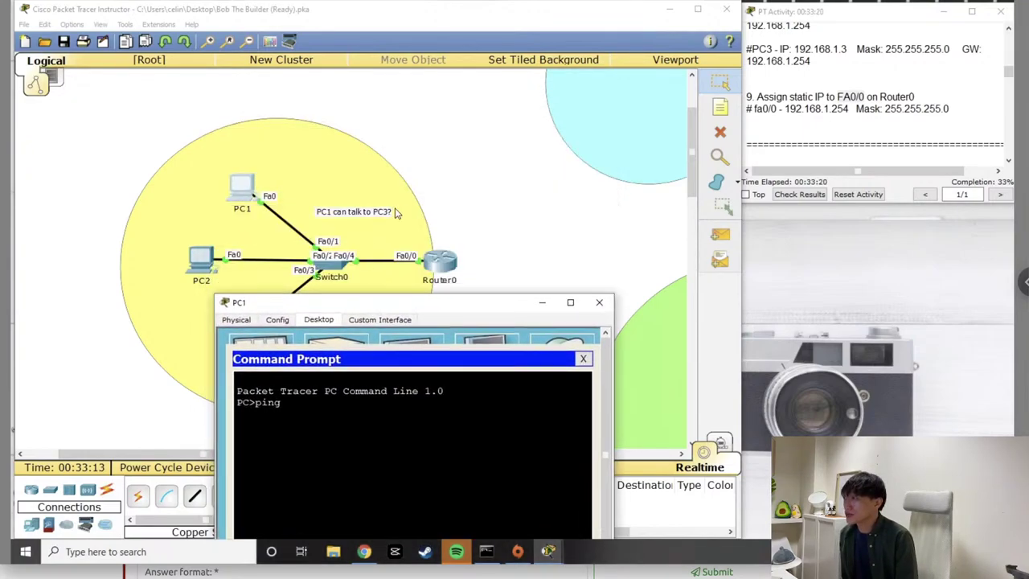
click(395, 213)
drag(371, 215, 450, 141)
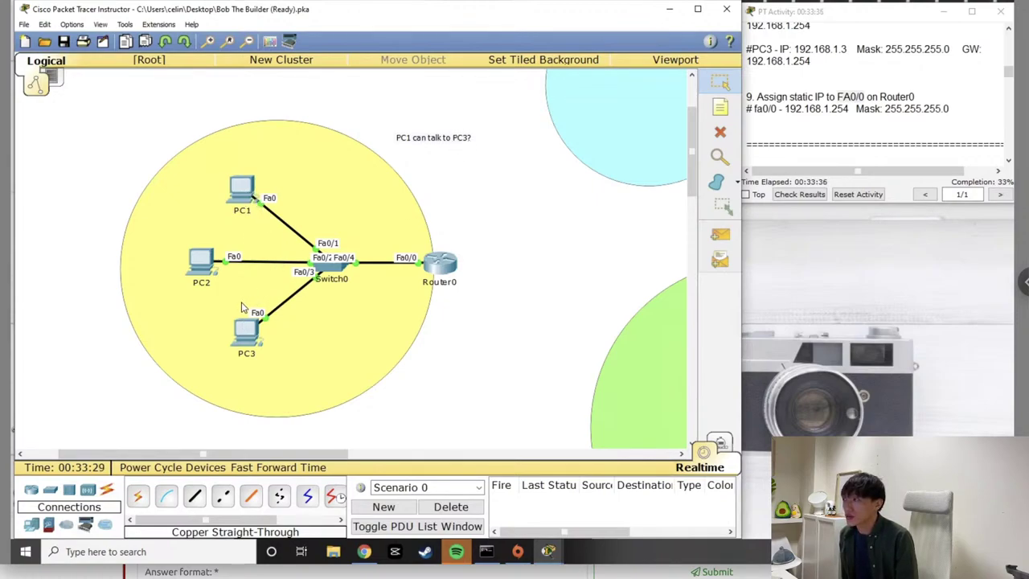
Return to PC1's Command Prompt and add the placeholder <destIP> after ping to illustrate the command's syntax
click(246, 180)
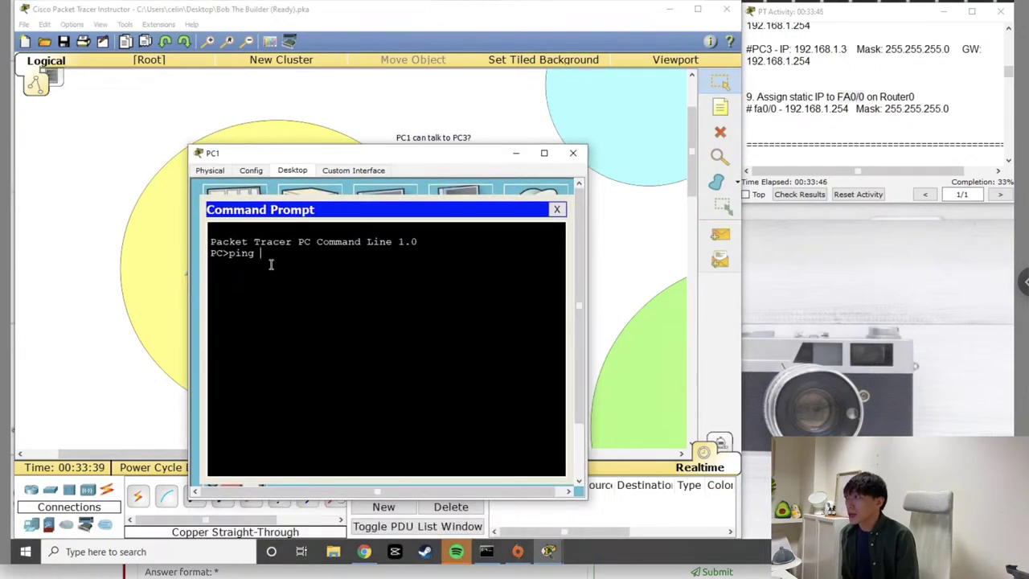
text(<destIO>)
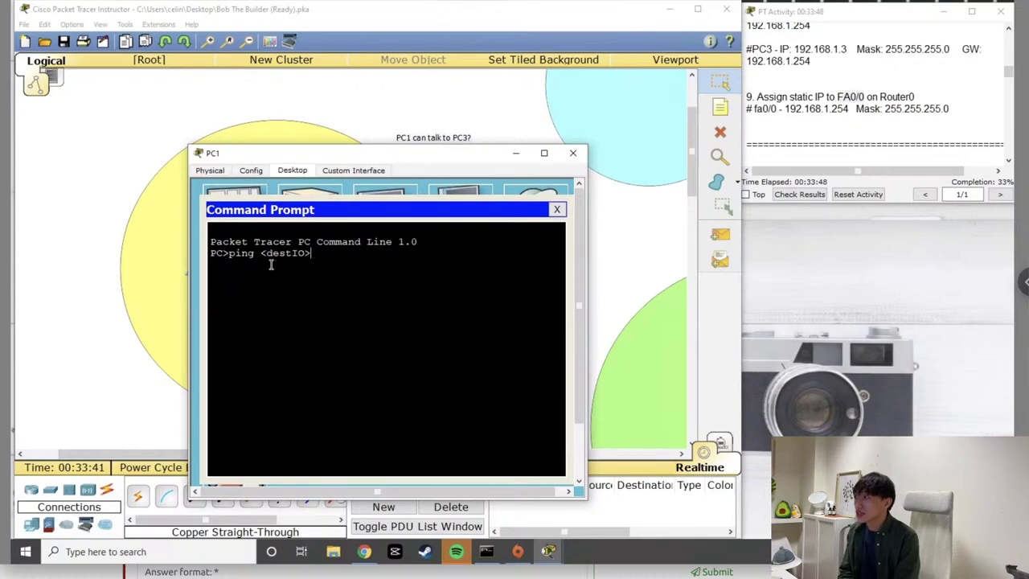
key(BackSpace)
key(BackSpace)
text(P>)
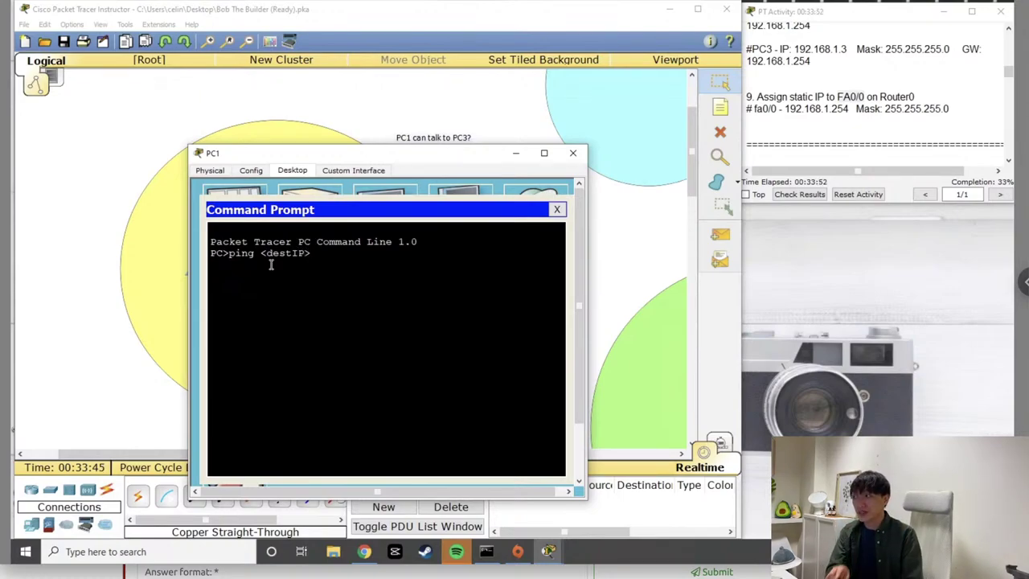
Delete the <destIP> placeholder from PC1's command line, keeping only the ping command
drag(262, 253, 341, 255)
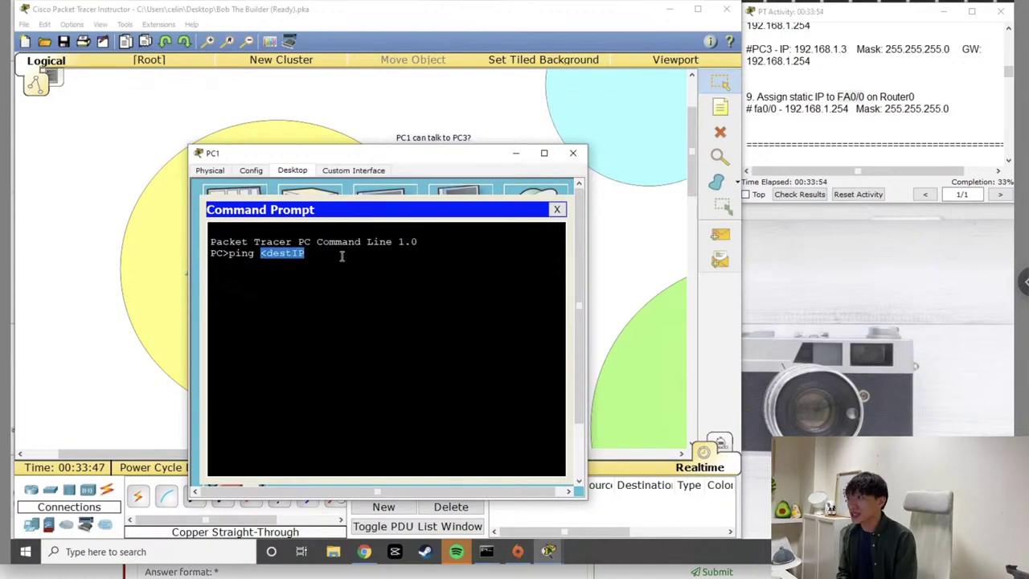
key(BackSpace)
key(BackSpace)
key(BackSpace)
key(BackSpace)
key(BackSpace)
key(BackSpace)
key(BackSpace)
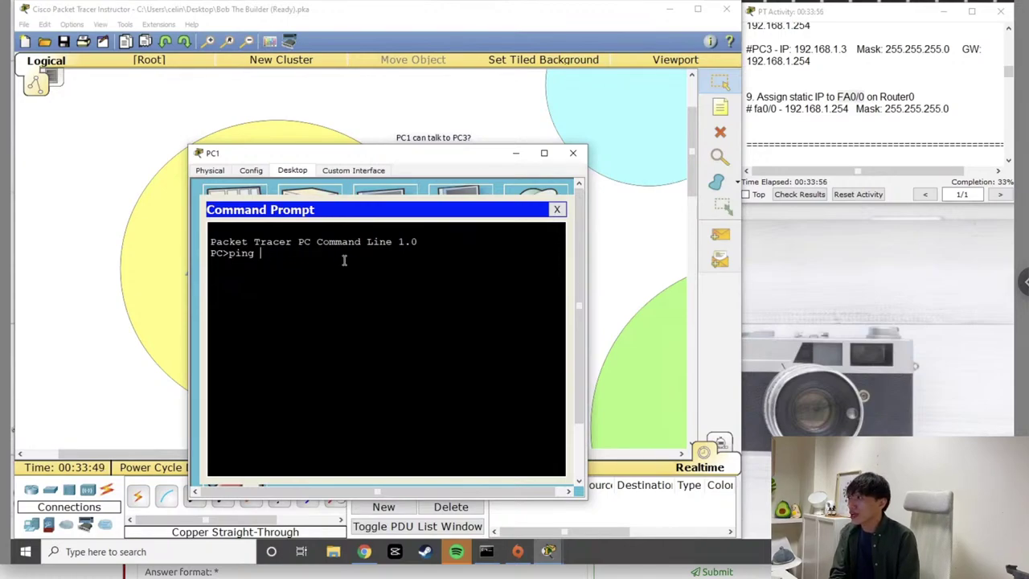
Examine PC3's static IP address in its IP Configuration and close the configuration
click(294, 340)
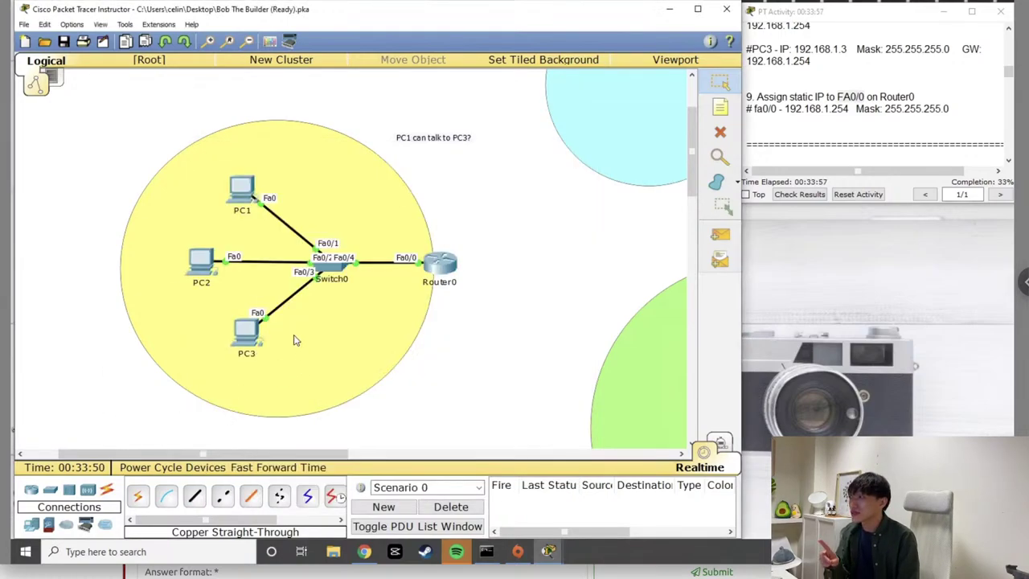
click(245, 330)
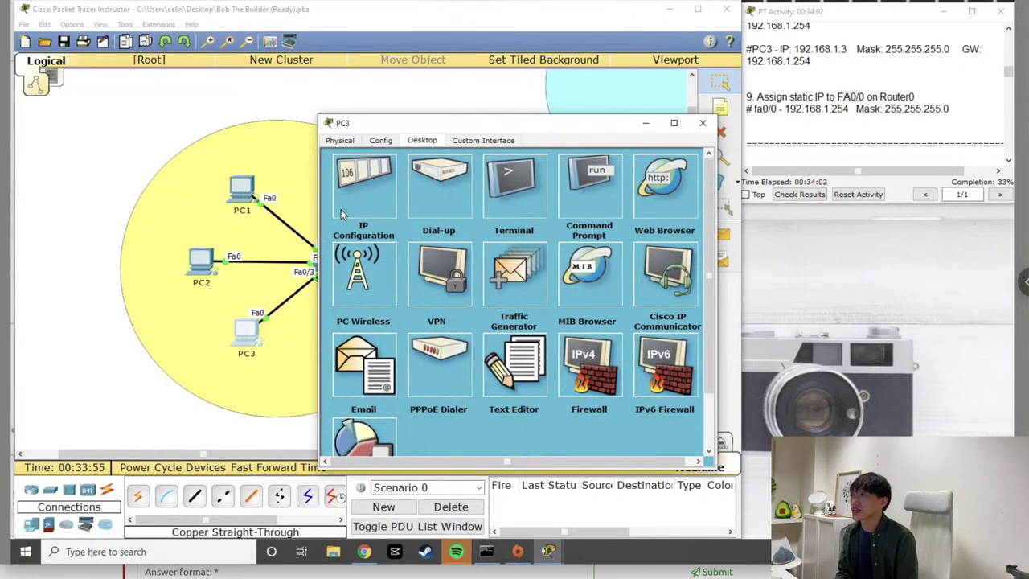
click(340, 209)
drag(480, 212, 421, 215)
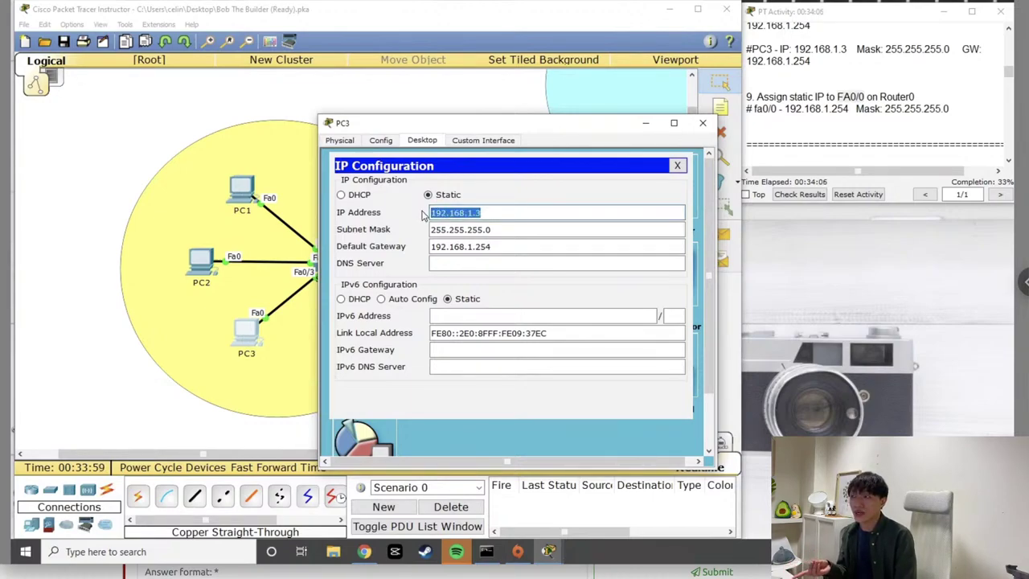
click(676, 165)
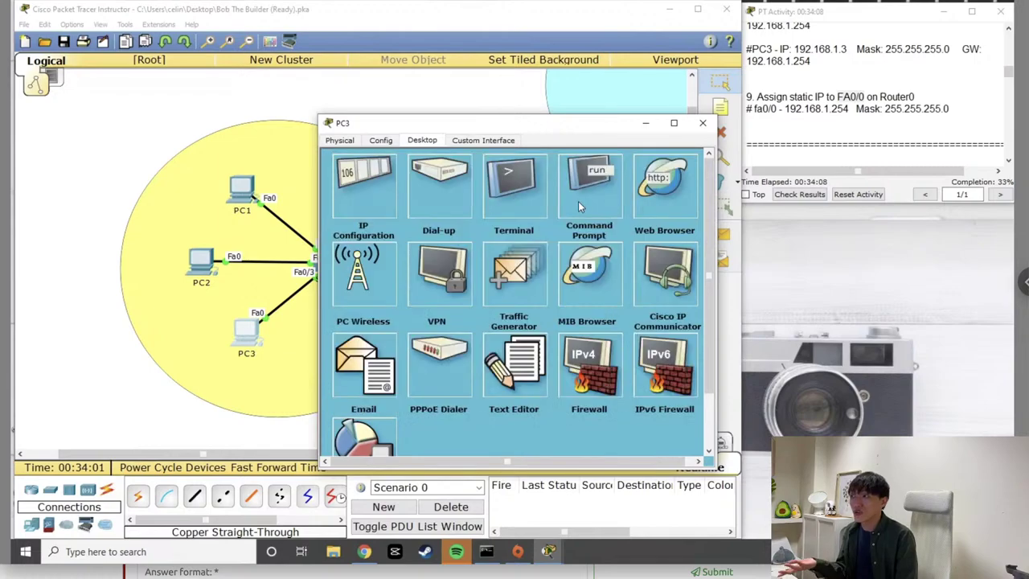
Run ipconfig in PC3's Command Prompt and highlight the IP address in the output
click(578, 207)
text(ipc)
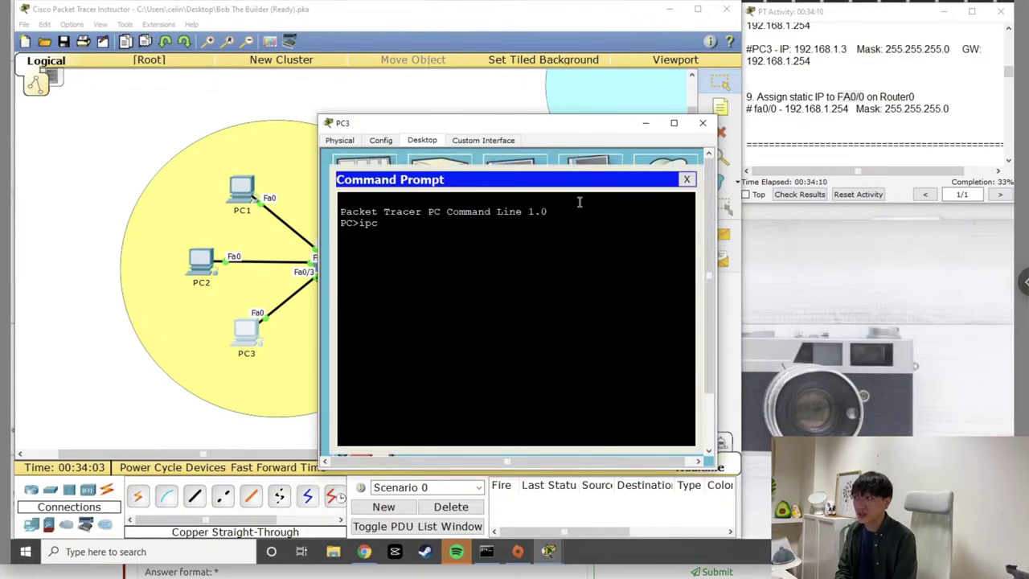
text(onfig)
key(Return)
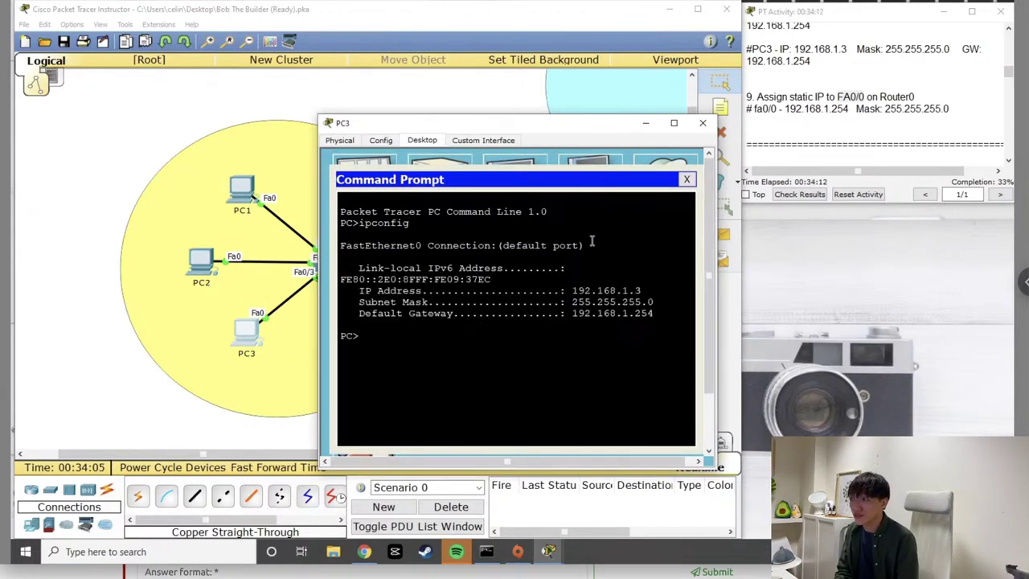
drag(641, 290, 572, 290)
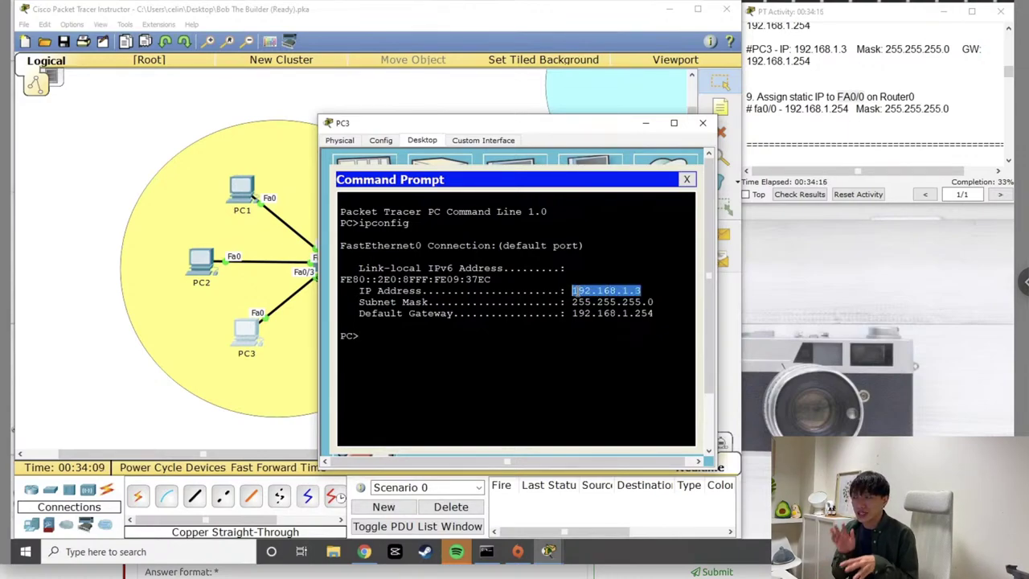
Return to PC1's Command Prompt with the incomplete ping command
click(243, 187)
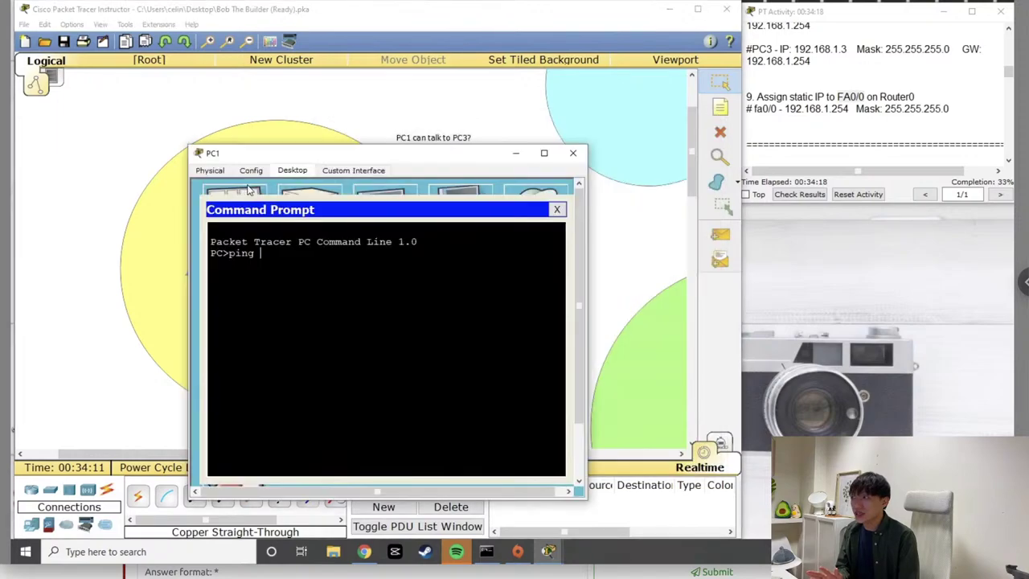